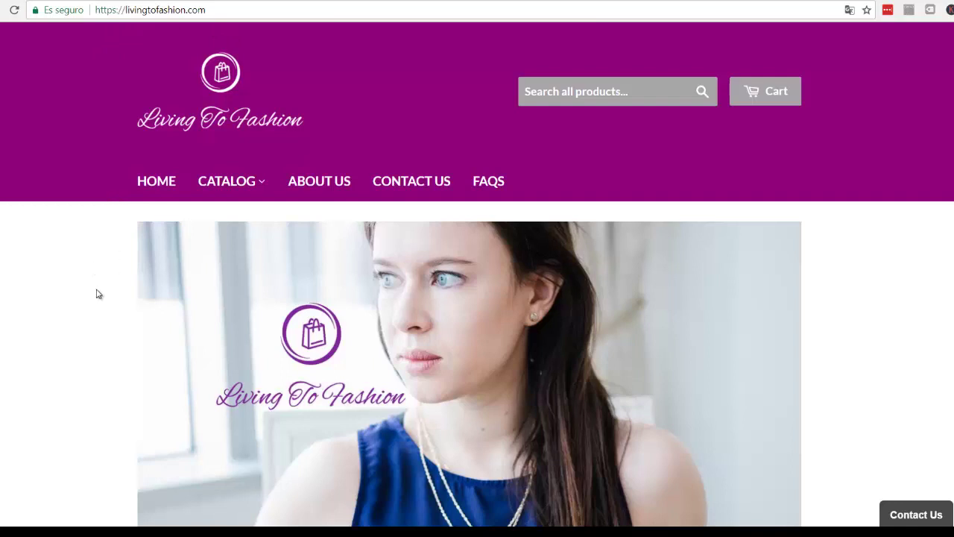
- Scroll down the Living To Fashion storefront homepage to view its sections
scroll(97, 294, down, 4)
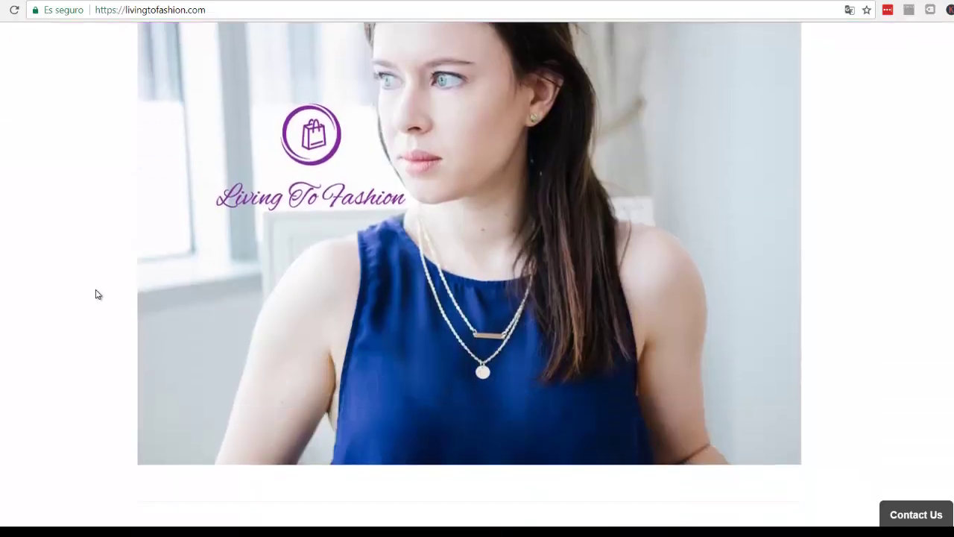
scroll(97, 293, down, 6)
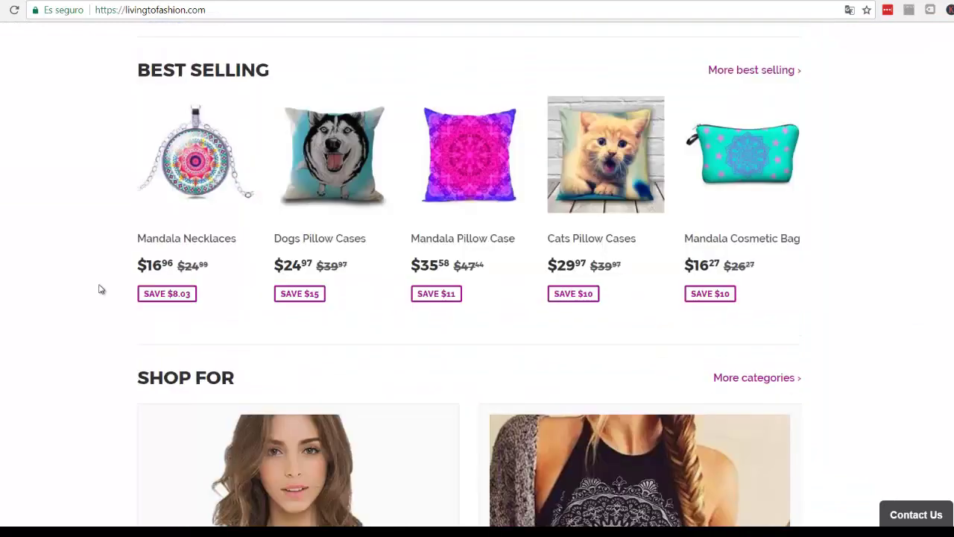
scroll(101, 291, up, 10)
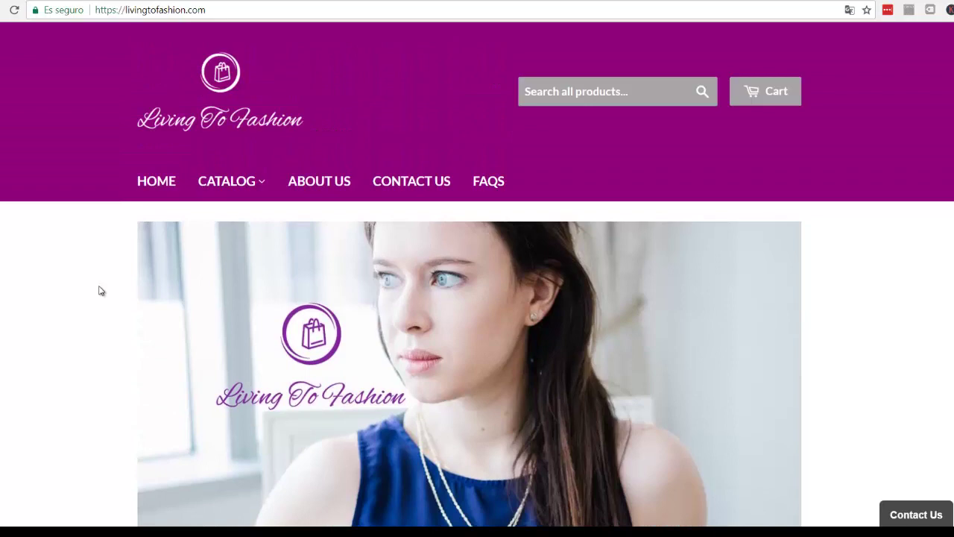
scroll(100, 292, down, 4)
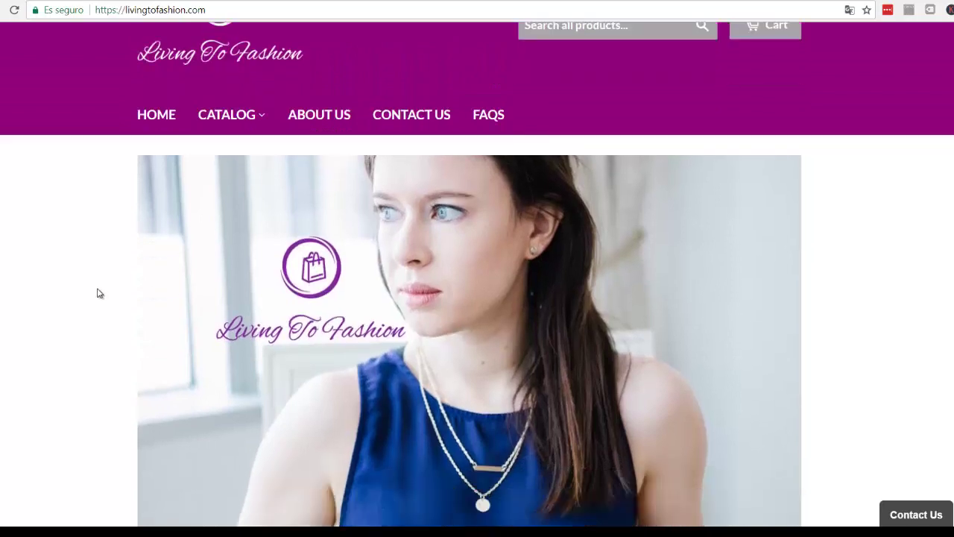
scroll(97, 296, down, 4)
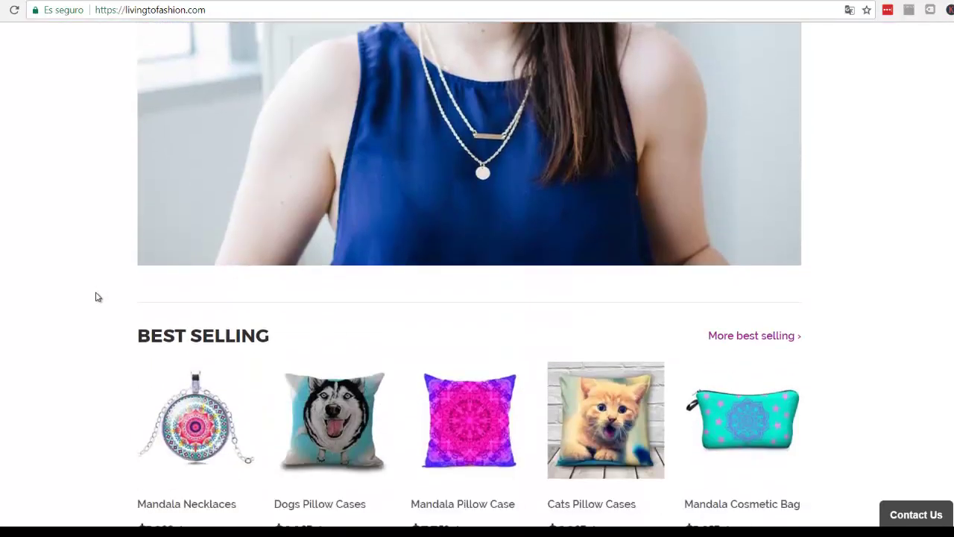
scroll(96, 297, down, 5)
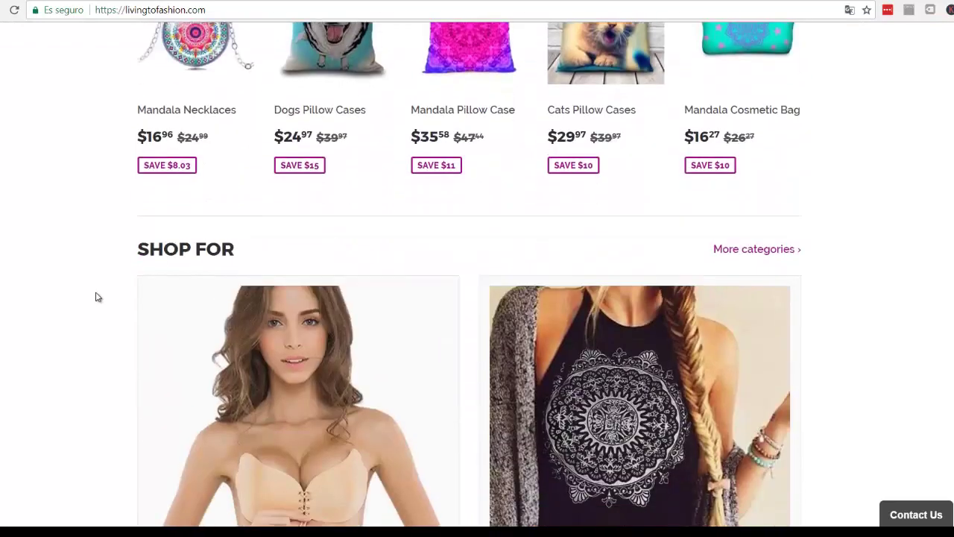
scroll(95, 298, down, 3)
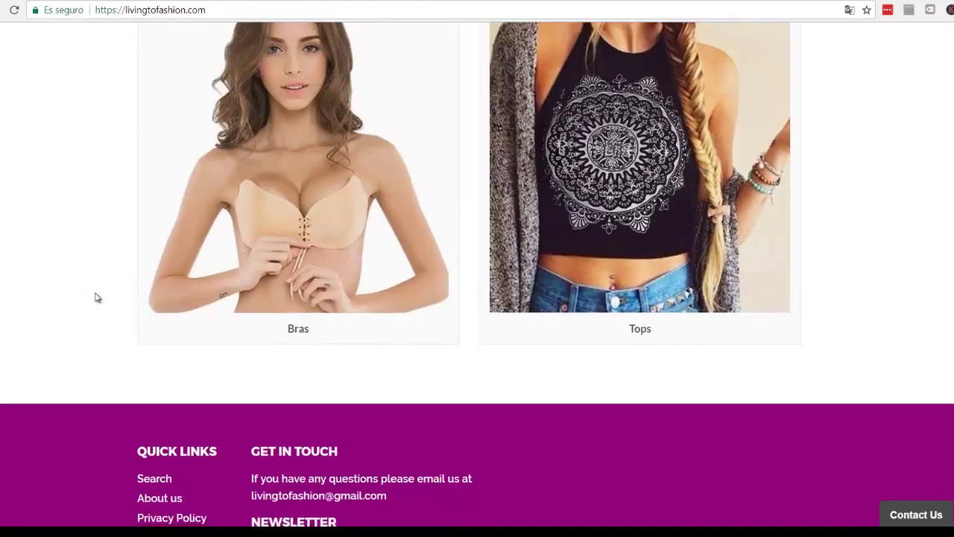
- Return to the top and start Shopify's free 14-day trial to show the sign-up form
scroll(95, 298, up, 9)
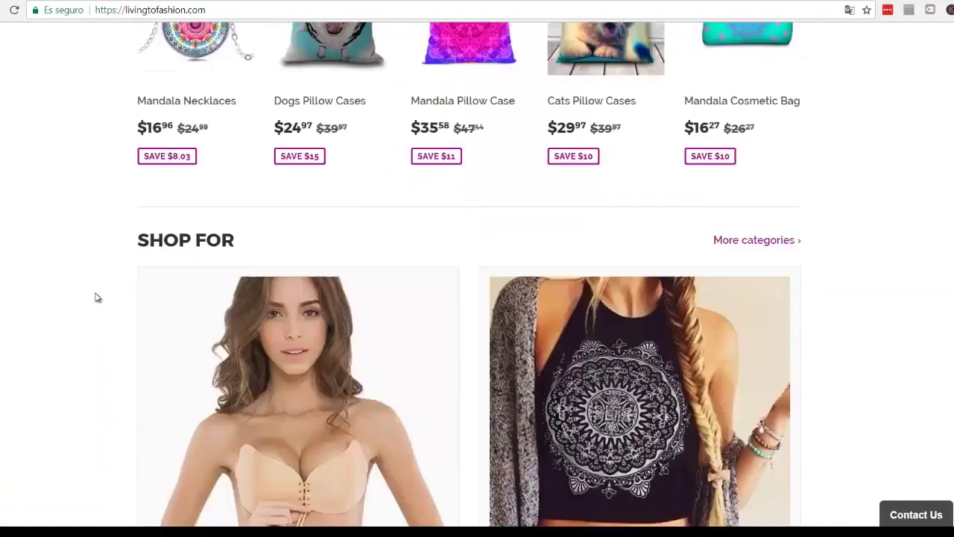
scroll(95, 297, up, 4)
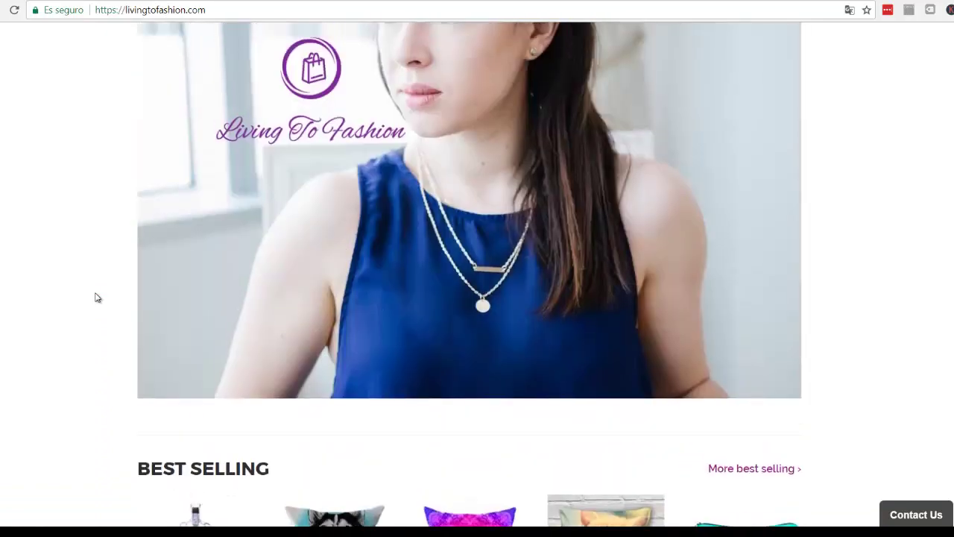
scroll(96, 297, up, 3)
scroll(96, 297, up, 1)
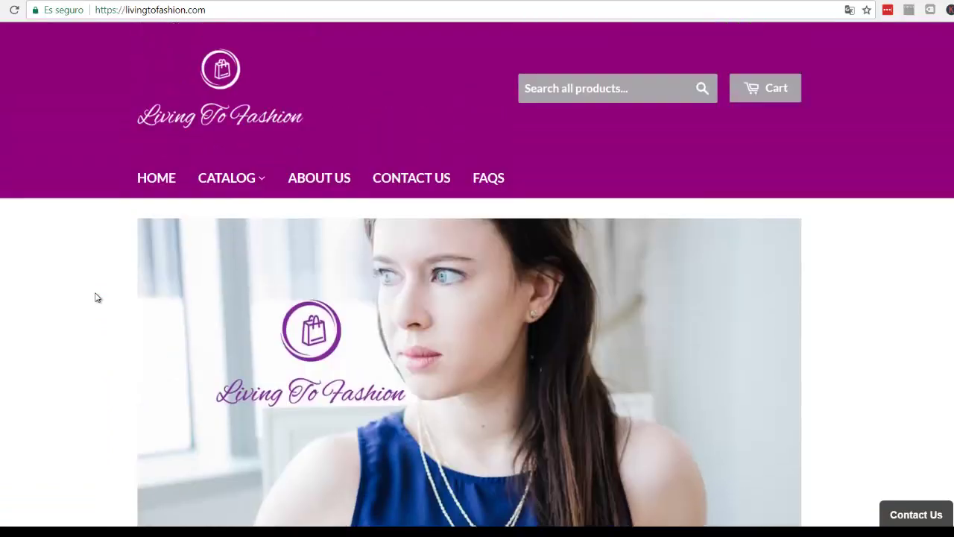
mouse_move(265, 187)
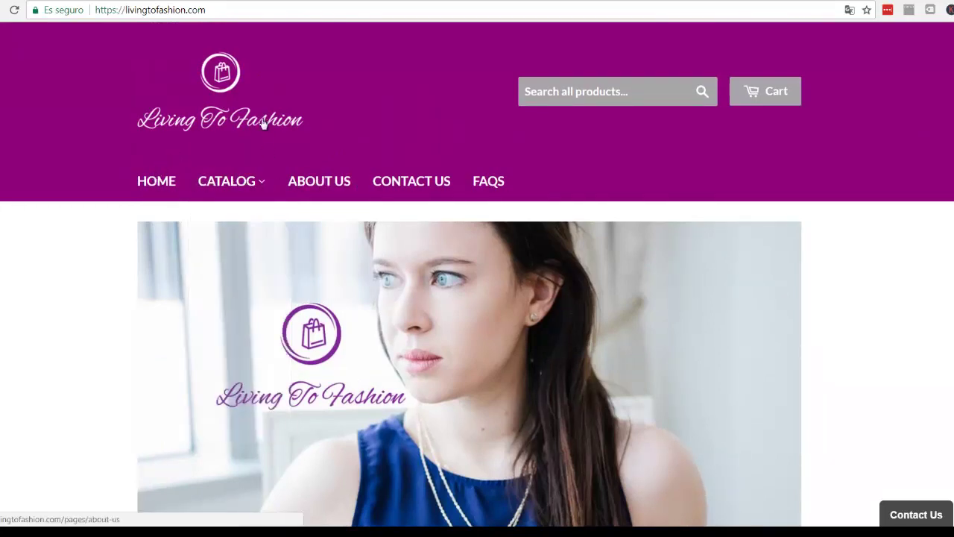
click(358, 533)
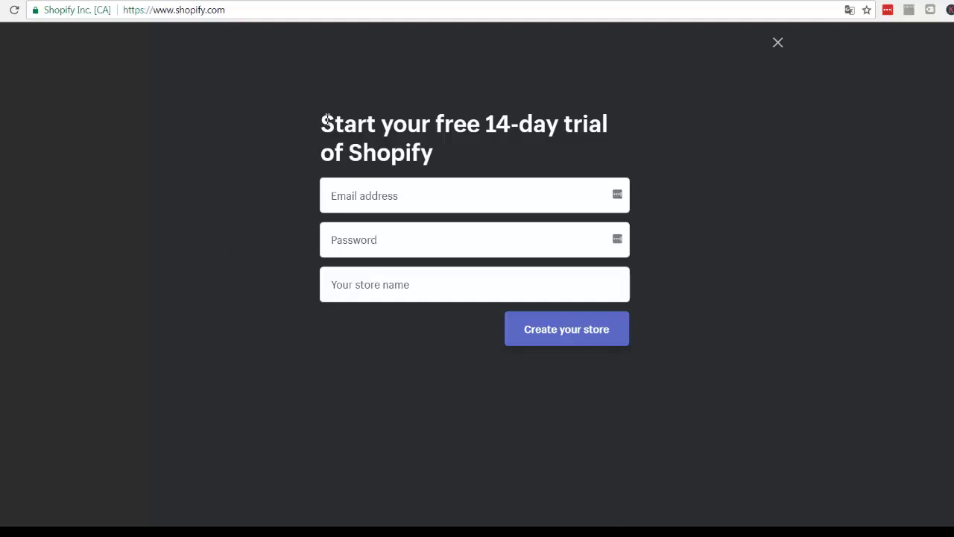
- Highlight the free 14-day trial heading on the sign-up page
drag(326, 118, 439, 156)
click(370, 135)
drag(320, 123, 560, 125)
drag(498, 128, 443, 174)
- Cycle focus through the email, password and store name fields several times, leaving them empty
click(375, 198)
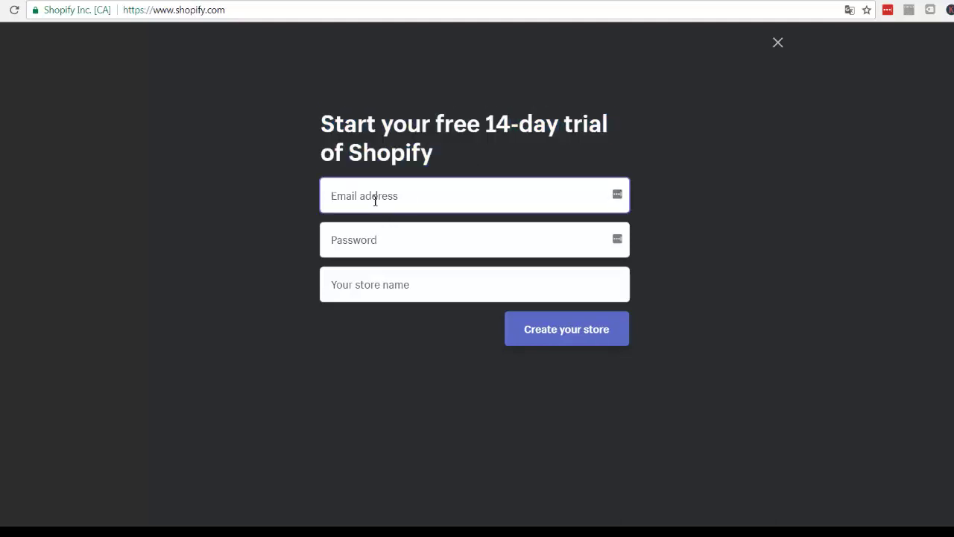
click(375, 239)
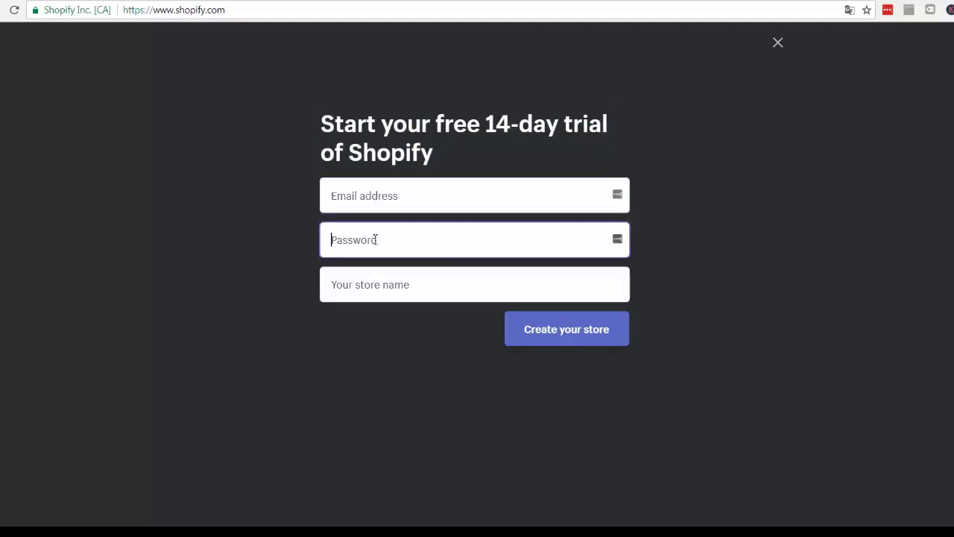
click(411, 288)
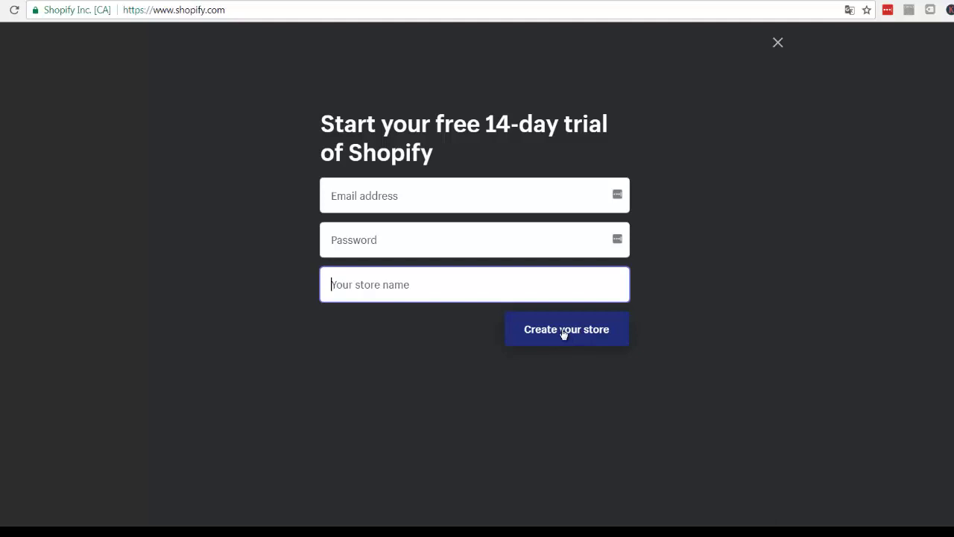
click(501, 199)
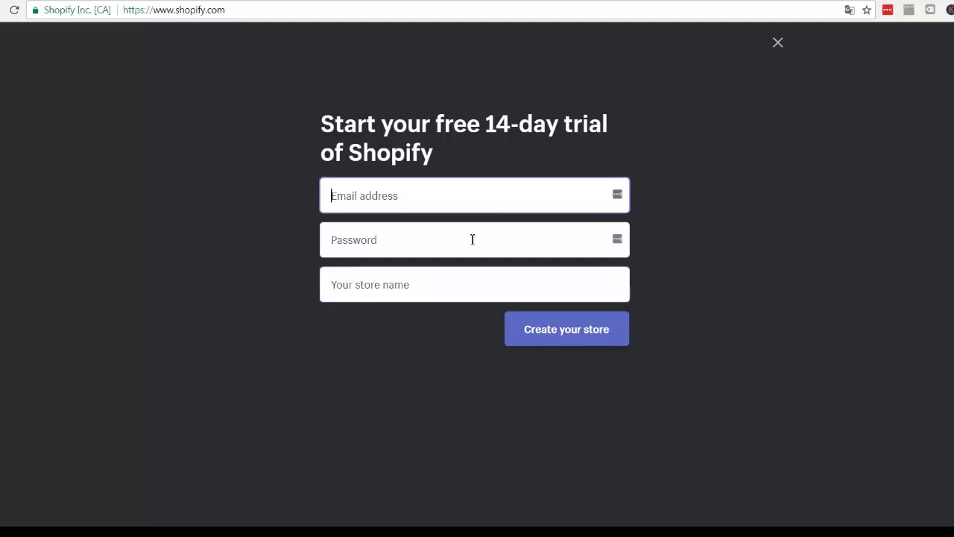
click(473, 239)
click(449, 281)
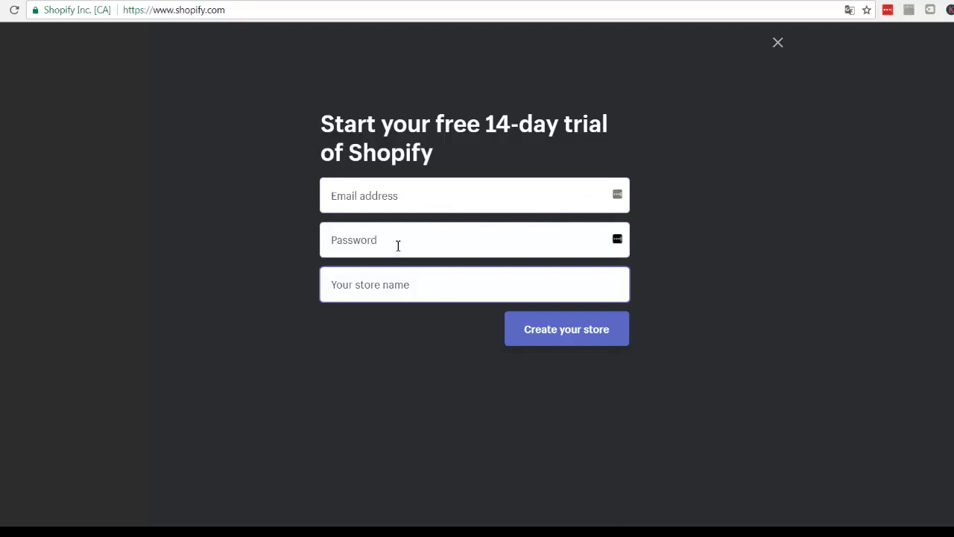
click(402, 192)
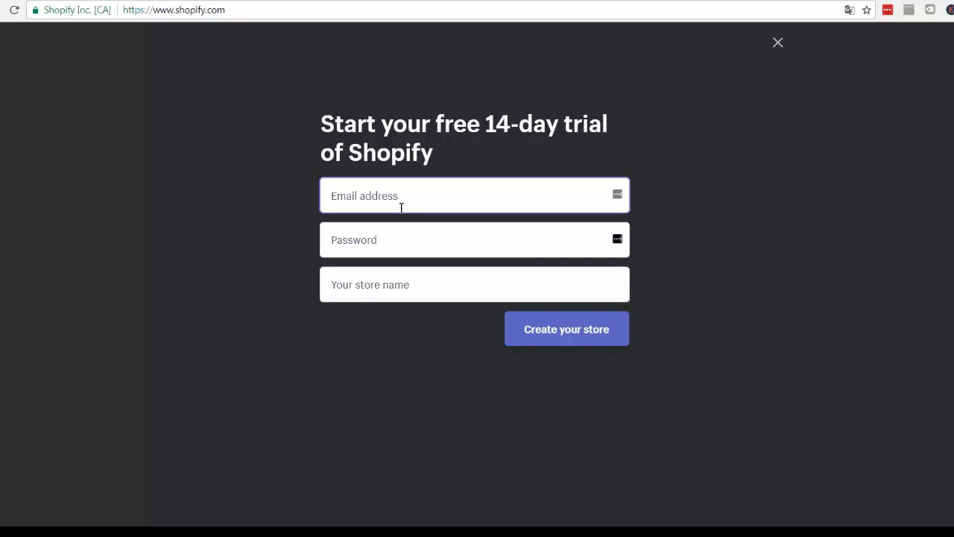
click(393, 241)
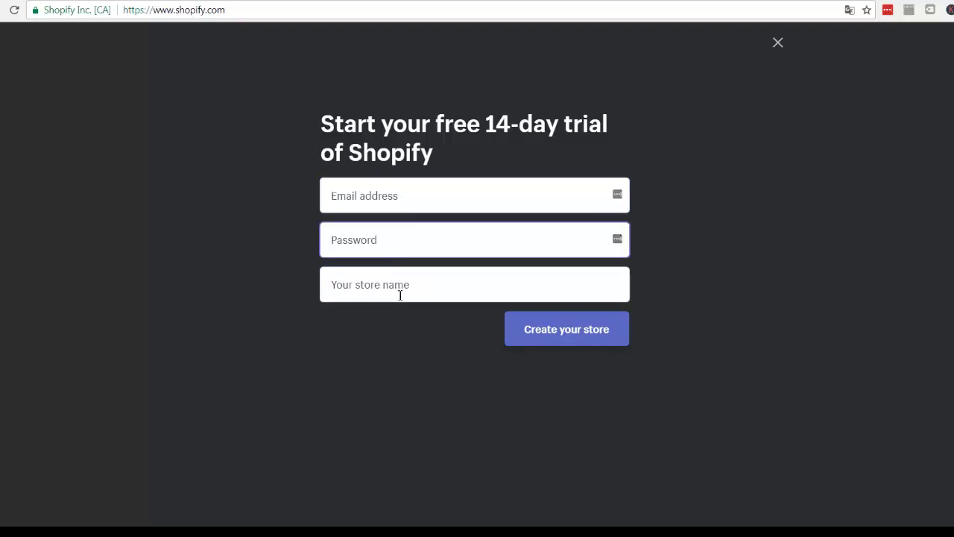
click(398, 294)
click(384, 200)
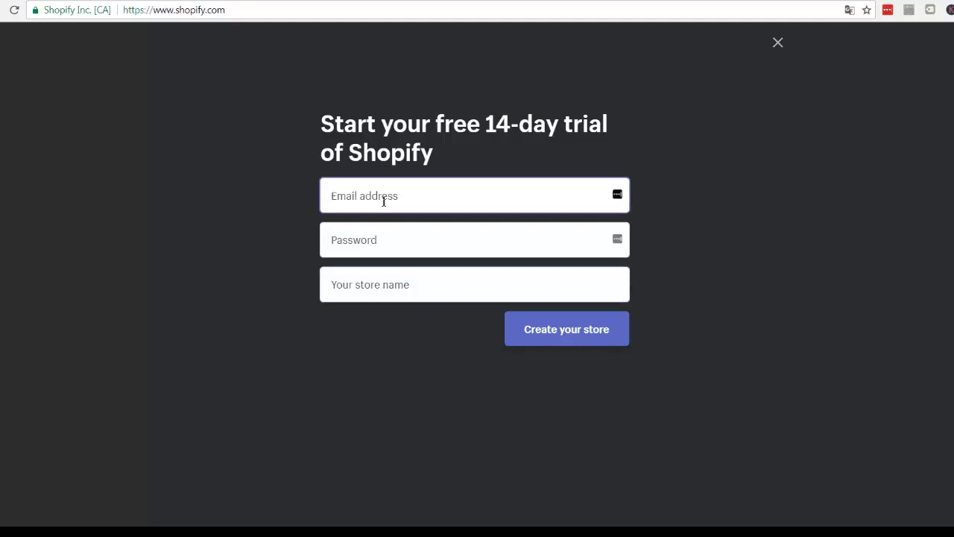
click(376, 246)
click(373, 281)
click(348, 191)
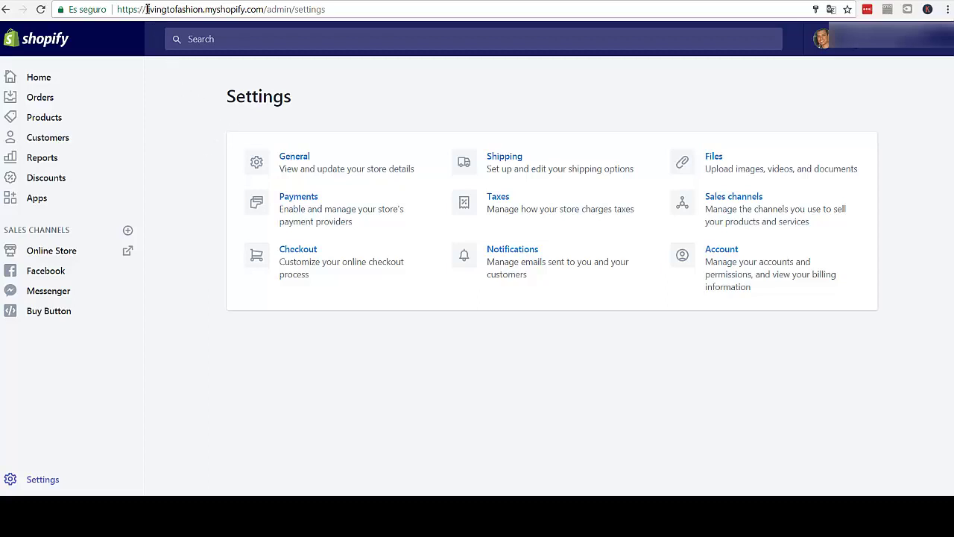
drag(147, 8, 264, 9)
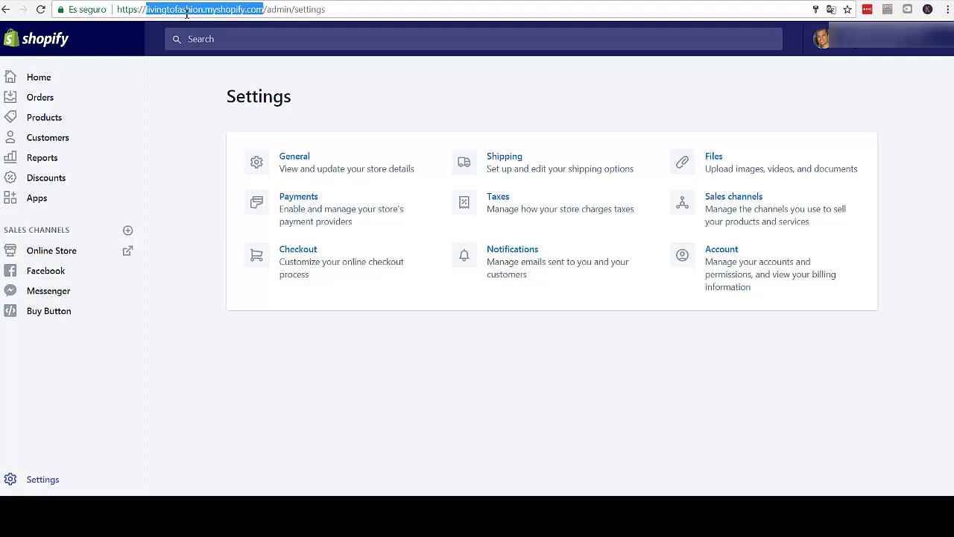
click(177, 10)
drag(204, 10, 147, 10)
click(178, 12)
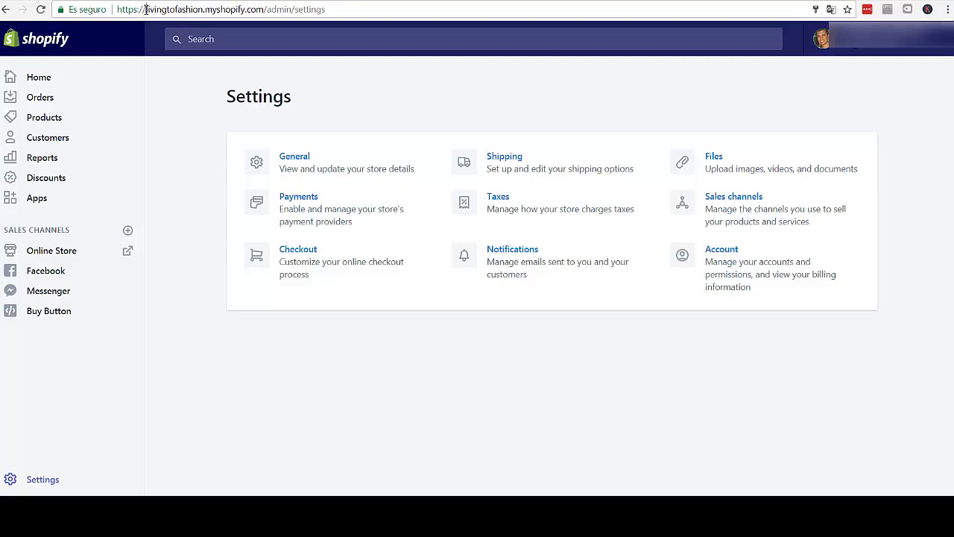
drag(147, 9, 264, 9)
click(193, 10)
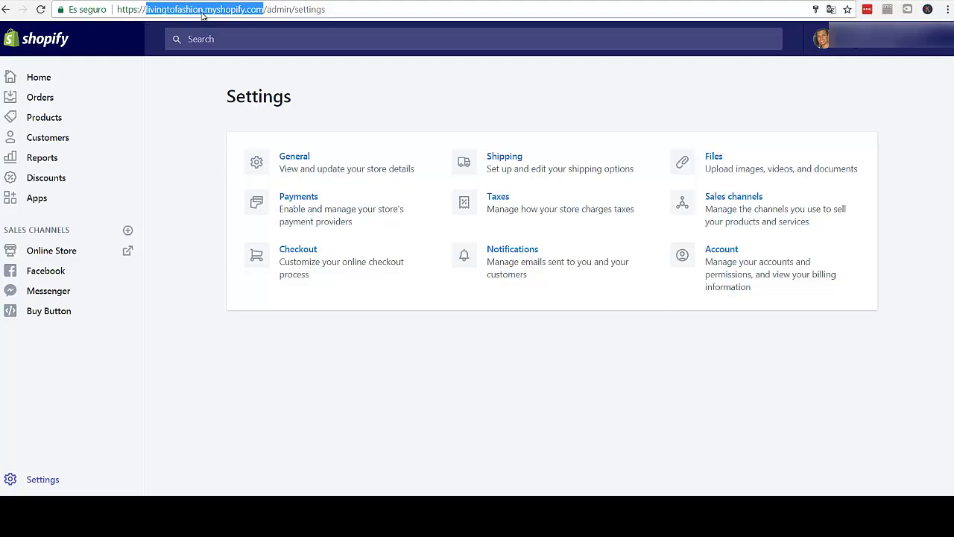
click(157, 10)
drag(143, 10, 260, 11)
click(234, 9)
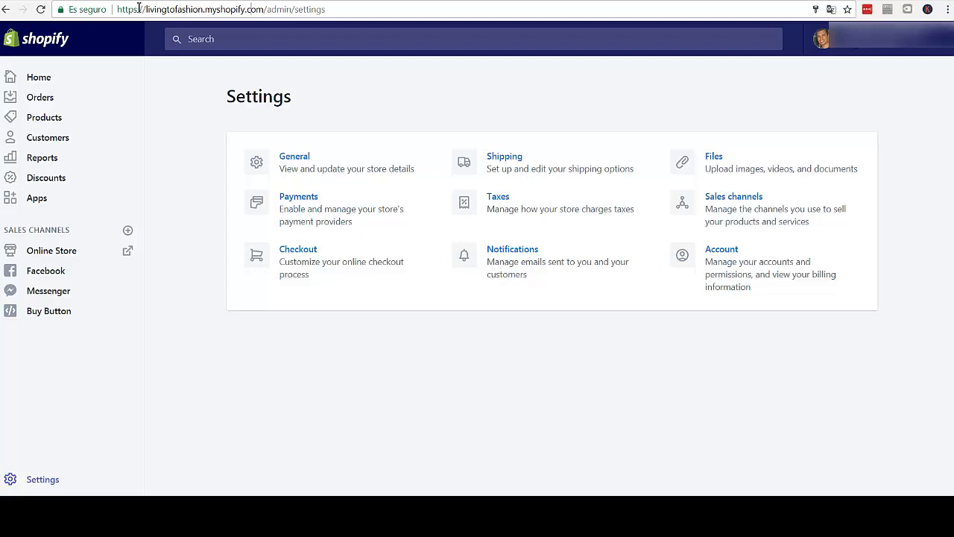
drag(144, 9, 204, 9)
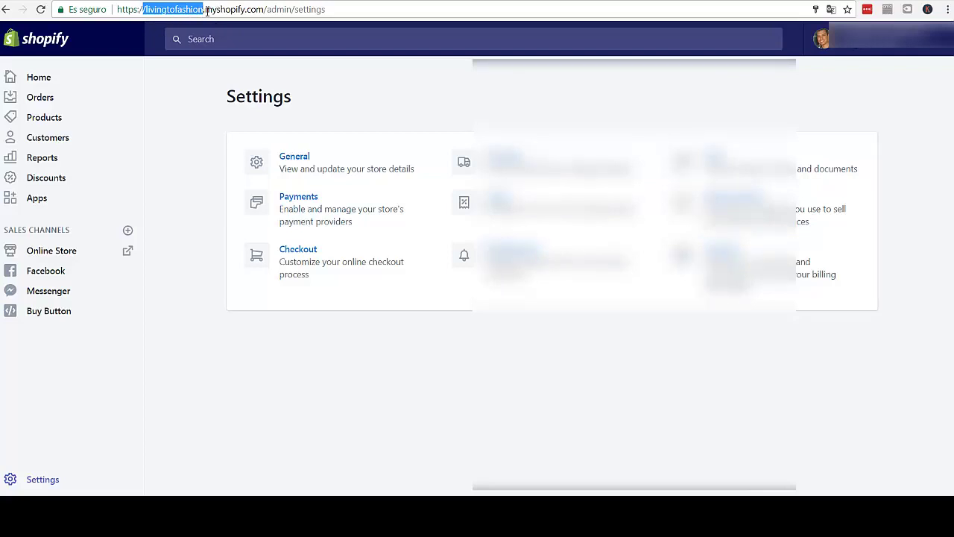
click(206, 11)
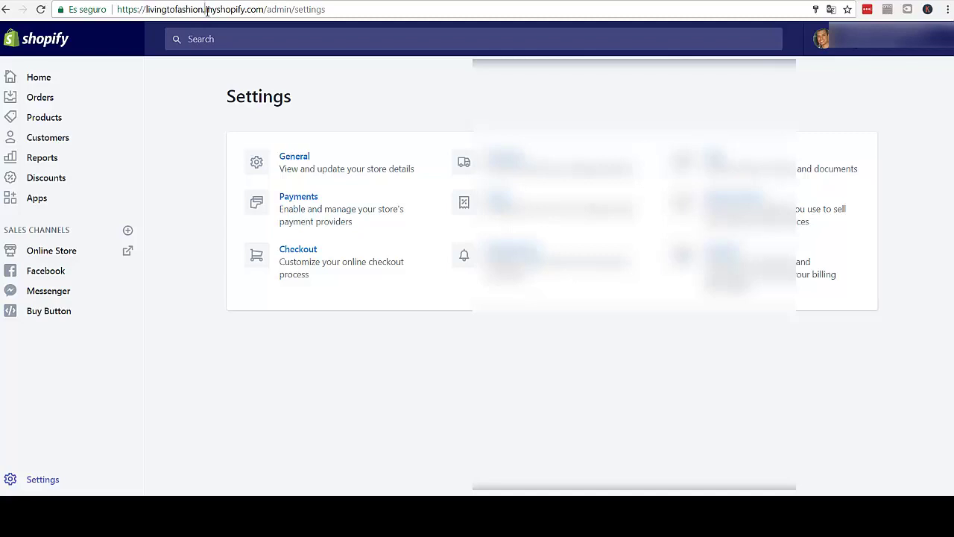
- Open General settings and paste a new address over the existing customer email
click(292, 162)
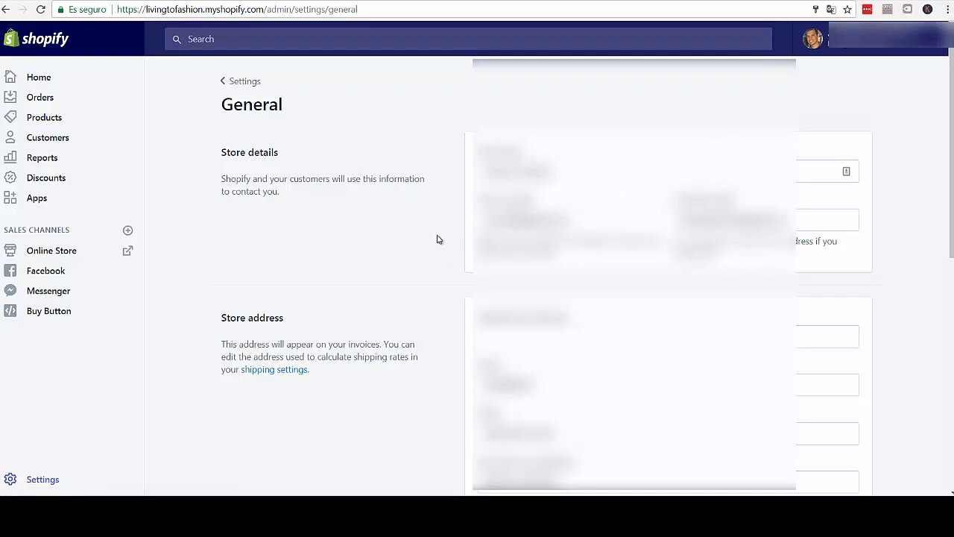
drag(580, 171, 414, 167)
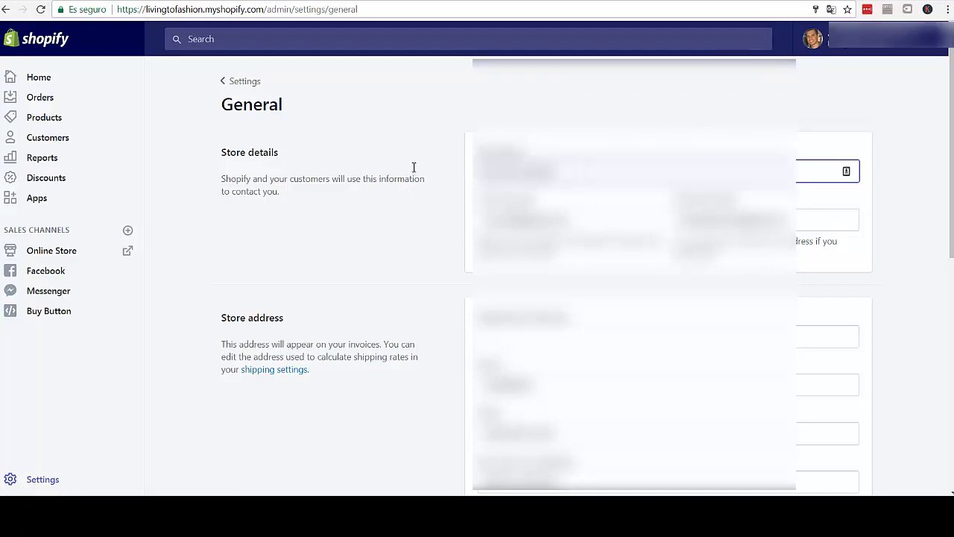
scroll(411, 179, down, 1)
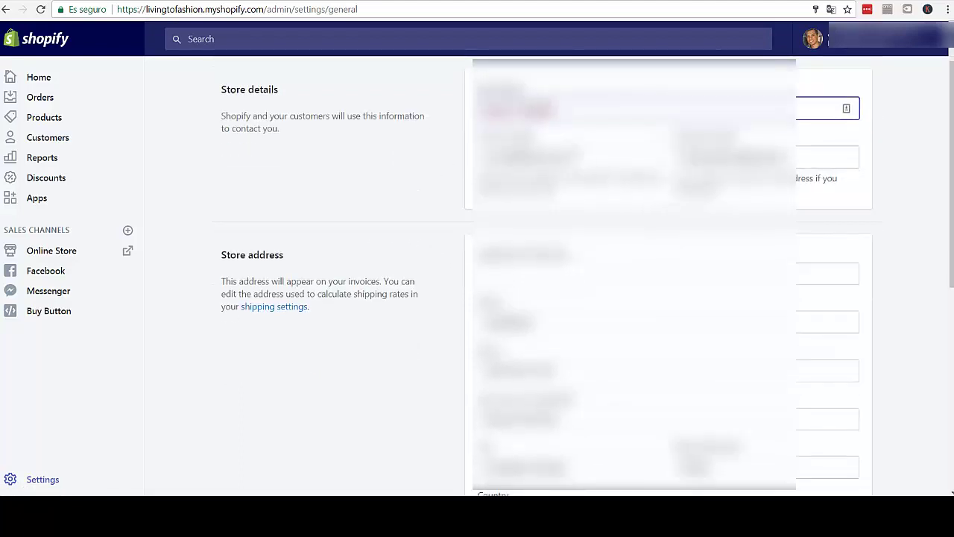
click(613, 159)
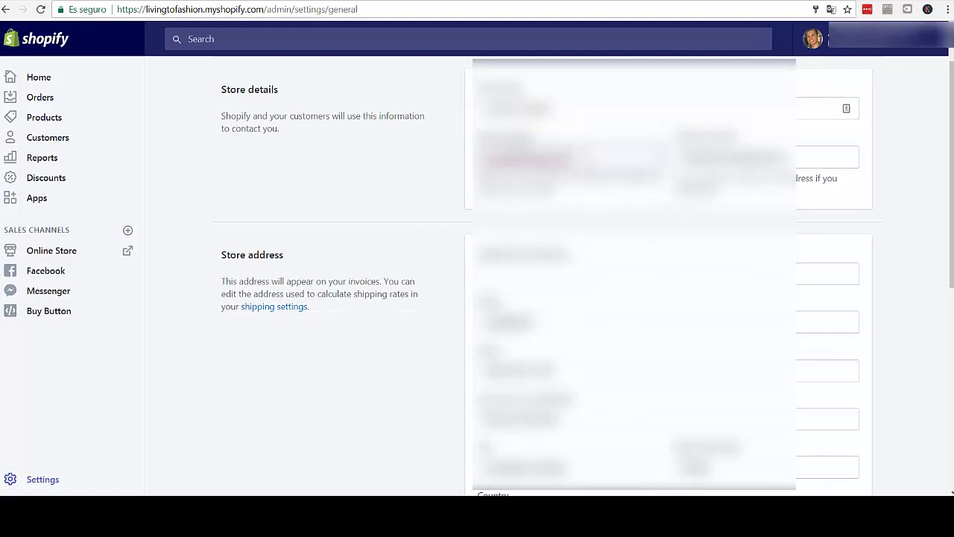
click(797, 160)
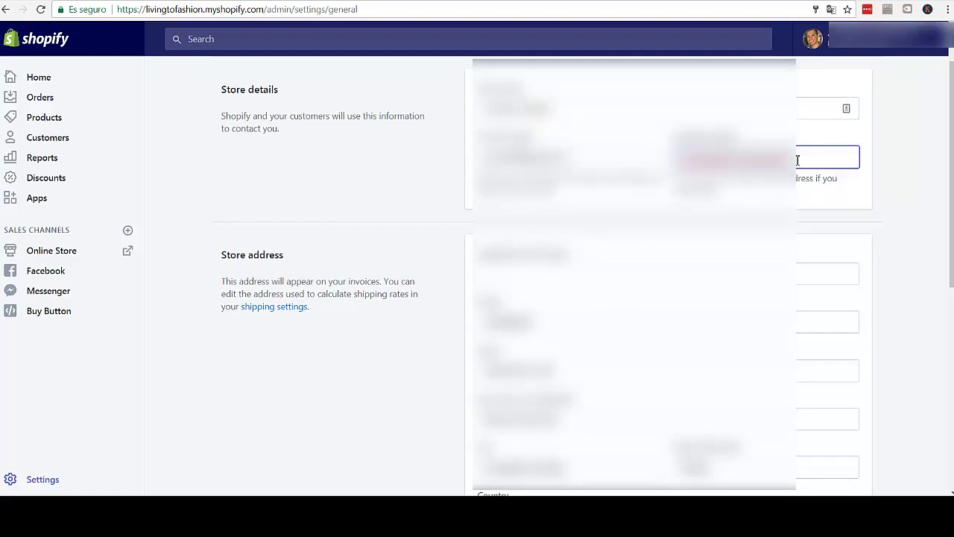
drag(797, 160, 677, 158)
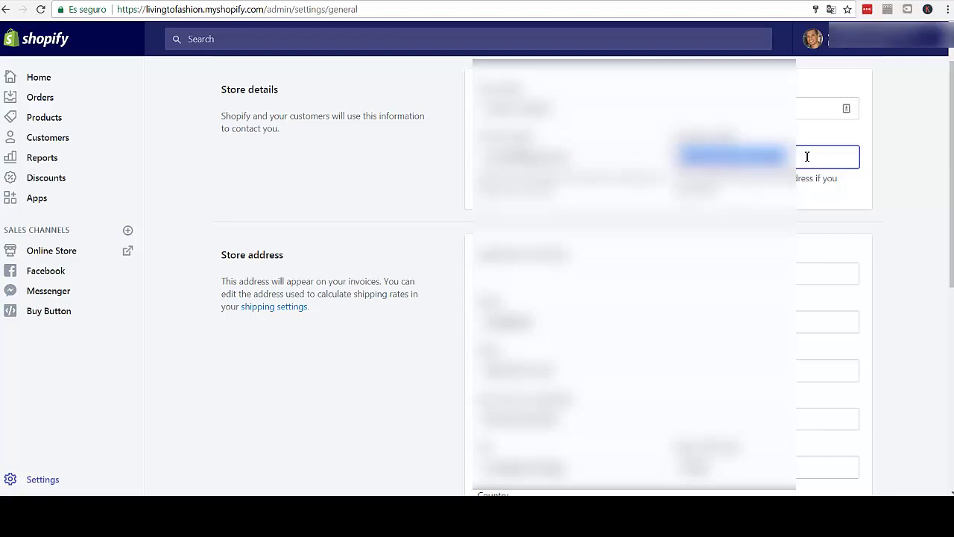
key(ctrl+v)
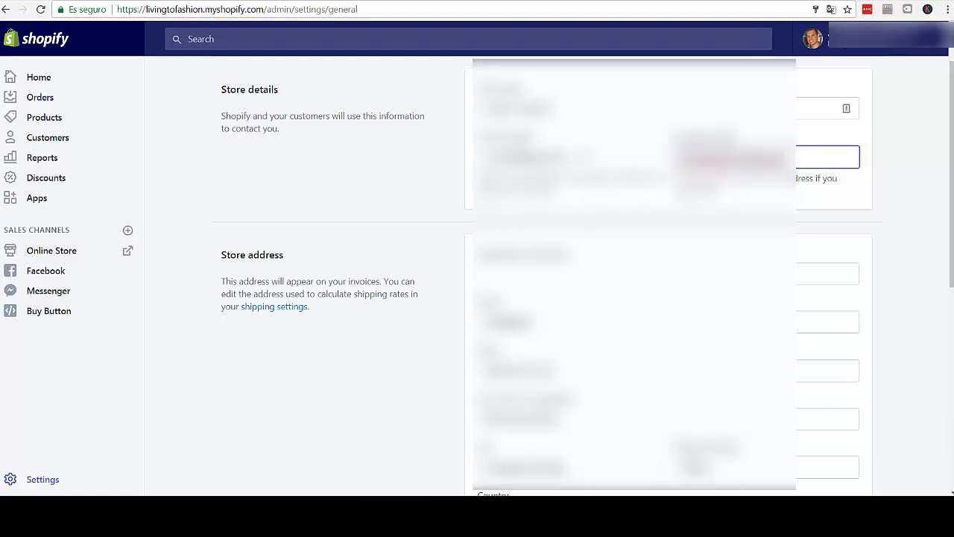
- Reselect the email field and paste the replacement address, correcting its ending
click(522, 159)
click(810, 157)
drag(783, 157, 677, 157)
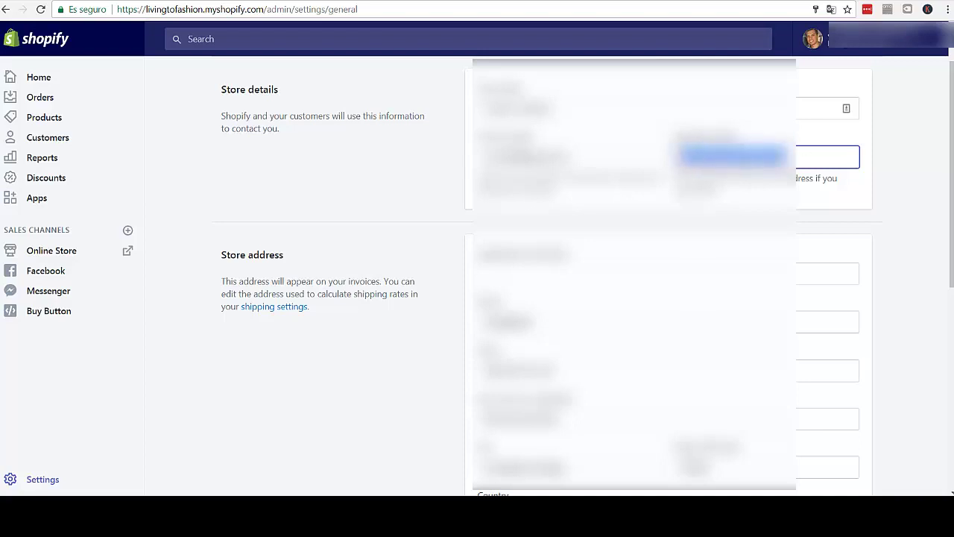
click(802, 161)
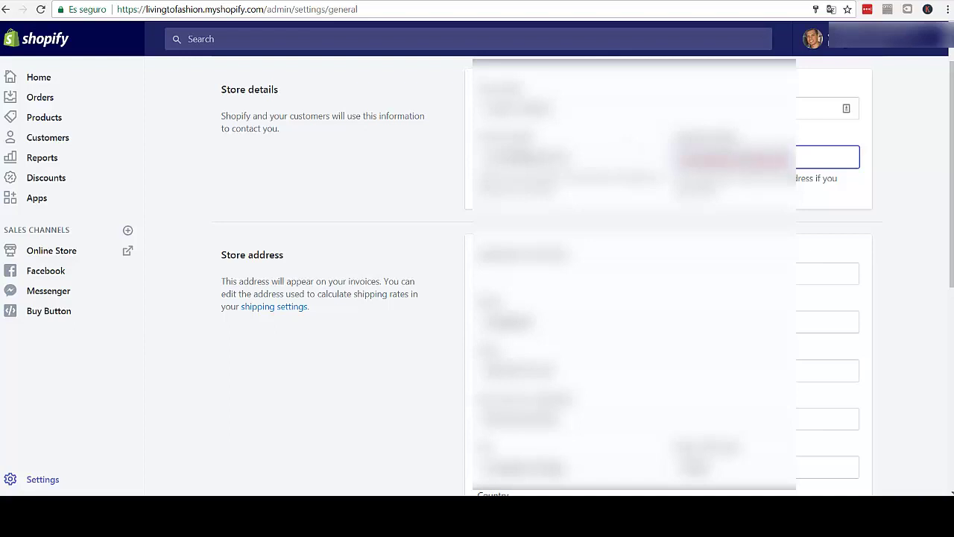
drag(787, 157, 677, 157)
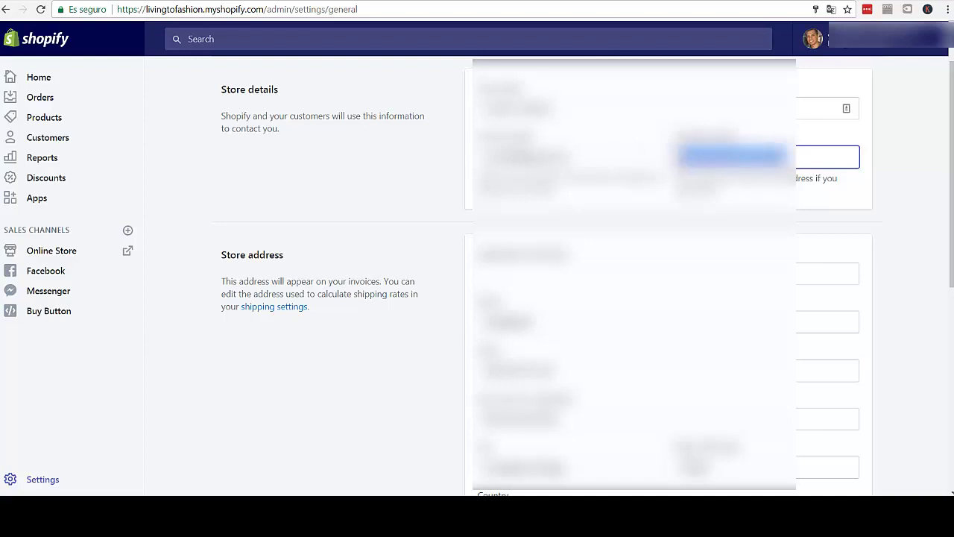
key(ctrl+v)
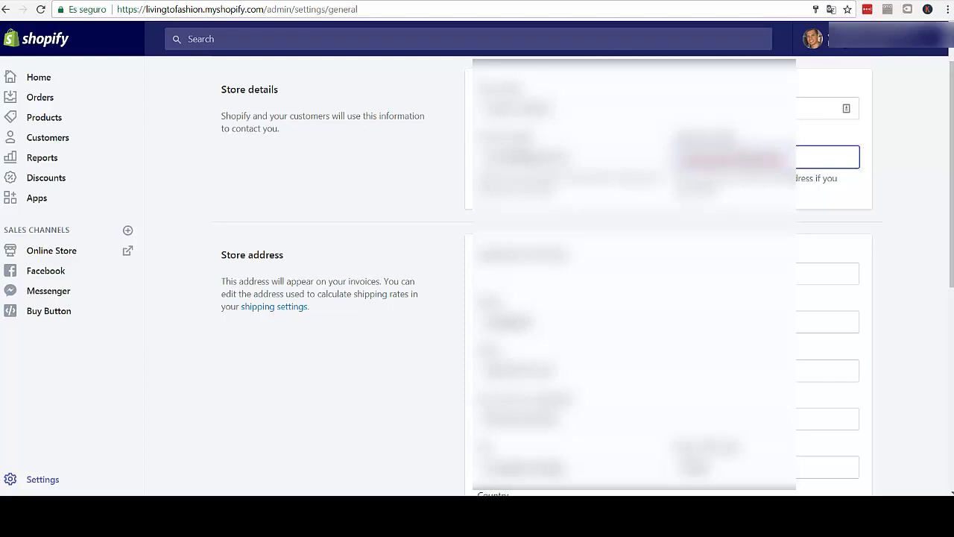
drag(740, 158, 677, 157)
key(ctrl+v)
key(ctrl+a)
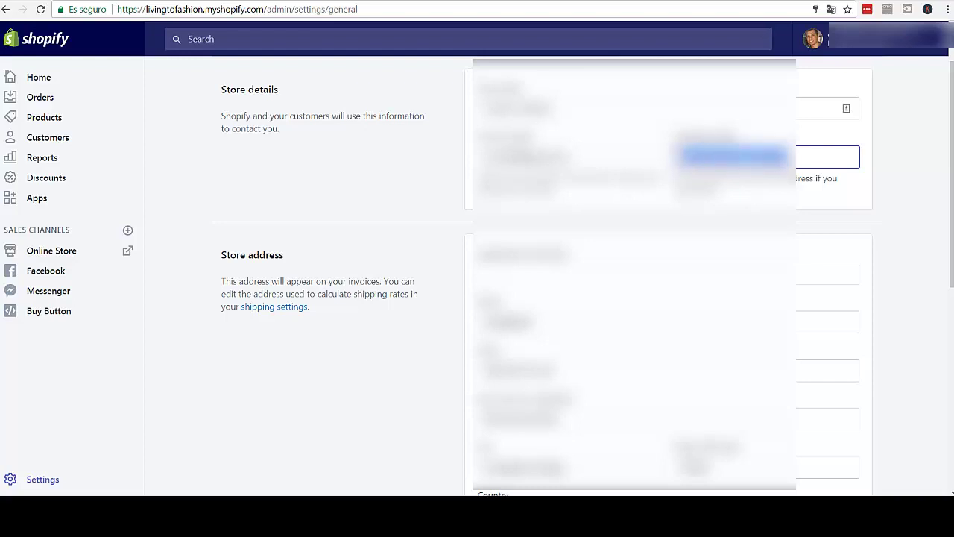
key(ctrl+v)
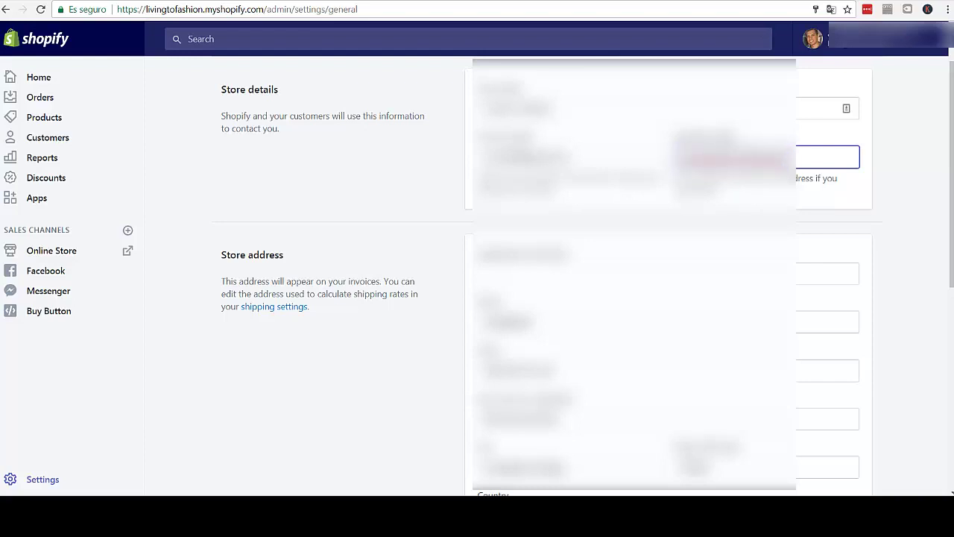
- Move into the Store address section and check the first address line
key(Tab)
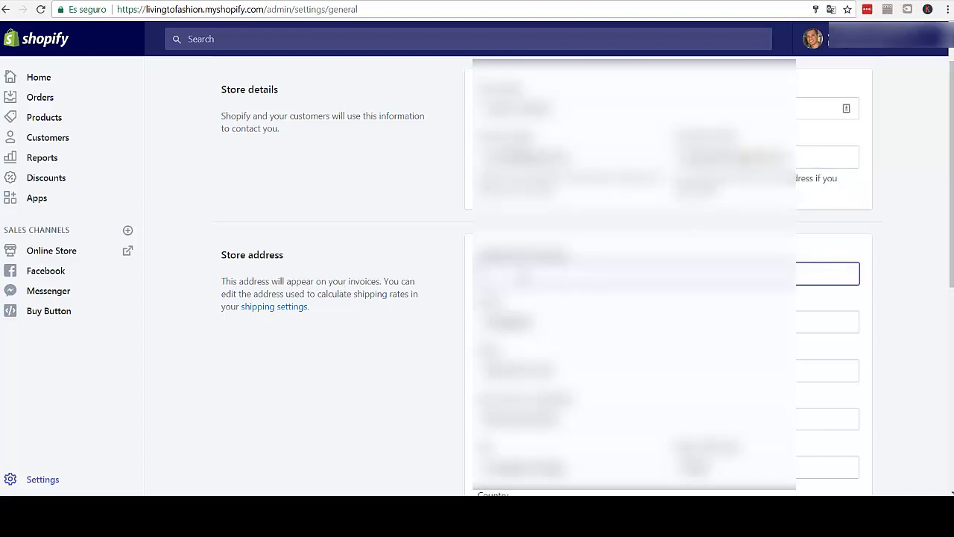
drag(571, 255, 477, 255)
click(532, 270)
scroll(421, 276, down, 2)
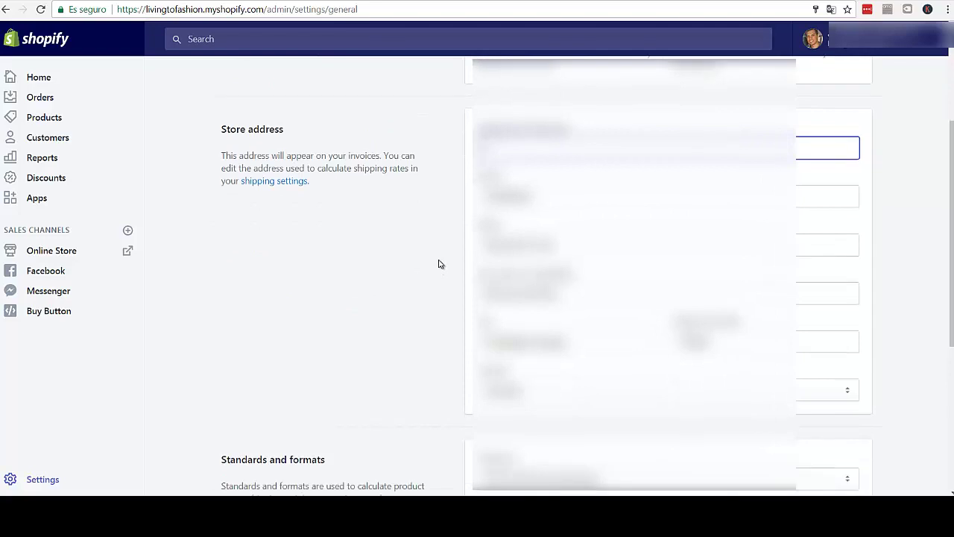
click(885, 153)
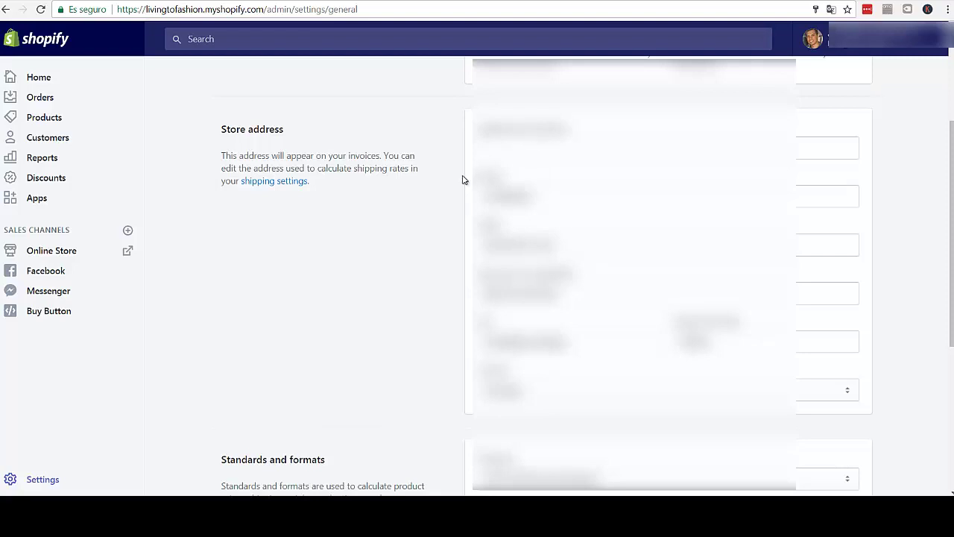
scroll(462, 179, down, 1)
scroll(443, 145, up, 1)
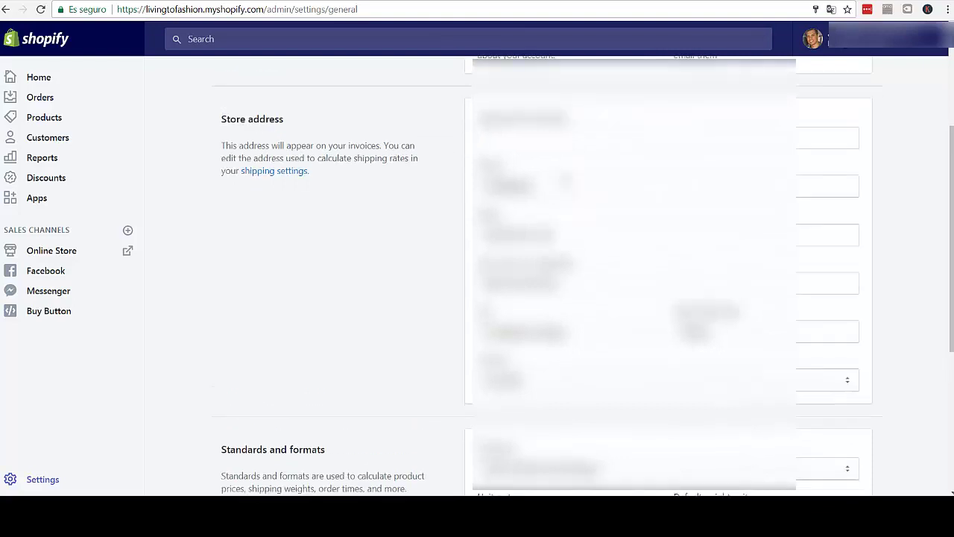
- Step through the remaining address fields to City, then scroll to Standards and formats
drag(561, 198, 481, 198)
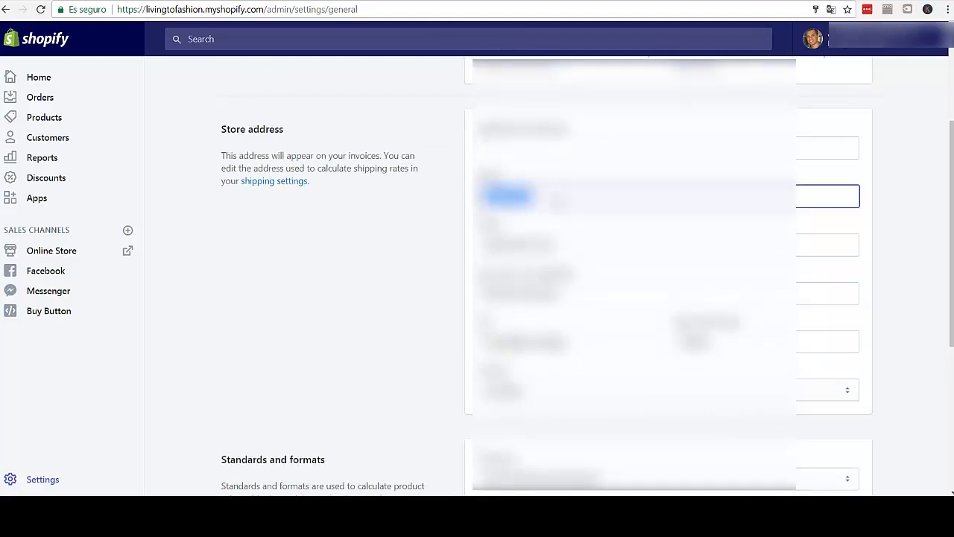
click(557, 201)
click(584, 252)
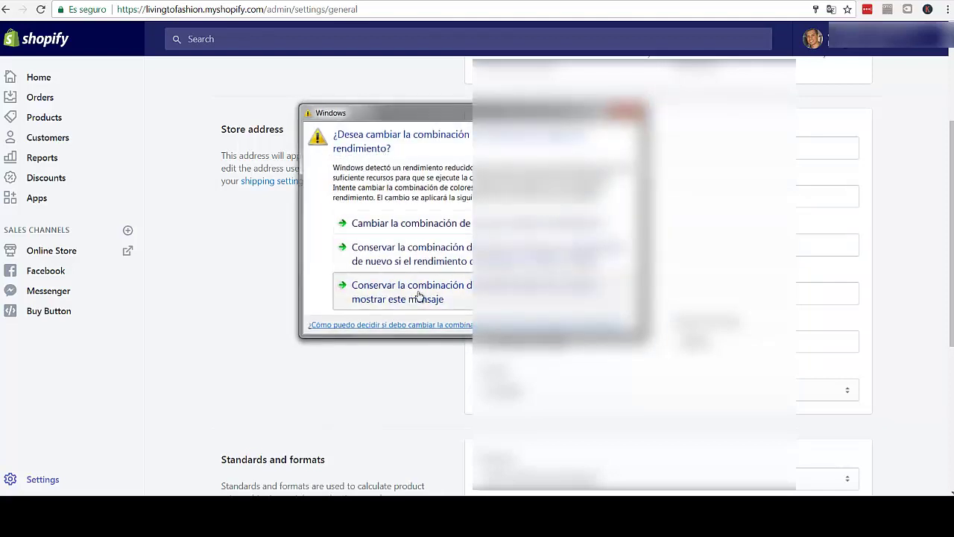
click(419, 296)
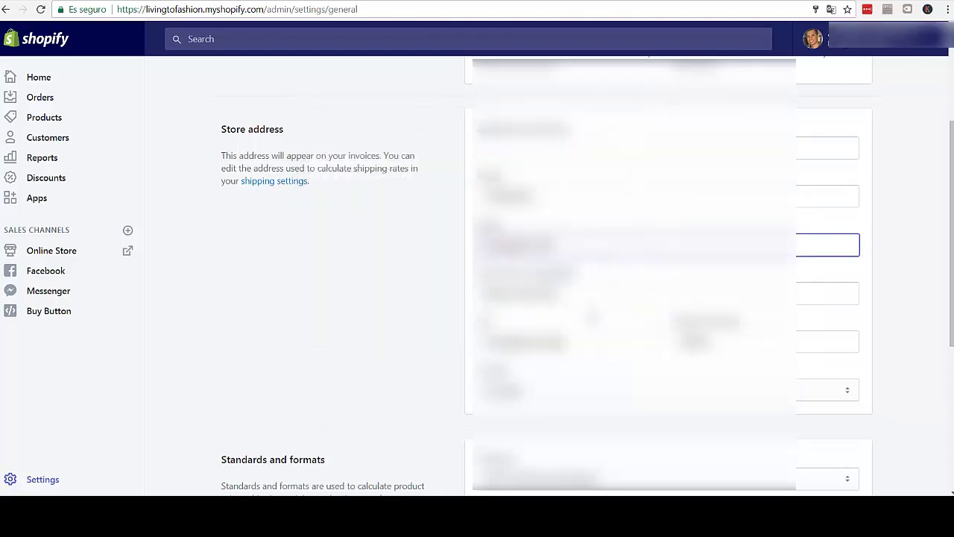
key(Tab)
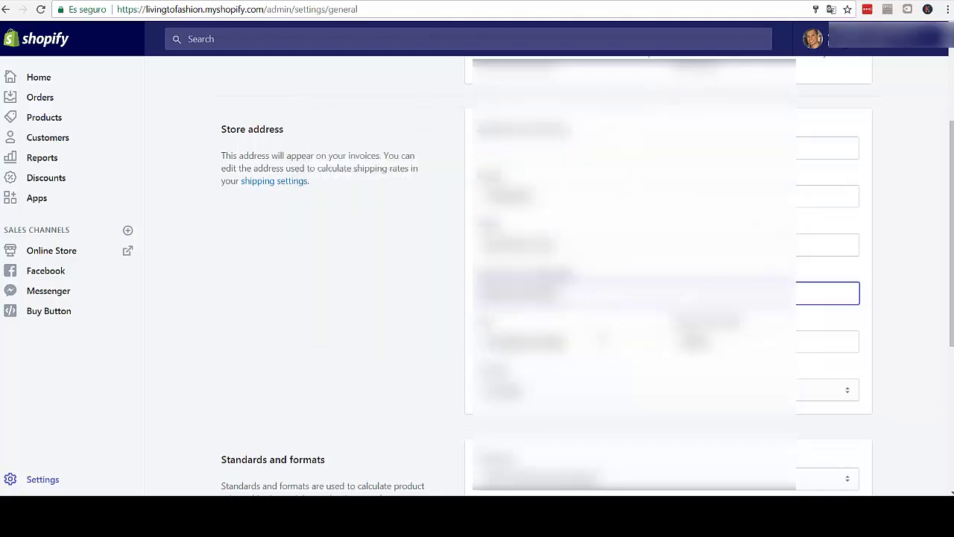
key(Tab)
scroll(415, 345, down, 1)
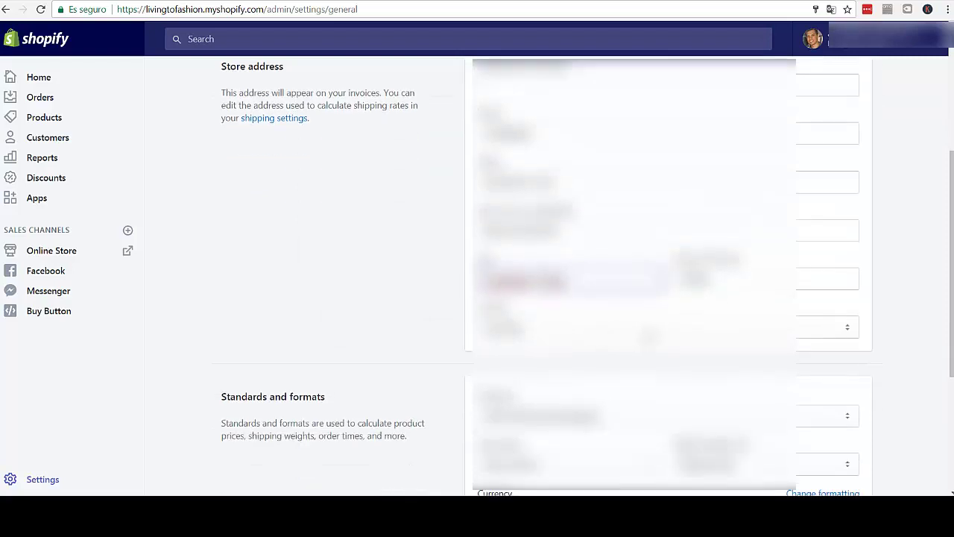
scroll(409, 325, down, 1)
scroll(403, 311, down, 3)
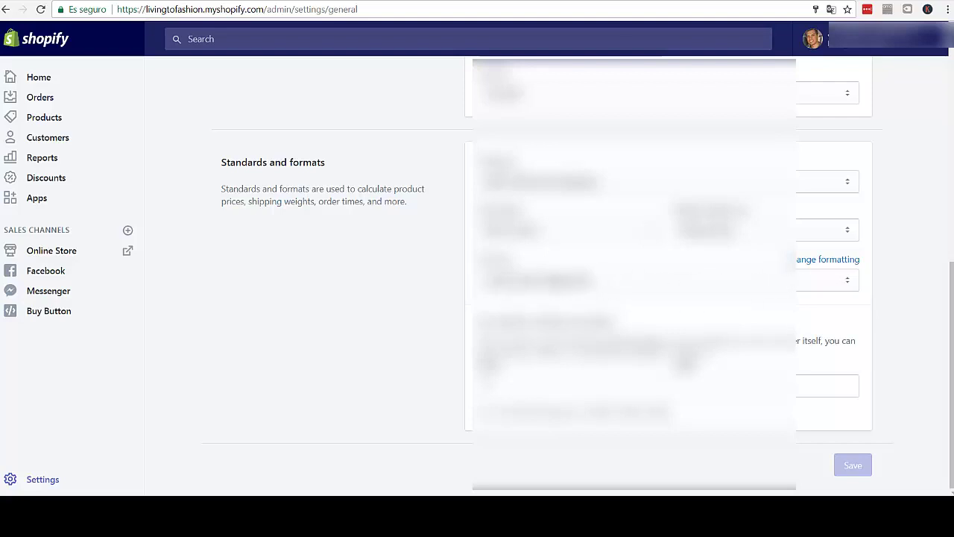
click(852, 284)
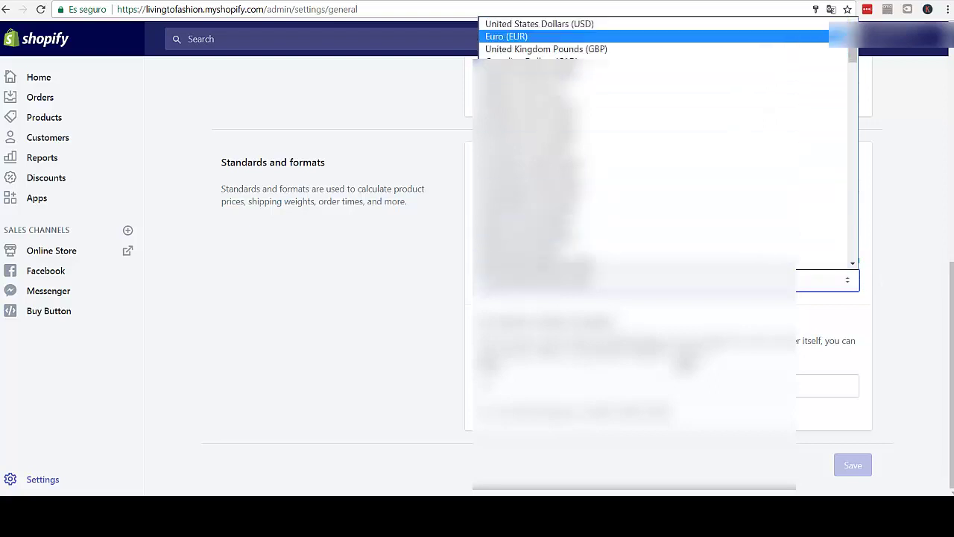
scroll(581, 52, down, 2)
scroll(581, 86, down, 8)
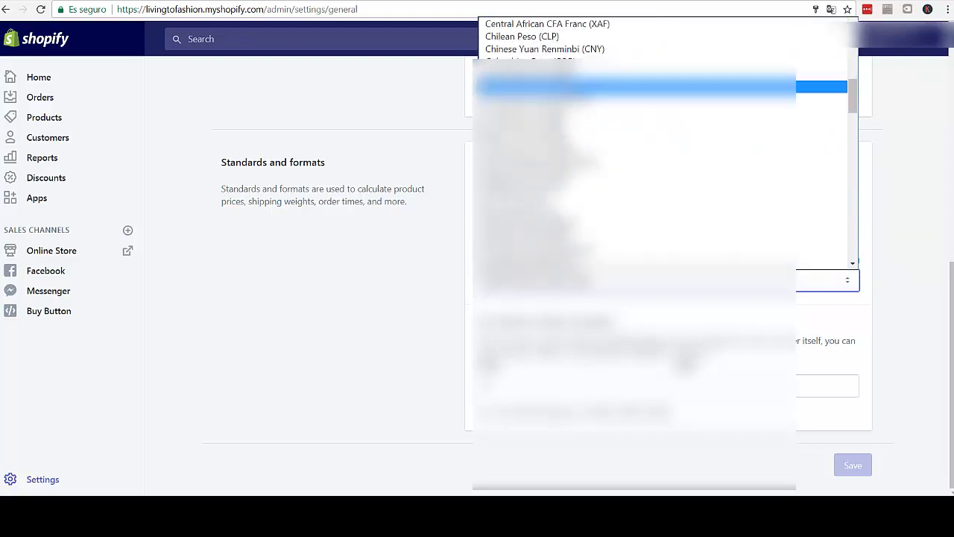
scroll(581, 149, up, 5)
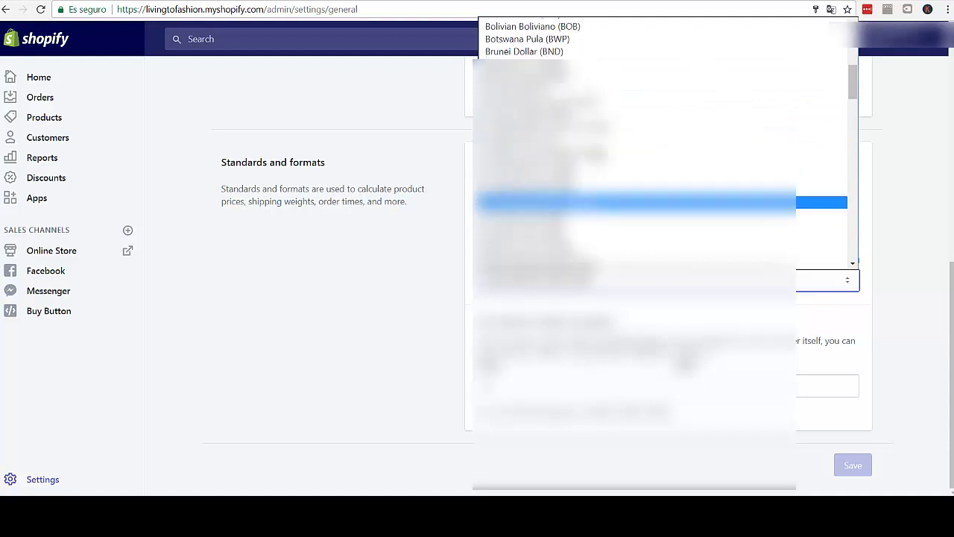
scroll(581, 149, down, 5)
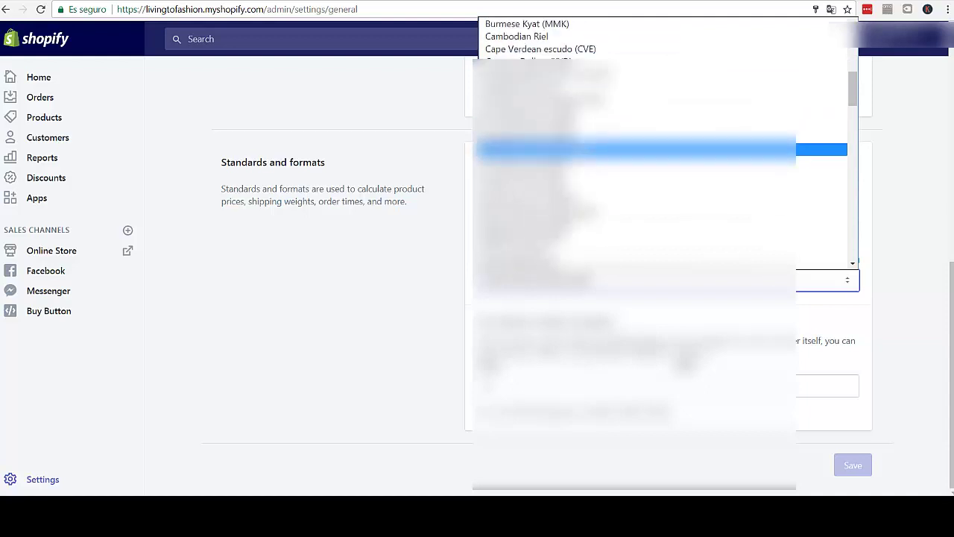
scroll(581, 149, down, 12)
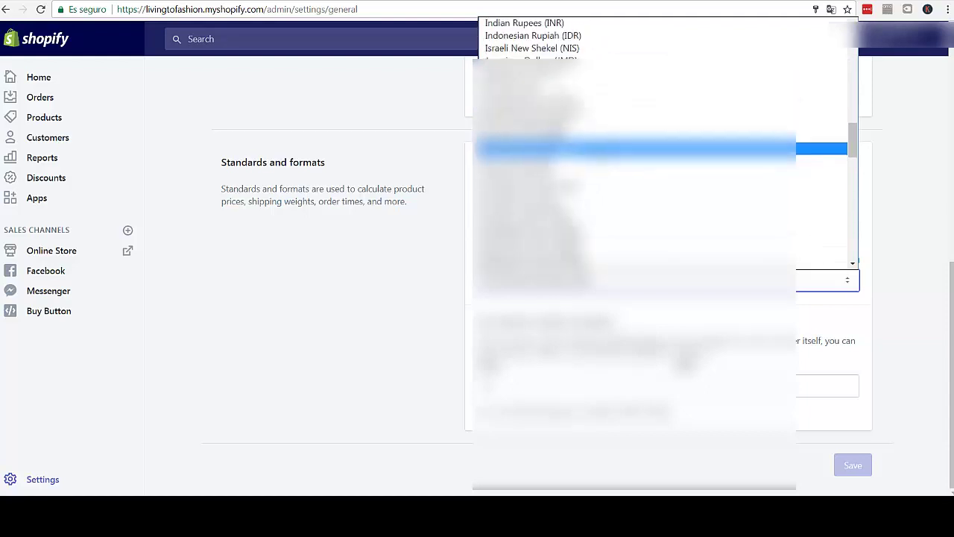
click(891, 212)
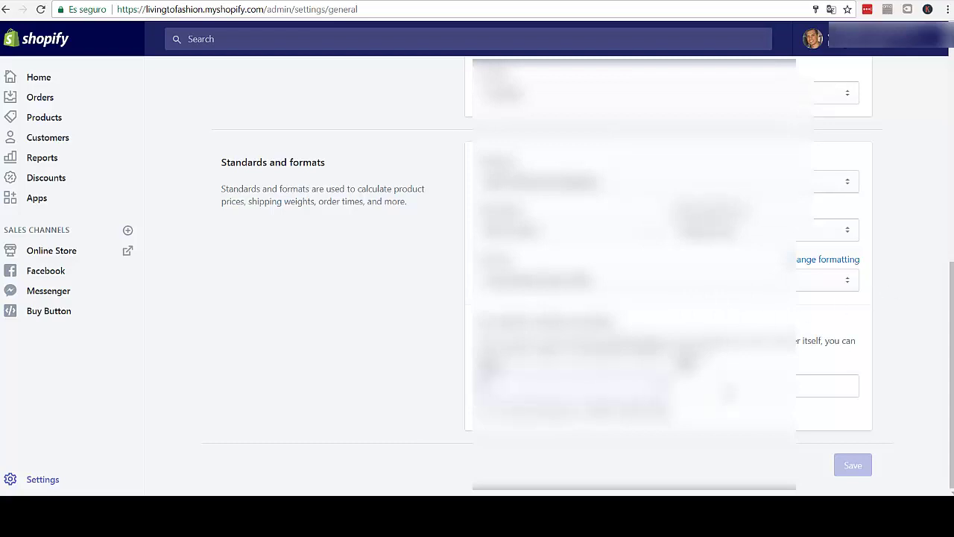
scroll(924, 320, up, 2)
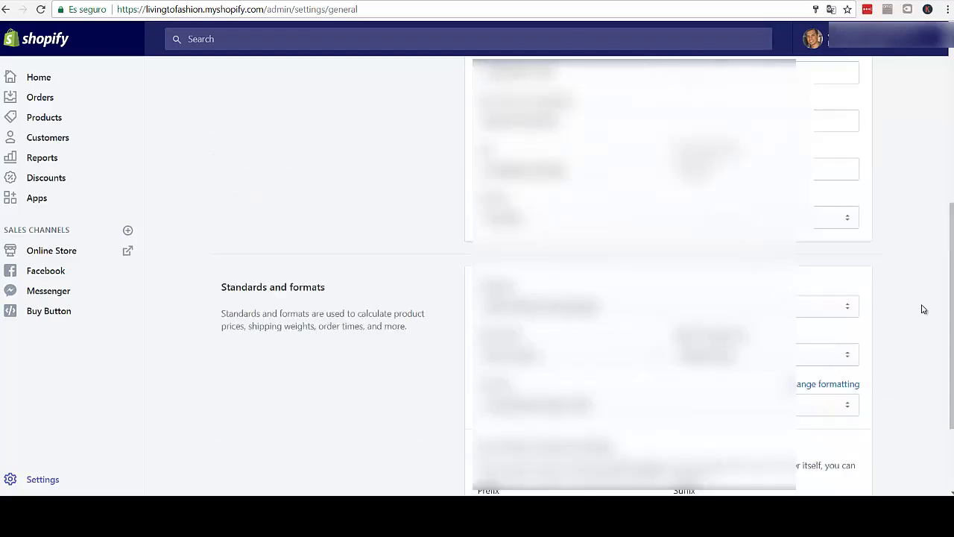
scroll(923, 309, up, 5)
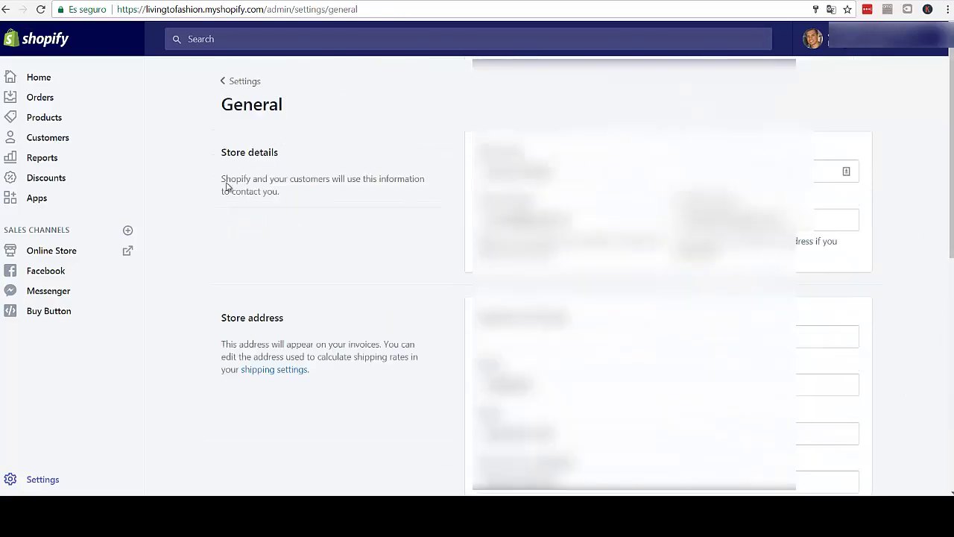
click(246, 81)
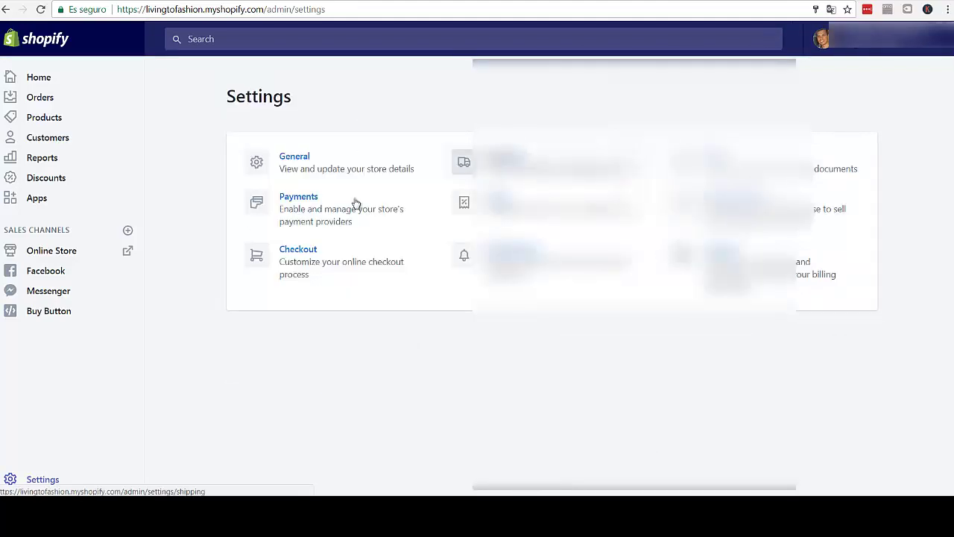
click(305, 206)
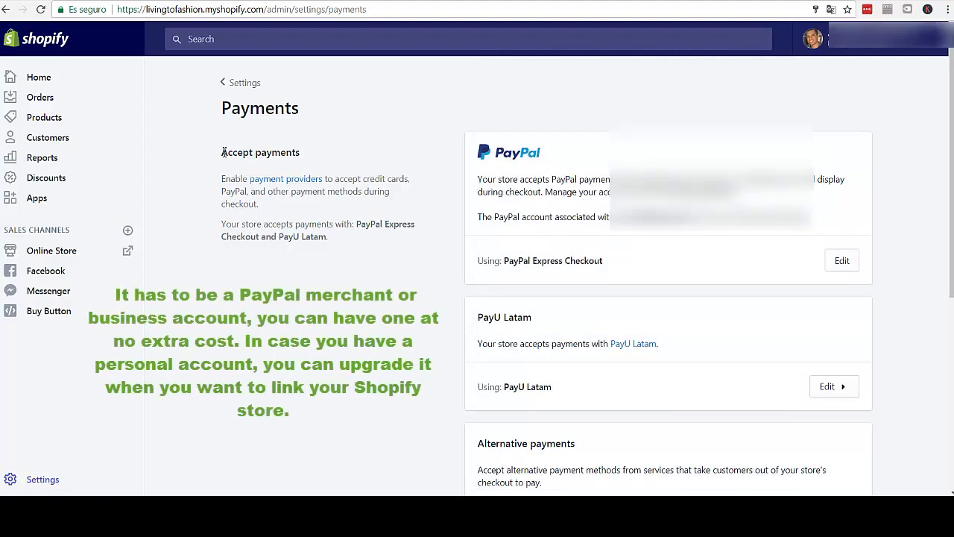
drag(223, 152, 301, 153)
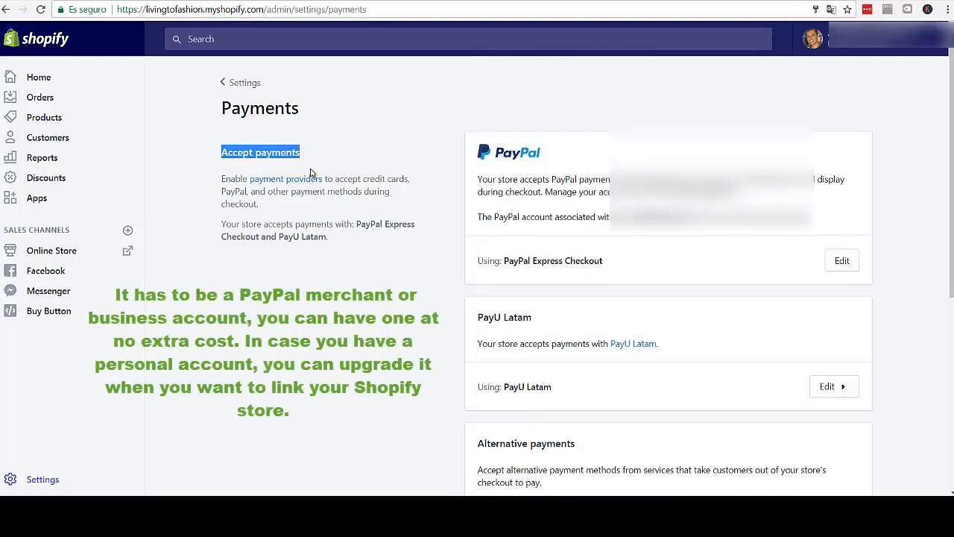
click(393, 181)
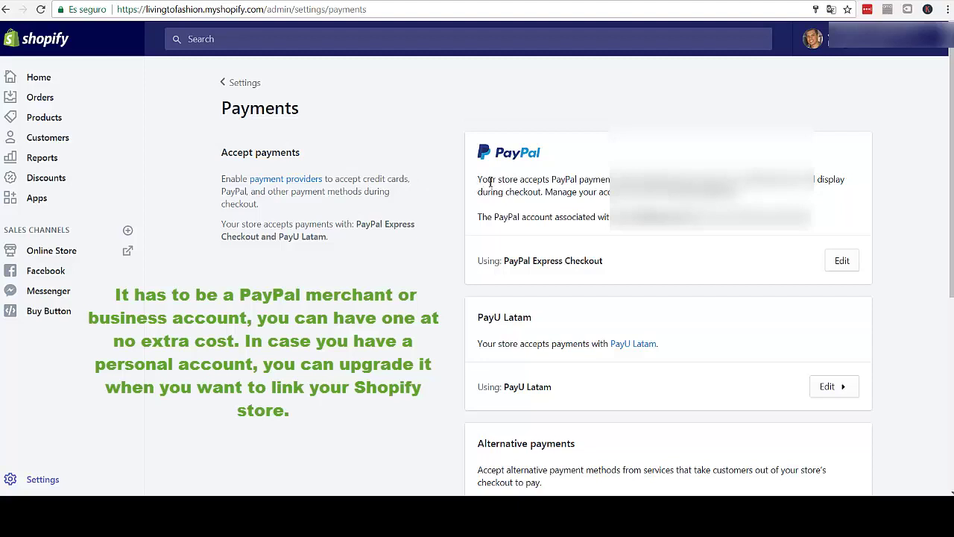
drag(478, 180, 532, 180)
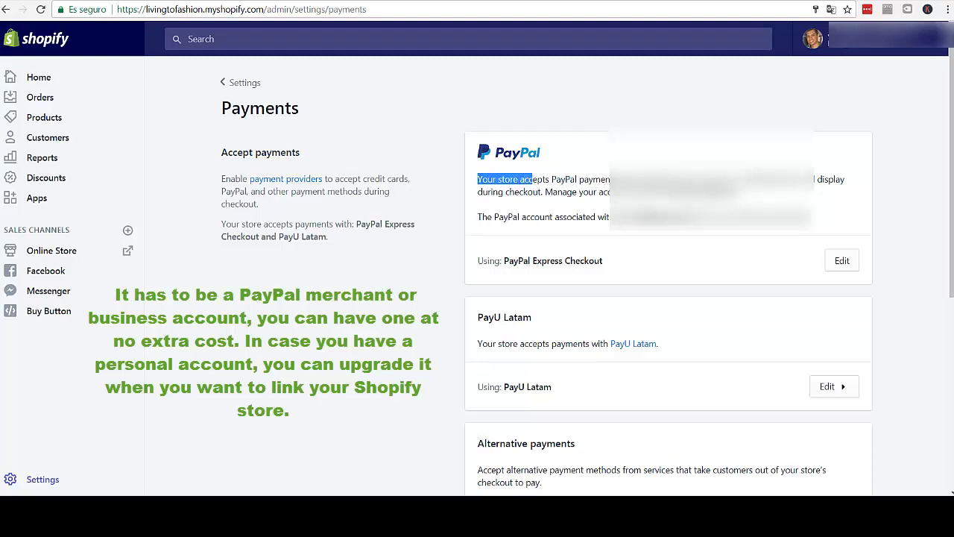
double_click(627, 179)
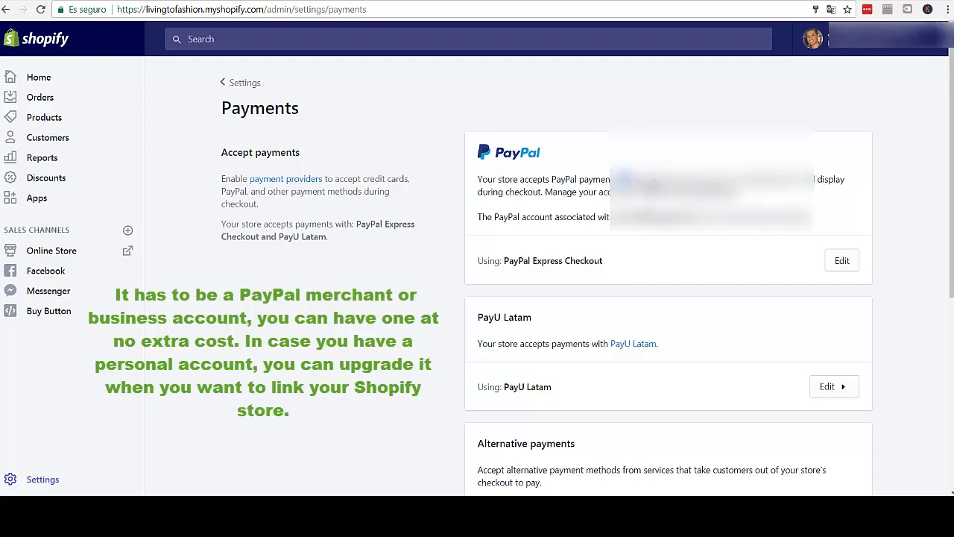
drag(627, 179, 831, 190)
click(824, 182)
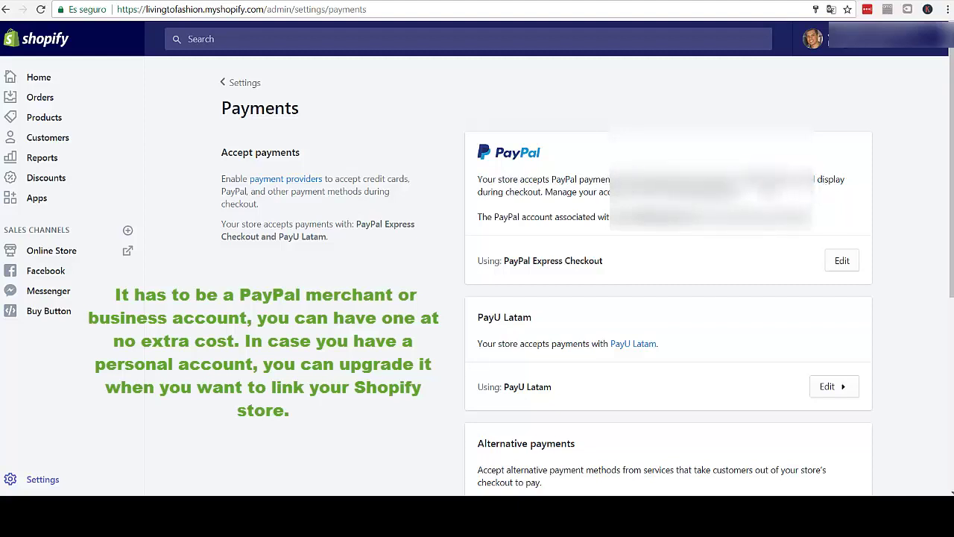
drag(498, 192, 583, 193)
click(589, 194)
drag(486, 217, 816, 224)
click(817, 224)
drag(477, 217, 609, 216)
click(525, 218)
drag(482, 219, 581, 220)
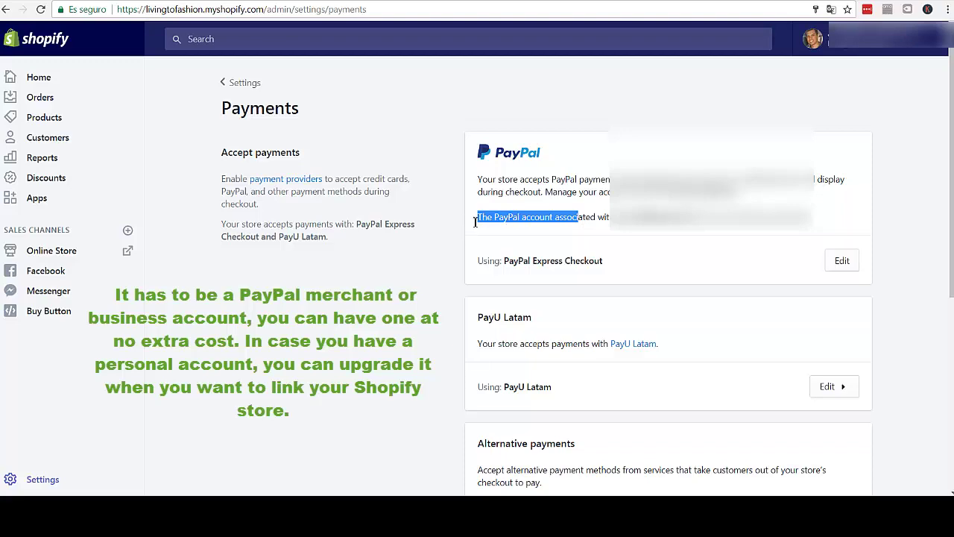
scroll(448, 232, down, 1)
click(444, 233)
scroll(444, 233, down, 1)
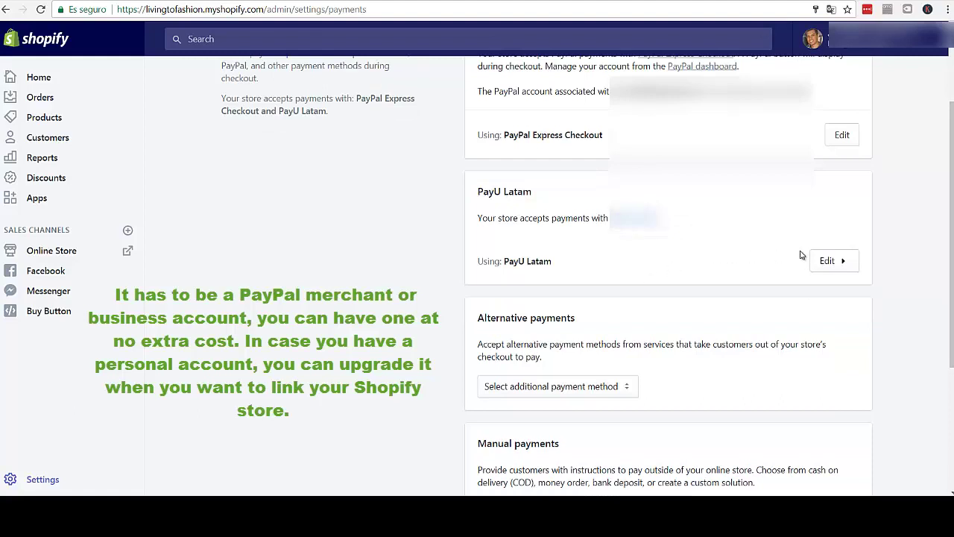
drag(480, 195, 538, 196)
click(513, 193)
drag(478, 193, 538, 196)
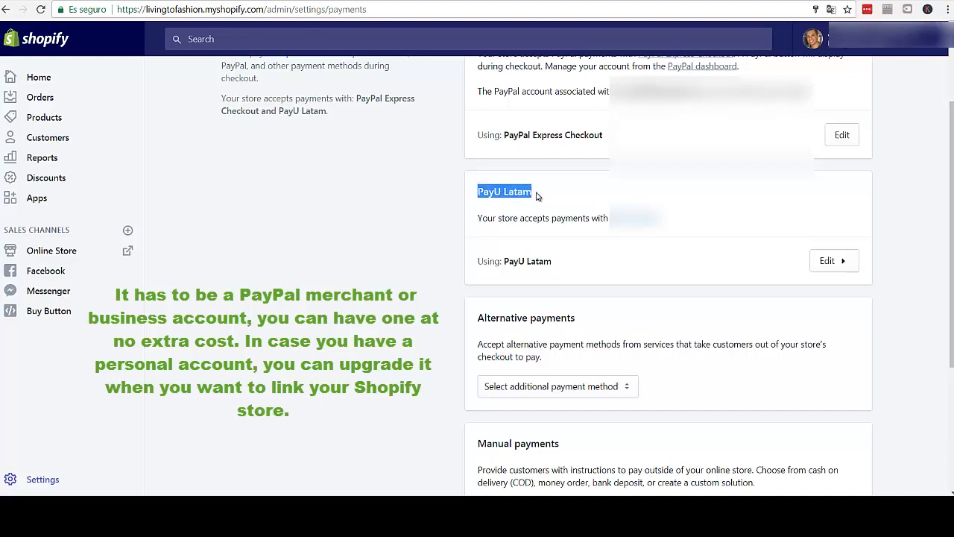
click(548, 203)
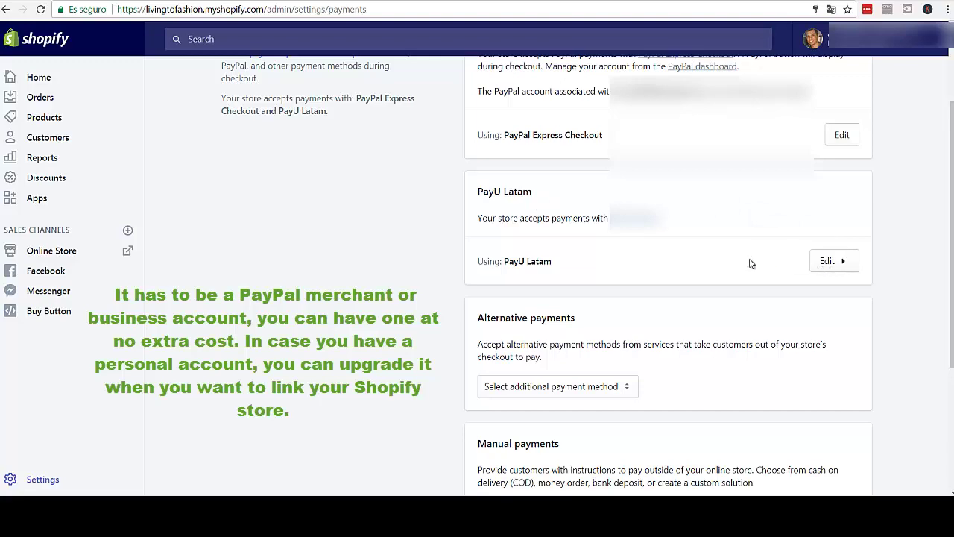
- Deactivate the PayU Latam gateway and confirm, leaving only PayPal Express Checkout active
click(857, 263)
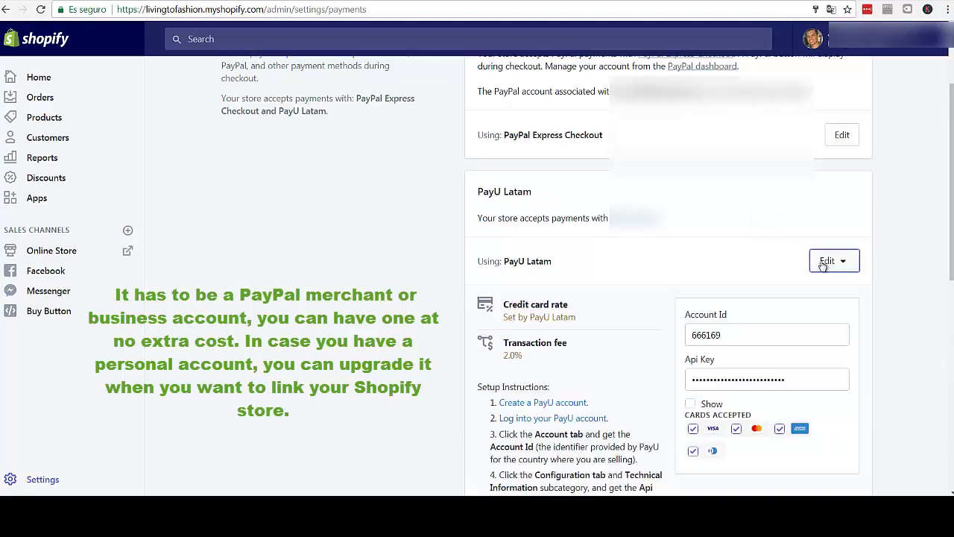
scroll(639, 302, down, 1)
scroll(637, 302, down, 3)
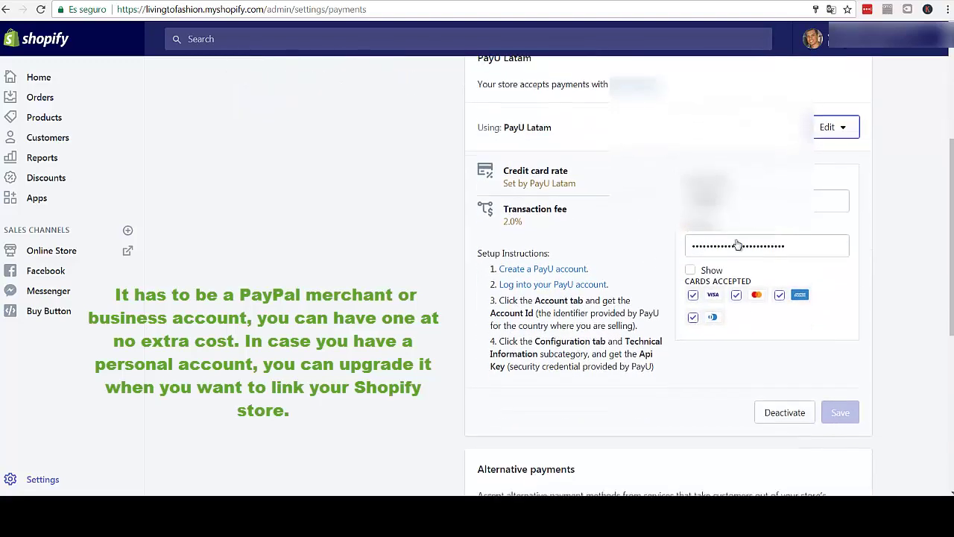
scroll(604, 216, up, 1)
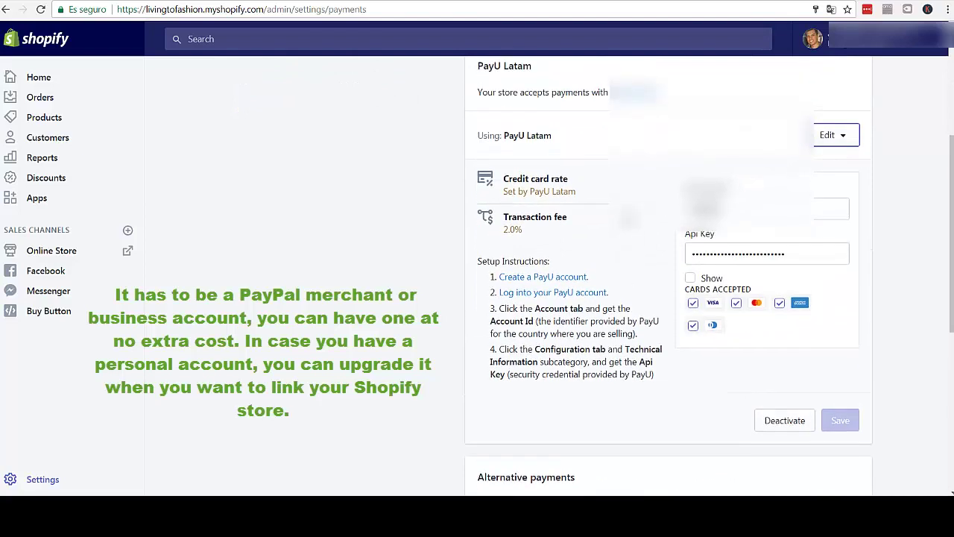
click(783, 421)
click(632, 318)
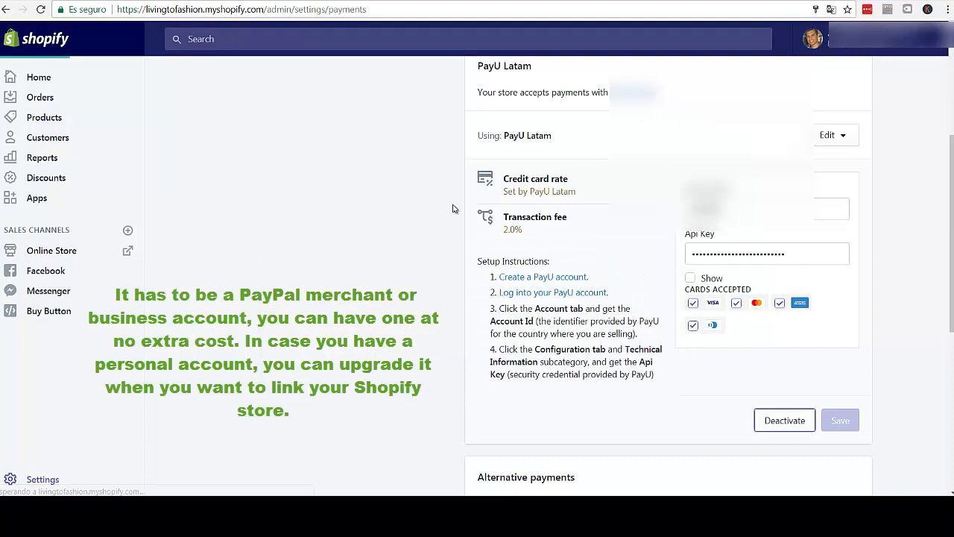
scroll(460, 163, up, 2)
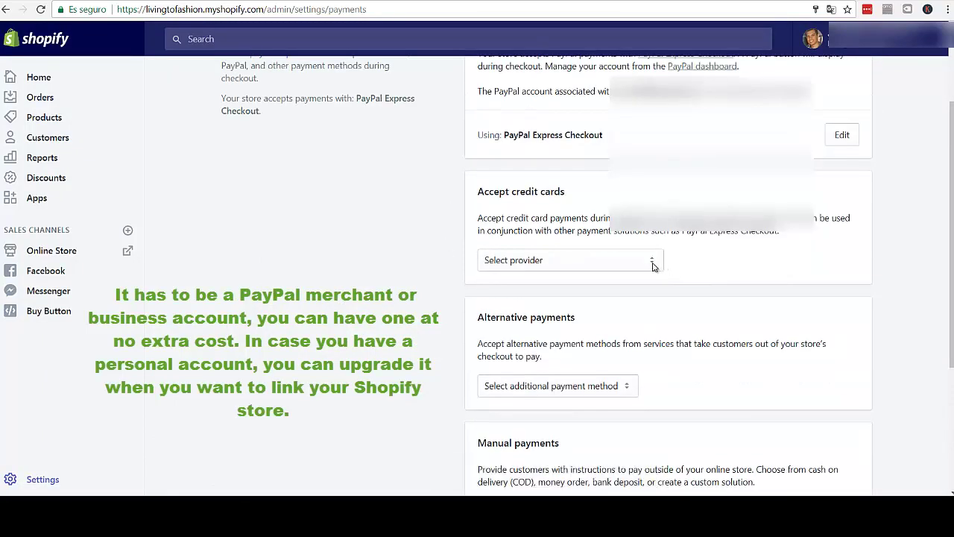
- Browse the Accept credit cards provider list and select 2Checkout
click(654, 266)
scroll(607, 191, down, 1)
scroll(607, 192, up, 1)
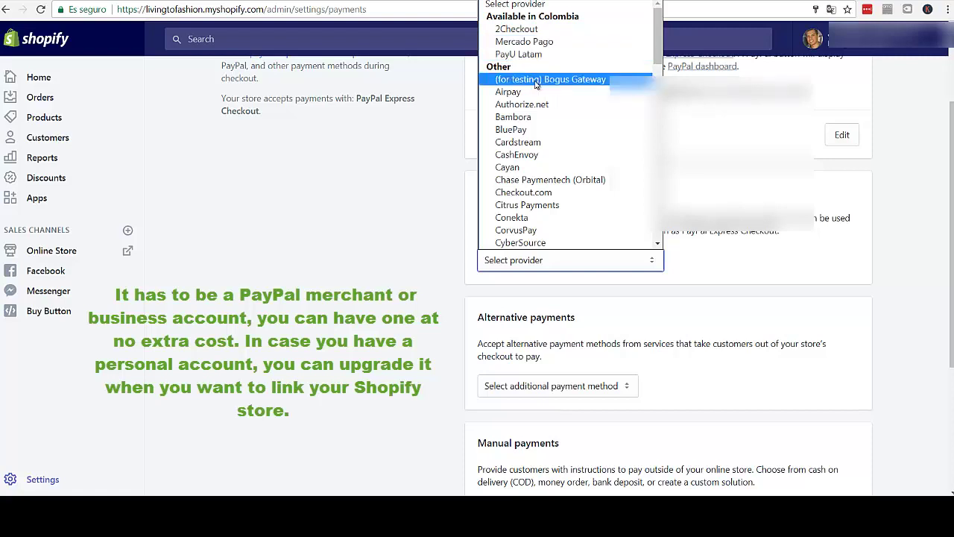
scroll(535, 85, down, 3)
scroll(535, 60, up, 3)
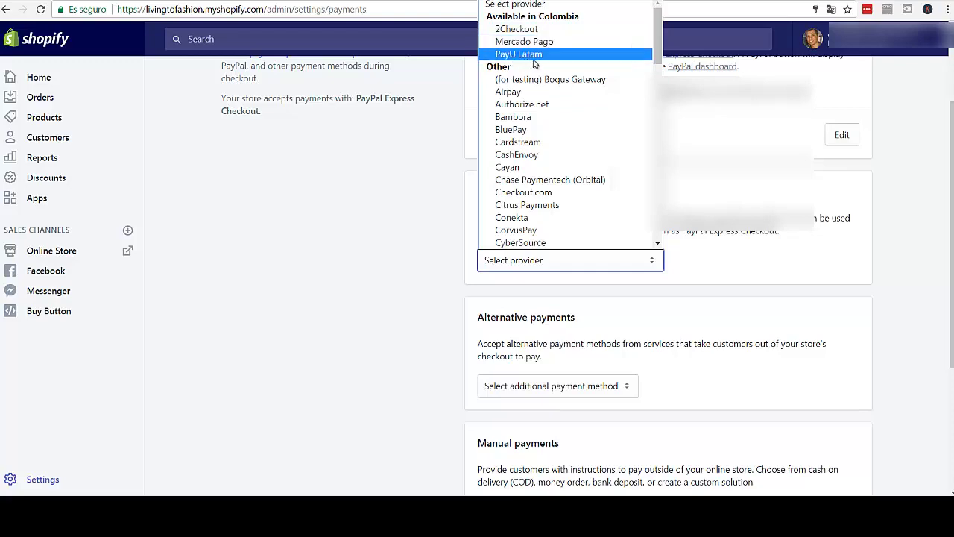
scroll(522, 117, down, 3)
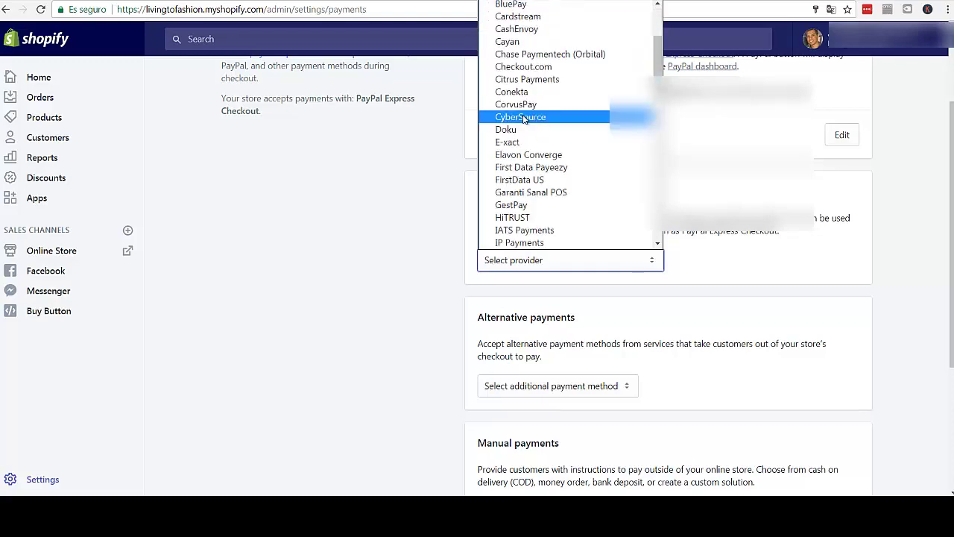
scroll(524, 120, down, 10)
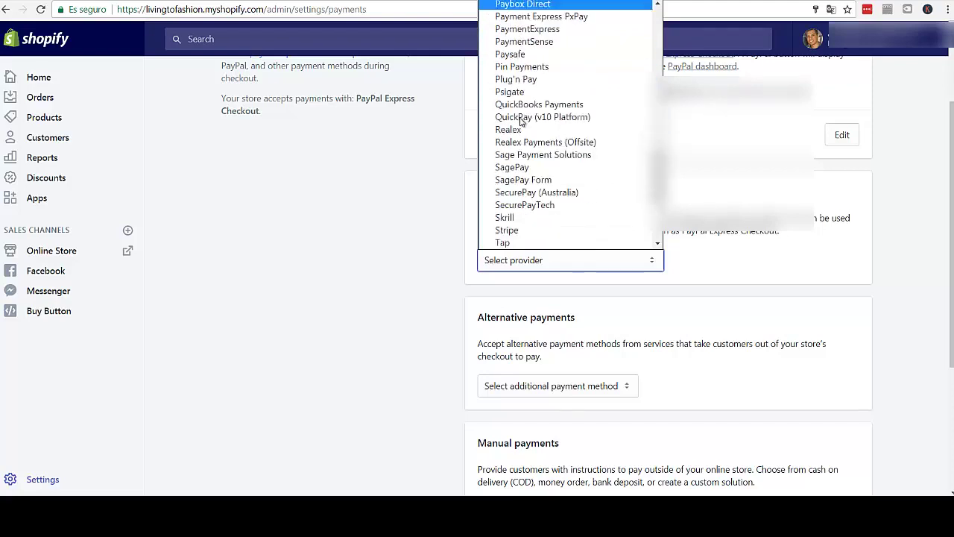
scroll(521, 121, down, 1)
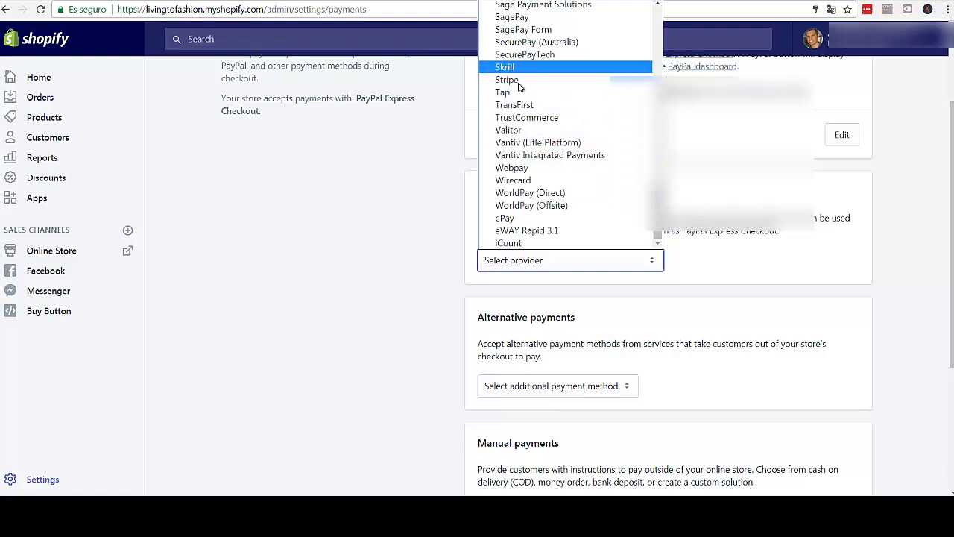
scroll(508, 207, up, 3)
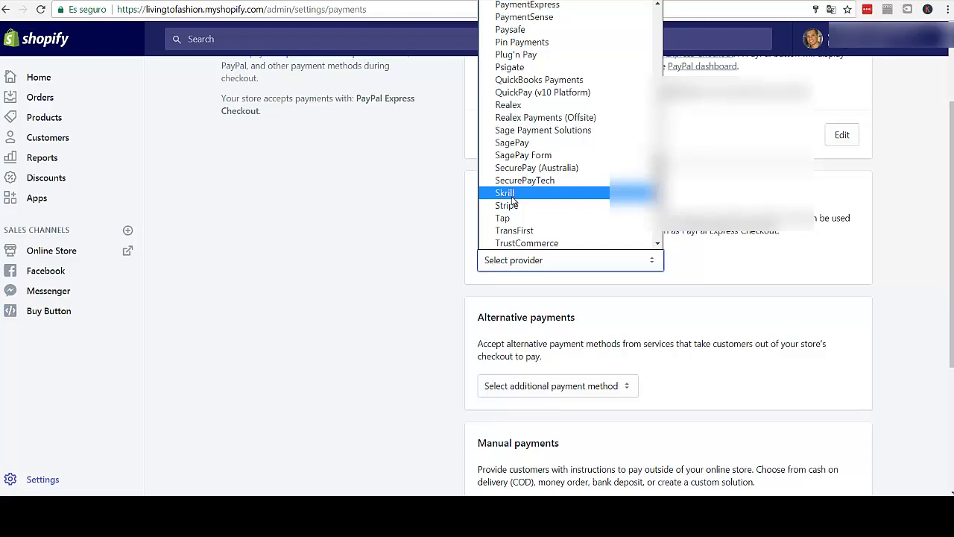
scroll(512, 201, up, 4)
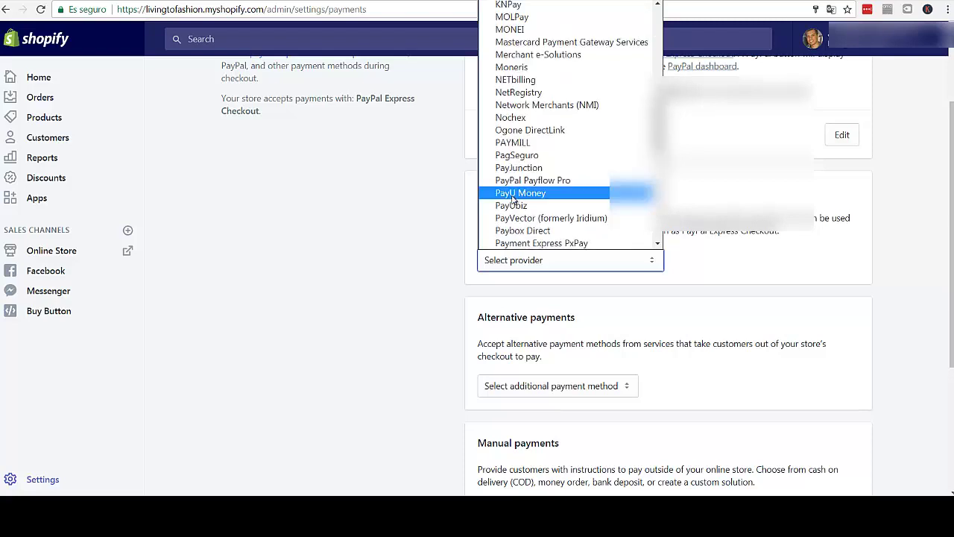
scroll(513, 200, up, 3)
scroll(511, 199, up, 5)
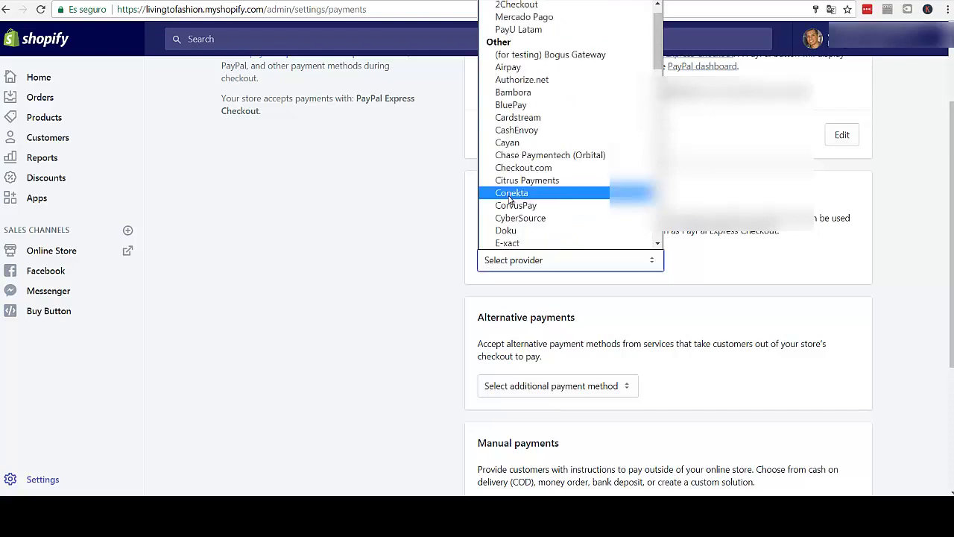
scroll(511, 200, up, 1)
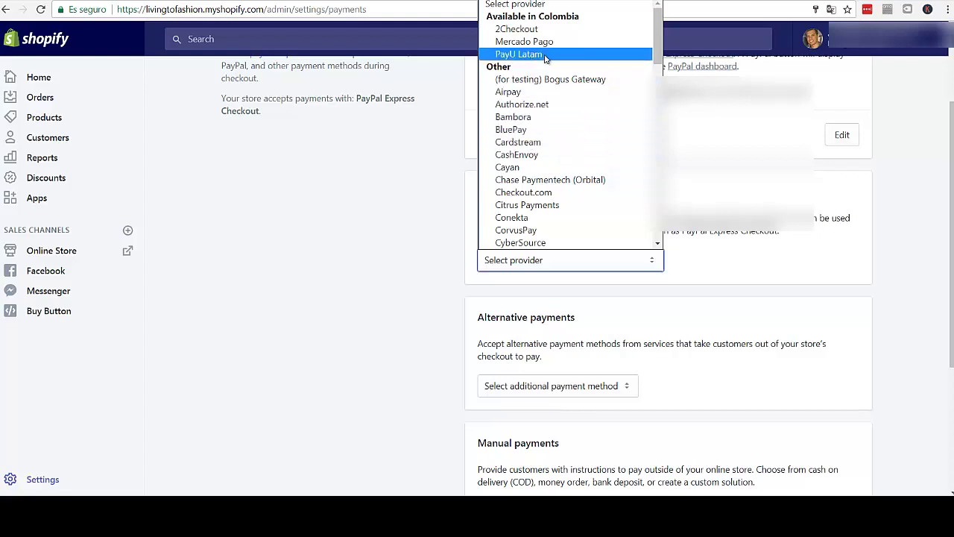
click(528, 33)
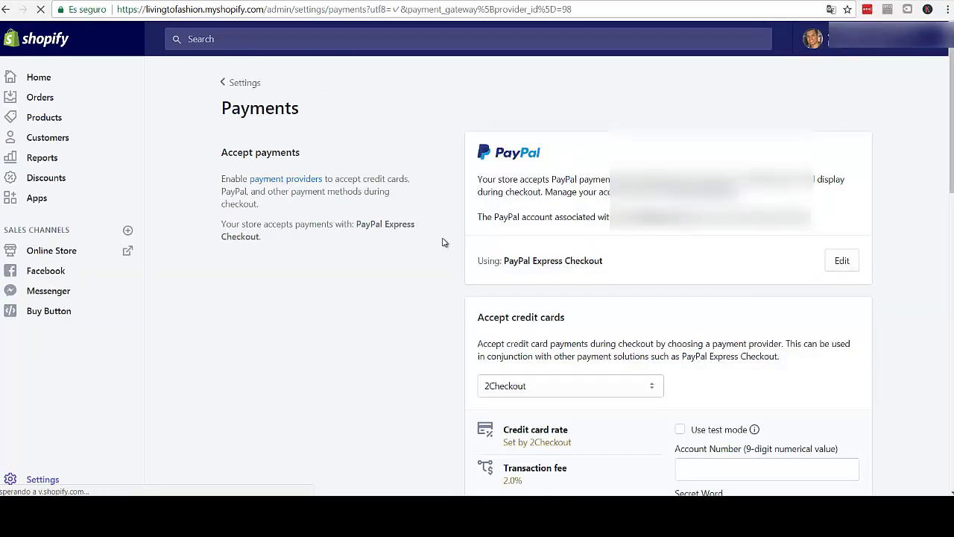
- Reopen and close the credit card provider list, keeping 2Checkout selected
scroll(430, 239, down, 3)
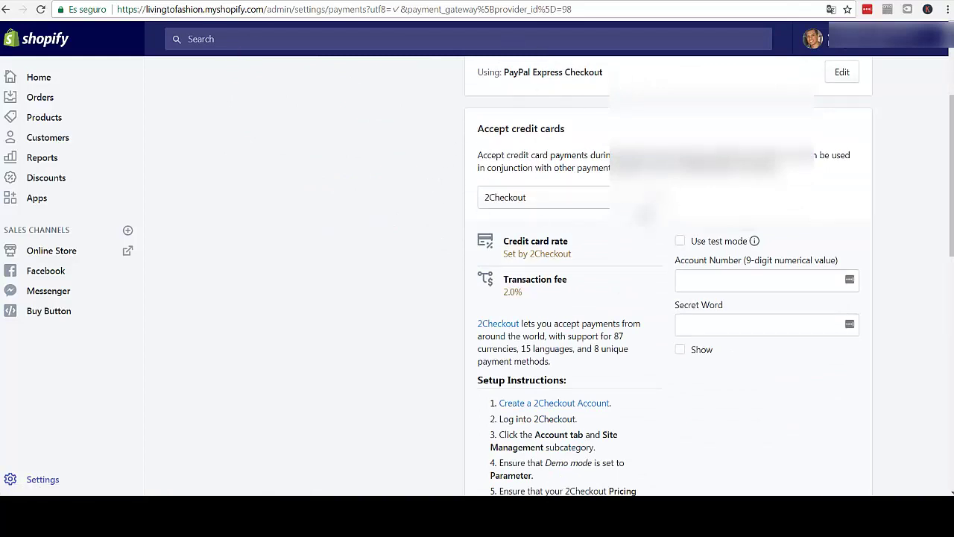
click(643, 198)
click(697, 198)
click(645, 197)
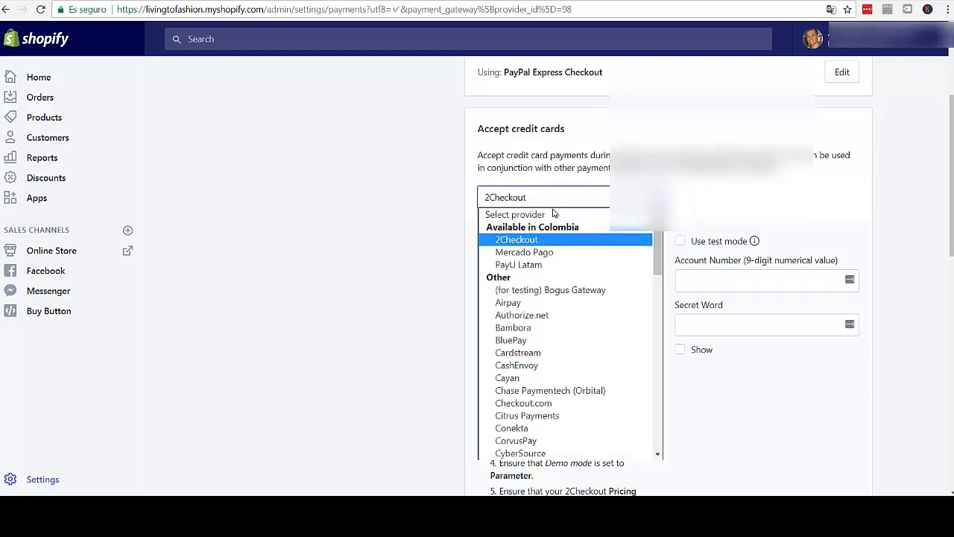
click(726, 206)
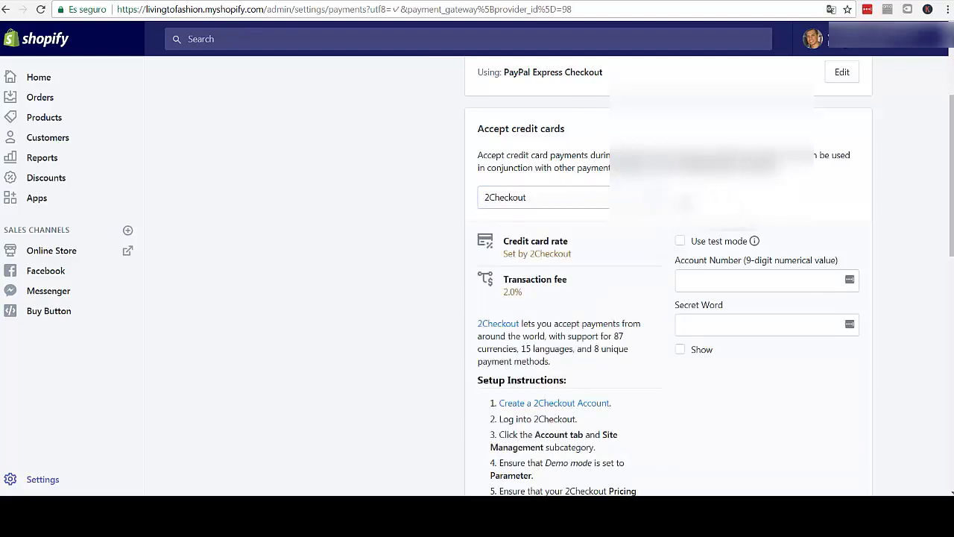
click(636, 200)
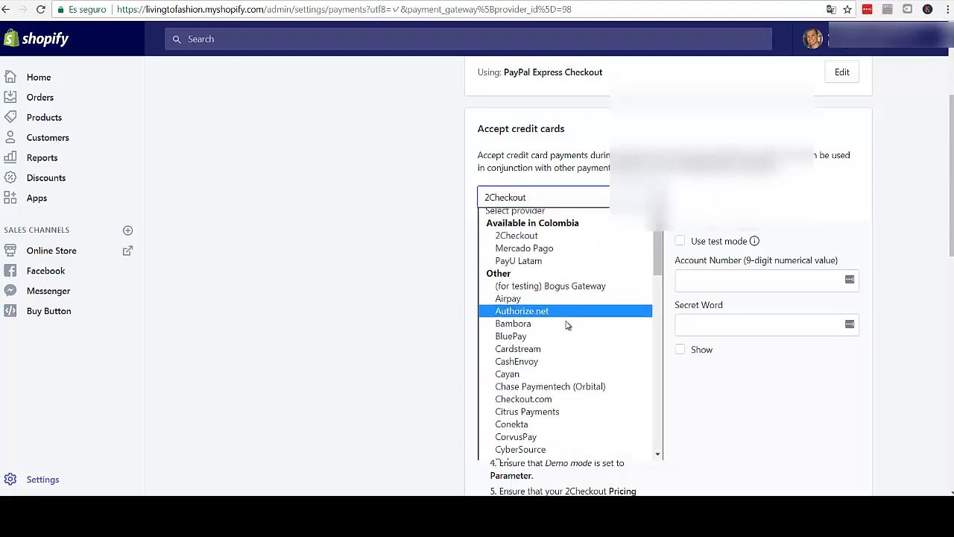
scroll(569, 324, down, 3)
scroll(569, 323, up, 3)
key(Escape)
click(684, 201)
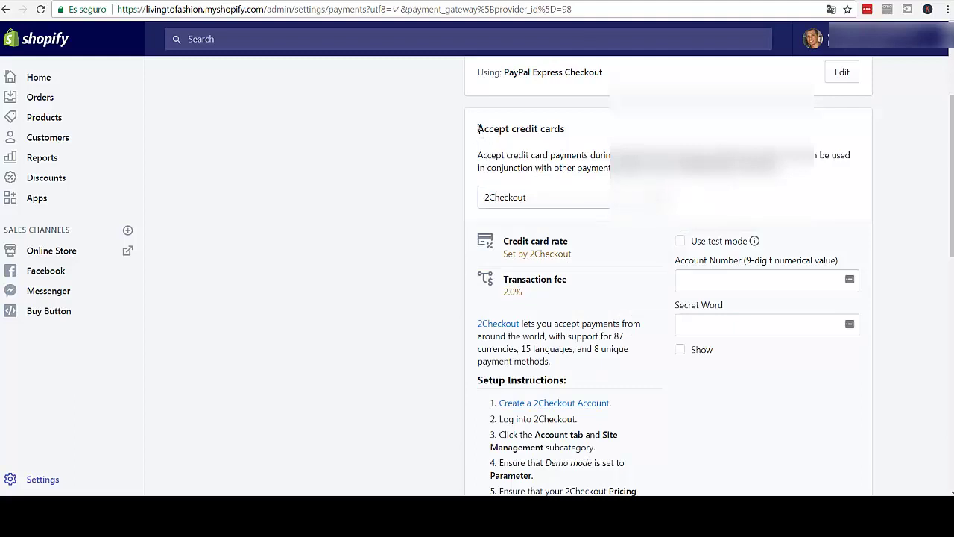
- Highlight the Accept credit cards heading and PayPal account text to review them
drag(478, 128, 572, 137)
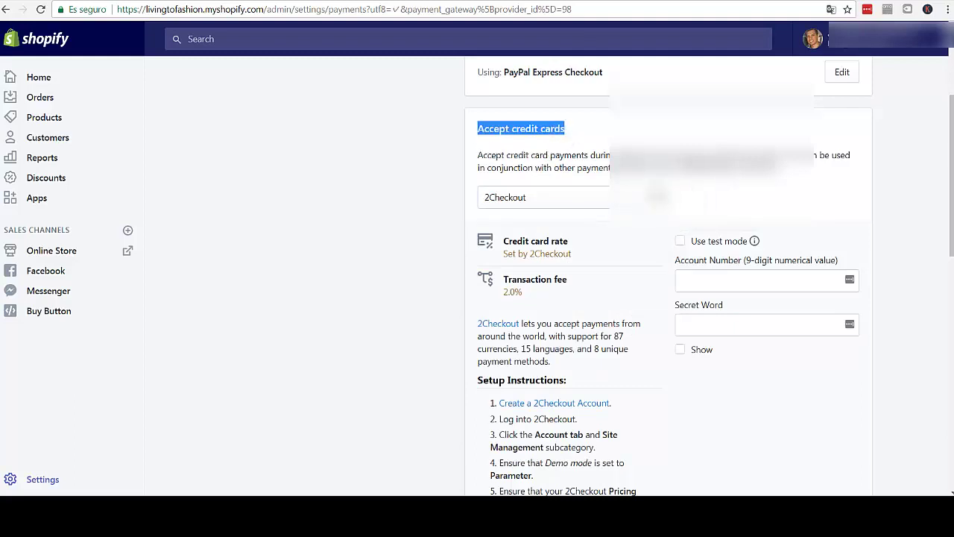
scroll(511, 119, up, 2)
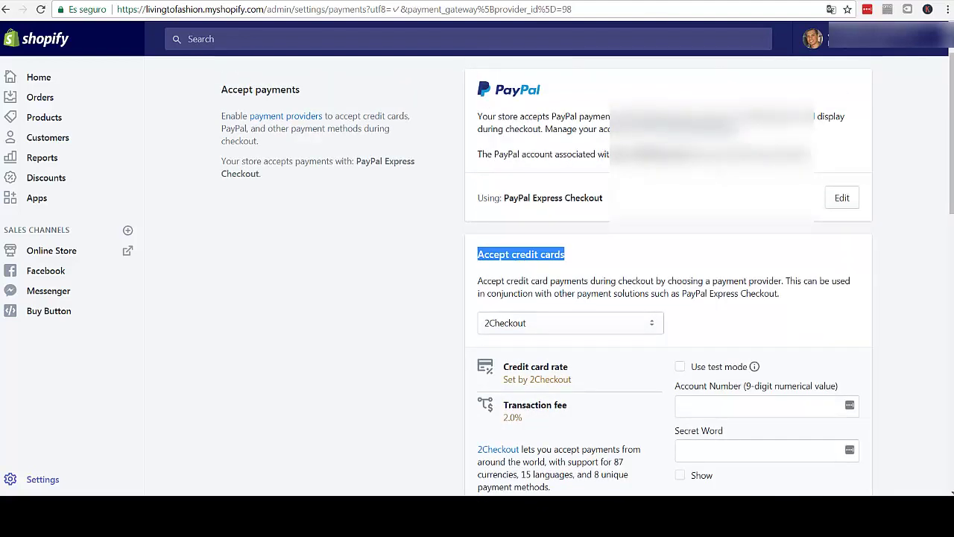
drag(612, 154, 727, 158)
click(586, 160)
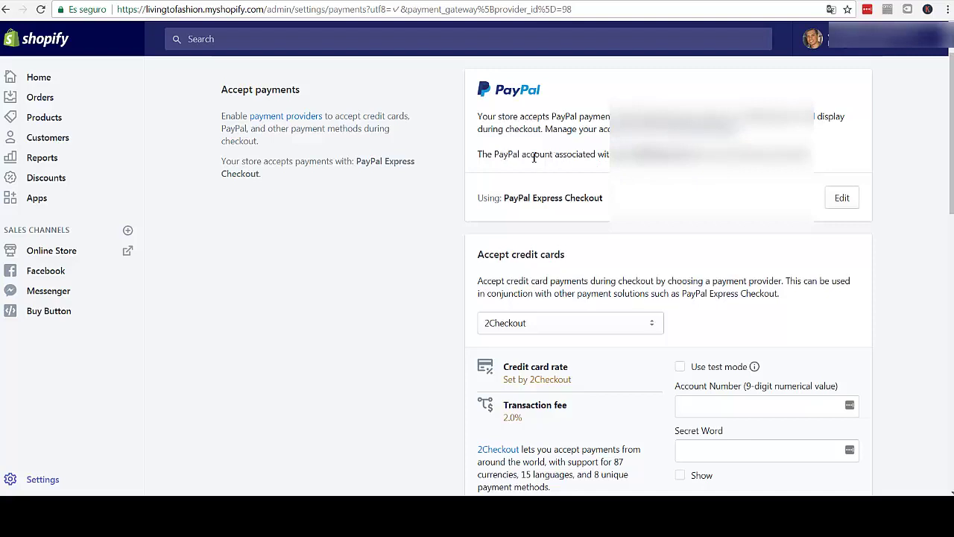
scroll(428, 226, down, 2)
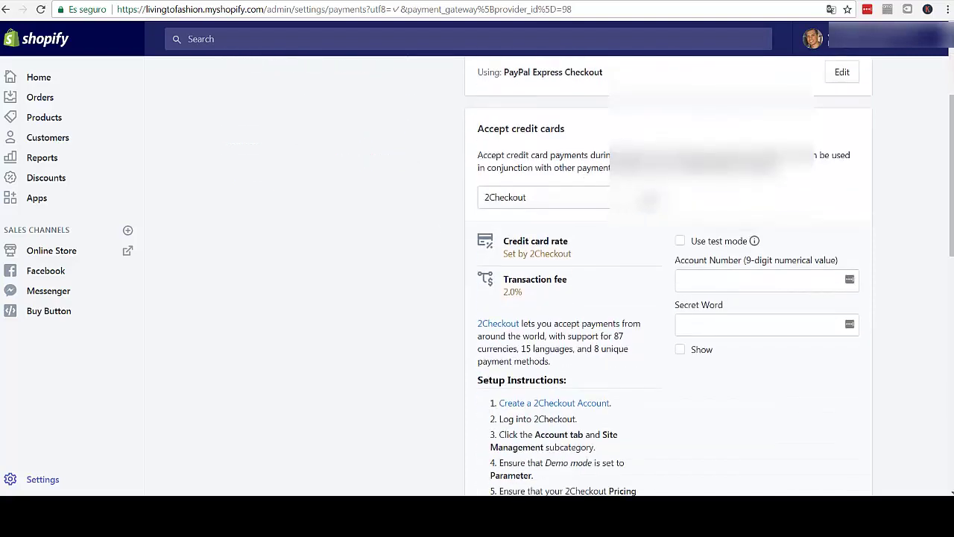
drag(480, 130, 571, 131)
click(626, 158)
- Check the provider list again, then scroll down to the 2Checkout Setup Instructions and Activate button
click(652, 201)
click(652, 202)
scroll(452, 188, down, 1)
click(650, 140)
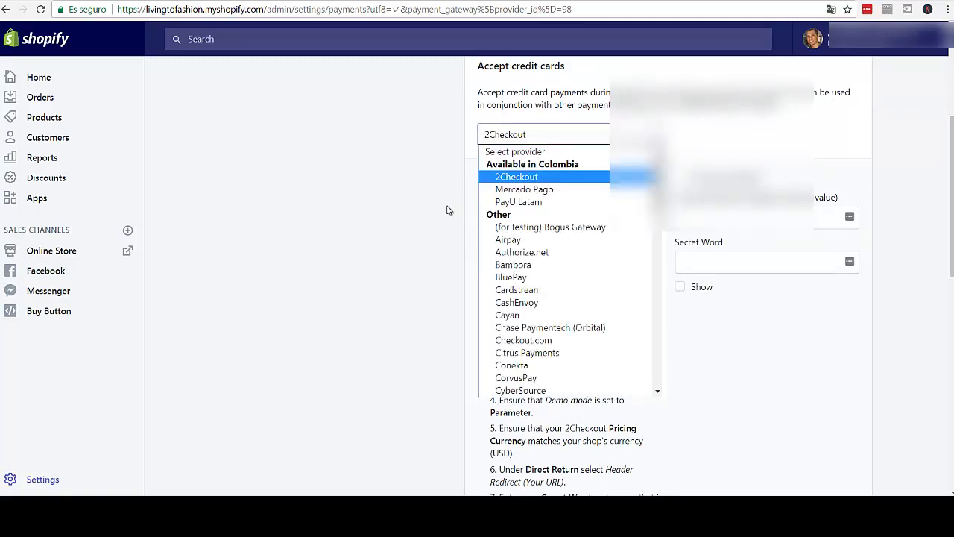
click(440, 212)
scroll(435, 213, down, 4)
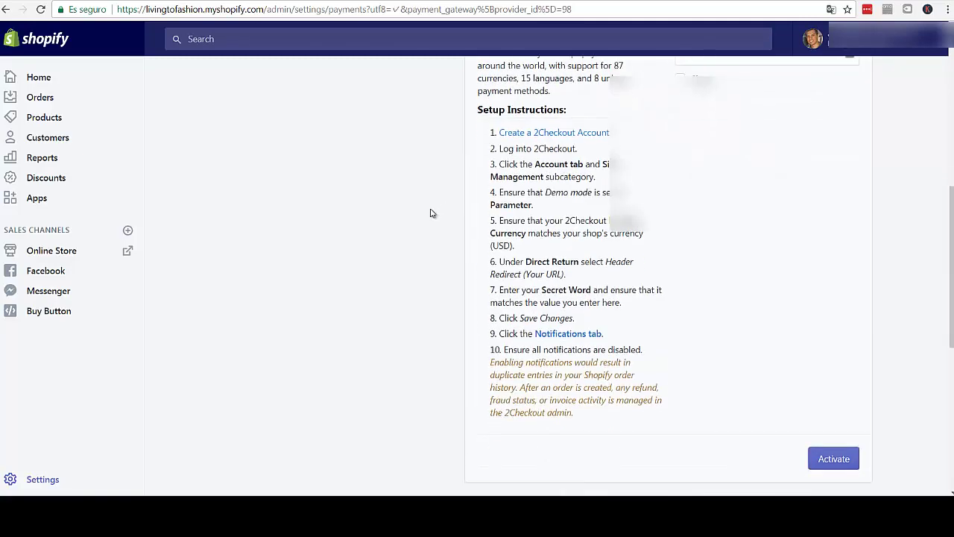
scroll(434, 309, down, 2)
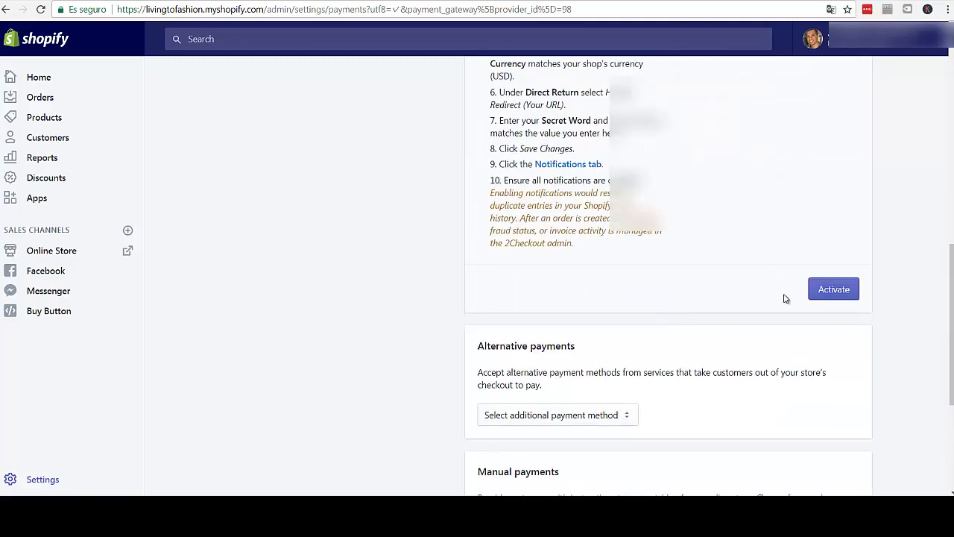
scroll(508, 314, down, 2)
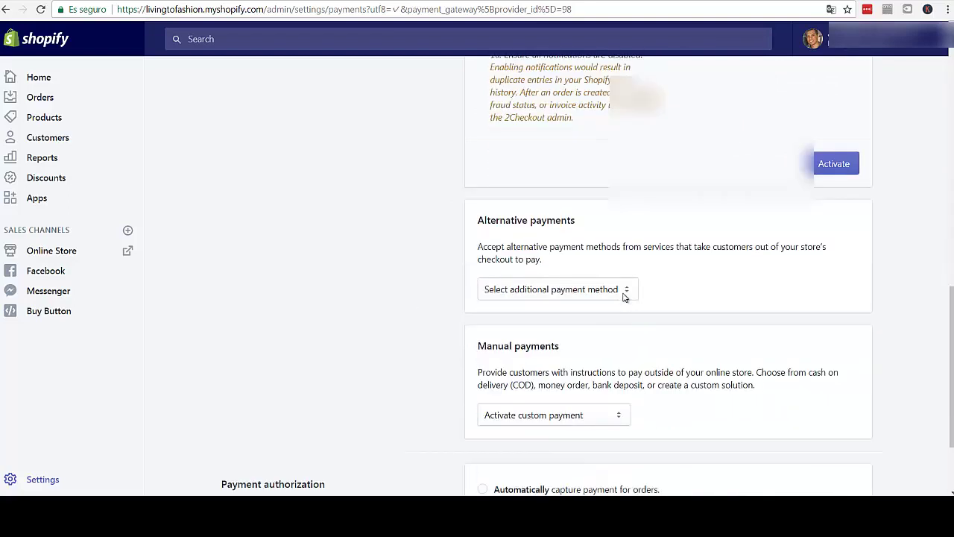
click(625, 293)
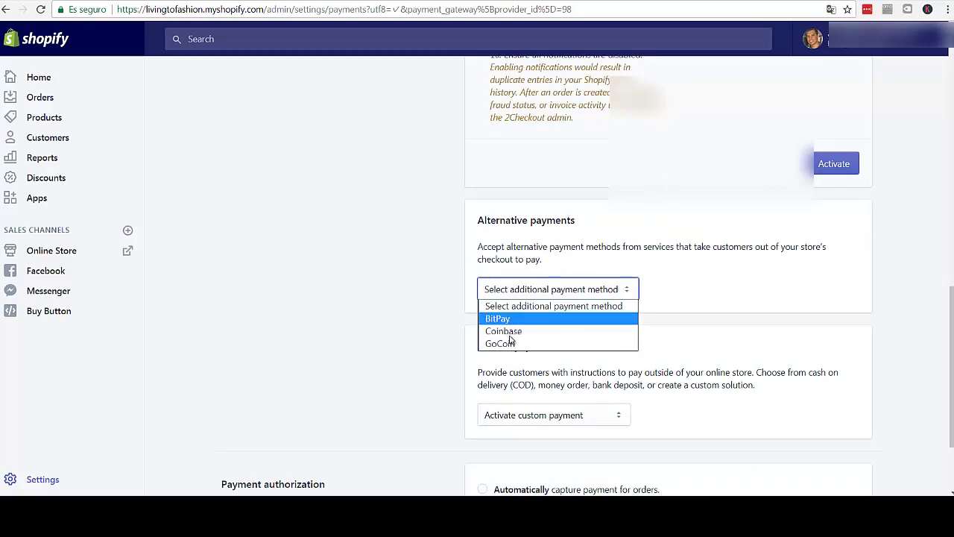
click(663, 286)
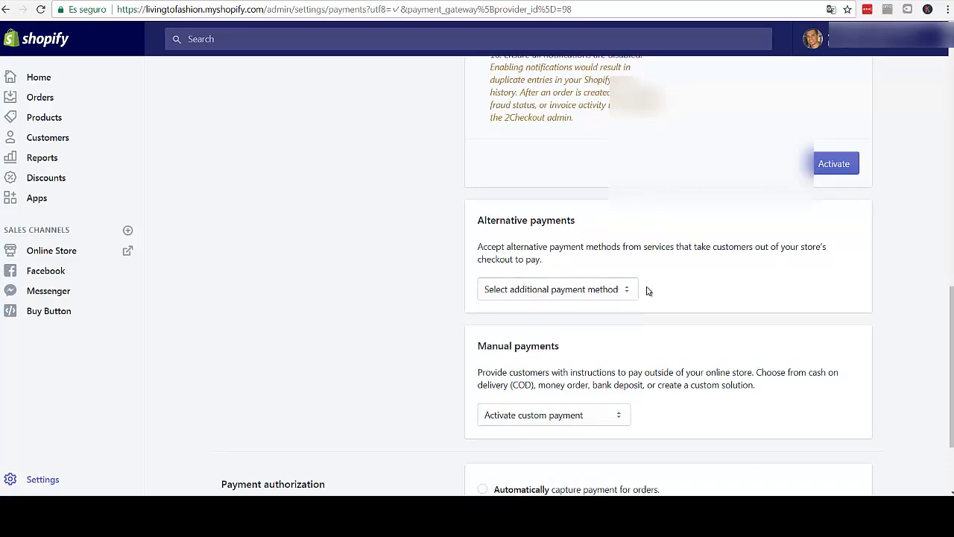
scroll(653, 284, down, 1)
scroll(595, 285, down, 1)
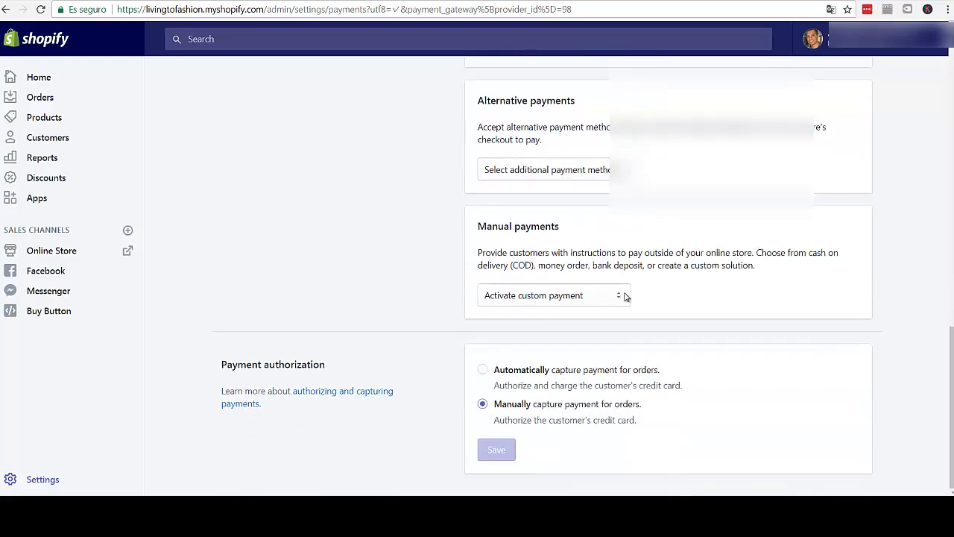
click(623, 296)
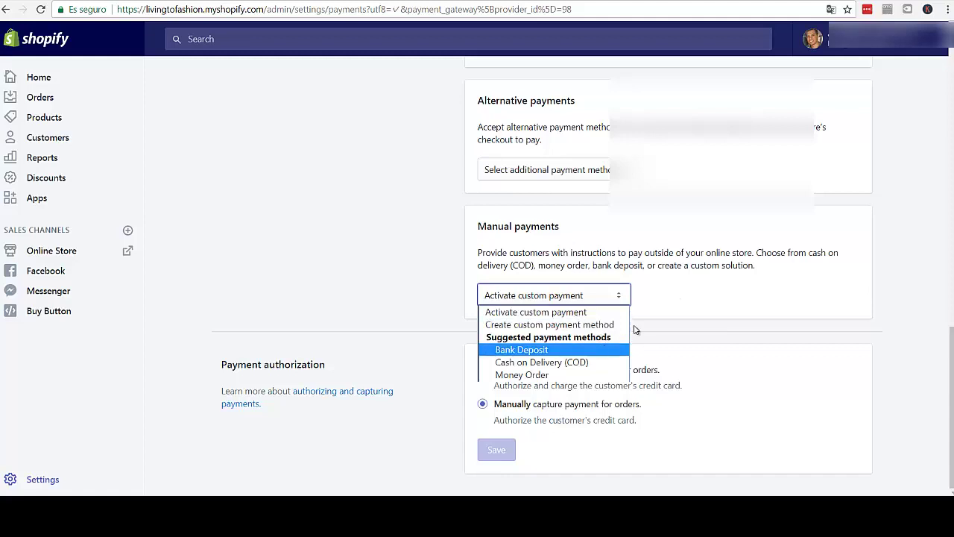
click(686, 291)
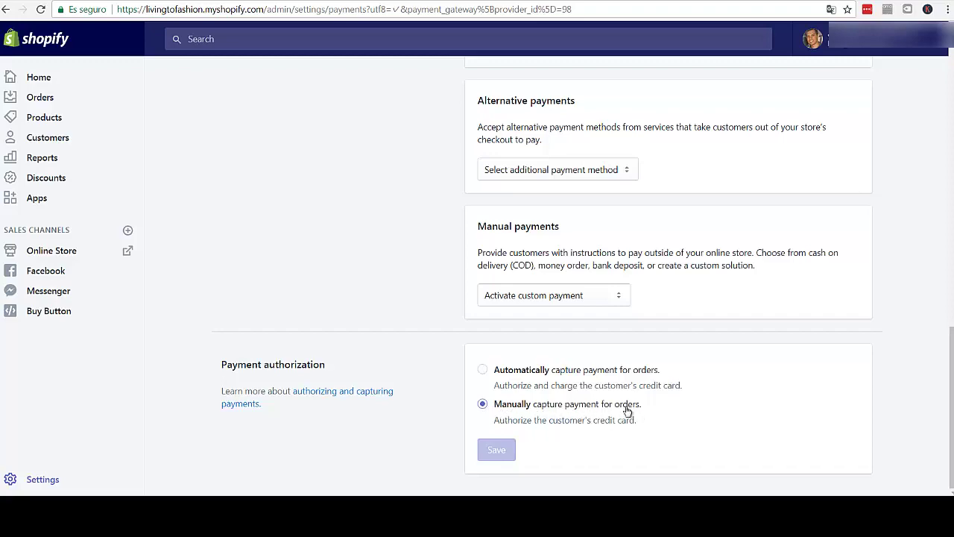
scroll(440, 294, up, 4)
scroll(440, 293, up, 10)
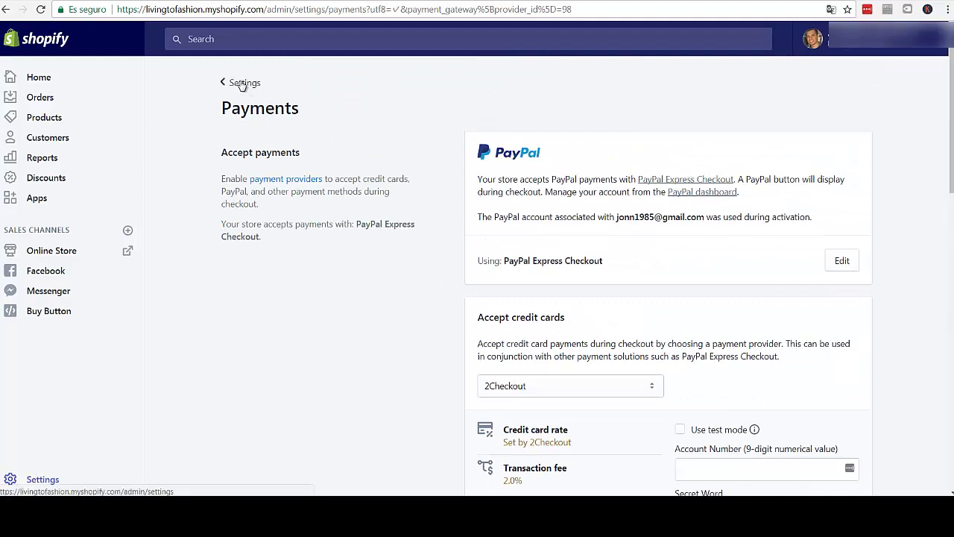
- Leave the Payments page via the '< Settings' back link
click(241, 84)
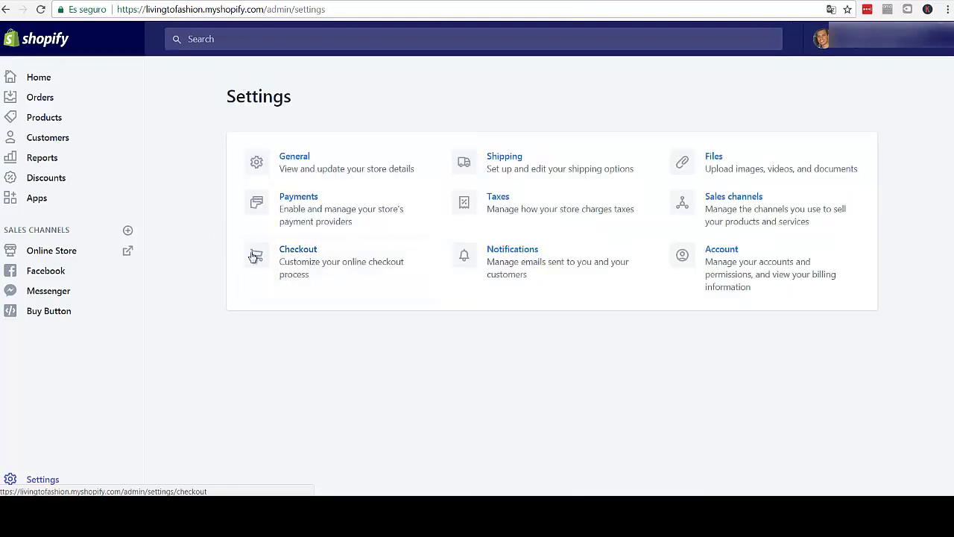
- Open Checkout settings and scroll through its customer account and form options
click(305, 255)
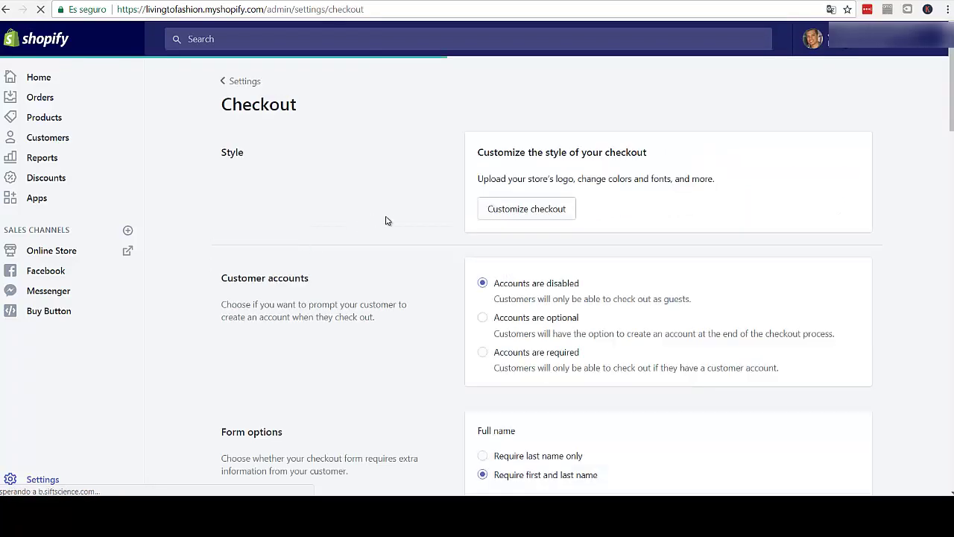
scroll(386, 223, down, 1)
scroll(387, 229, down, 5)
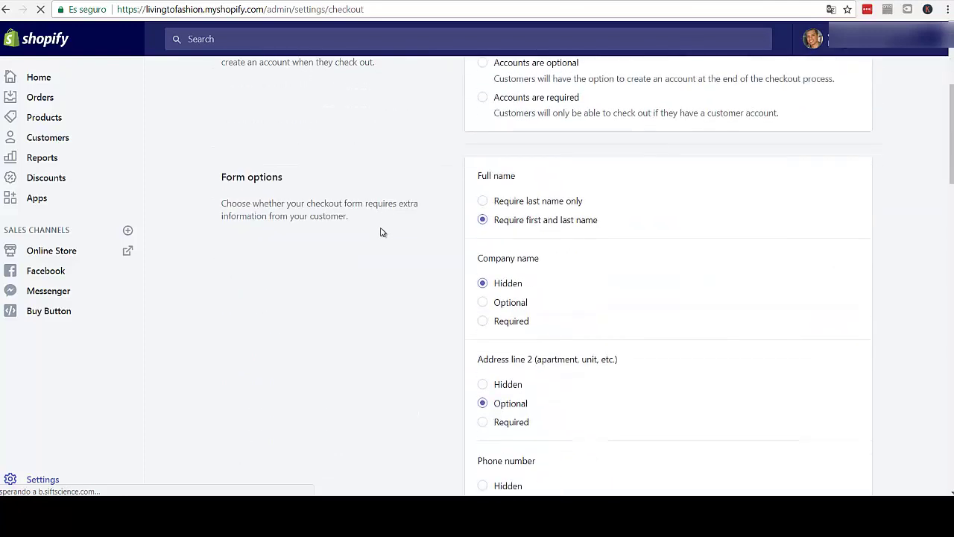
scroll(375, 235, down, 5)
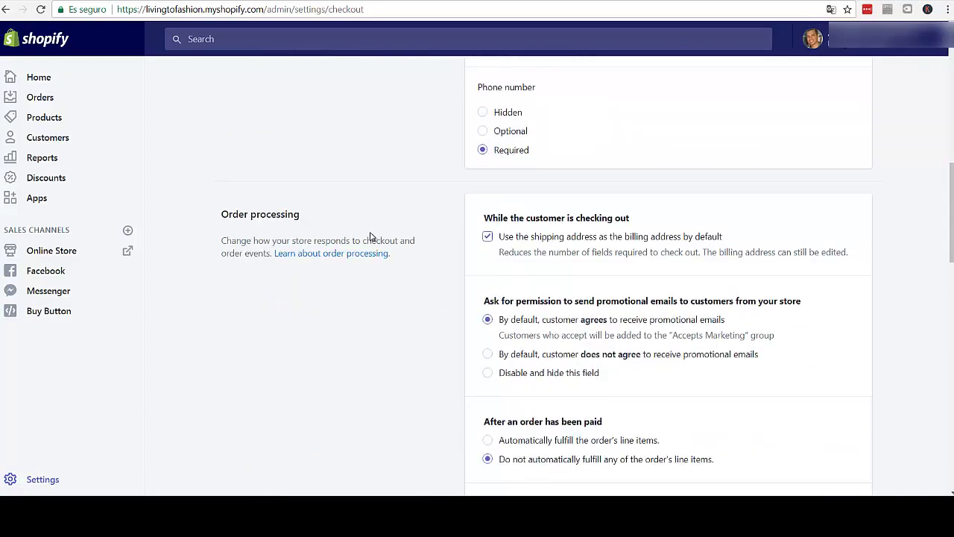
scroll(368, 236, down, 6)
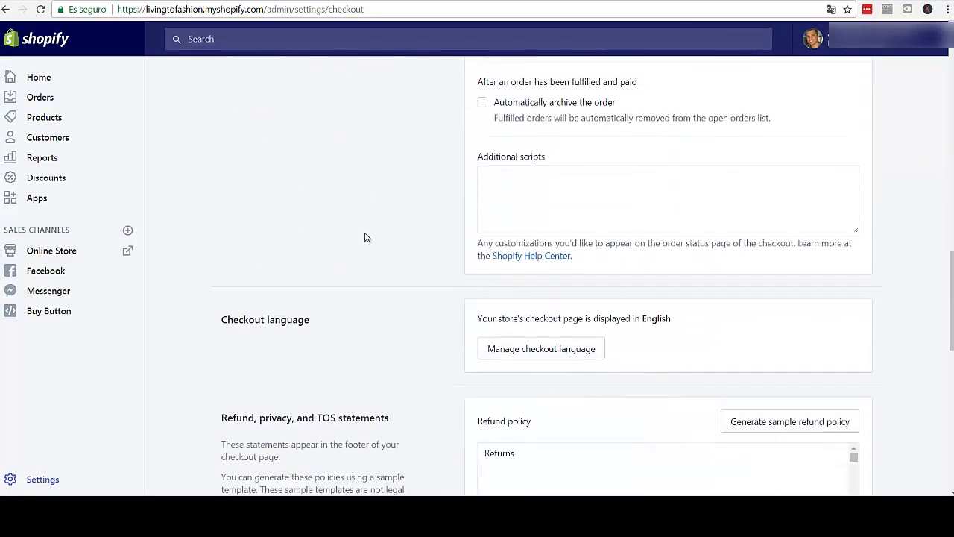
scroll(364, 238, up, 10)
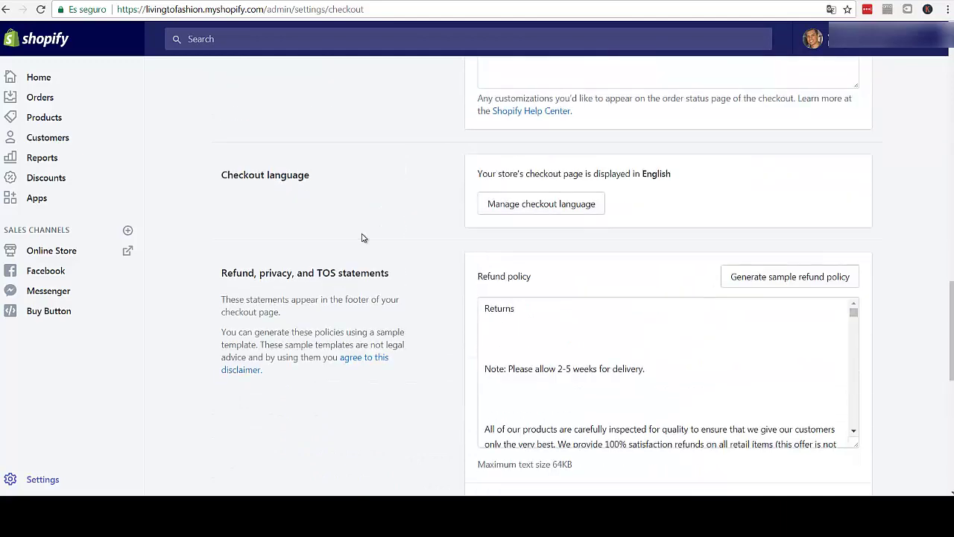
scroll(363, 238, up, 7)
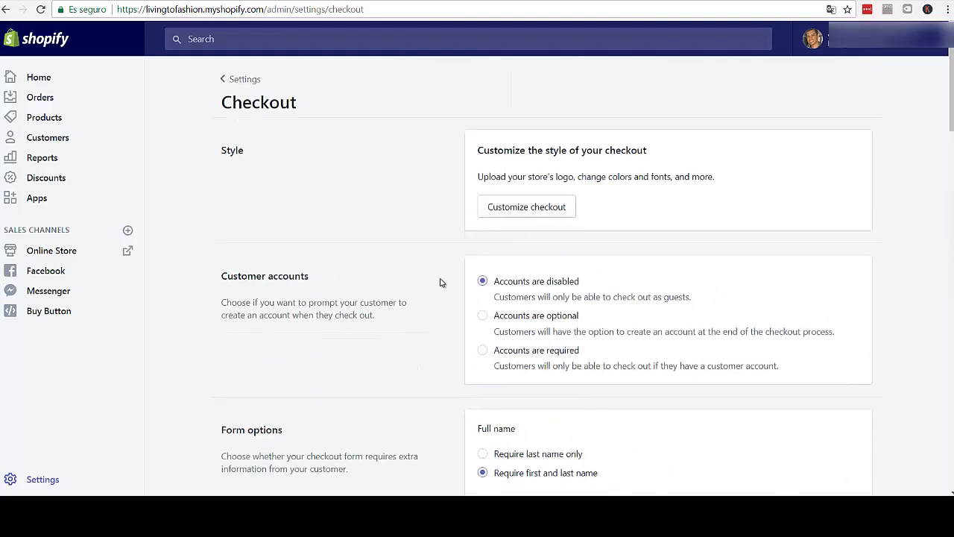
scroll(432, 230, down, 1)
scroll(431, 230, down, 1)
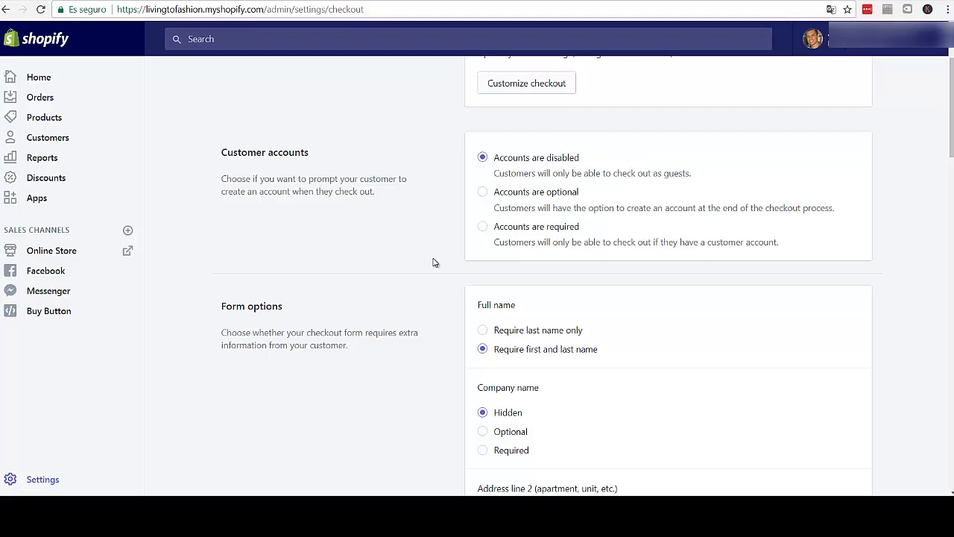
scroll(434, 262, down, 3)
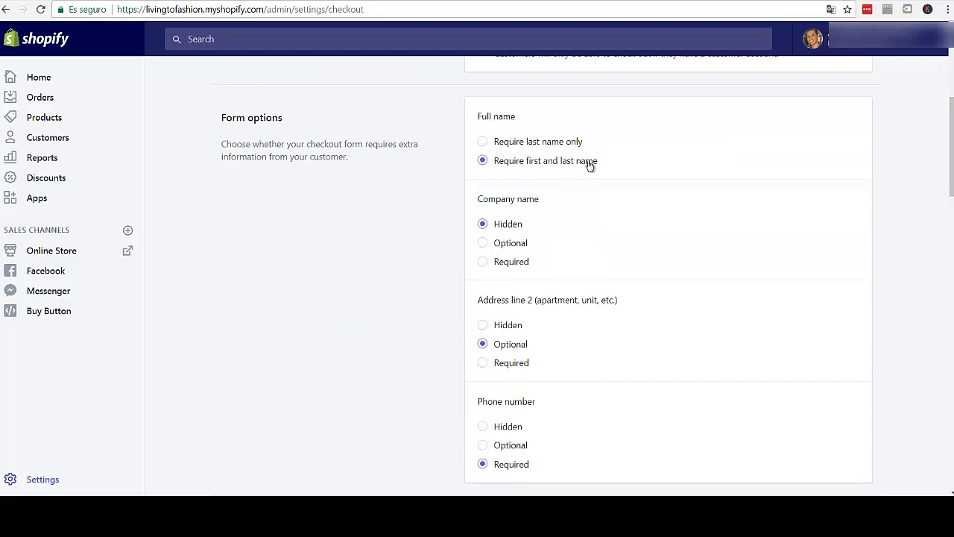
scroll(461, 179, down, 1)
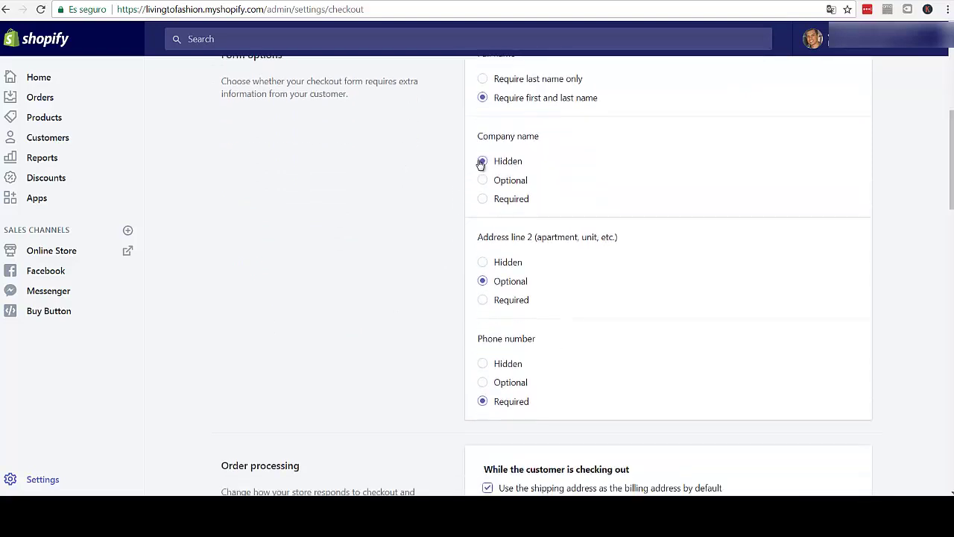
scroll(456, 175, up, 1)
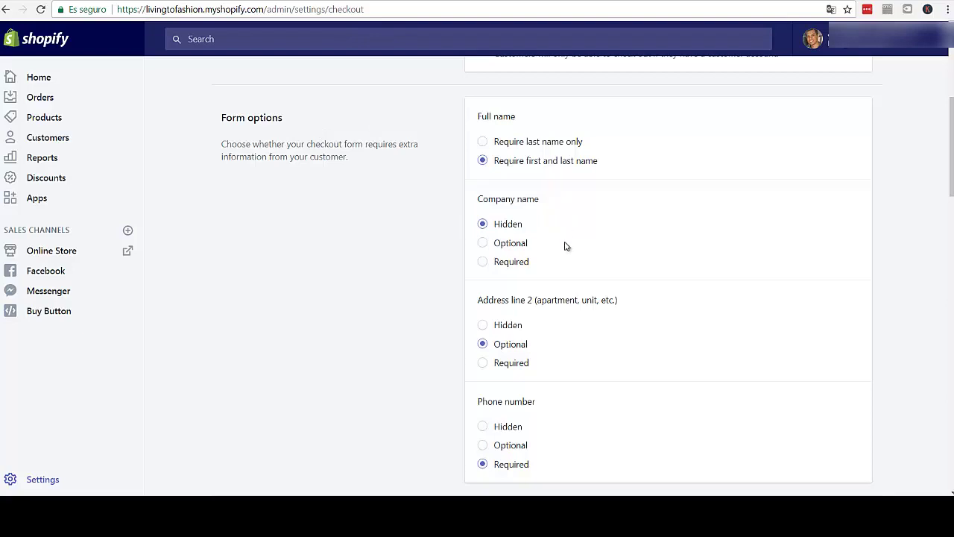
scroll(453, 228, down, 1)
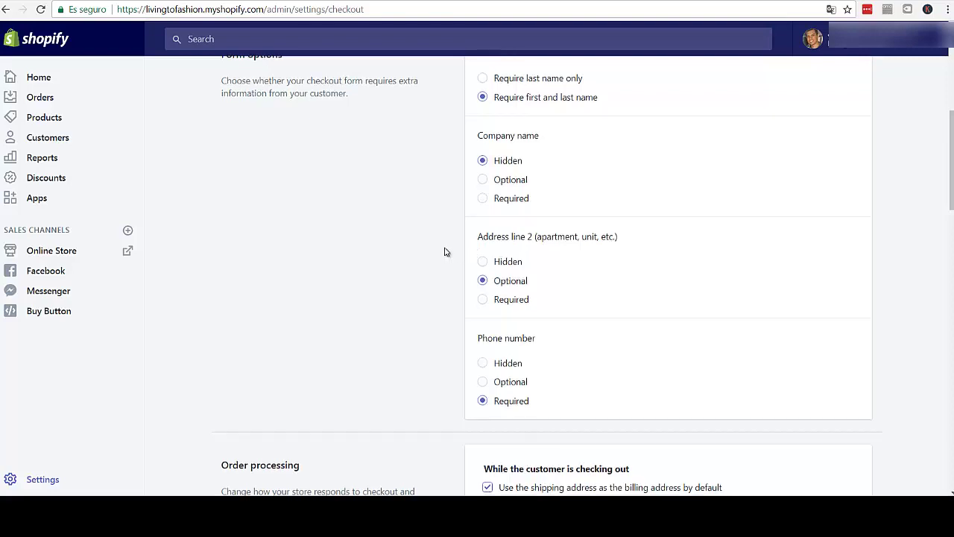
scroll(468, 210, down, 1)
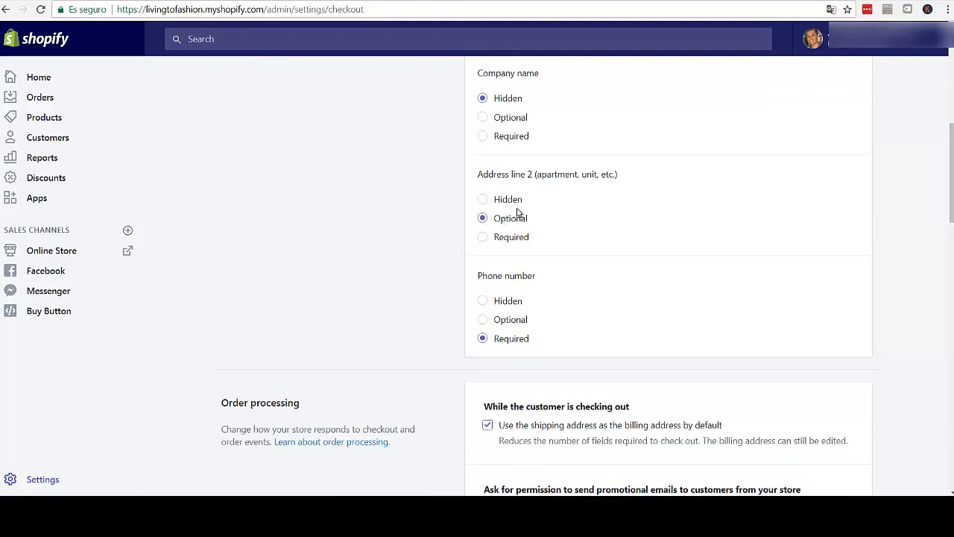
scroll(439, 259, down, 1)
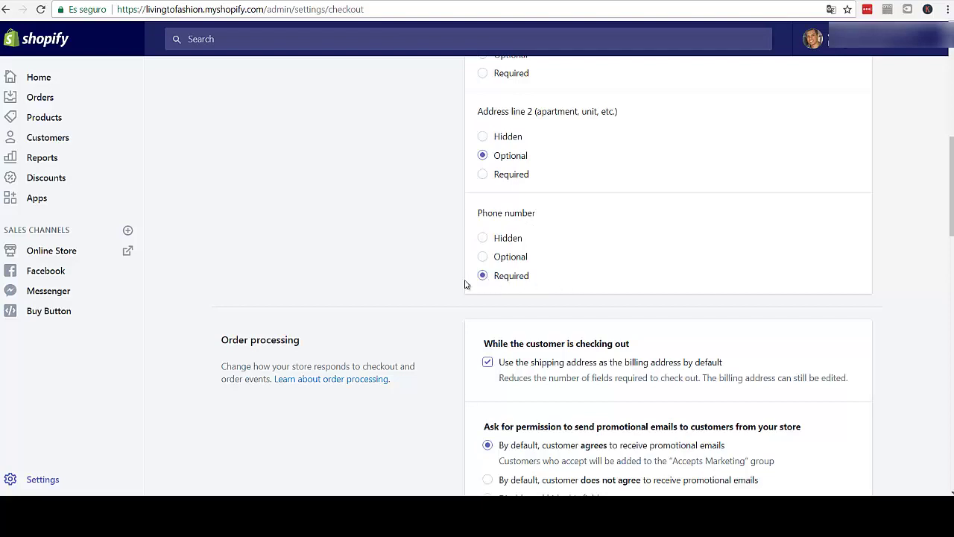
scroll(436, 266, down, 1)
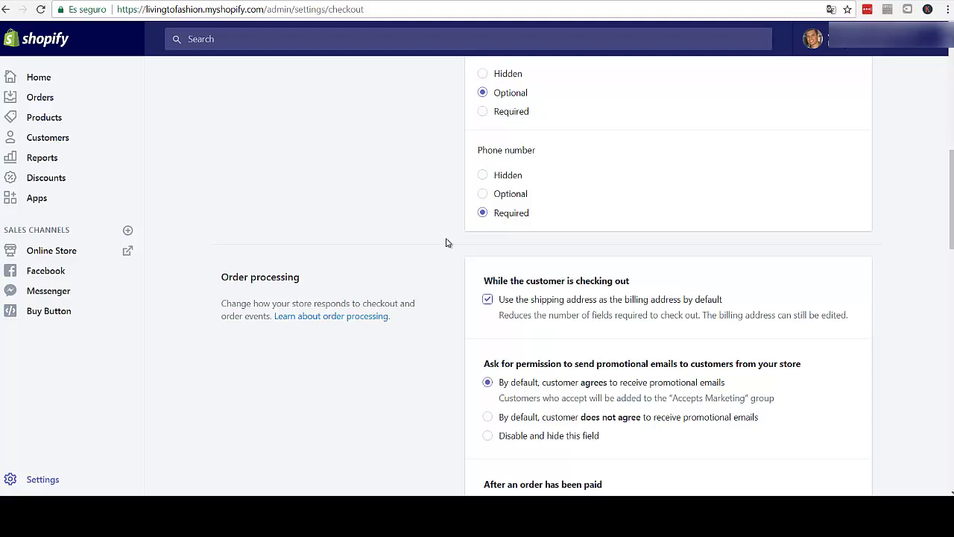
scroll(451, 244, down, 1)
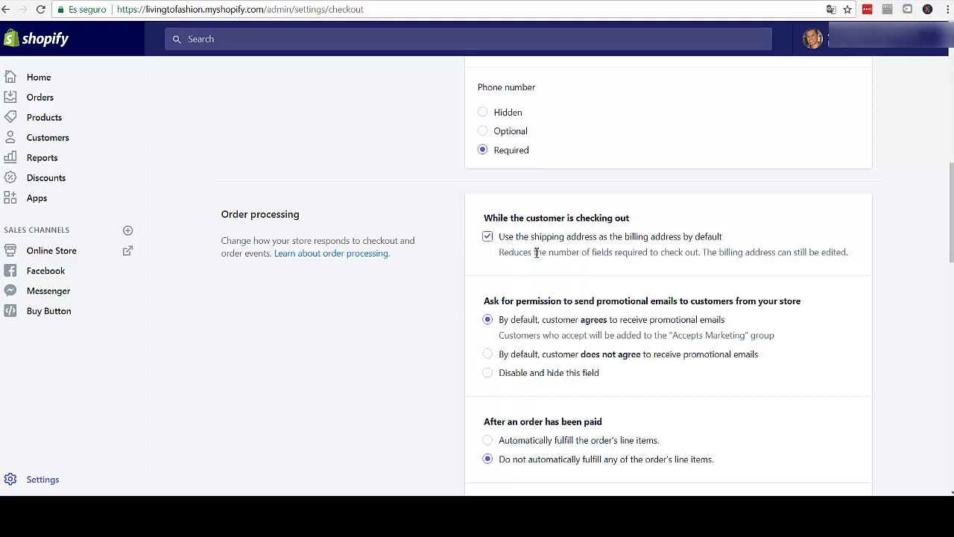
drag(530, 253, 793, 252)
click(793, 252)
scroll(473, 249, down, 2)
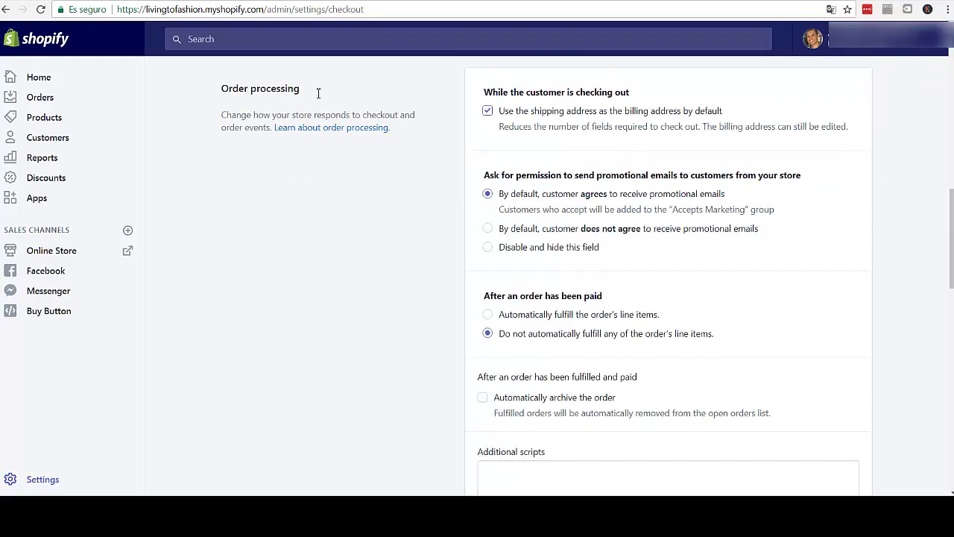
double_click(319, 93)
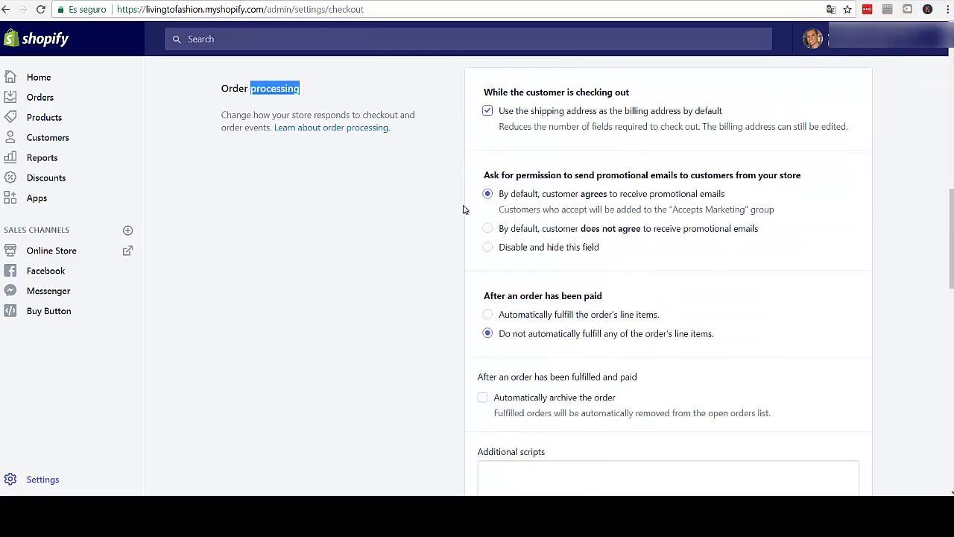
drag(605, 176, 776, 176)
click(487, 194)
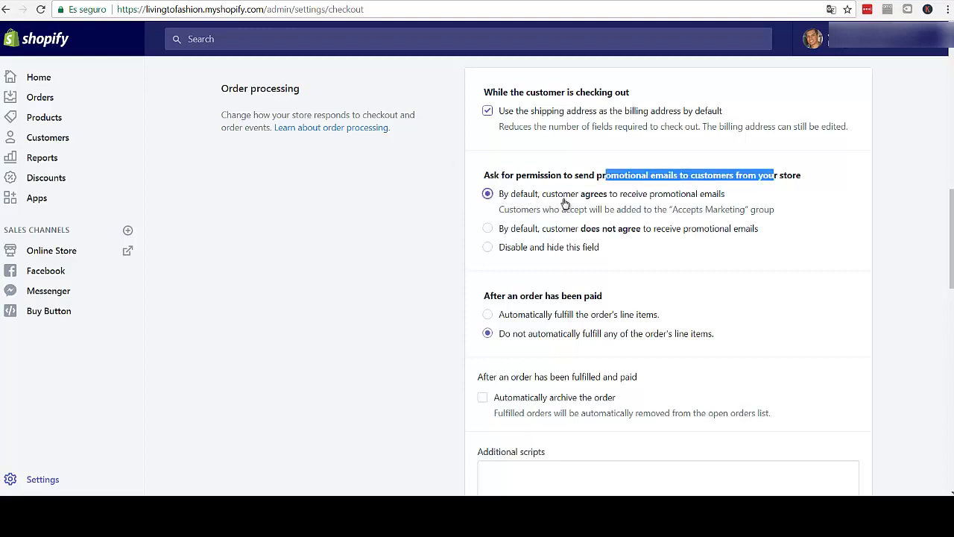
click(761, 183)
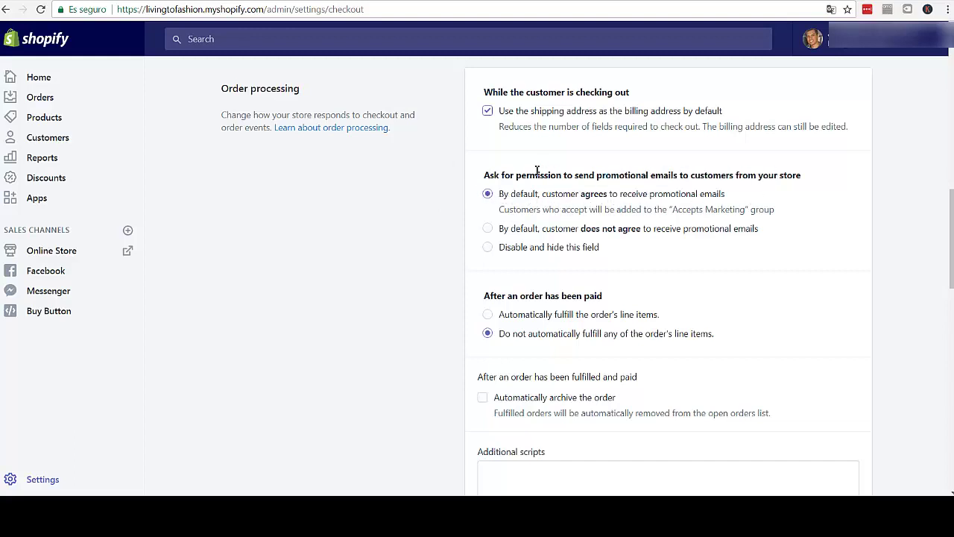
drag(510, 175, 759, 176)
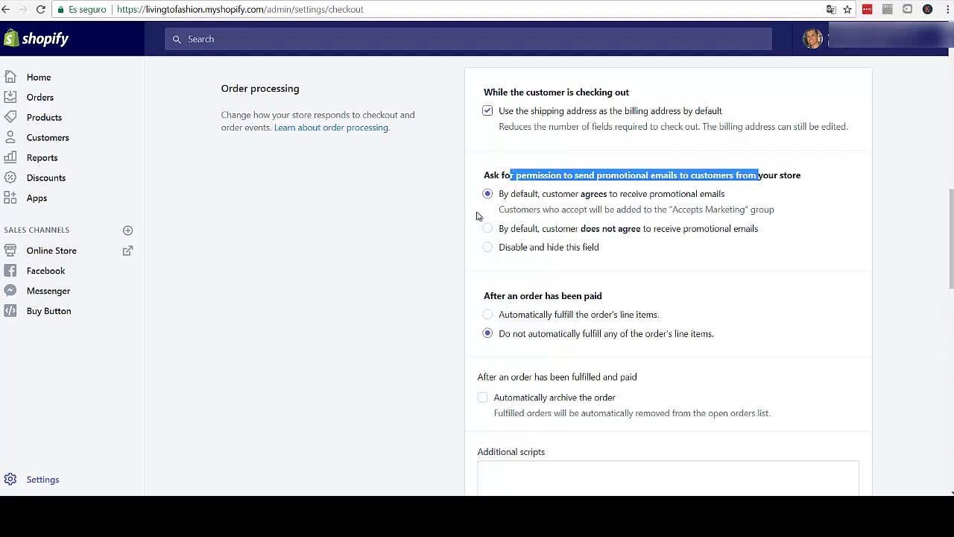
scroll(465, 223, down, 2)
scroll(463, 222, up, 2)
scroll(464, 219, down, 2)
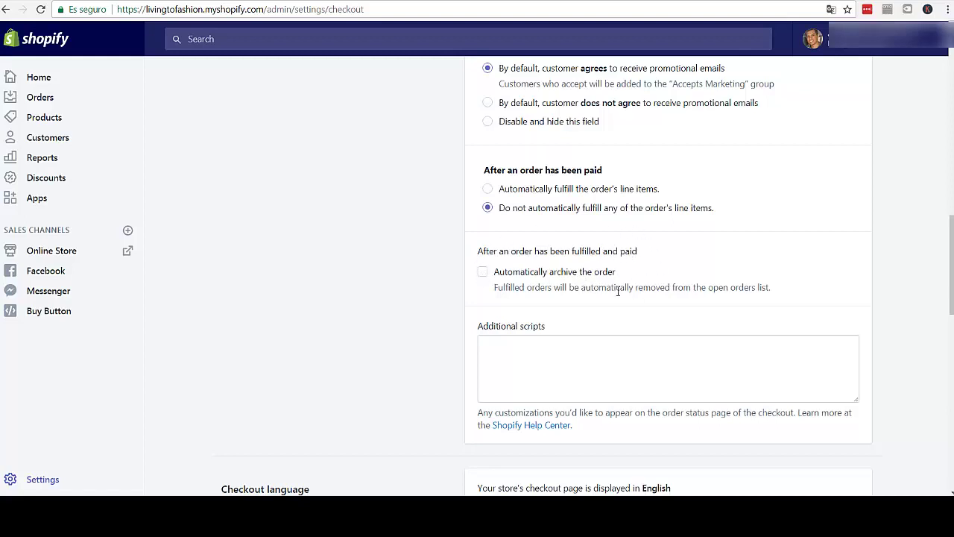
click(515, 348)
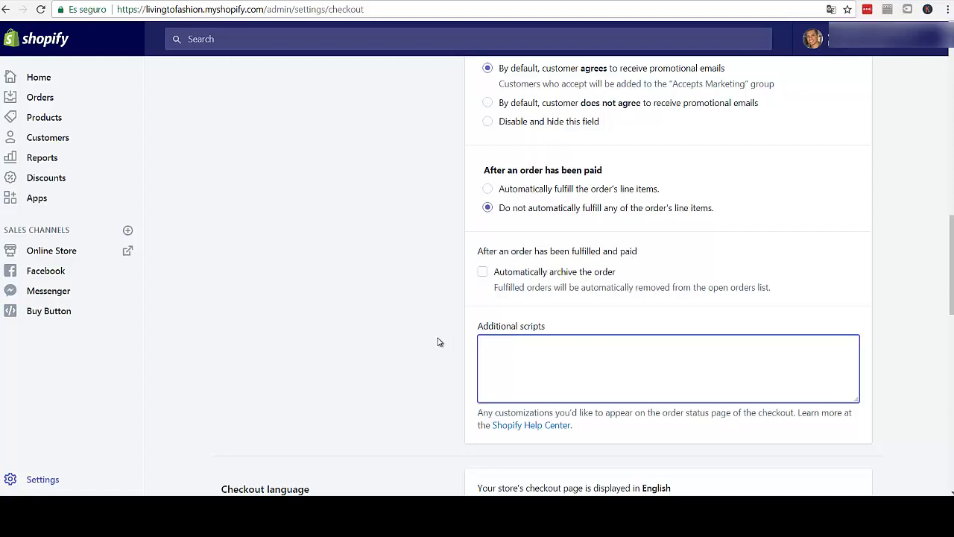
scroll(444, 337, down, 3)
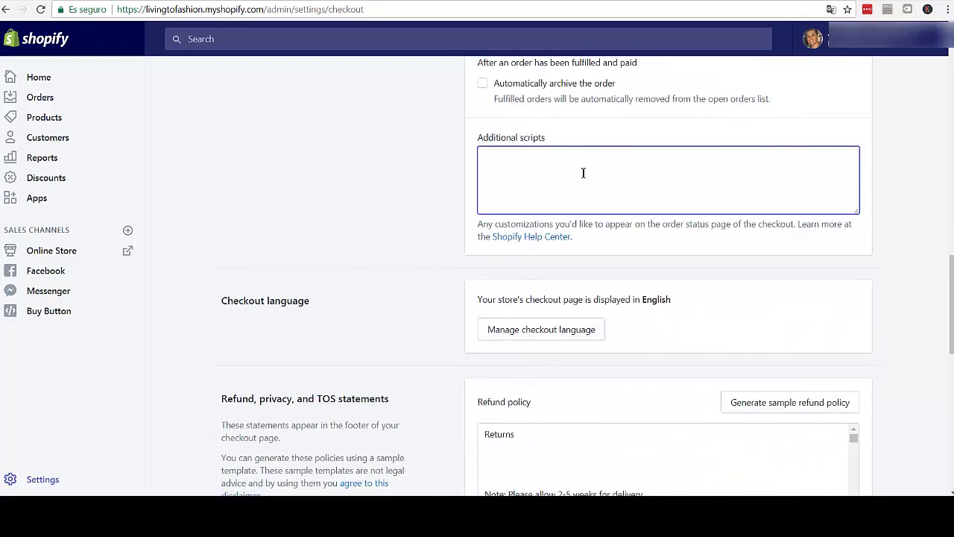
scroll(428, 218, down, 2)
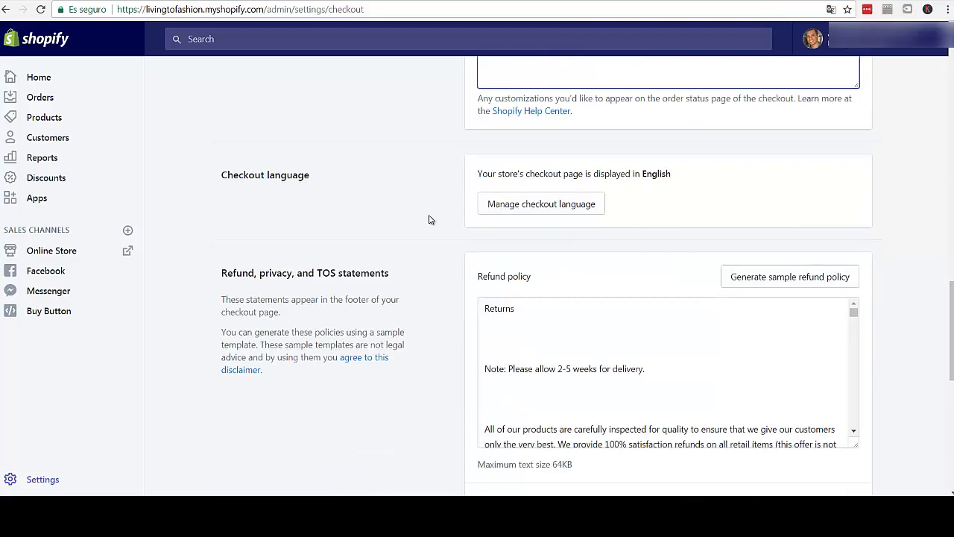
scroll(425, 143, up, 2)
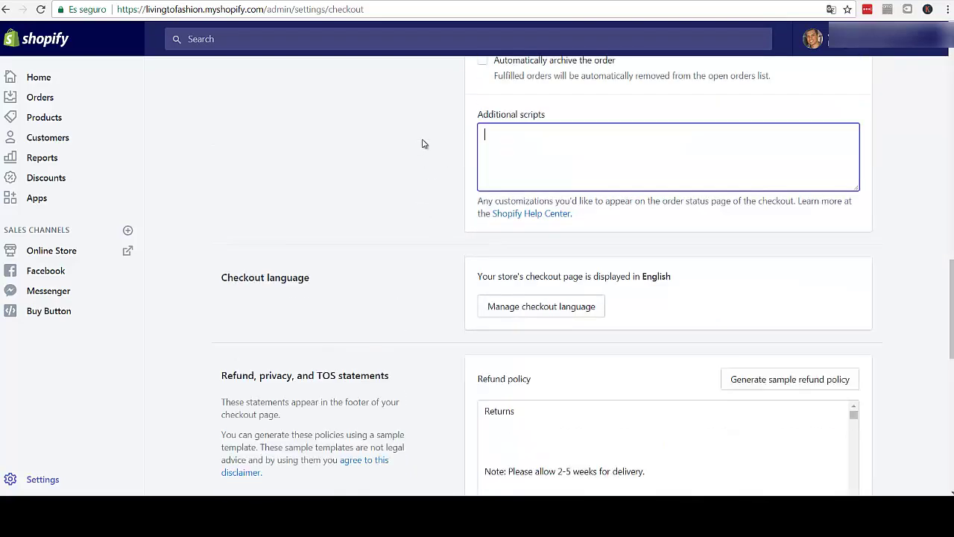
drag(522, 224, 792, 226)
click(604, 178)
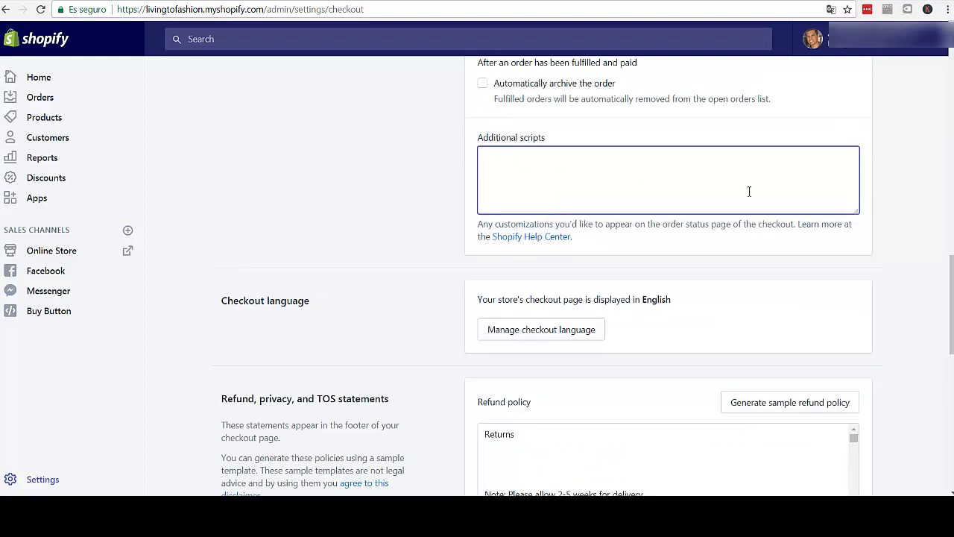
scroll(395, 239, down, 1)
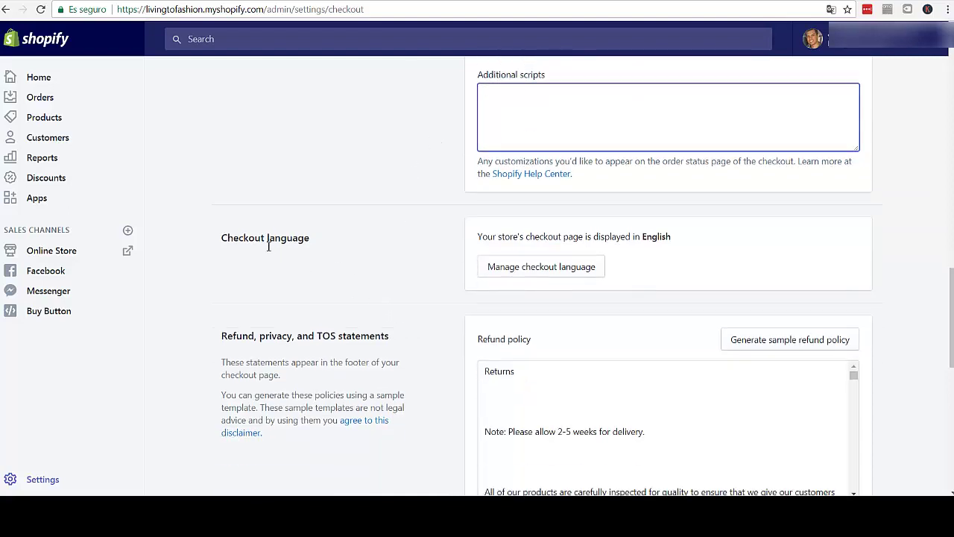
drag(333, 249, 228, 238)
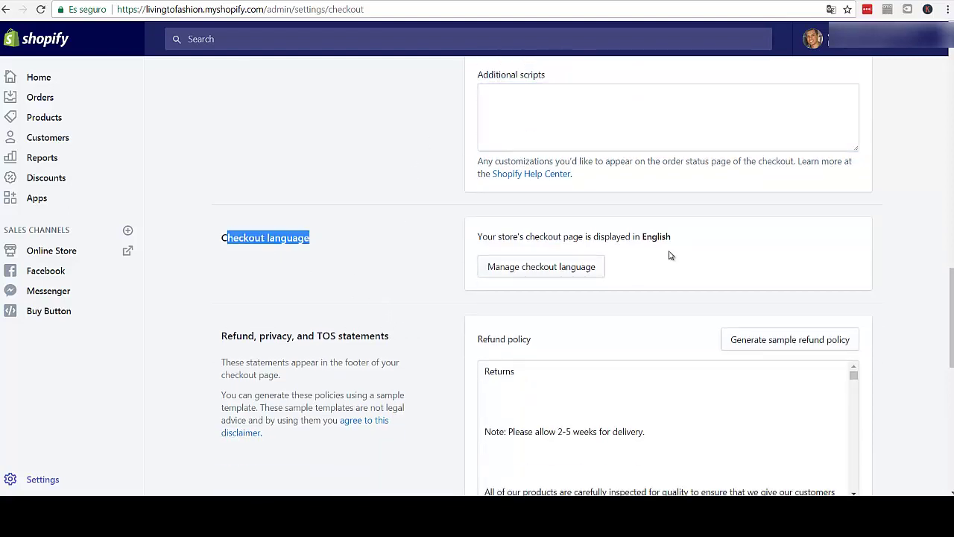
drag(643, 237, 679, 243)
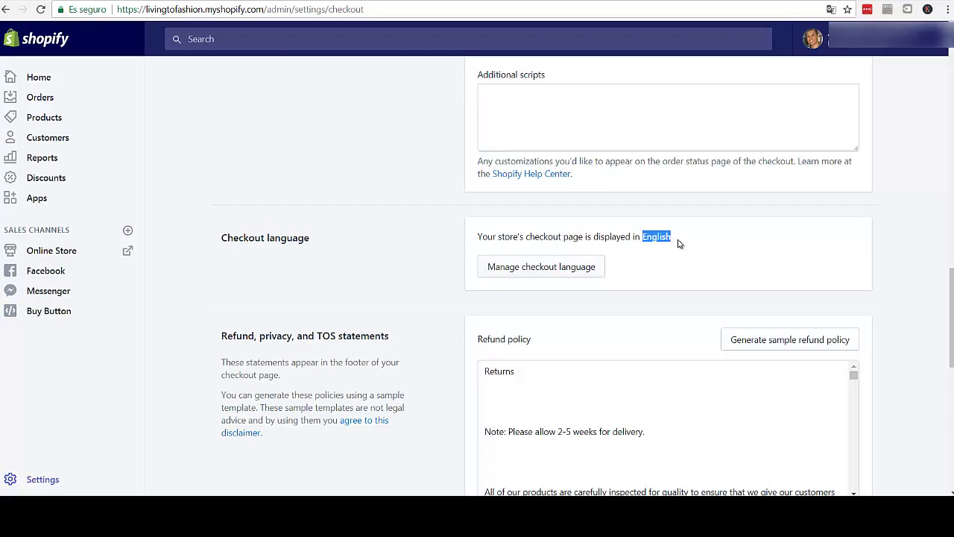
click(499, 235)
scroll(407, 216, down, 2)
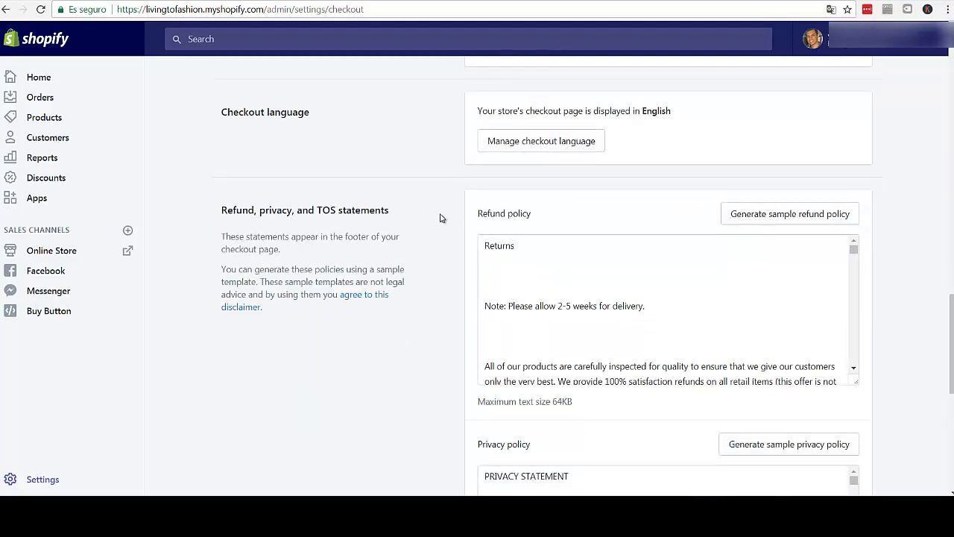
drag(226, 212, 395, 240)
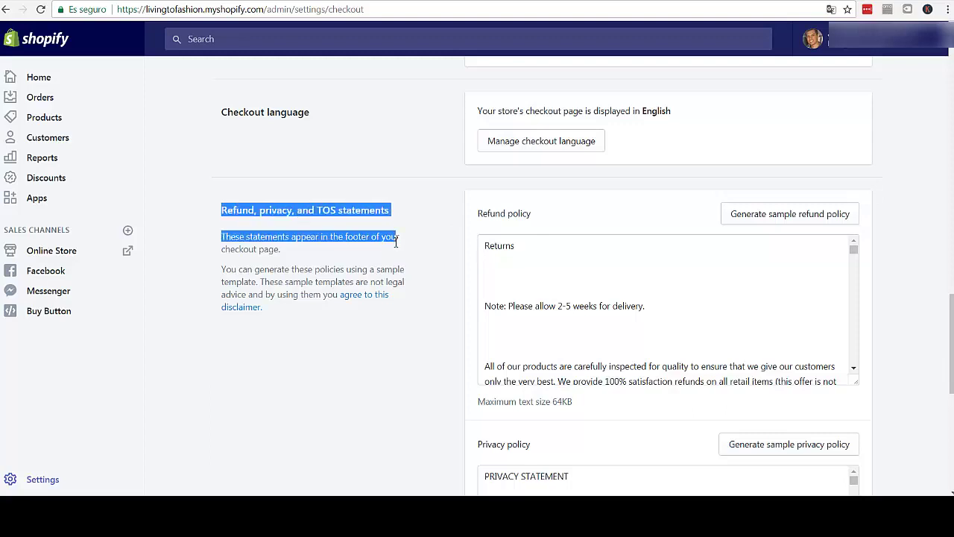
click(222, 215)
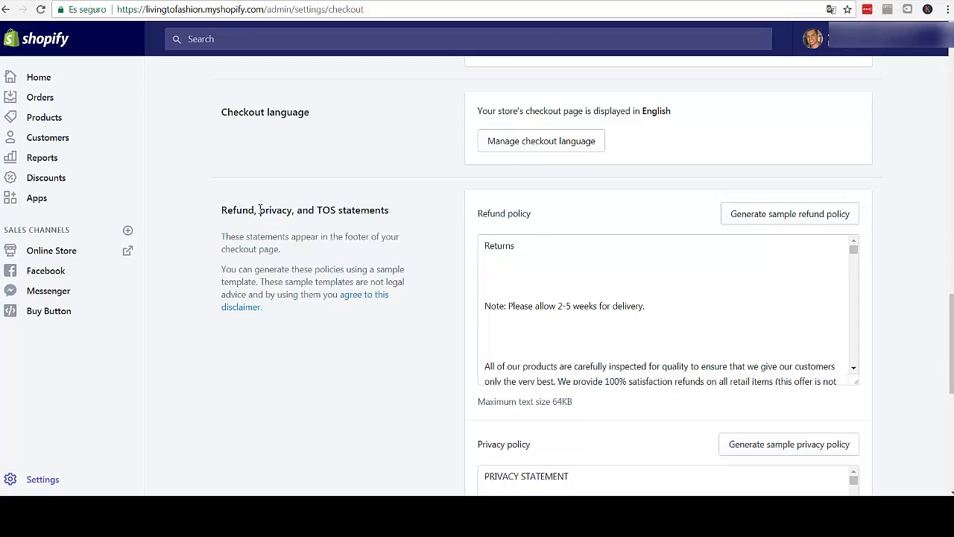
drag(221, 211, 367, 215)
click(386, 214)
drag(223, 211, 381, 223)
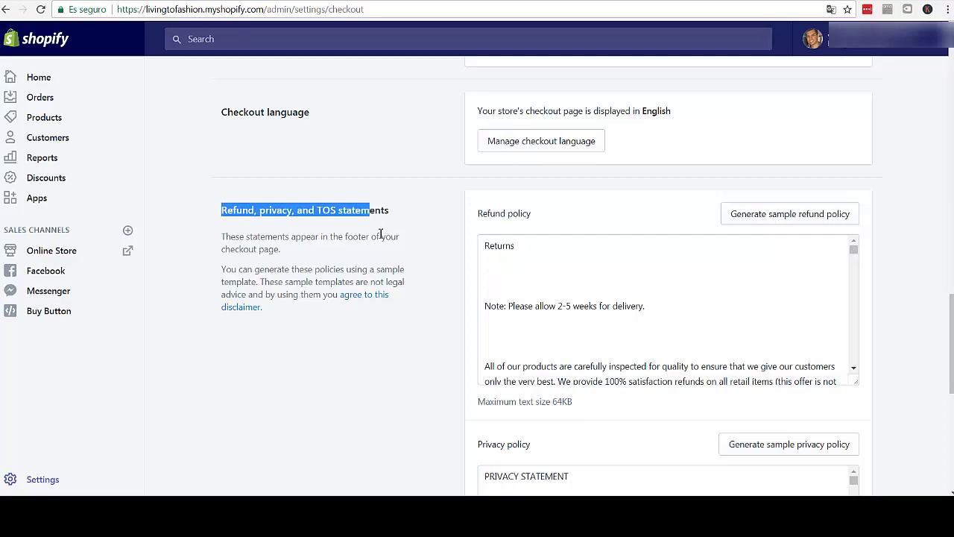
click(381, 235)
scroll(235, 206, down, 1)
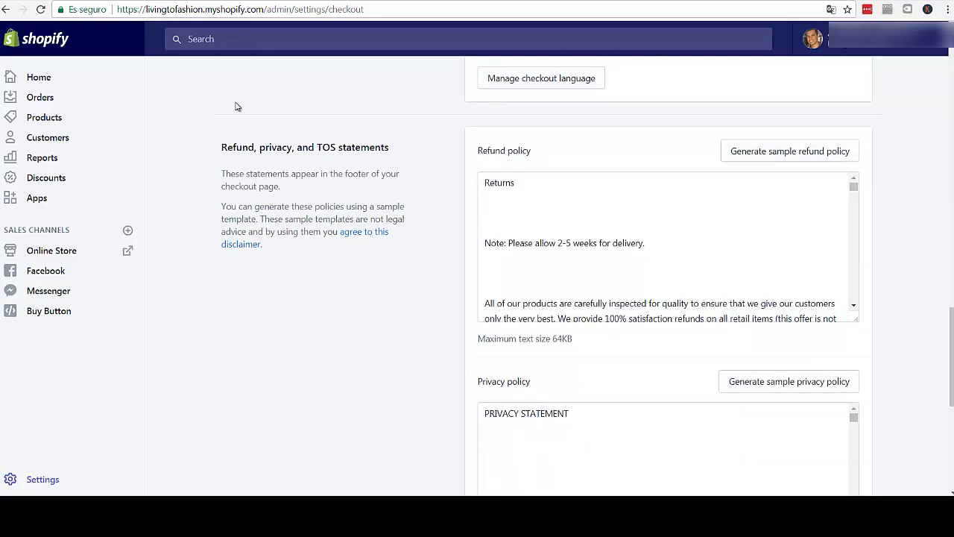
scroll(236, 106, up, 1)
key(ctrl+t)
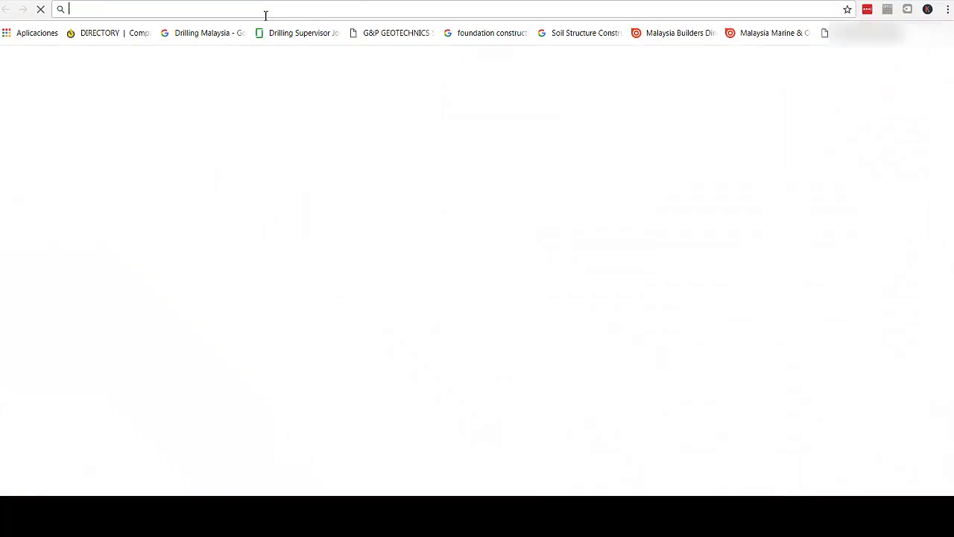
text(livin)
key(Return)
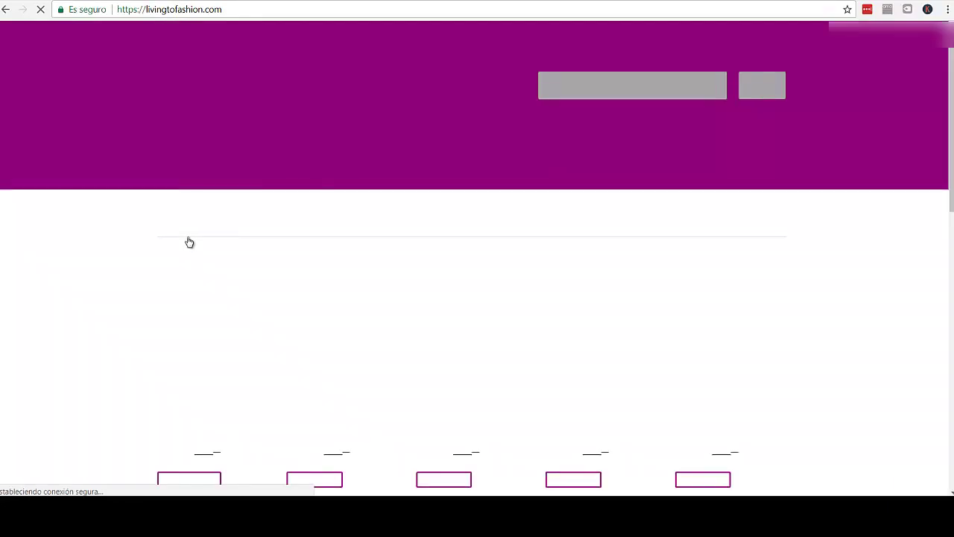
scroll(185, 243, down, 2)
scroll(157, 252, down, 4)
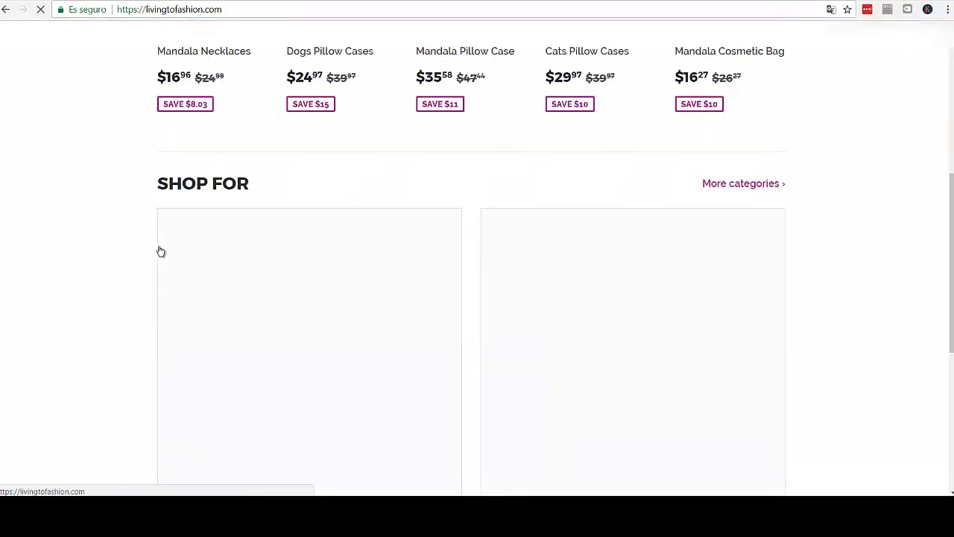
scroll(149, 248, down, 8)
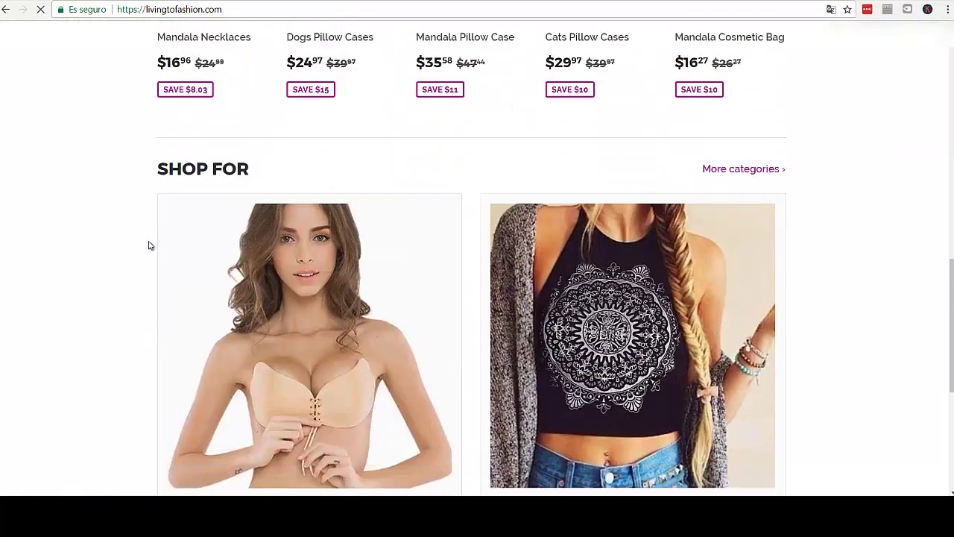
scroll(149, 283, down, 1)
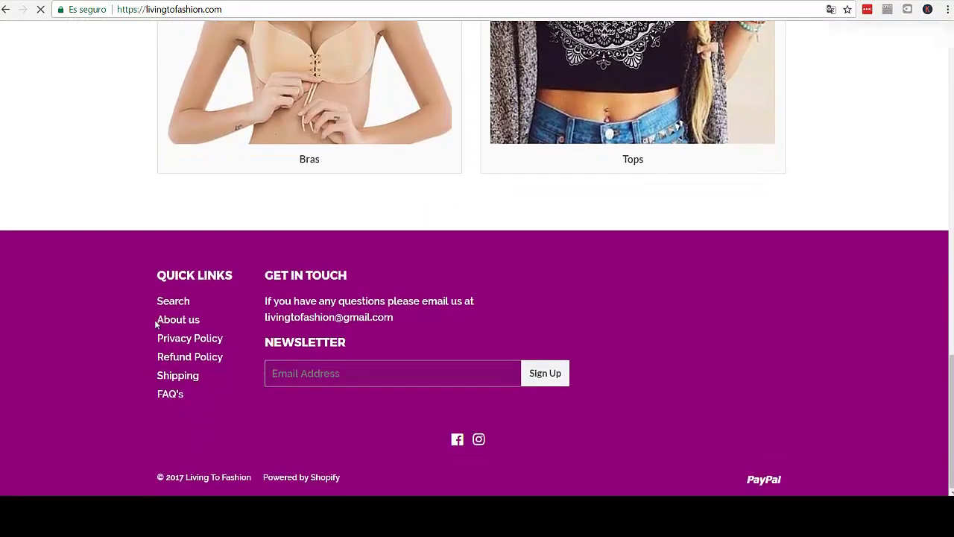
drag(208, 321, 155, 321)
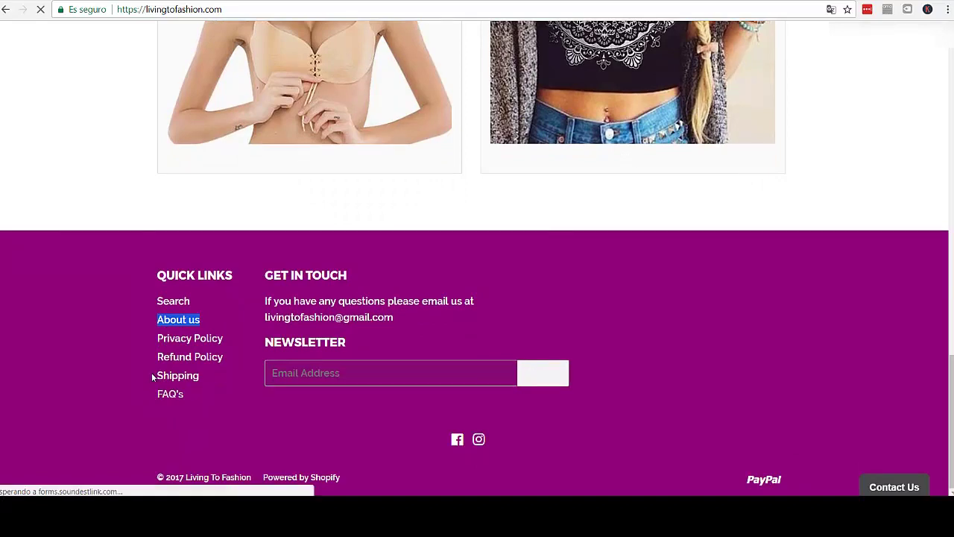
drag(152, 373, 161, 327)
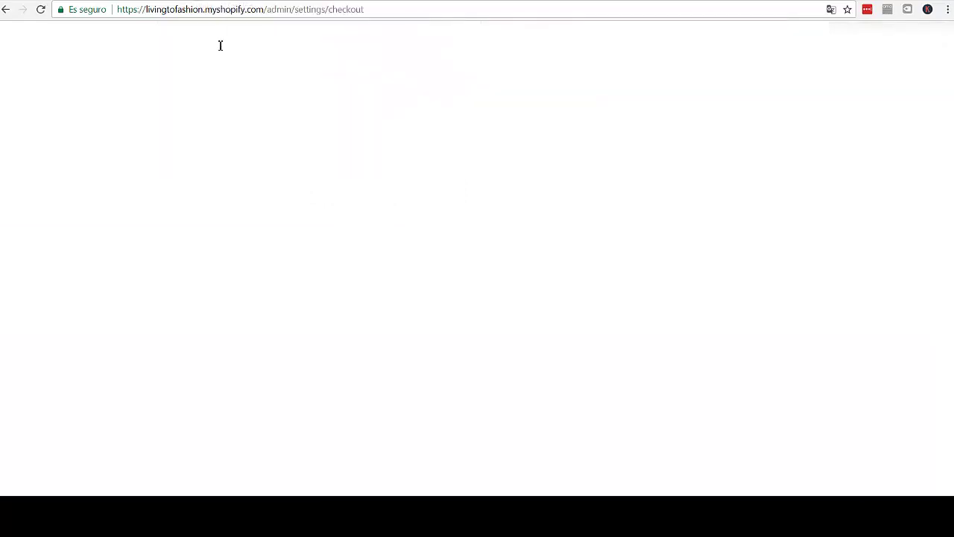
scroll(250, 144, down, 1)
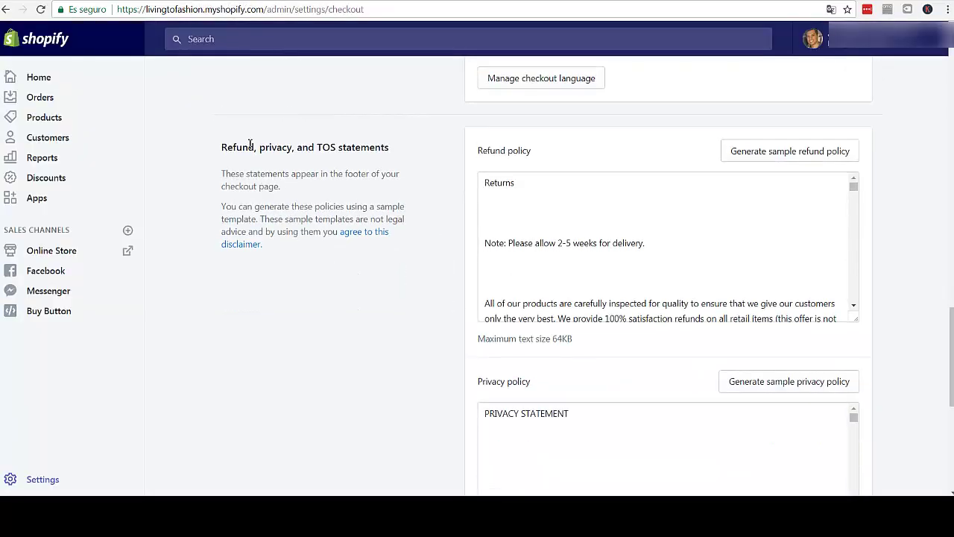
drag(222, 148, 300, 147)
click(336, 150)
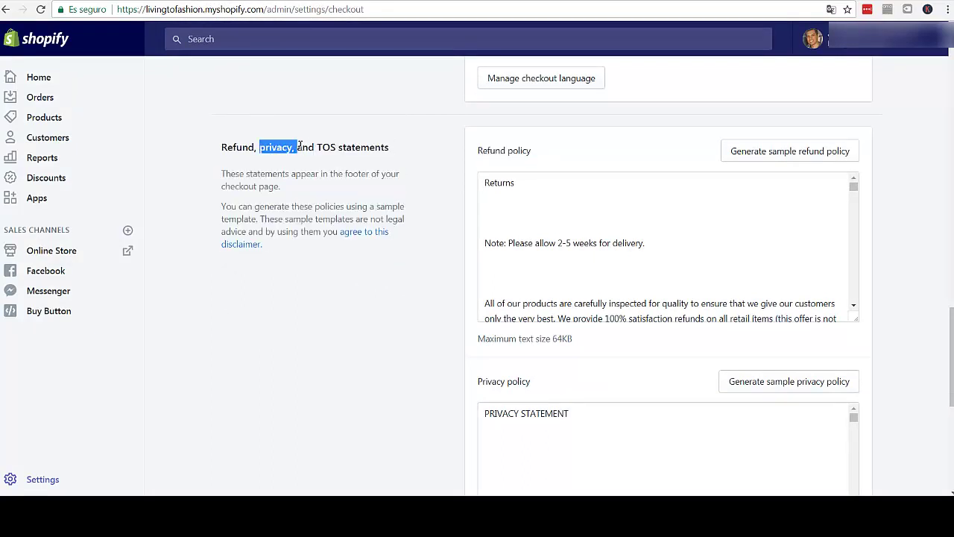
double_click(321, 147)
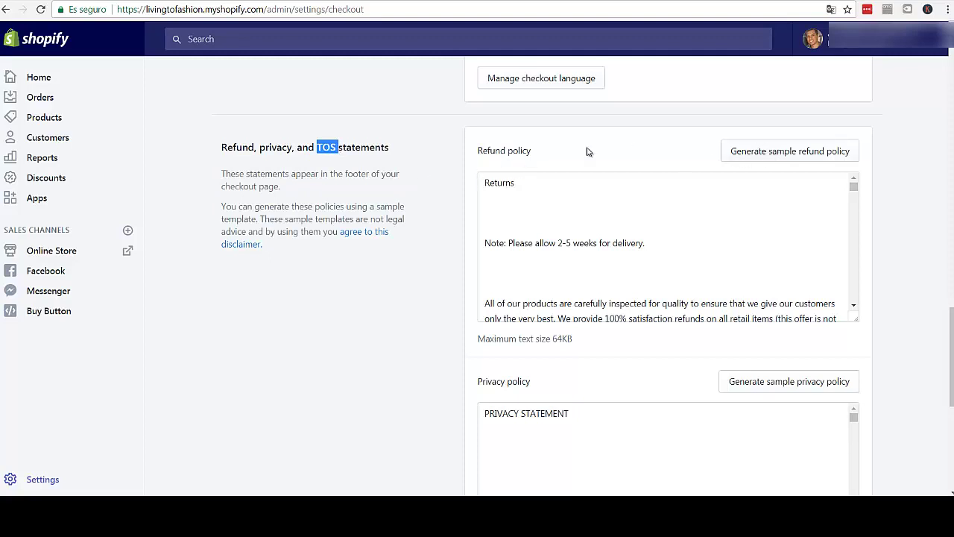
scroll(580, 217, down, 2)
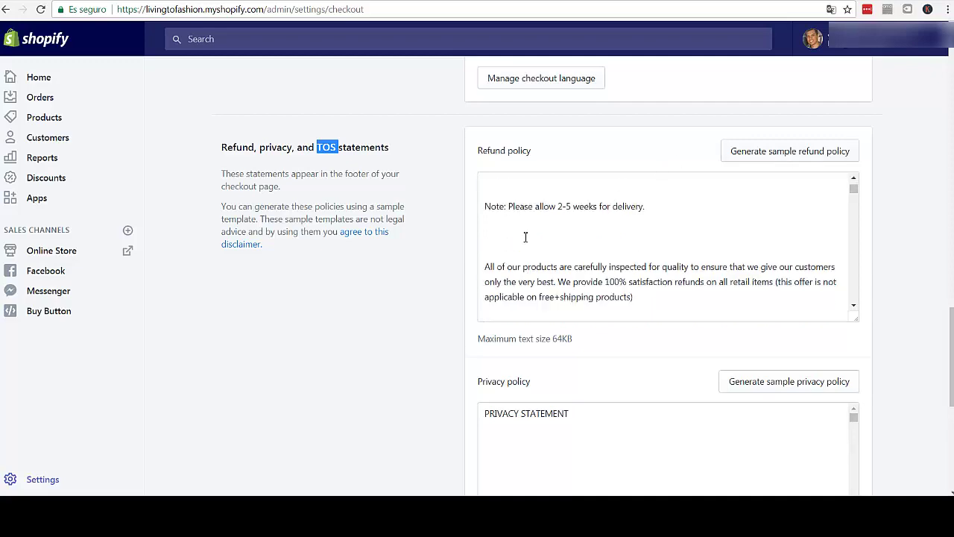
scroll(548, 222, up, 3)
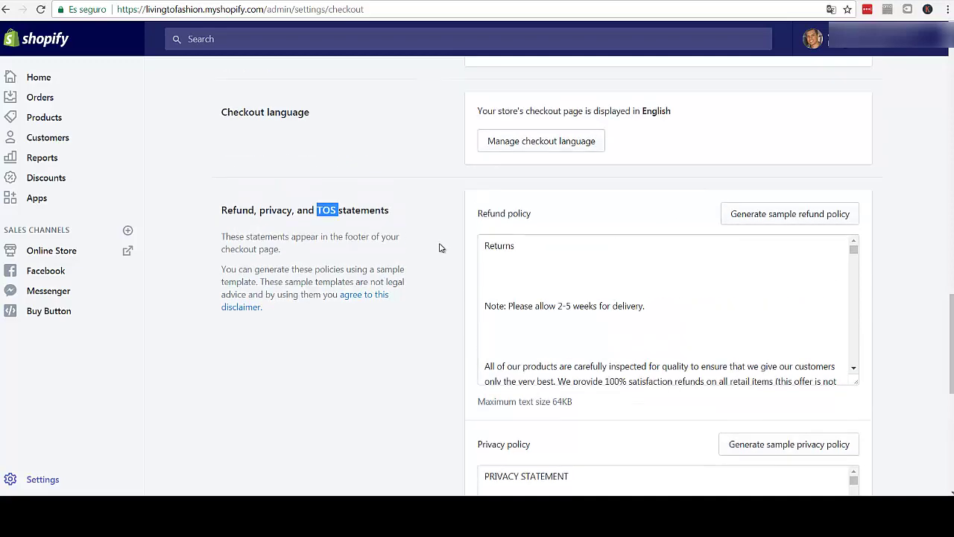
scroll(439, 248, down, 4)
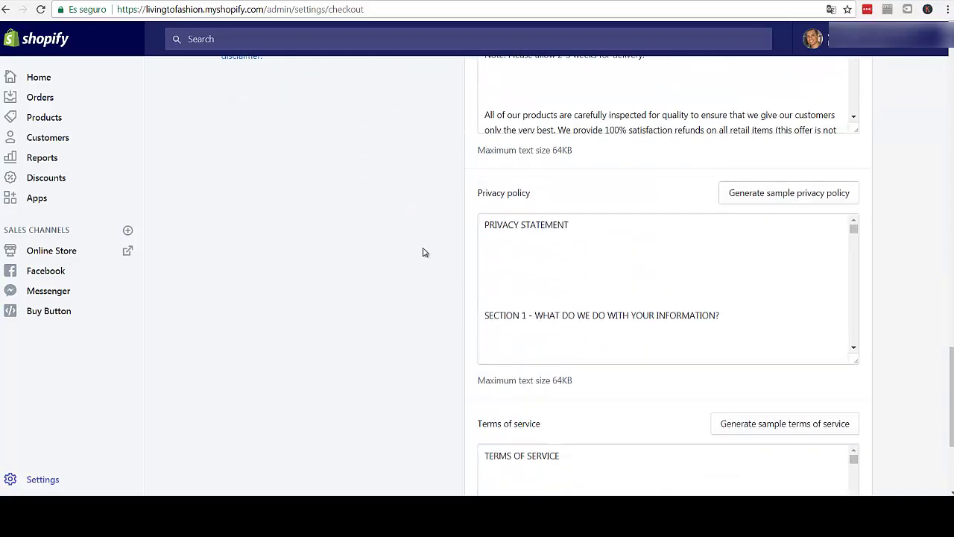
scroll(417, 242, down, 3)
scroll(412, 233, up, 3)
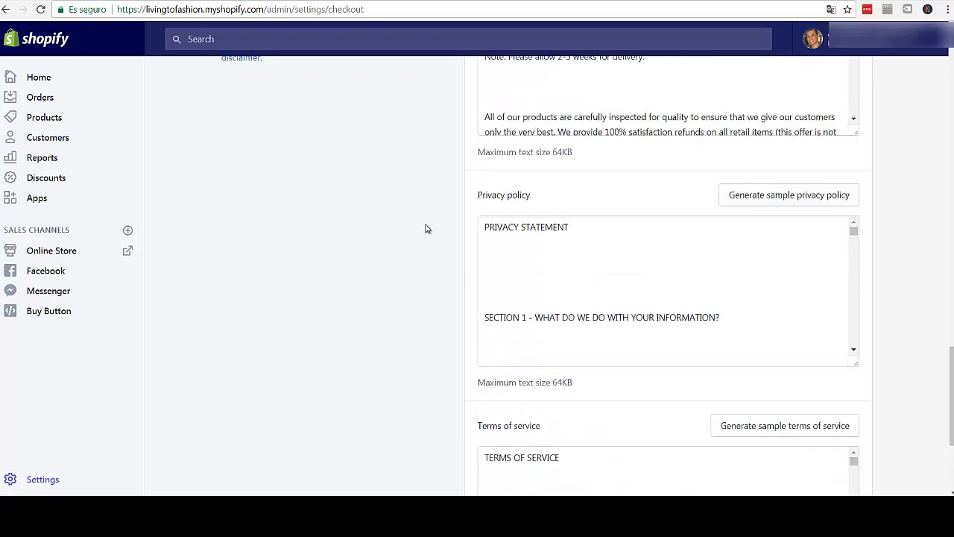
scroll(477, 212, up, 2)
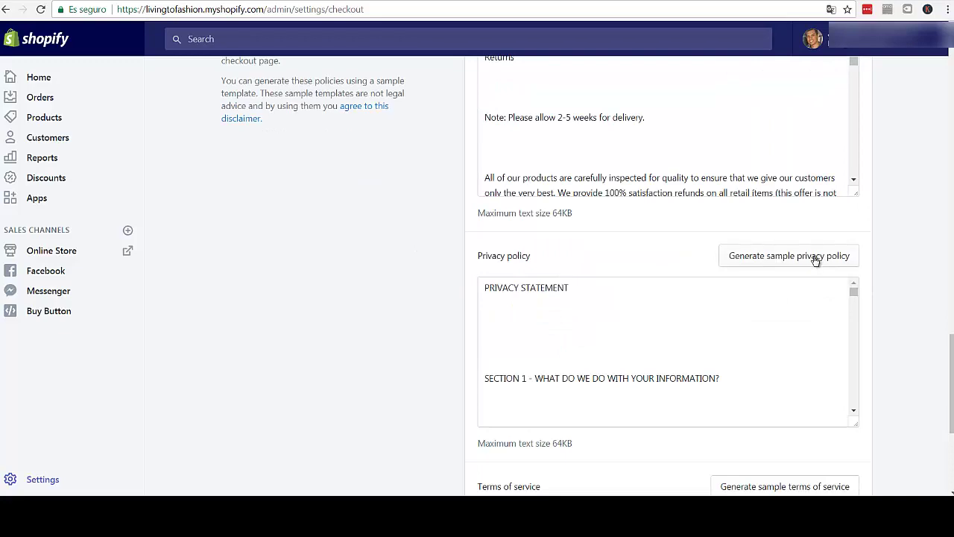
scroll(452, 283, down, 2)
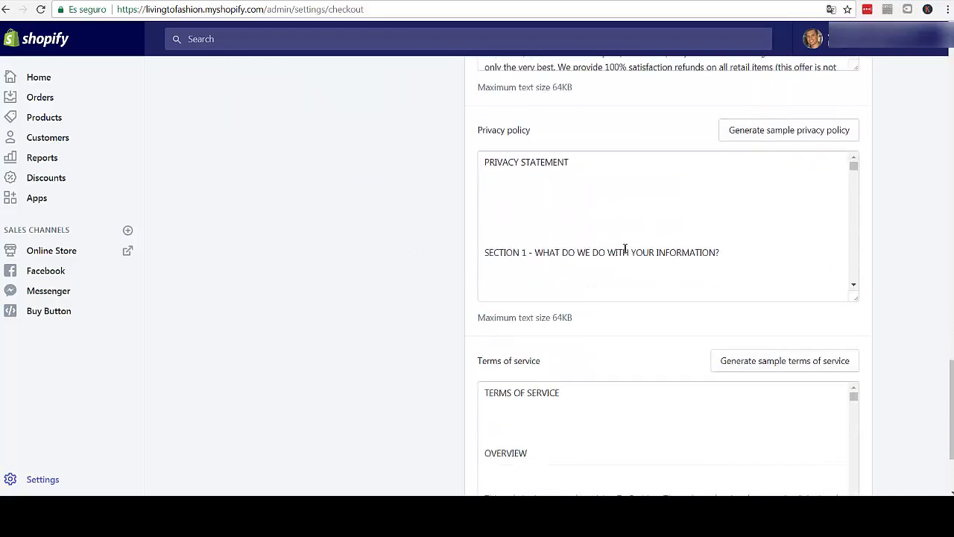
scroll(418, 285, down, 2)
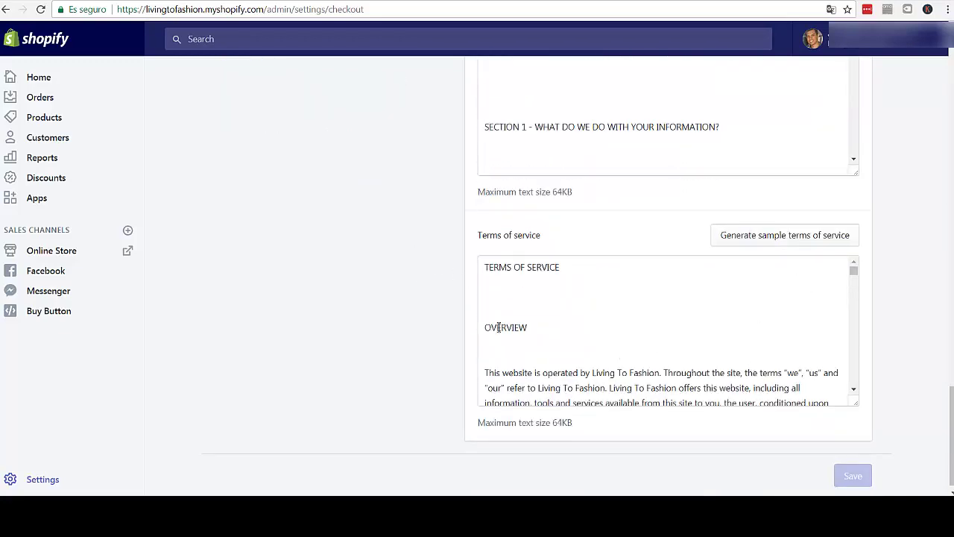
scroll(502, 320, down, 1)
scroll(492, 321, up, 1)
scroll(448, 321, up, 1)
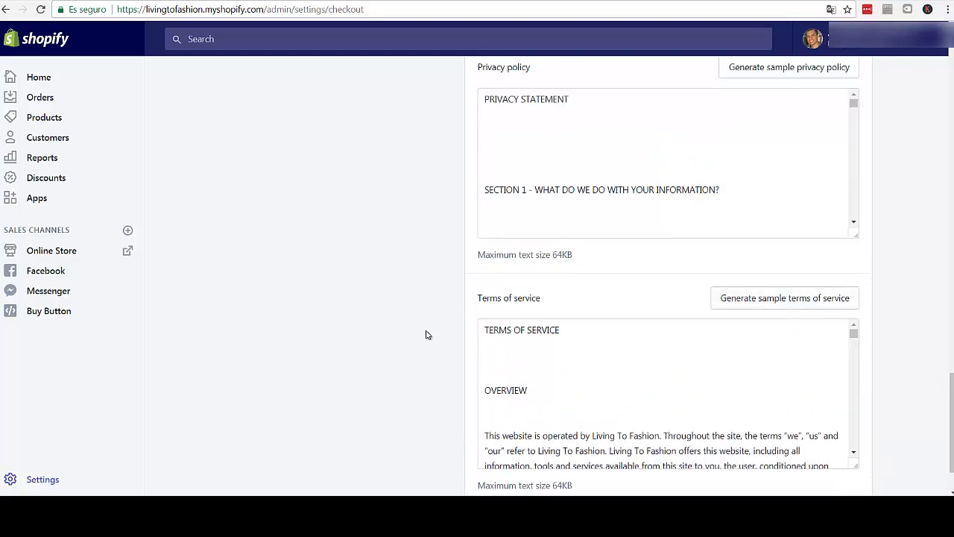
scroll(426, 334, down, 1)
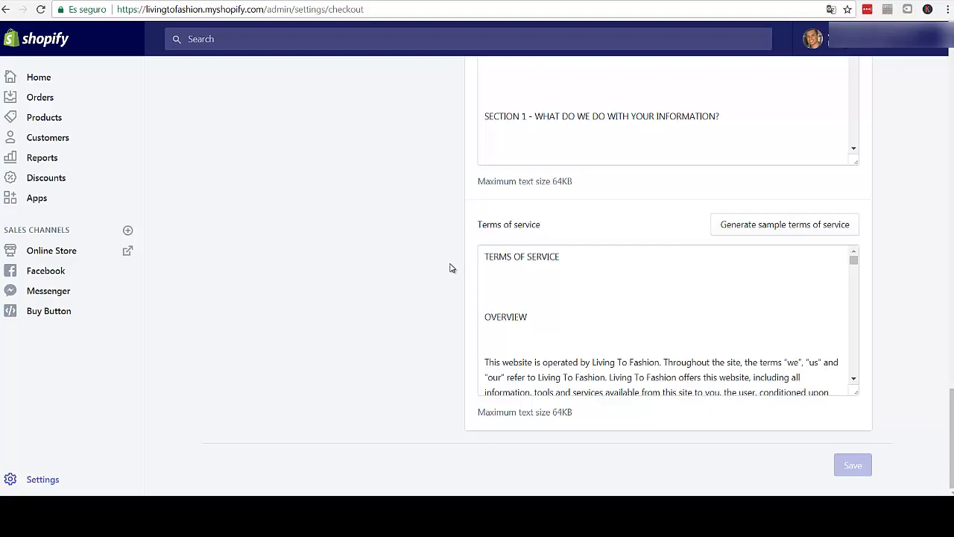
scroll(411, 251, up, 4)
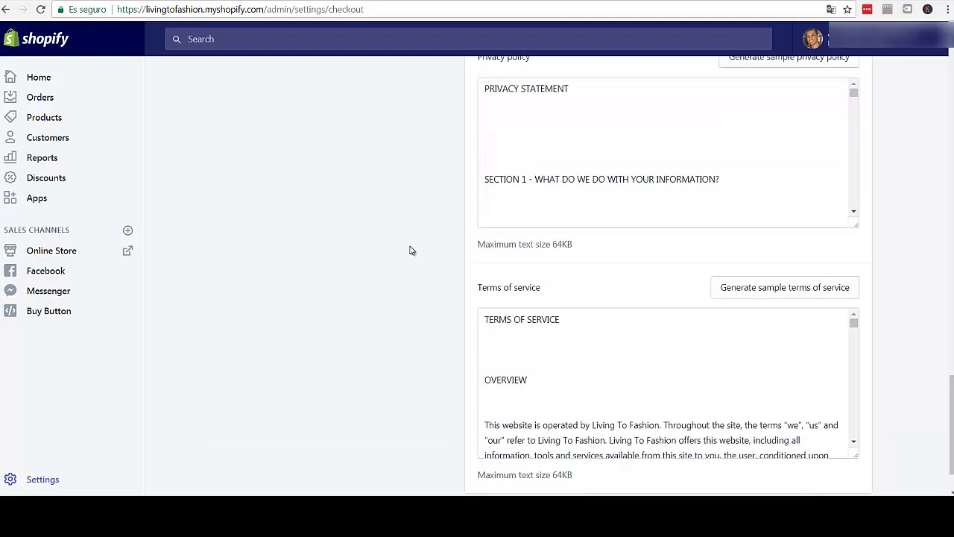
scroll(409, 250, up, 3)
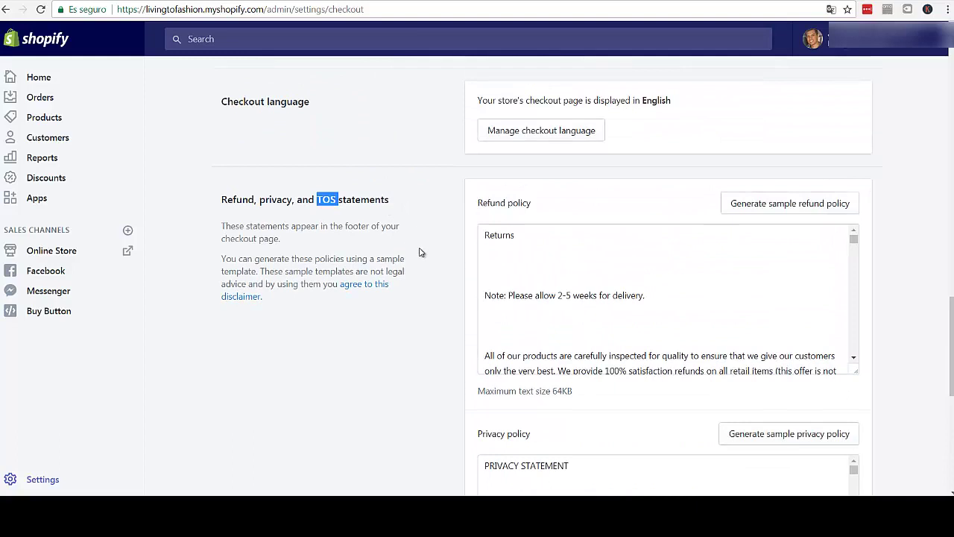
click(367, 203)
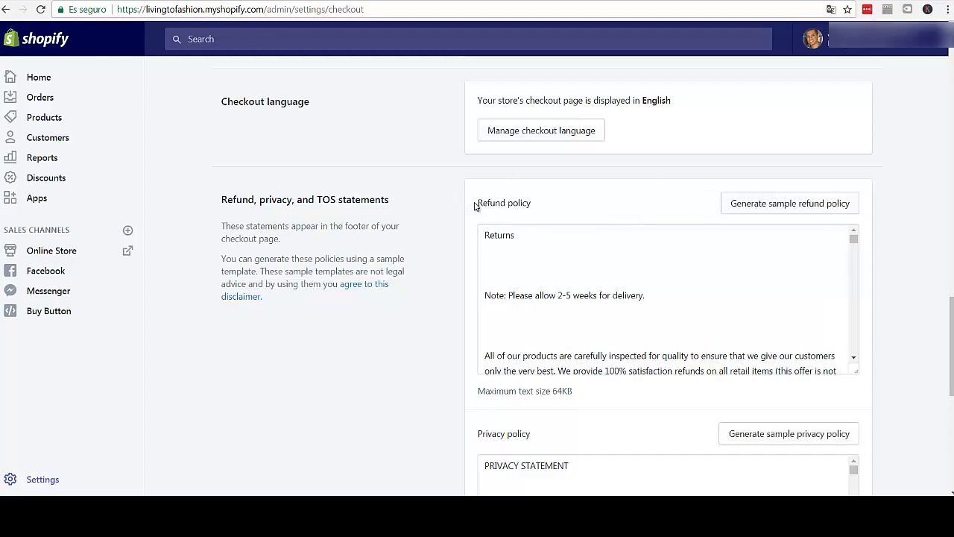
drag(521, 205, 535, 206)
click(534, 205)
scroll(484, 237, down, 4)
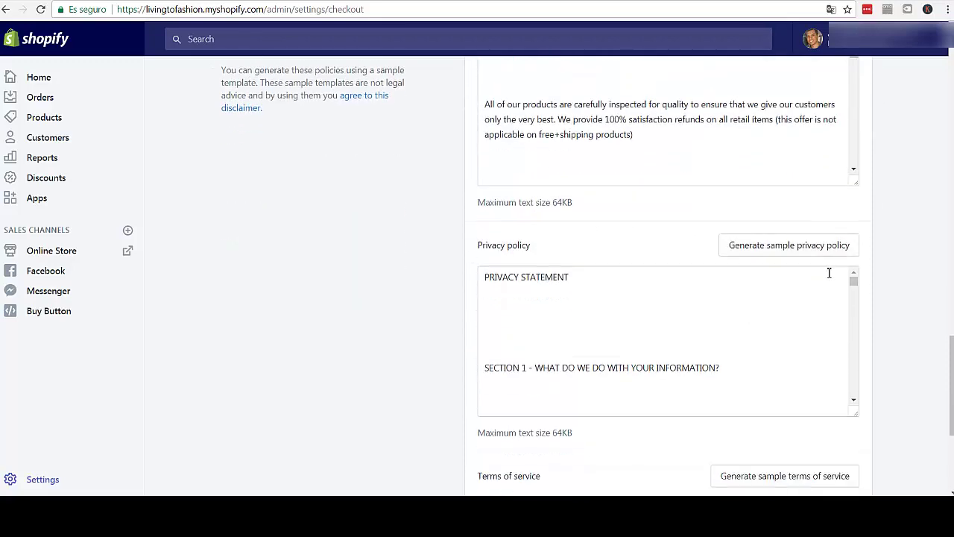
scroll(632, 295, down, 5)
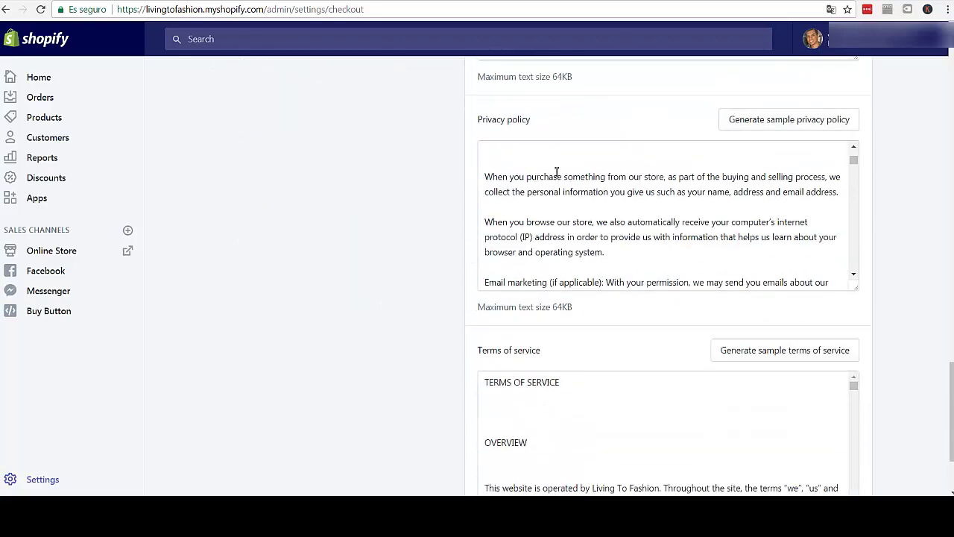
scroll(402, 260, down, 3)
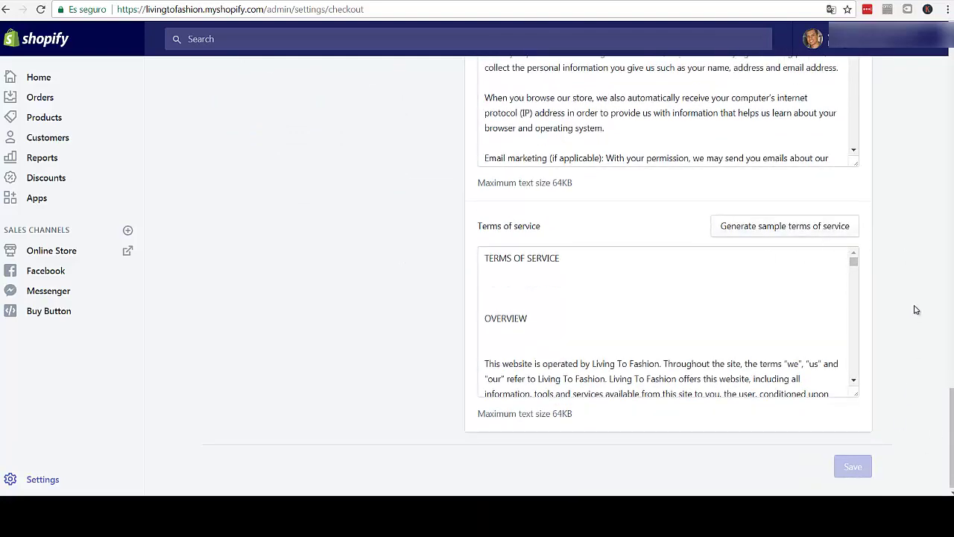
scroll(916, 309, up, 15)
scroll(908, 269, up, 10)
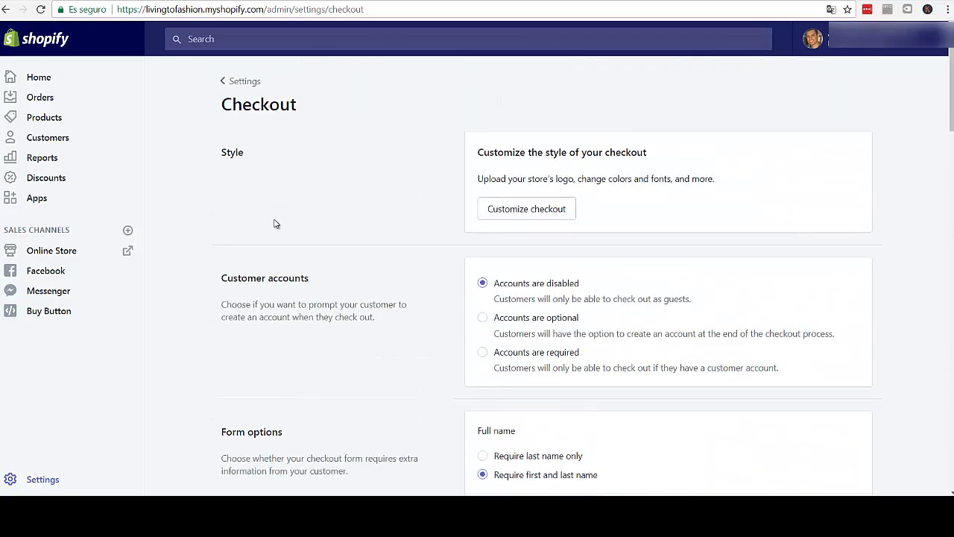
- Go back from Checkout, then highlight the storefront's footer quick links and scroll the page
click(228, 81)
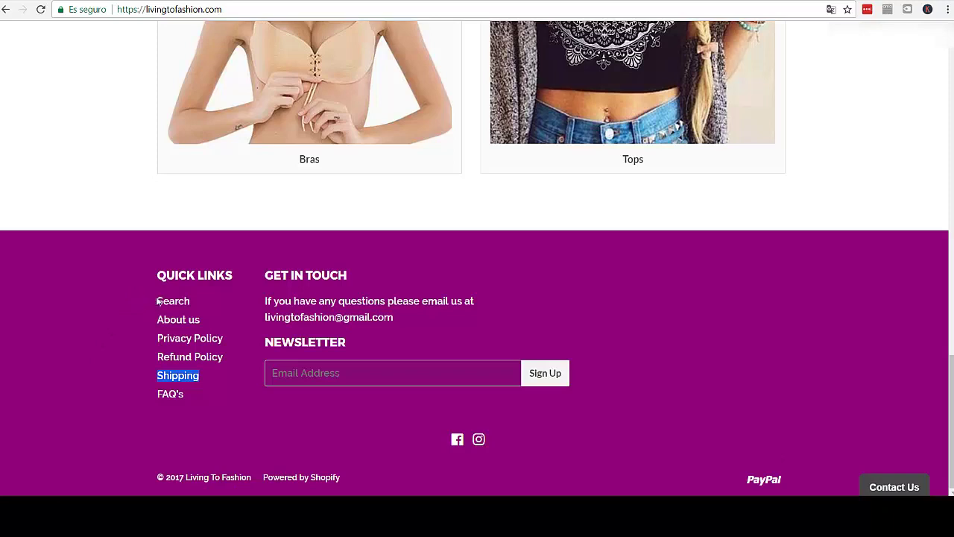
drag(180, 303, 193, 401)
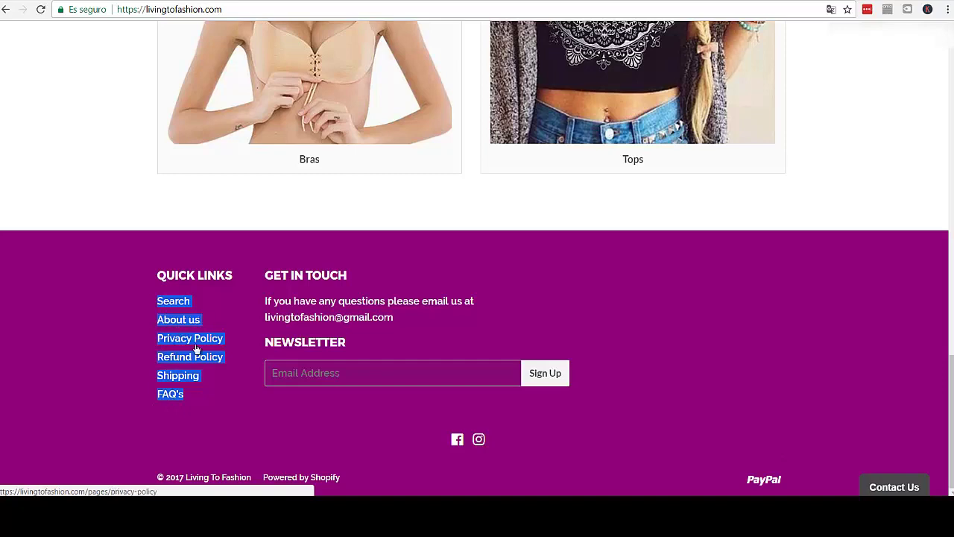
click(143, 399)
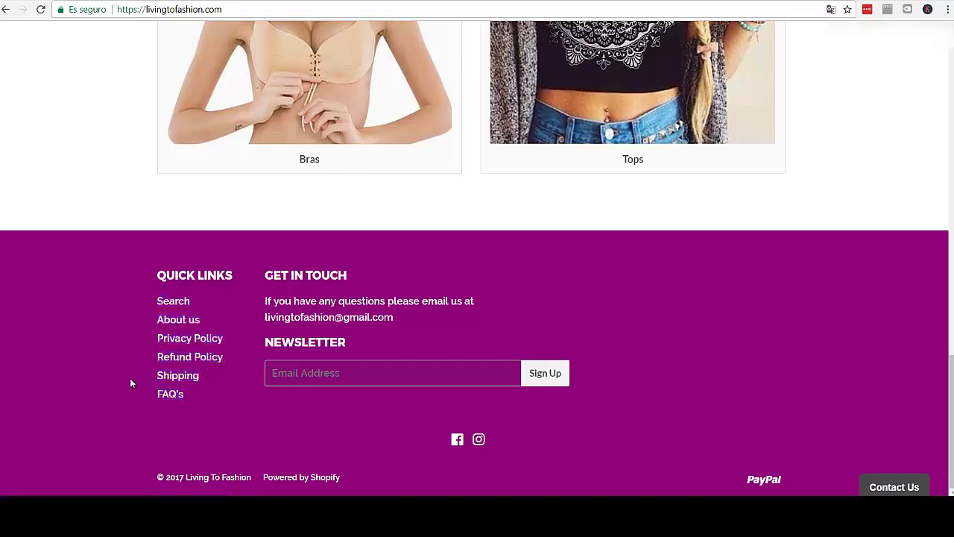
scroll(113, 375, up, 2)
scroll(113, 375, down, 2)
scroll(108, 375, up, 2)
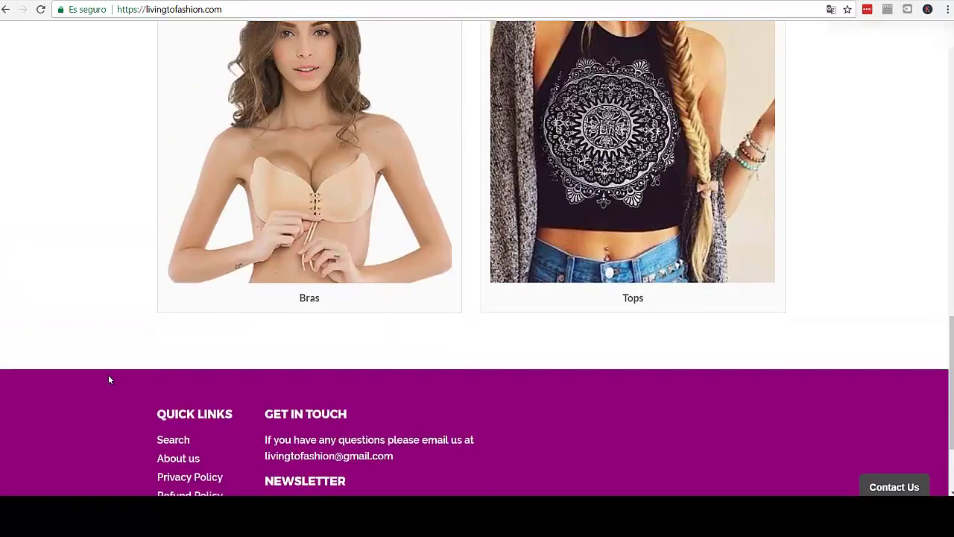
scroll(108, 380, up, 15)
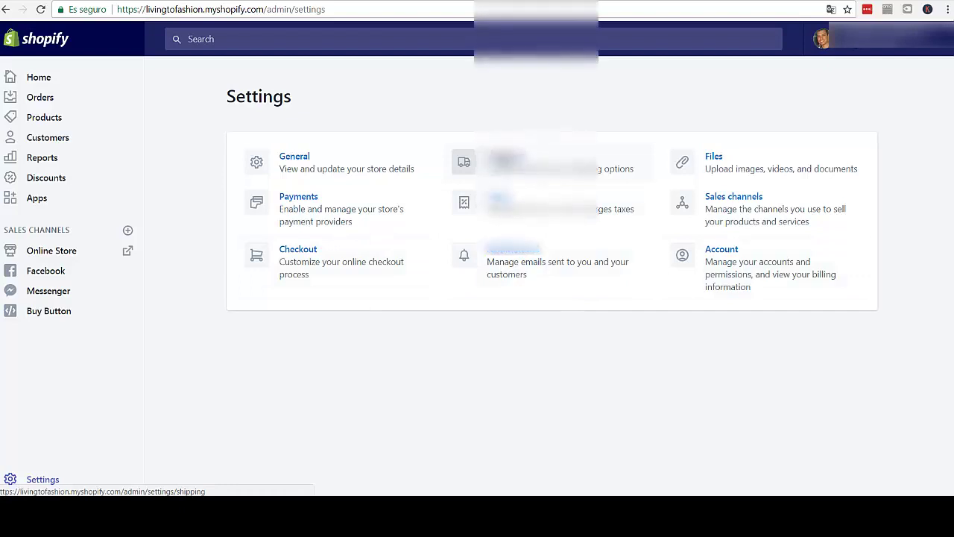
- Open Shipping settings and scroll through the North America and Europe weight-based, FREE and Insured rates
click(507, 160)
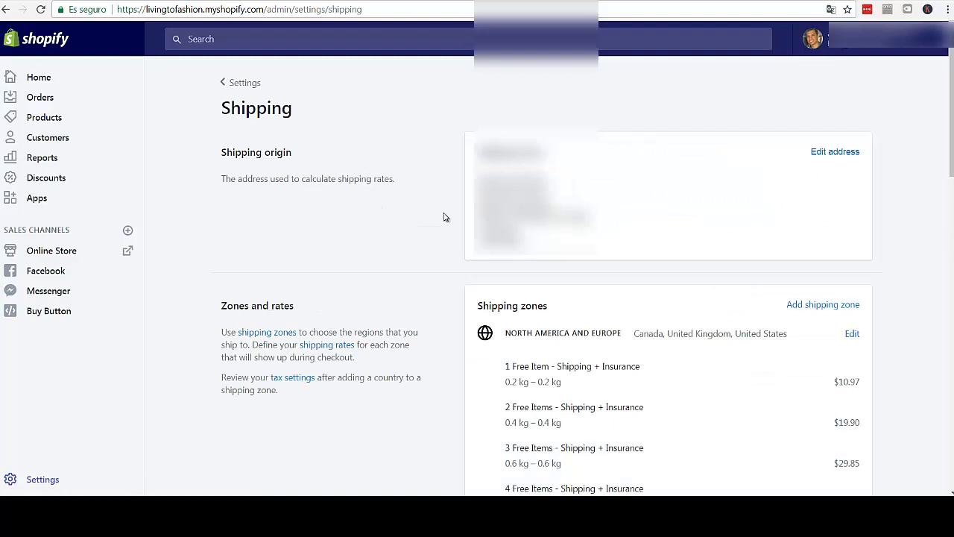
key(F9)
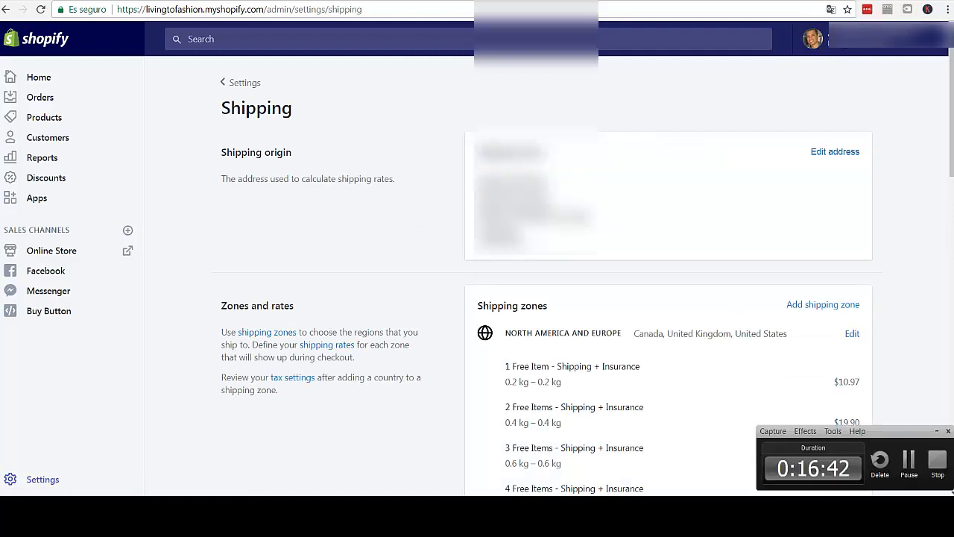
key(F9)
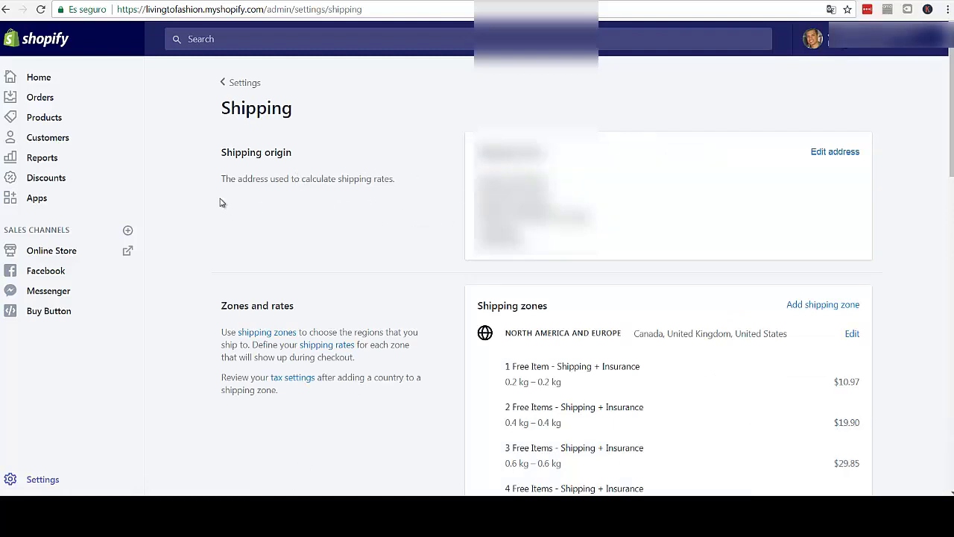
scroll(221, 207, down, 1)
scroll(218, 207, down, 2)
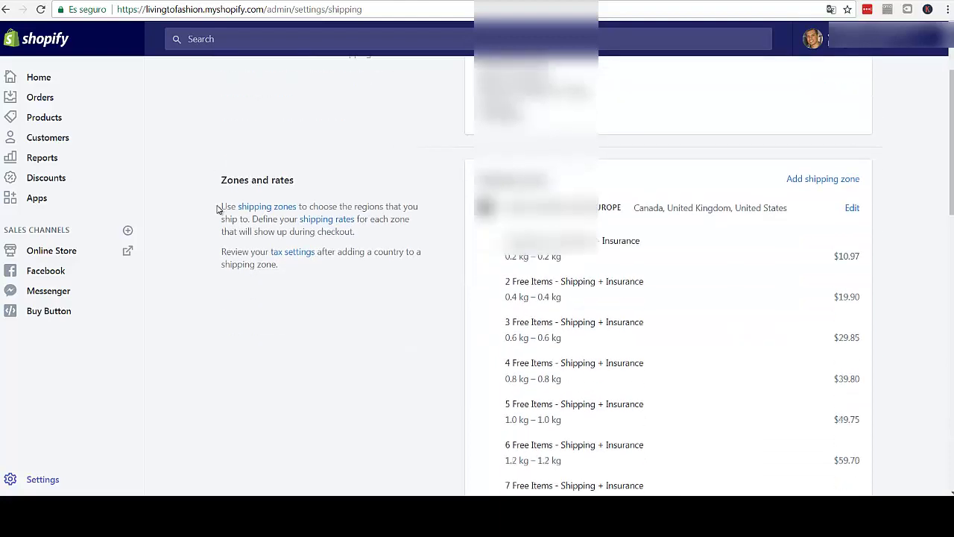
scroll(216, 210, up, 2)
scroll(215, 210, down, 2)
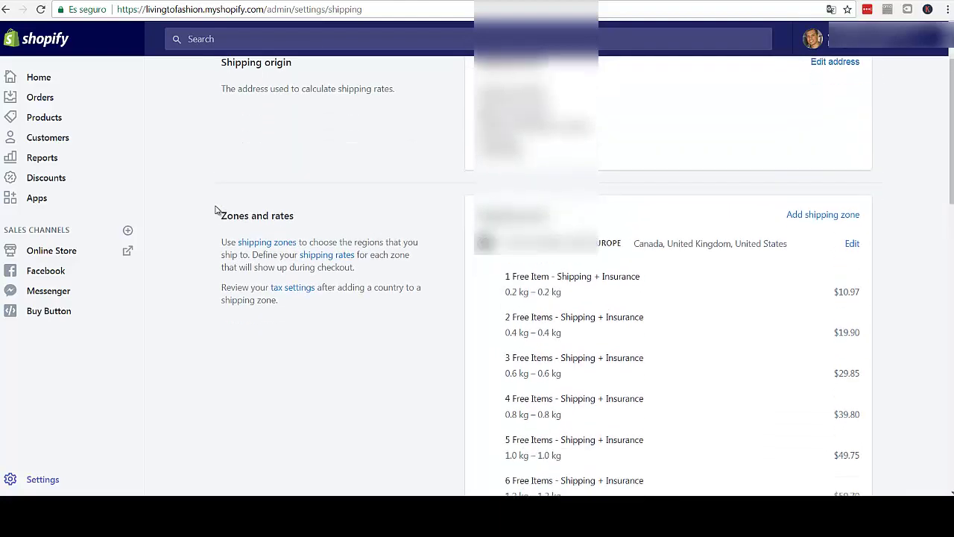
drag(640, 179, 652, 236)
scroll(422, 267, down, 3)
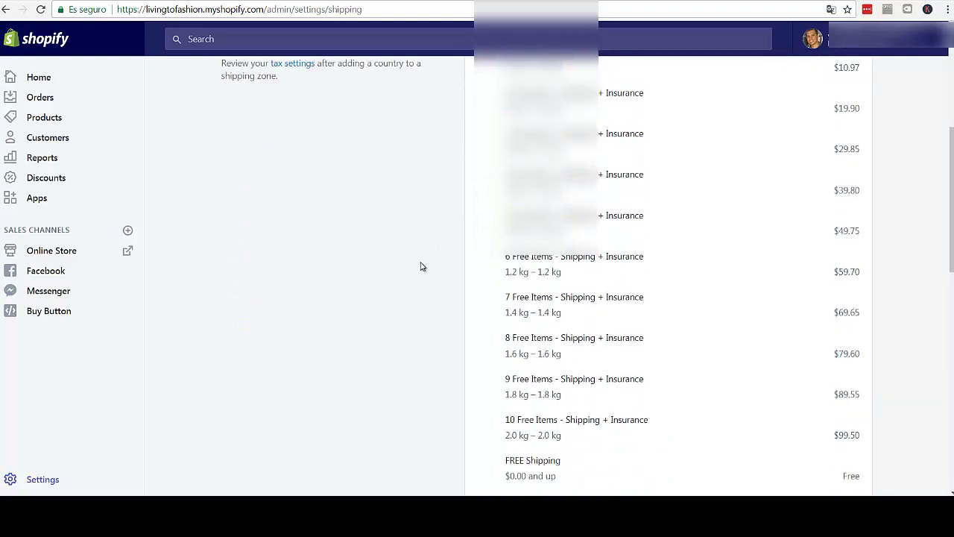
scroll(422, 266, down, 2)
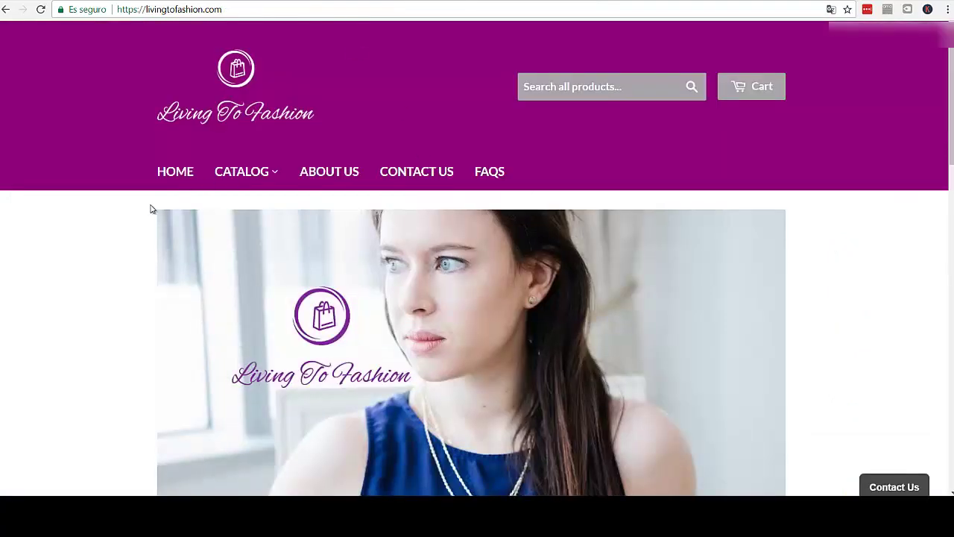
scroll(149, 208, down, 3)
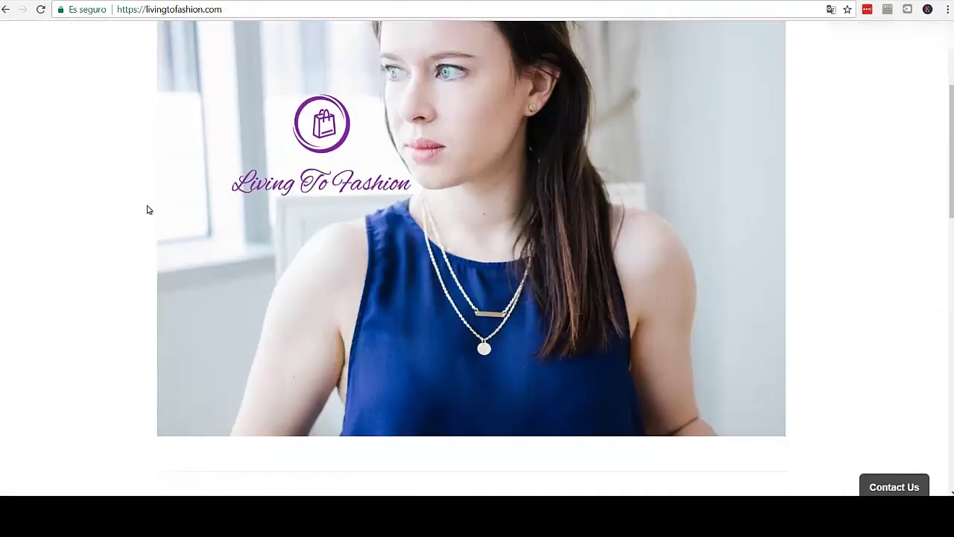
scroll(145, 209, down, 5)
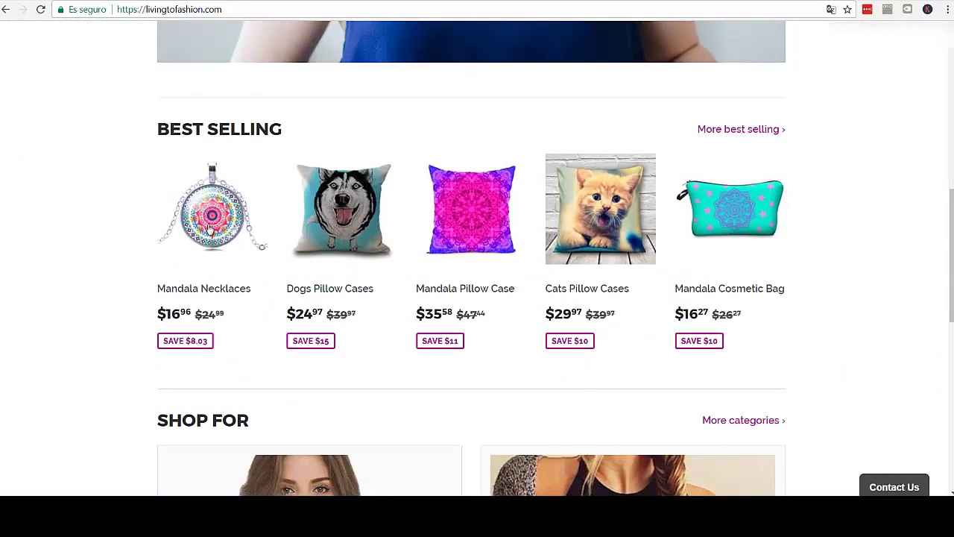
click(211, 241)
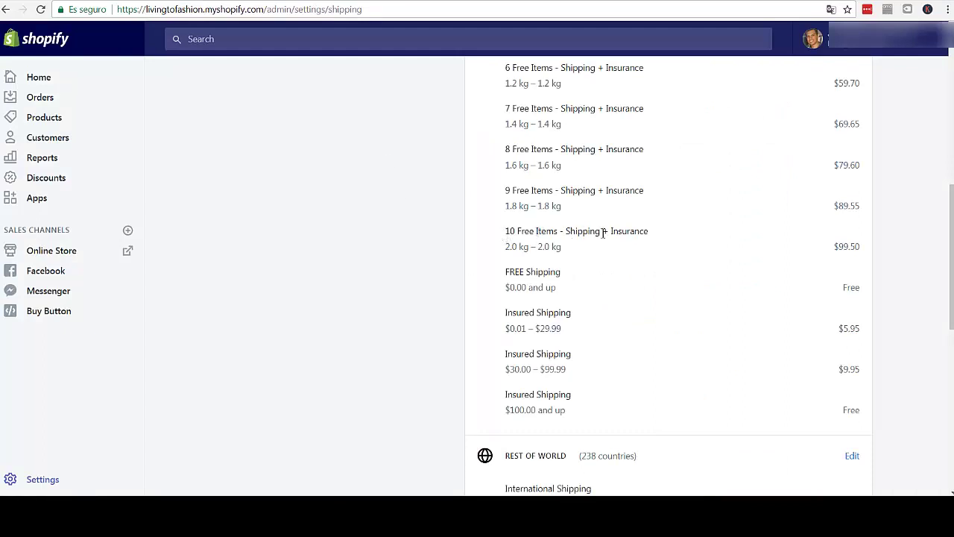
- Highlight the '+ Insurance' rate name and FREE Shipping price range, then edit North America and Europe
drag(651, 232, 535, 234)
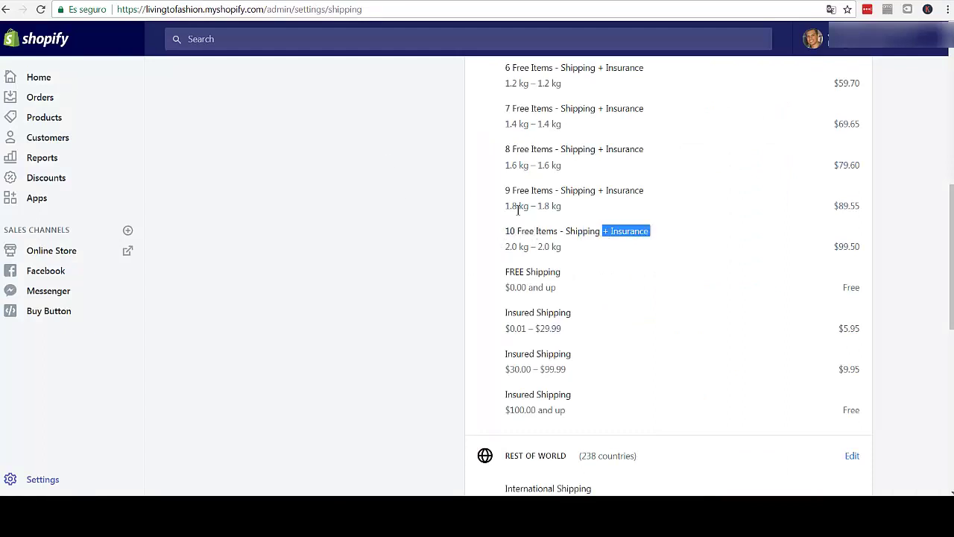
scroll(492, 290, down, 3)
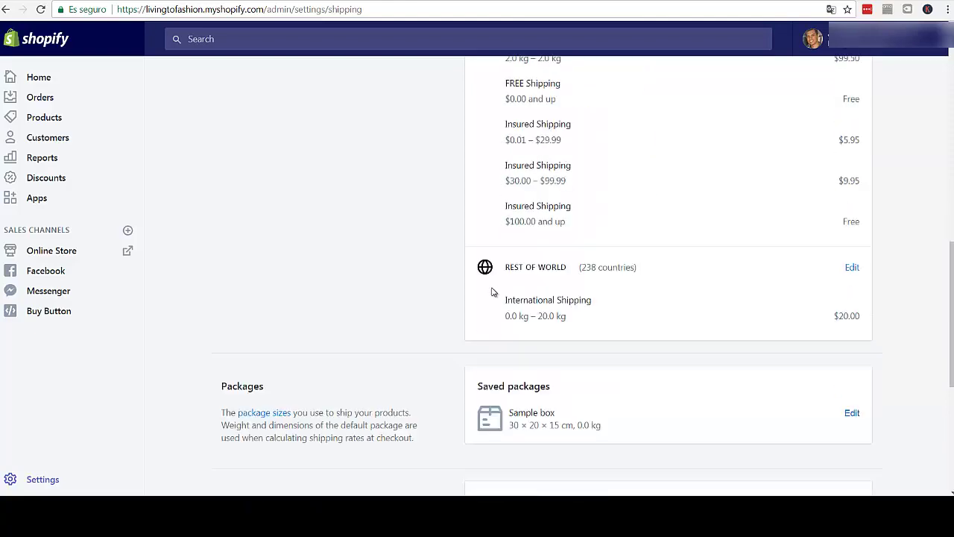
scroll(492, 295, up, 3)
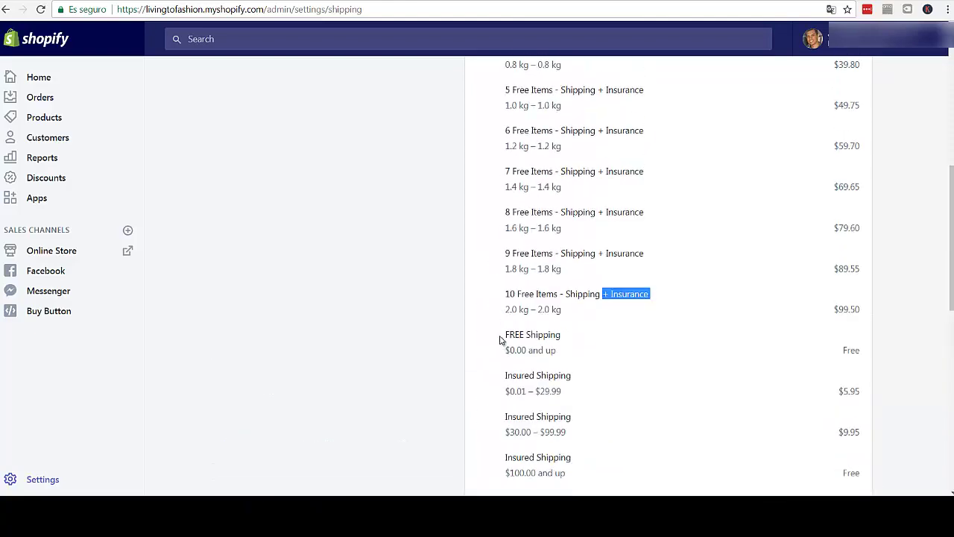
drag(499, 340, 570, 357)
scroll(437, 268, up, 5)
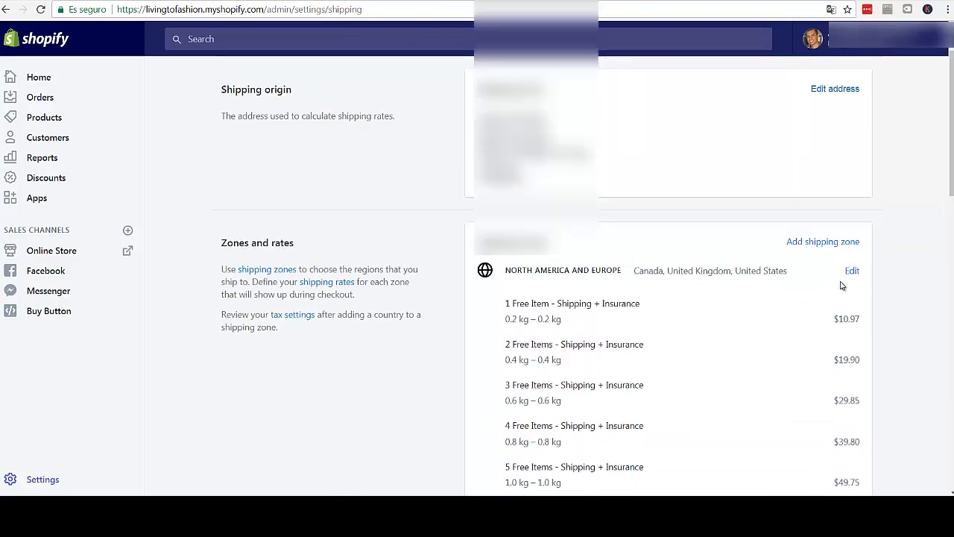
click(851, 274)
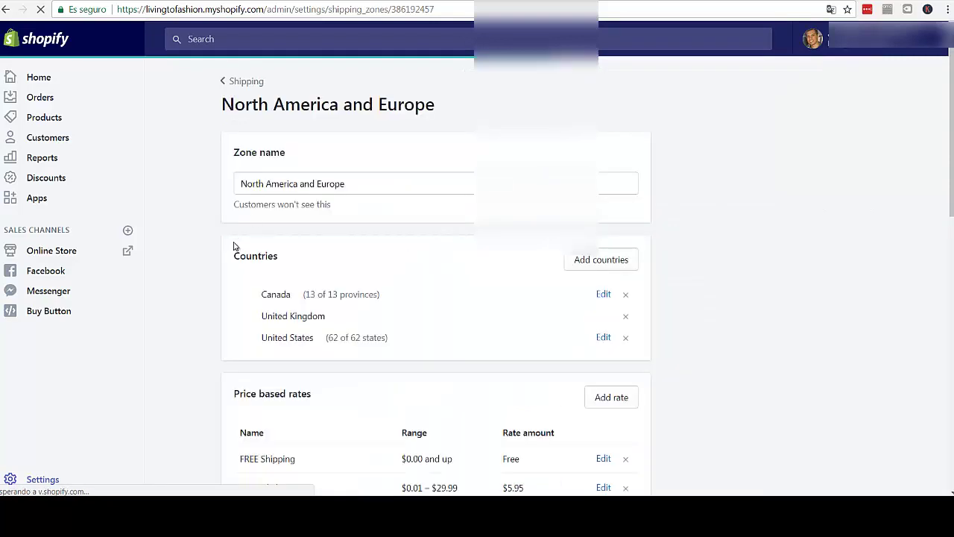
- Highlight the Price based rates heading and the FREE Shipping rate row to point them out
scroll(238, 238, down, 2)
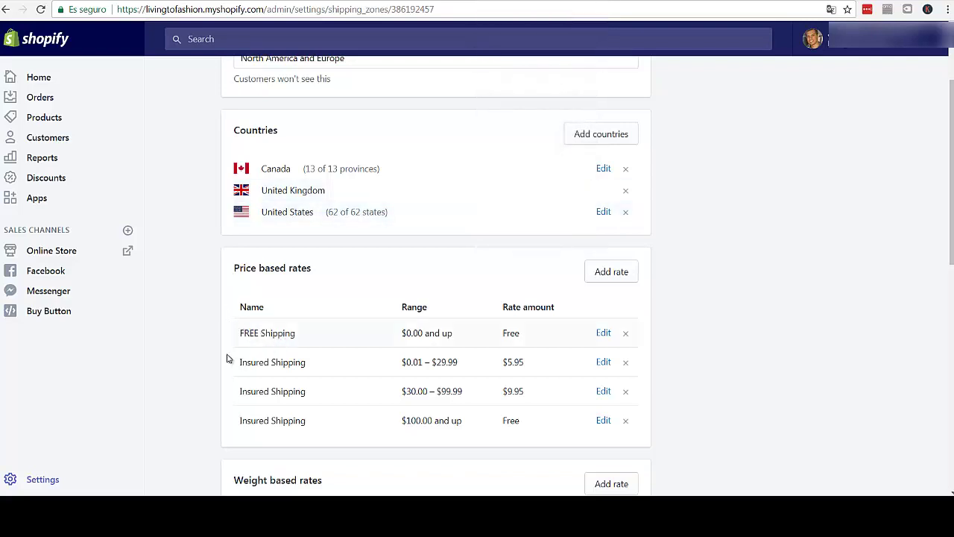
scroll(224, 313, down, 2)
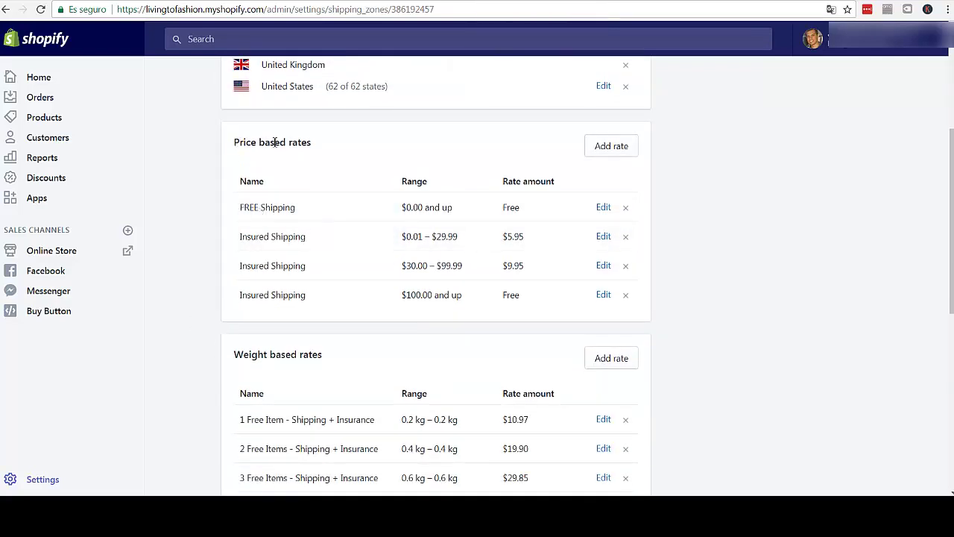
drag(234, 143, 308, 143)
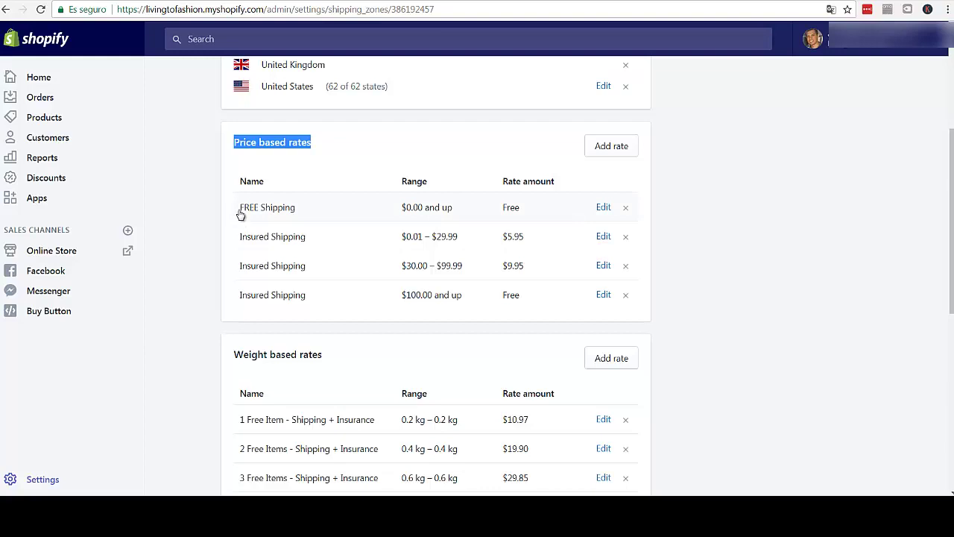
drag(240, 214, 522, 216)
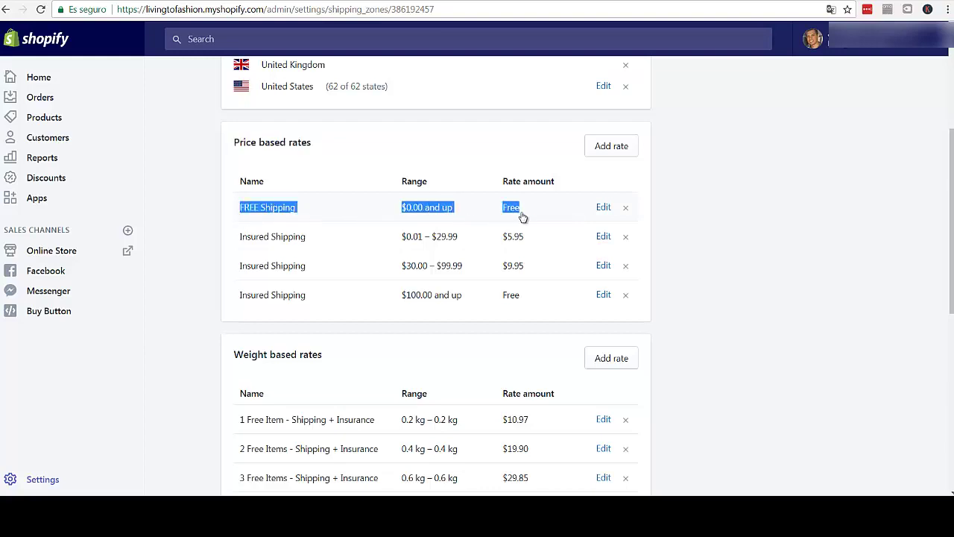
click(204, 192)
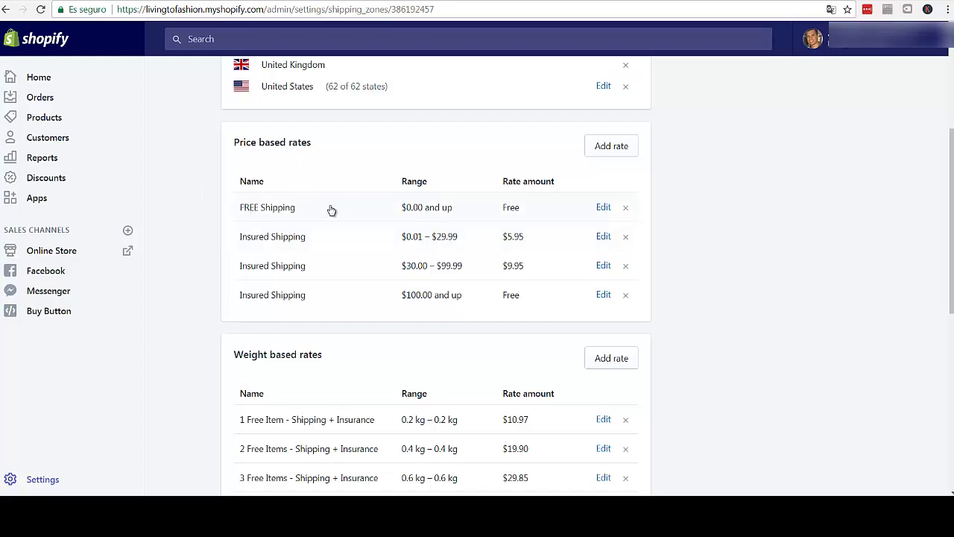
drag(230, 240, 238, 238)
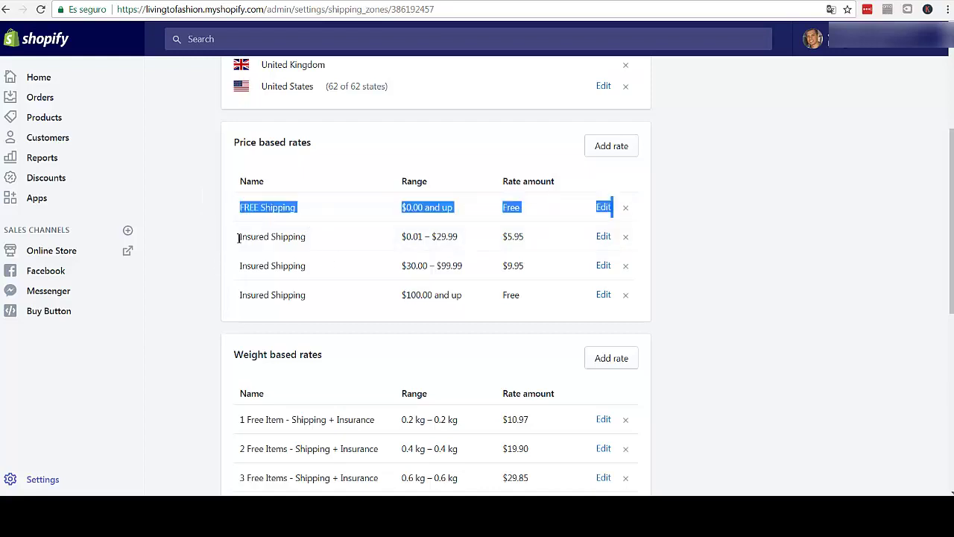
click(230, 237)
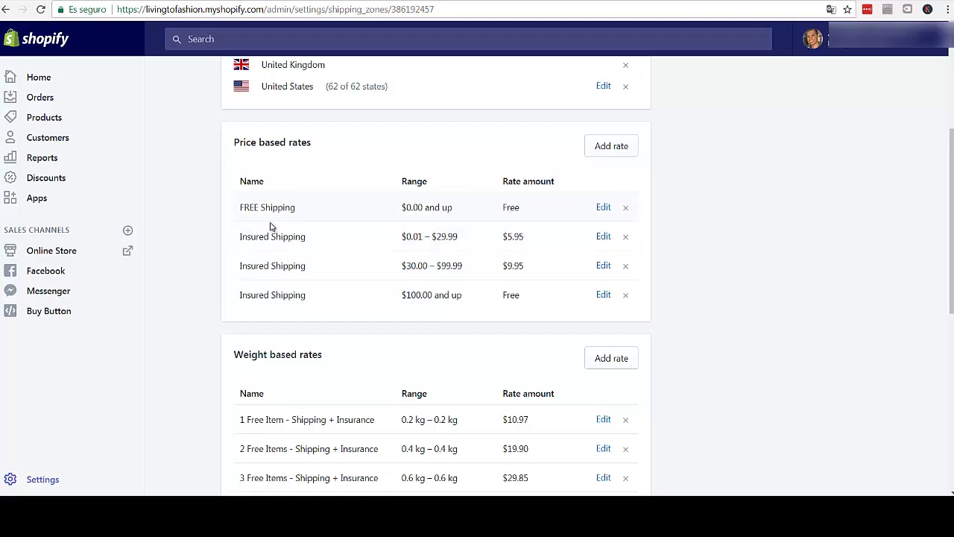
- Bring the Weight based rates table, from 1 Free Item to 10 Free Items, into view
scroll(209, 264, down, 1)
scroll(207, 252, up, 2)
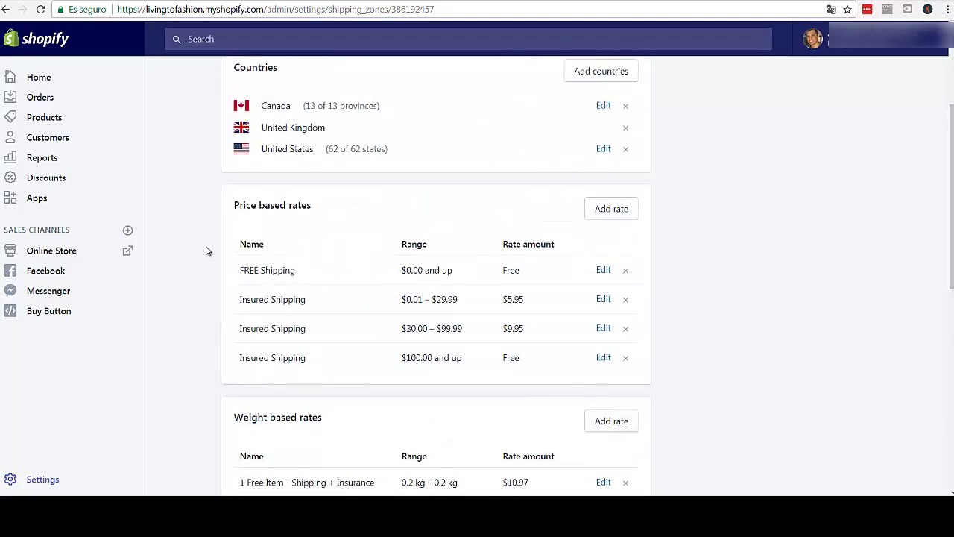
scroll(206, 252, up, 1)
scroll(207, 253, down, 2)
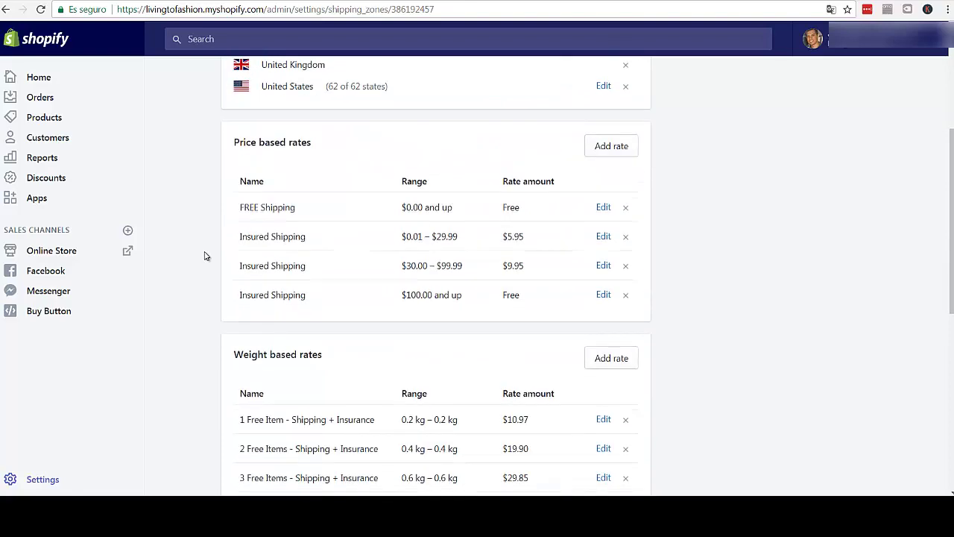
scroll(204, 252, down, 4)
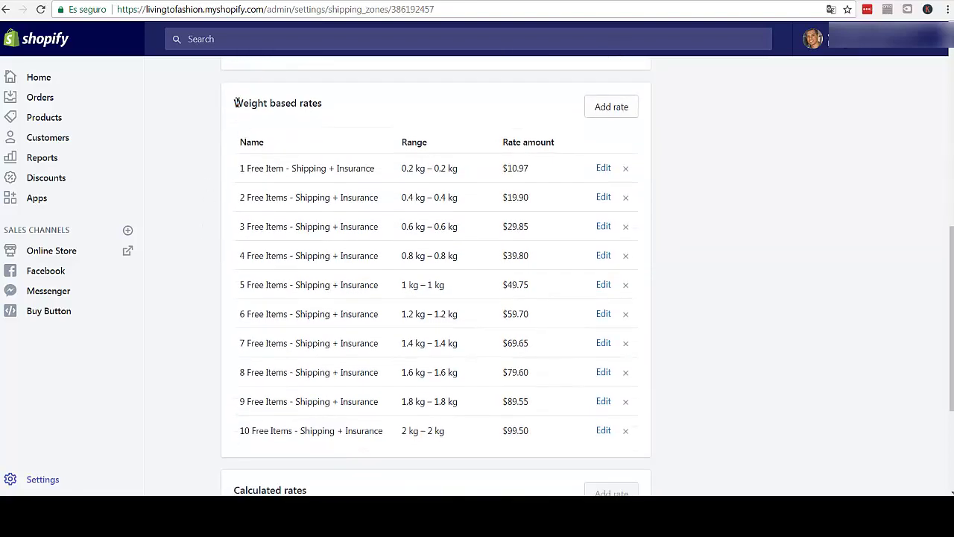
drag(234, 103, 322, 104)
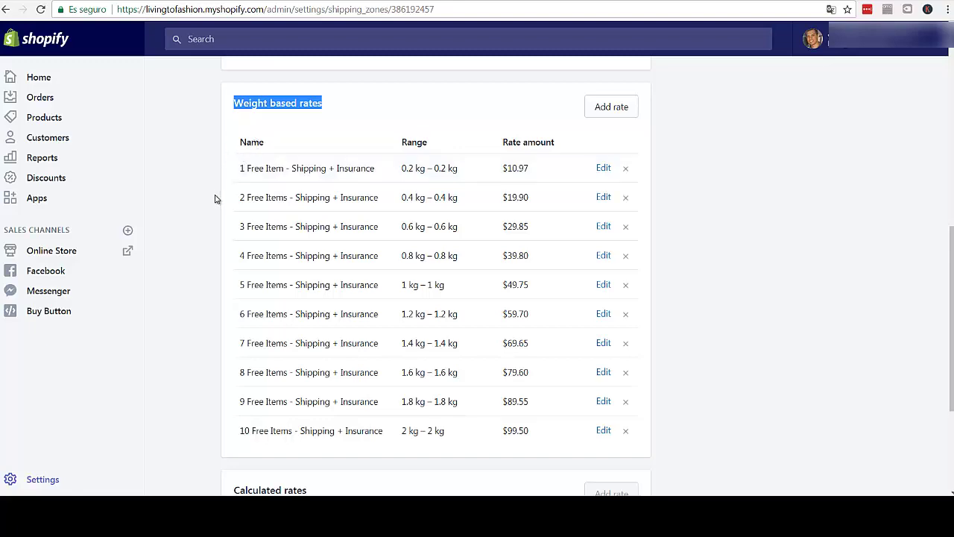
scroll(215, 200, down, 1)
scroll(218, 186, up, 2)
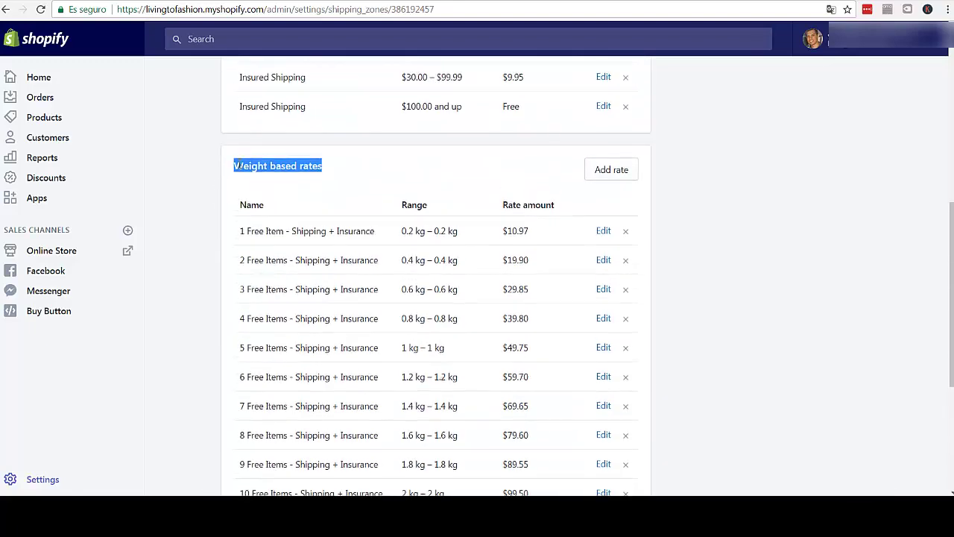
click(267, 168)
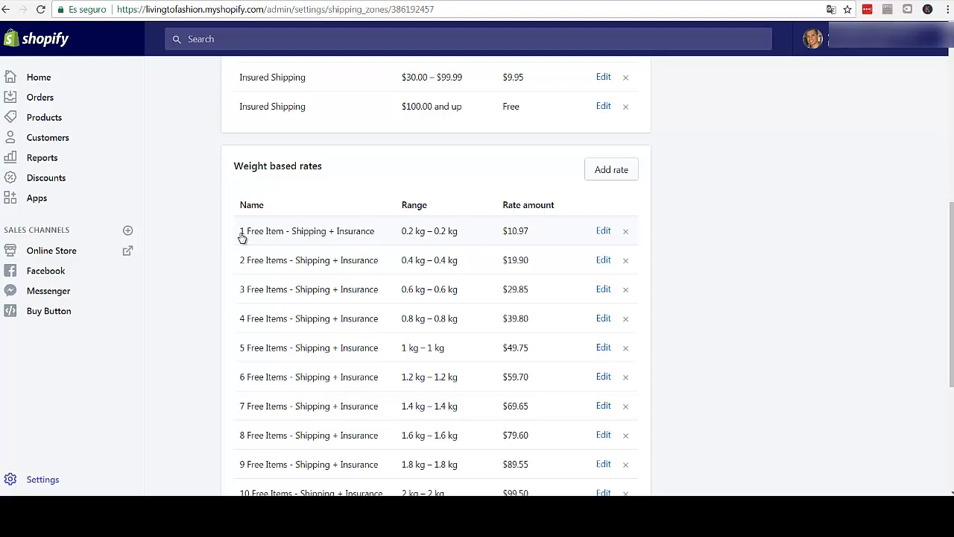
scroll(261, 246, down, 2)
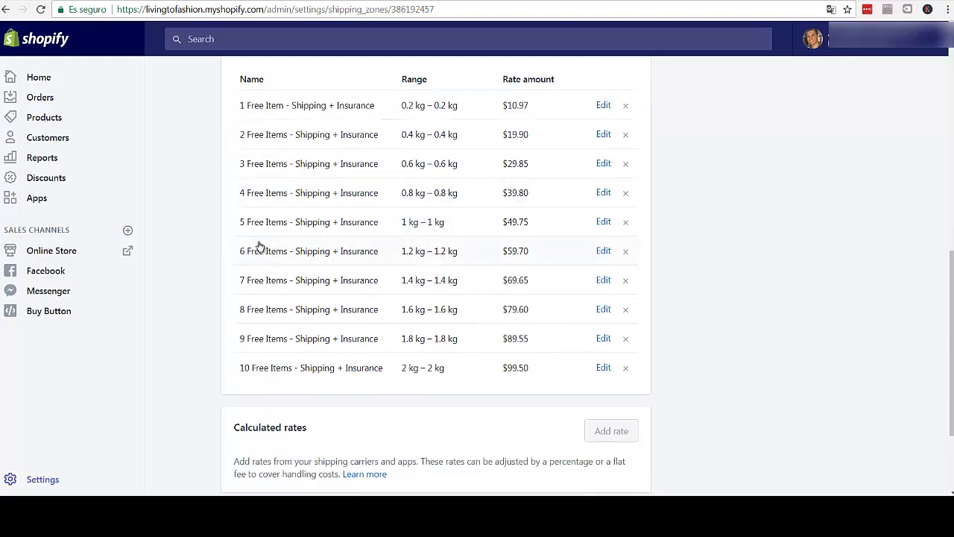
scroll(260, 246, up, 1)
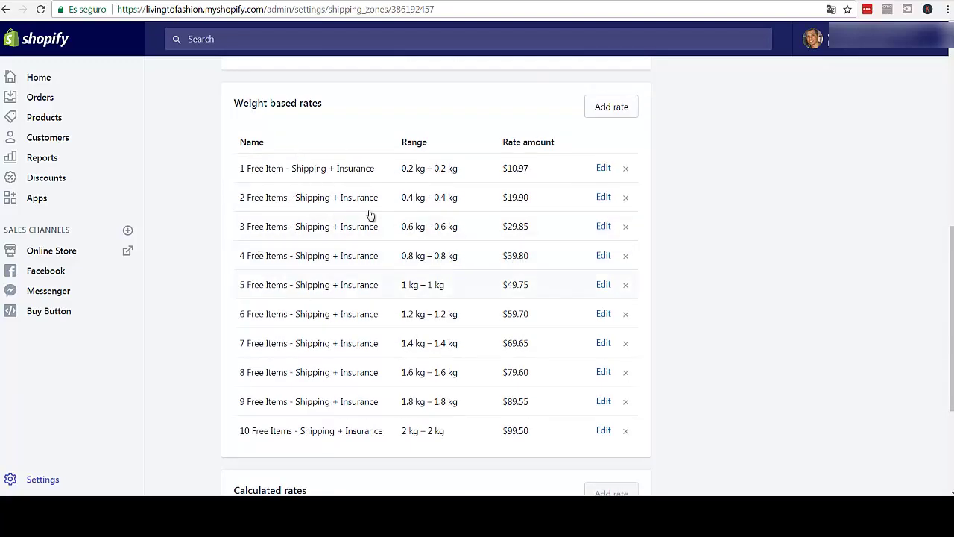
scroll(224, 203, up, 1)
scroll(224, 206, down, 2)
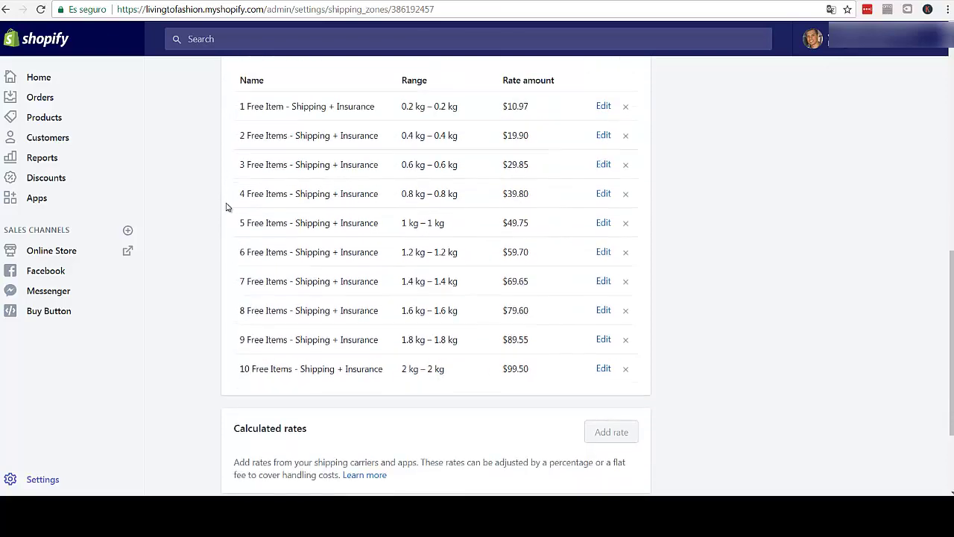
scroll(231, 207, up, 2)
scroll(233, 206, up, 4)
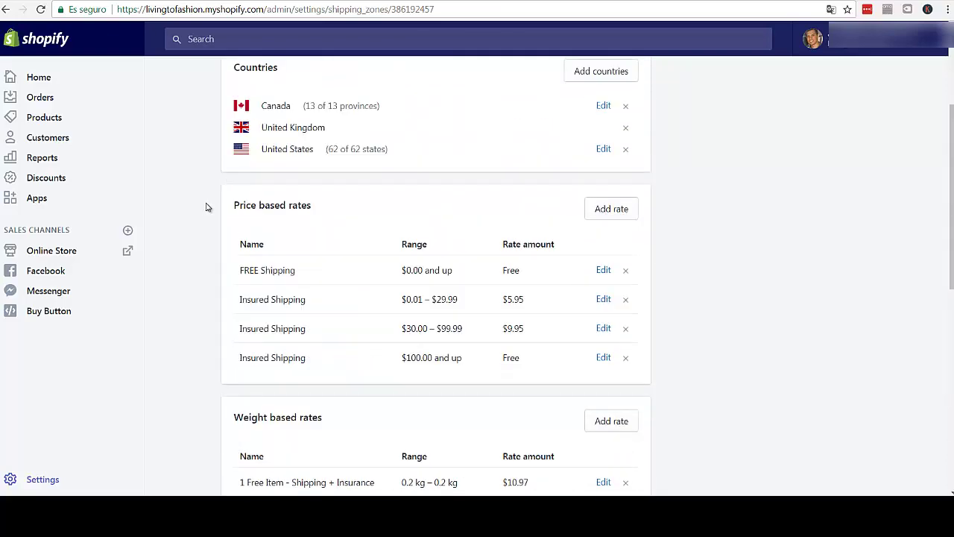
scroll(208, 208, down, 2)
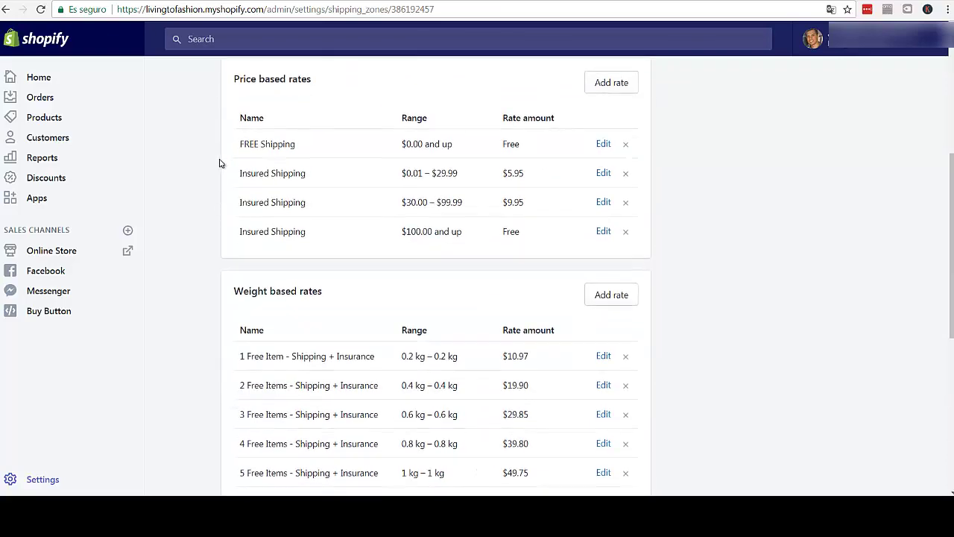
scroll(219, 162, down, 1)
scroll(220, 163, down, 4)
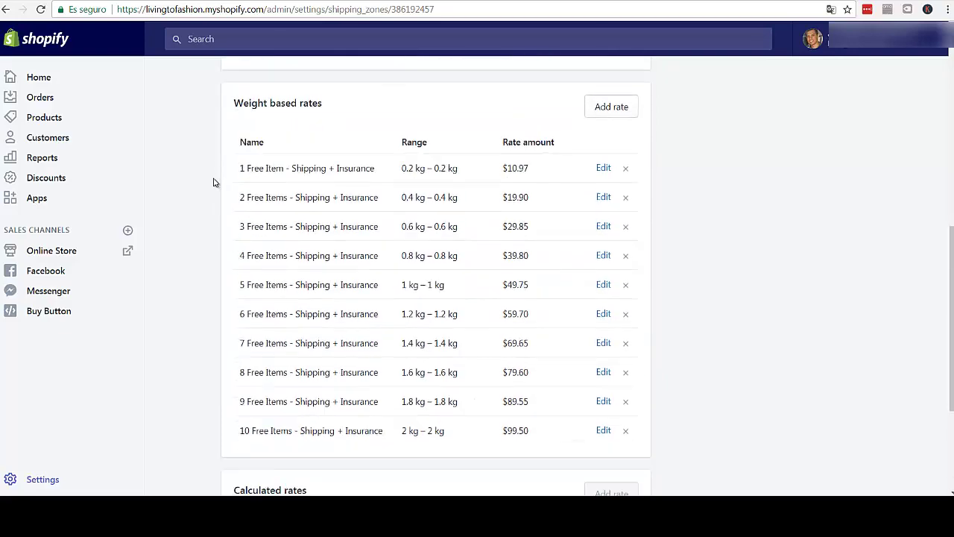
scroll(210, 188, down, 1)
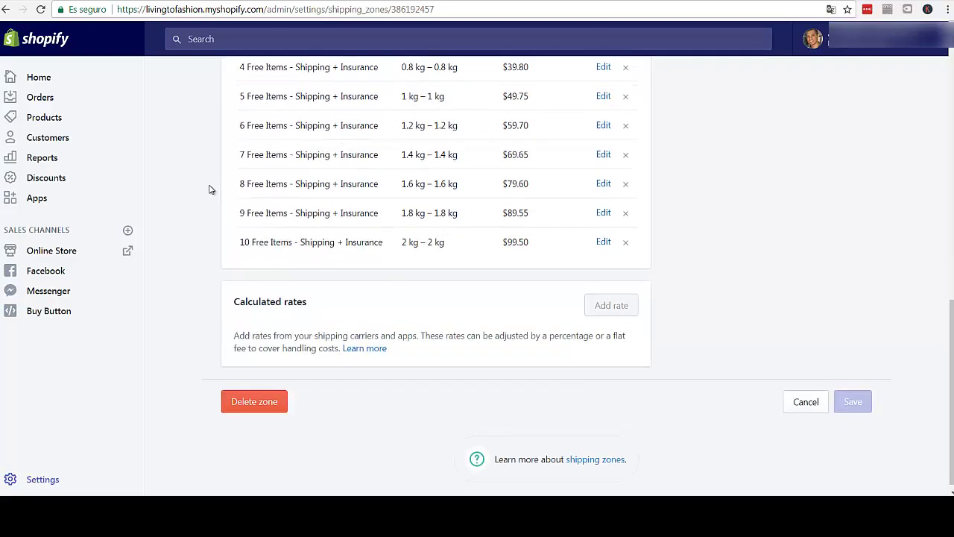
scroll(210, 188, up, 6)
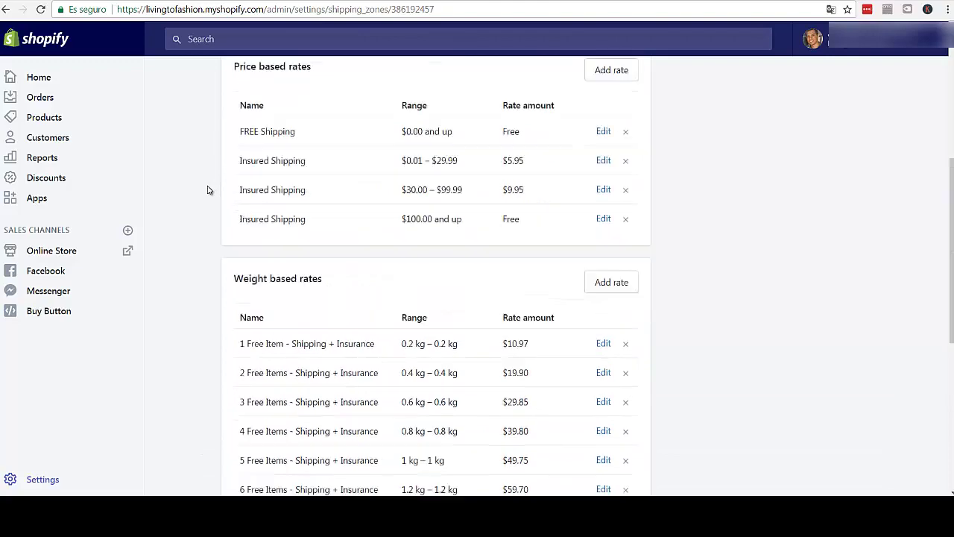
scroll(208, 189, up, 5)
scroll(207, 192, down, 1)
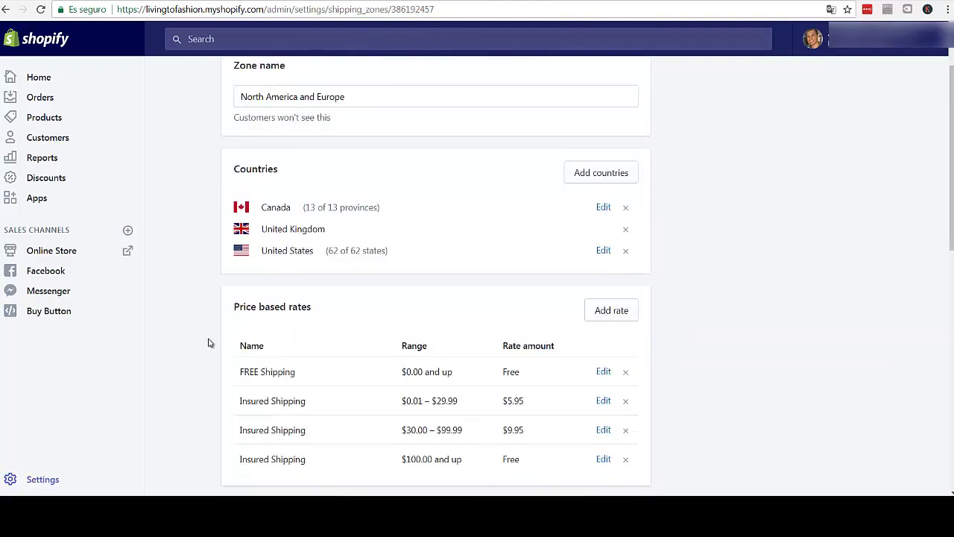
scroll(209, 343, down, 1)
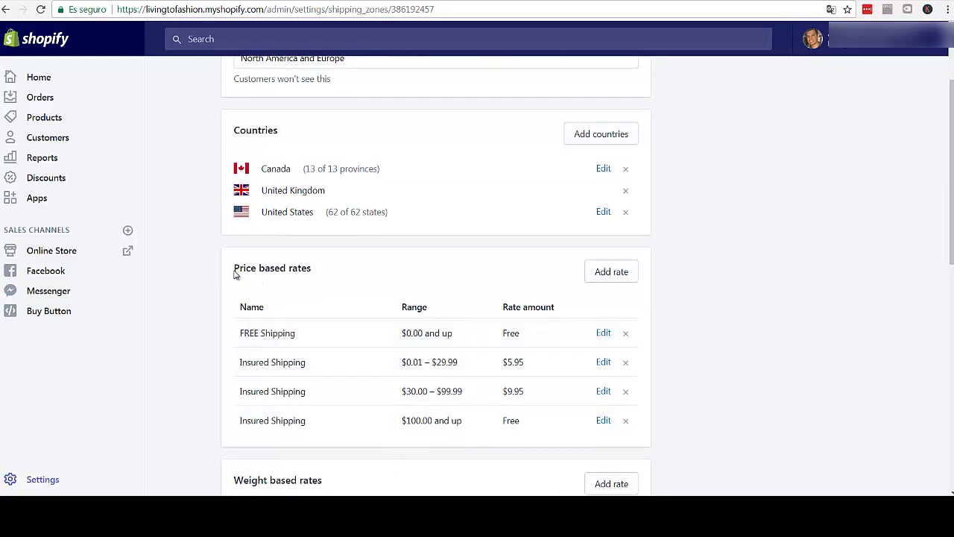
drag(291, 271, 294, 273)
click(570, 344)
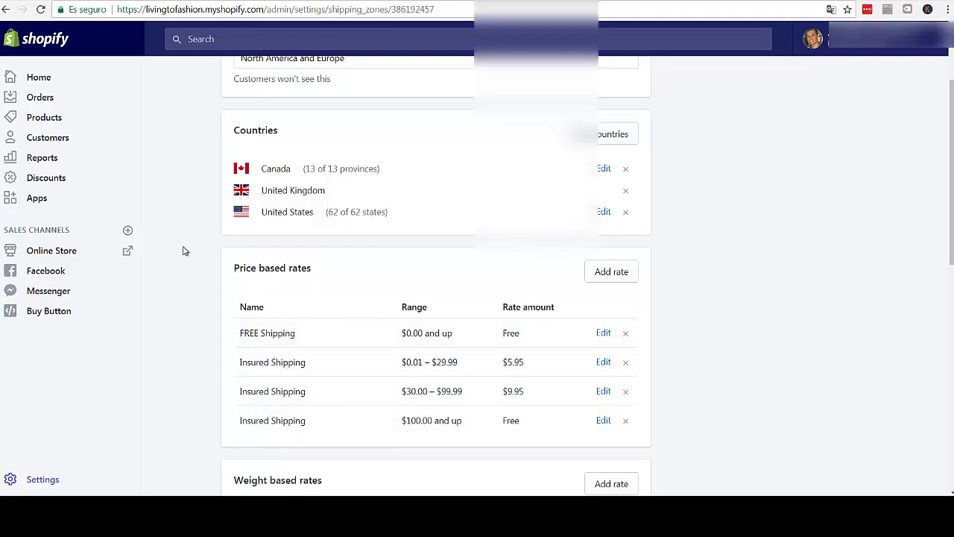
scroll(183, 250, up, 2)
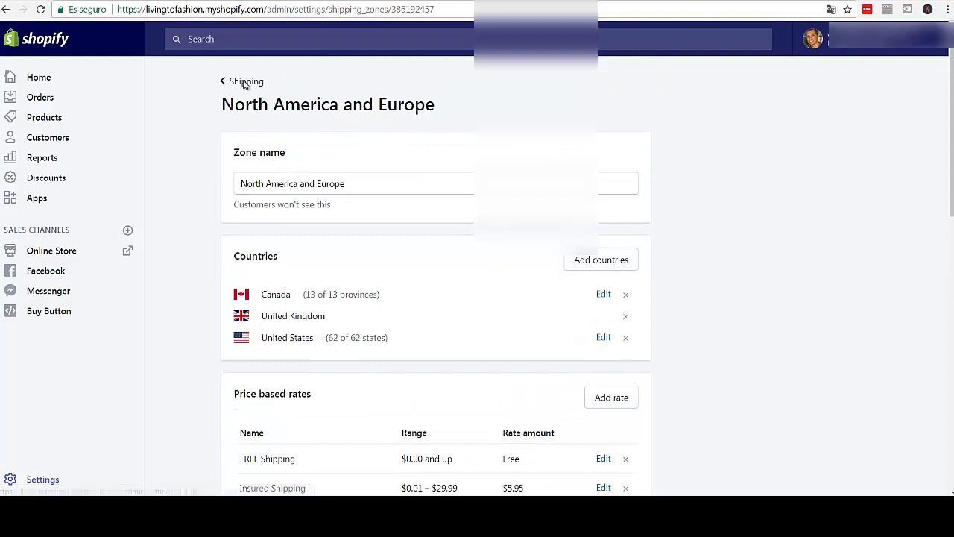
- Go back to the Shipping overview and look over origin, zones, packages and shipping methods
click(244, 83)
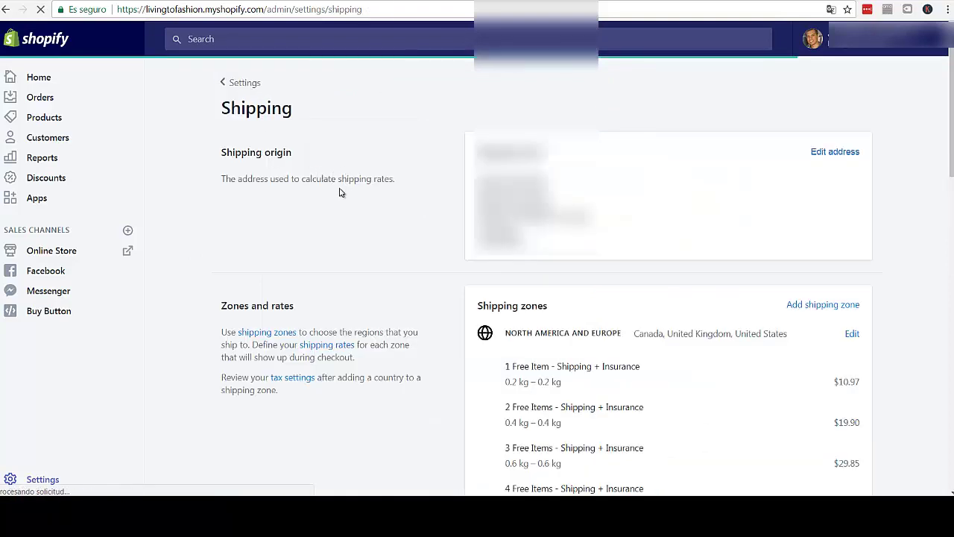
scroll(261, 232, down, 1)
scroll(260, 232, down, 8)
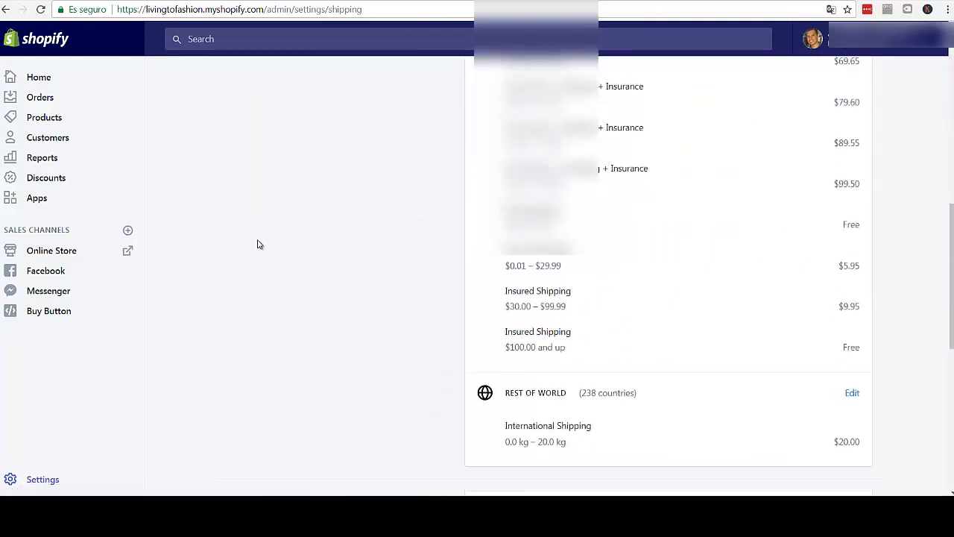
scroll(258, 244, down, 5)
scroll(259, 245, up, 3)
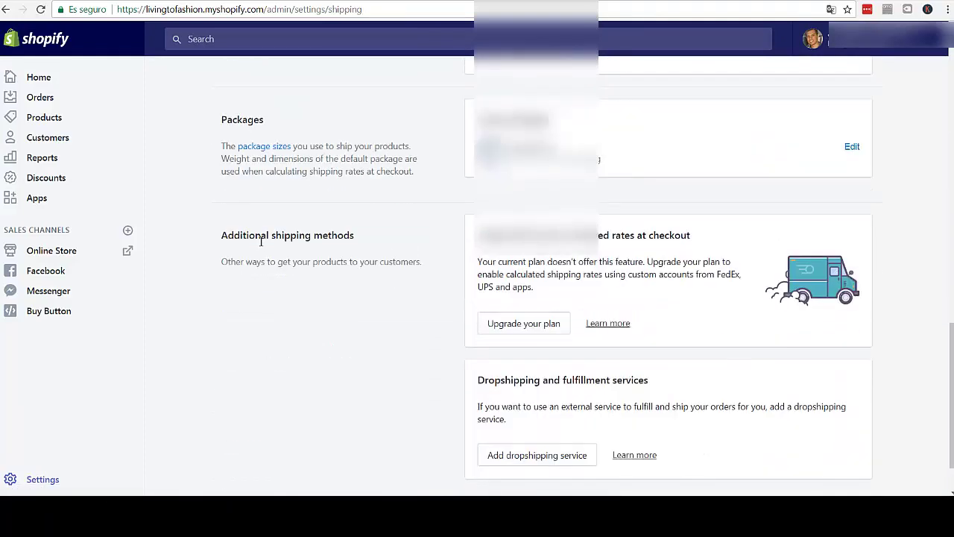
scroll(260, 242, up, 11)
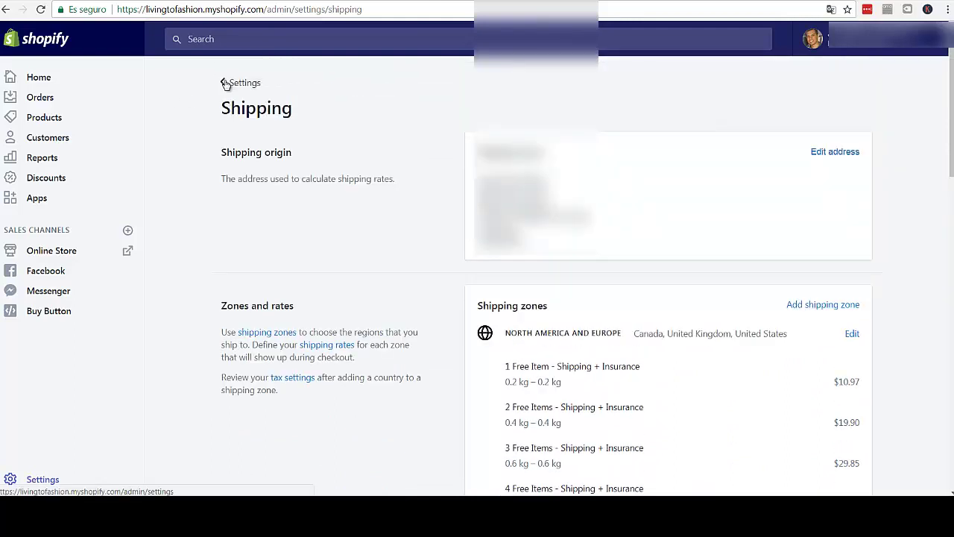
- Return to Settings and open the Sales channels settings page
click(224, 83)
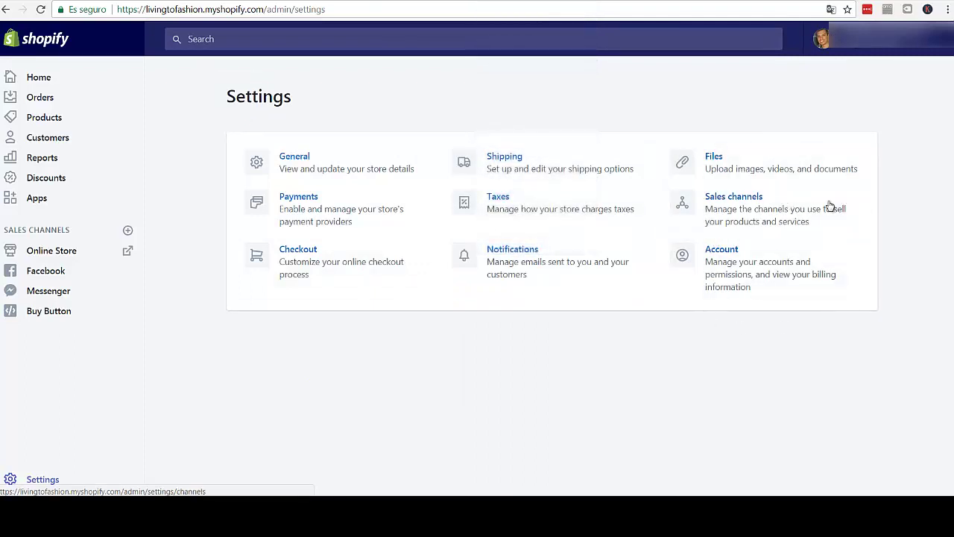
click(732, 201)
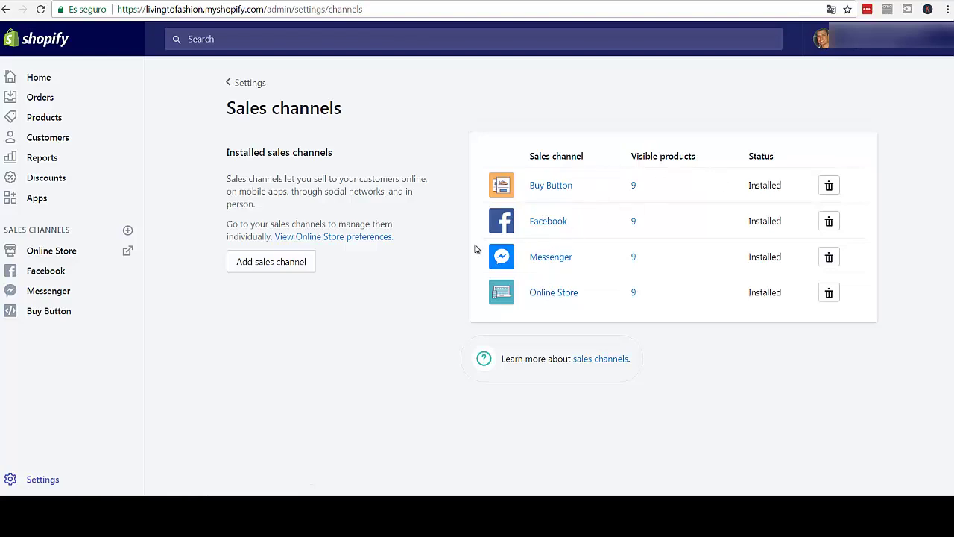
- Open the store's Facebook page, facebook.com/LivingToFashion, from the Facebook channel link
click(556, 223)
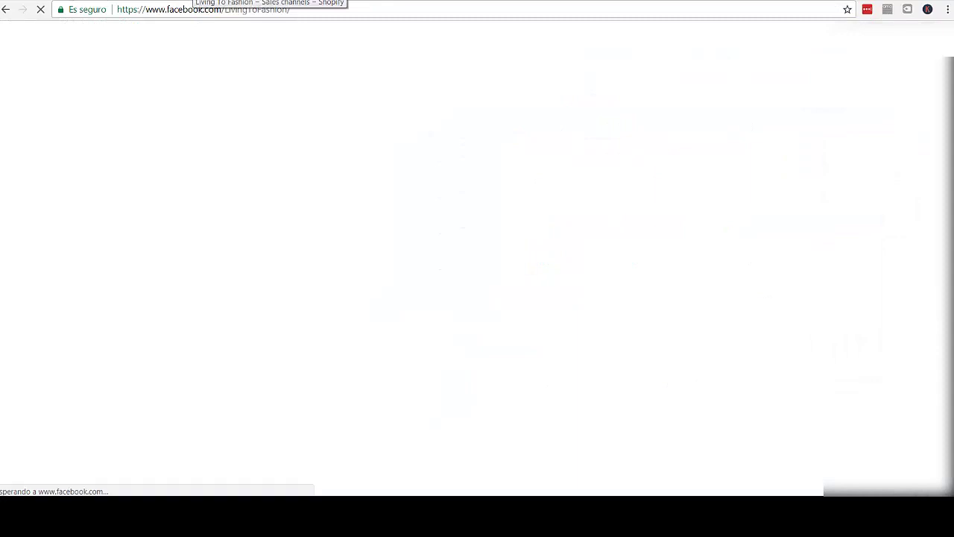
- Once the Facebook Shop tab loads, scroll through its Bags, Best Selling and Bras product sections
click(194, 0)
click(127, 0)
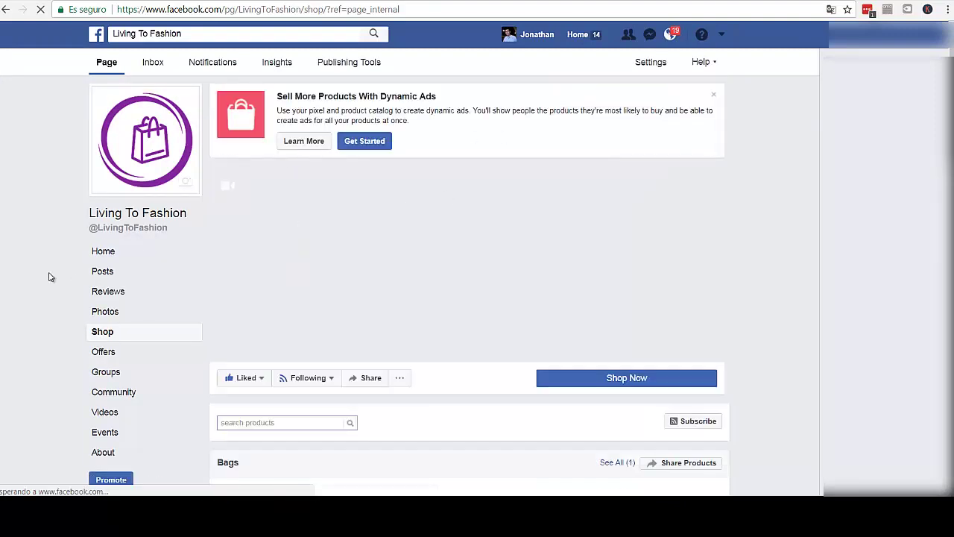
scroll(22, 302, down, 1)
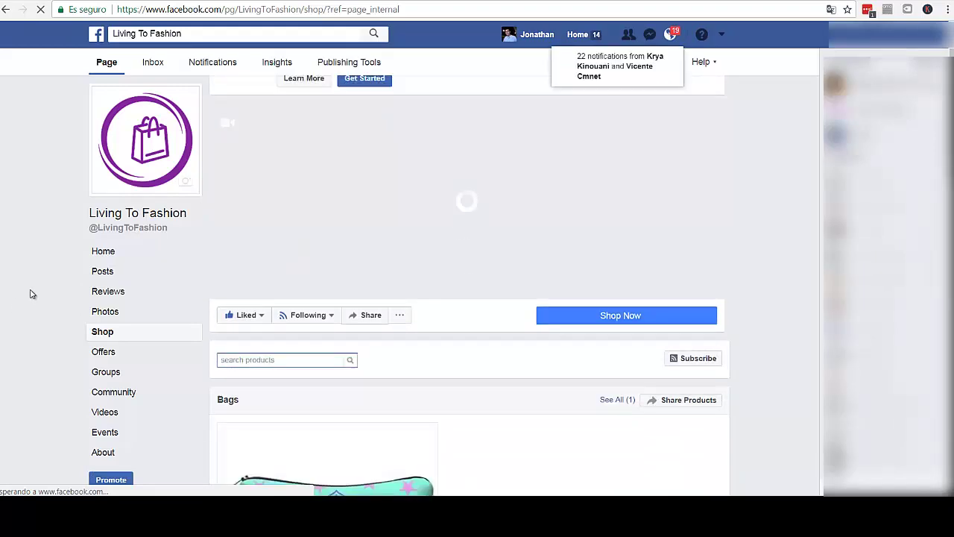
scroll(30, 294, down, 1)
scroll(29, 296, down, 1)
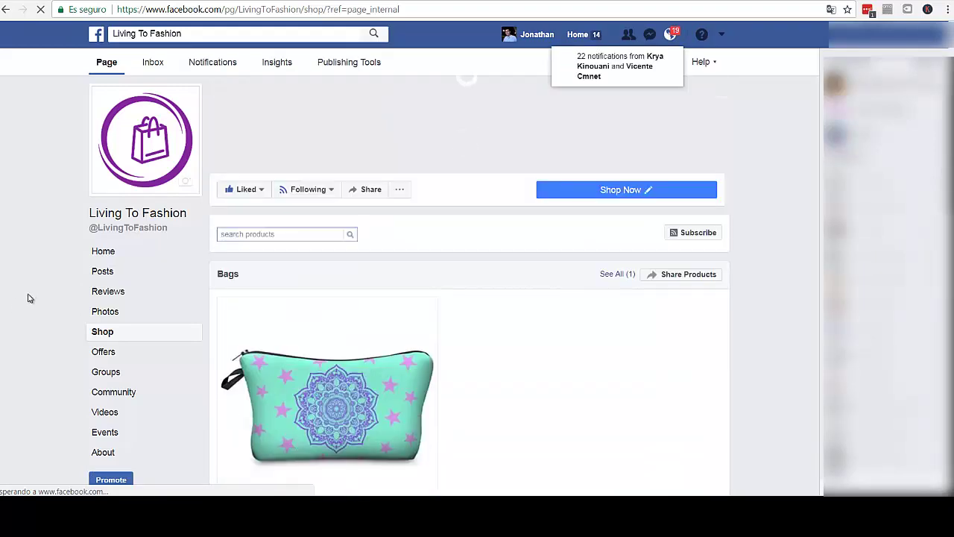
scroll(29, 298, down, 2)
scroll(28, 298, down, 1)
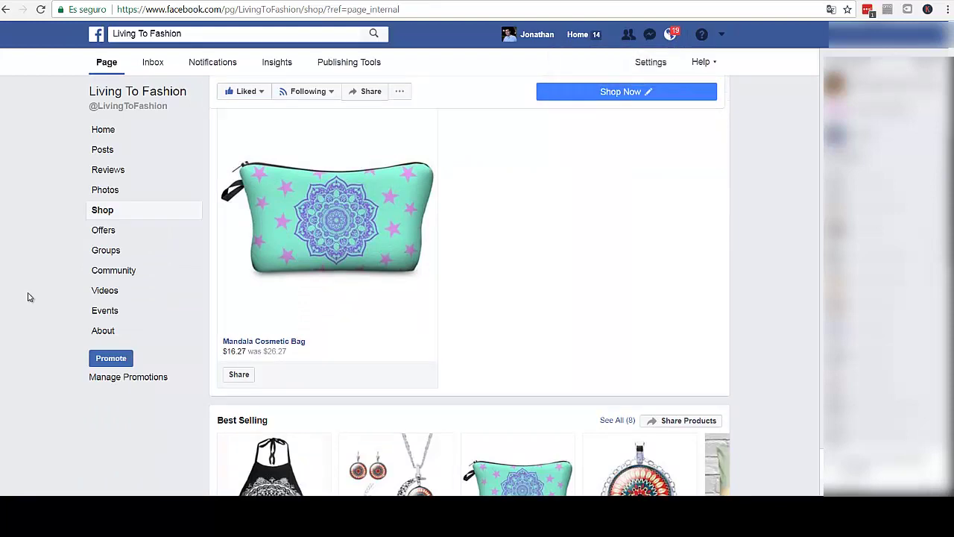
scroll(20, 283, down, 4)
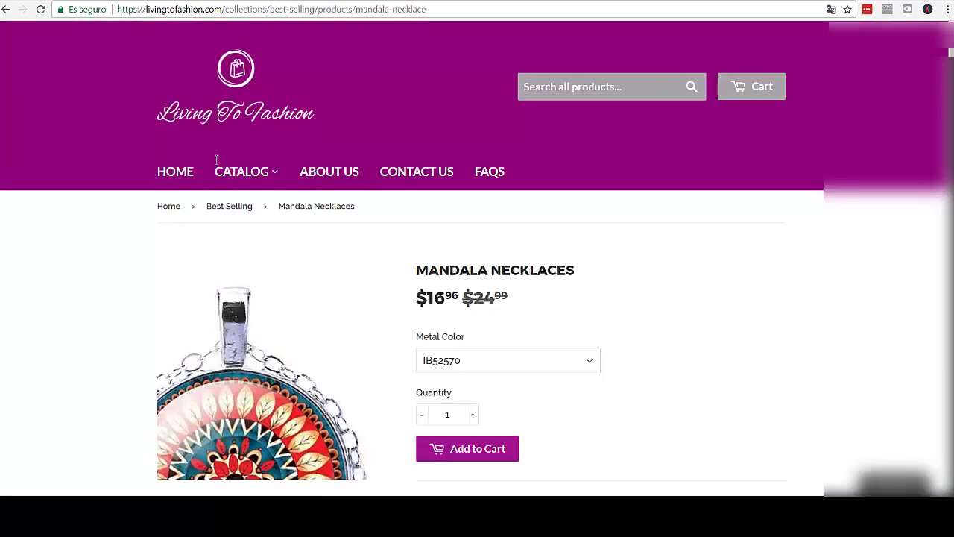
- Return to the Mandala Necklaces page and highlight its FREE SHIPPING note
key(alt+Left)
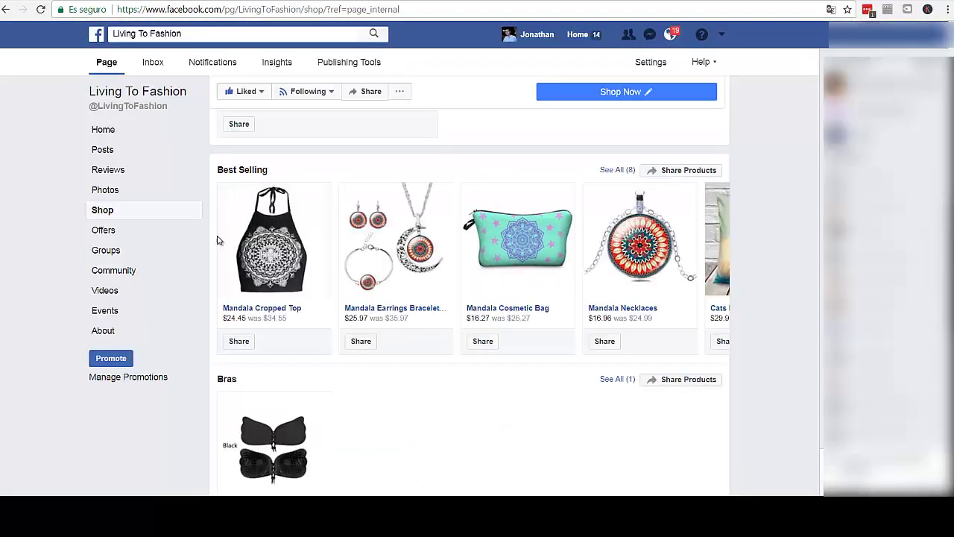
key(alt+Right)
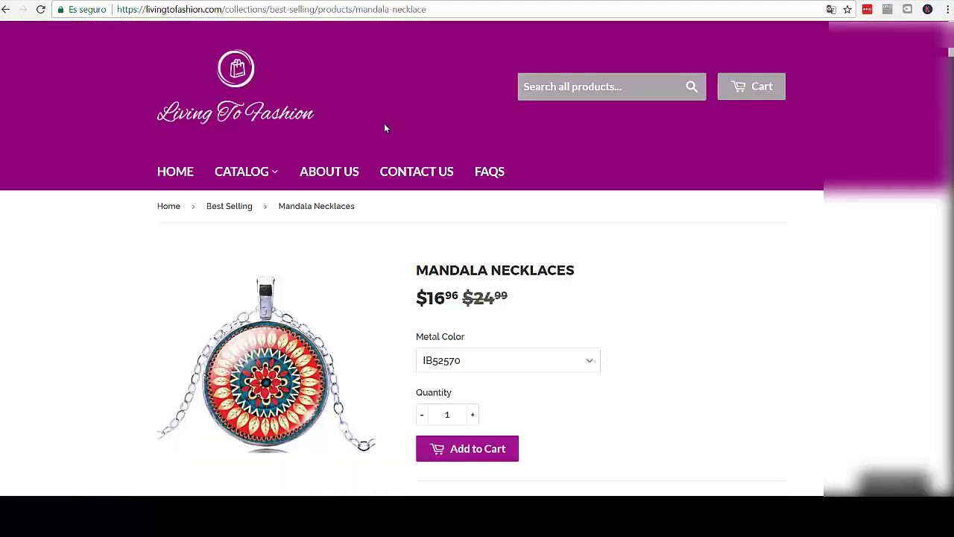
scroll(173, 254, down, 3)
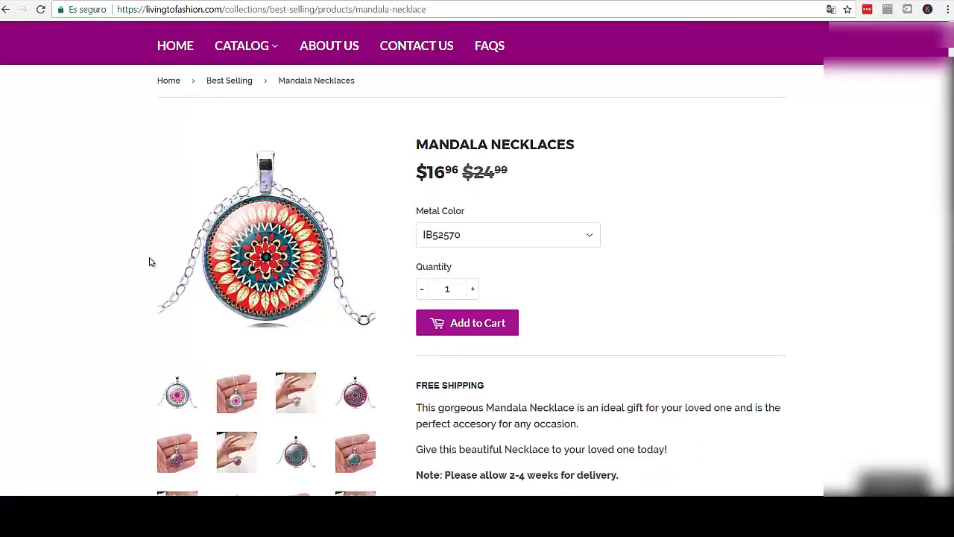
scroll(416, 308, down, 1)
drag(416, 260, 491, 265)
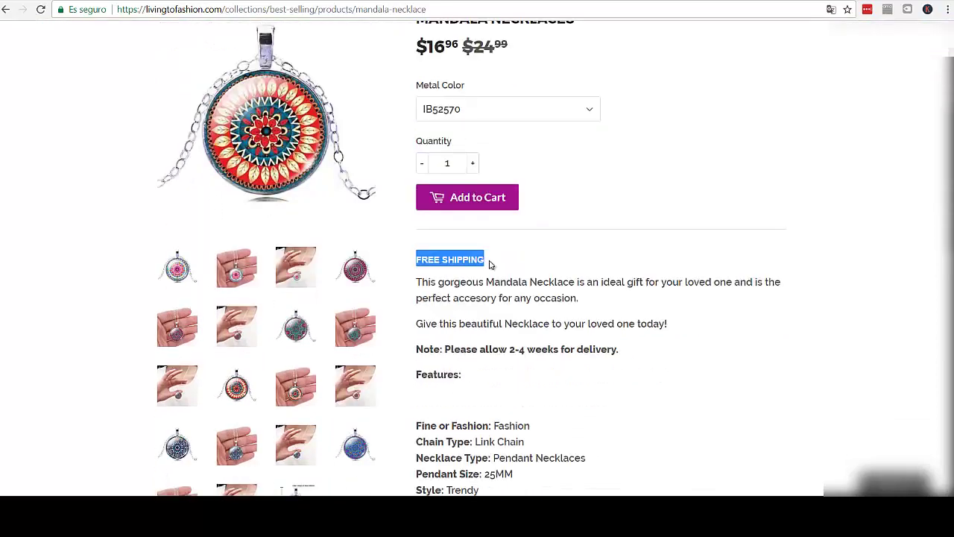
- Scroll through the necklace's features, empty reviews and footer, then back to the top
scroll(471, 291, down, 1)
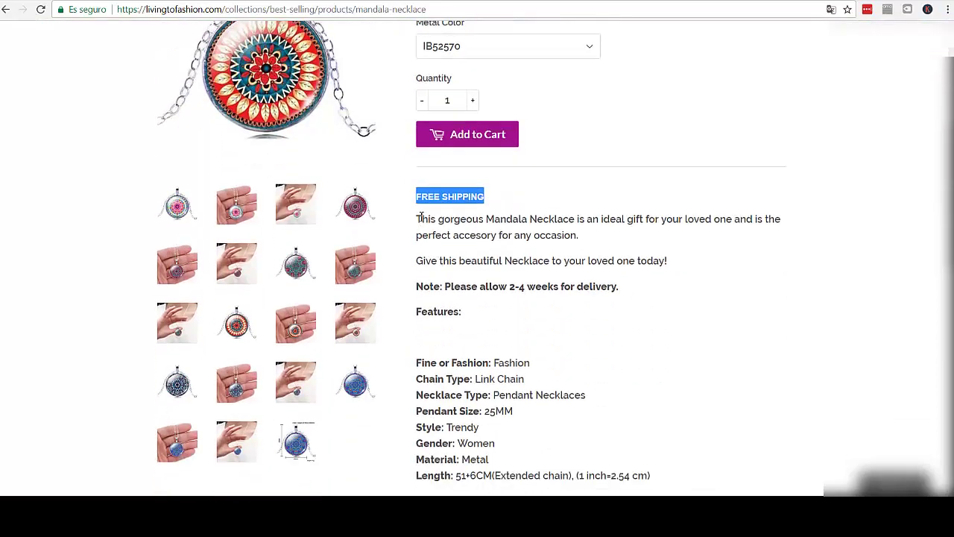
scroll(421, 217, down, 1)
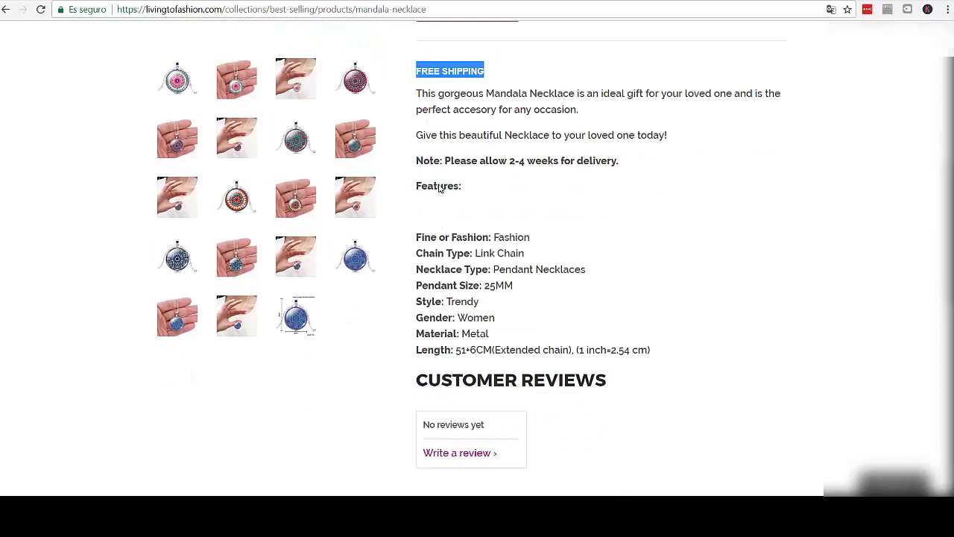
scroll(462, 238, down, 1)
scroll(460, 242, down, 1)
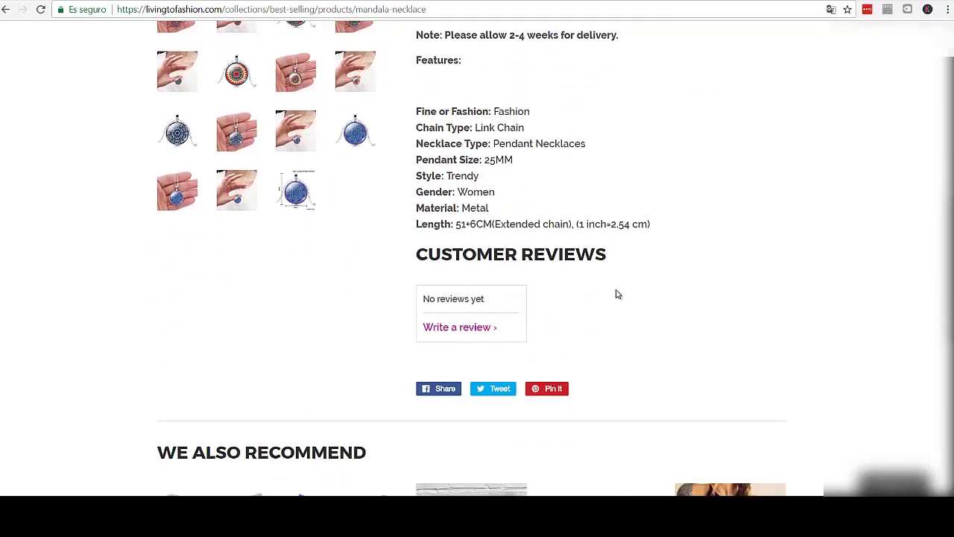
scroll(605, 298, up, 2)
scroll(604, 292, down, 8)
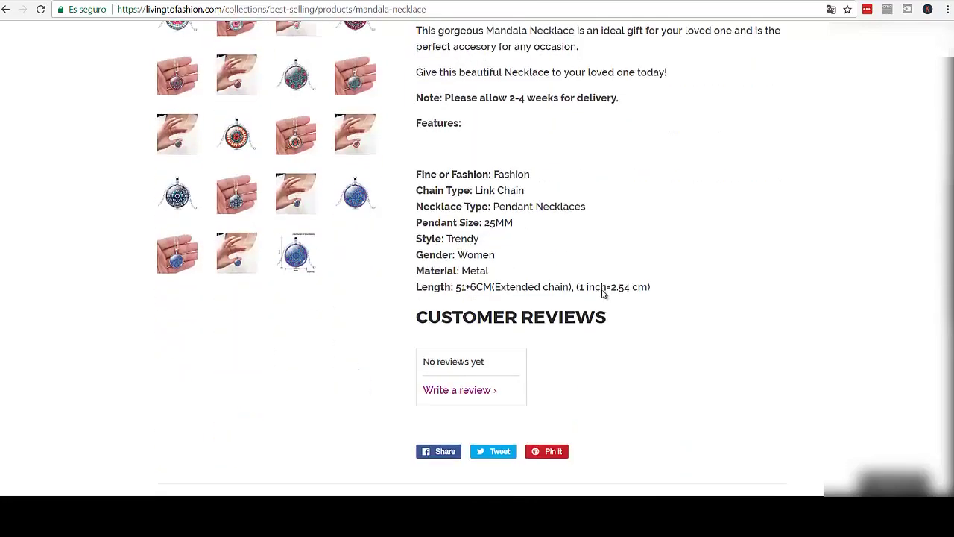
scroll(596, 289, up, 15)
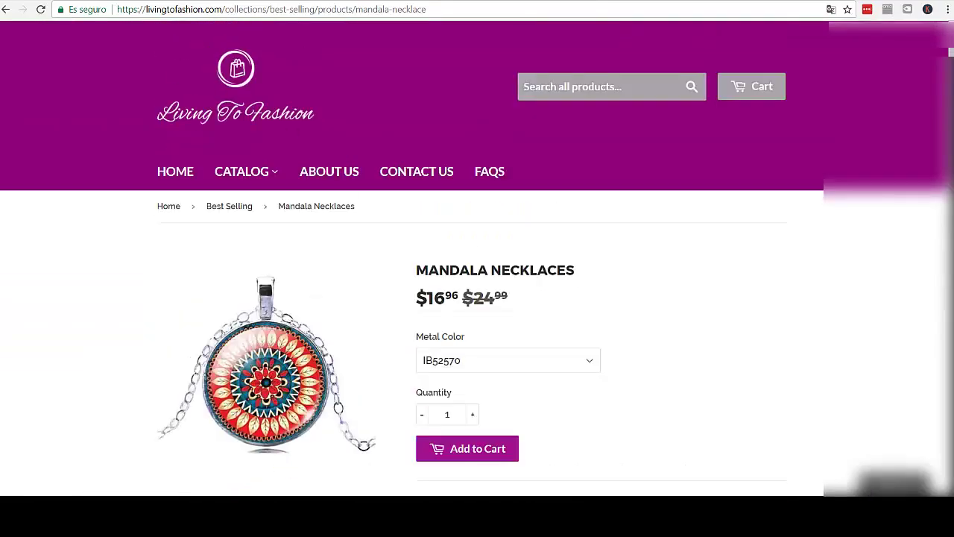
- Compare the Facebook shop's Best Selling listings with the store's Mandala Necklaces page
click(160, 0)
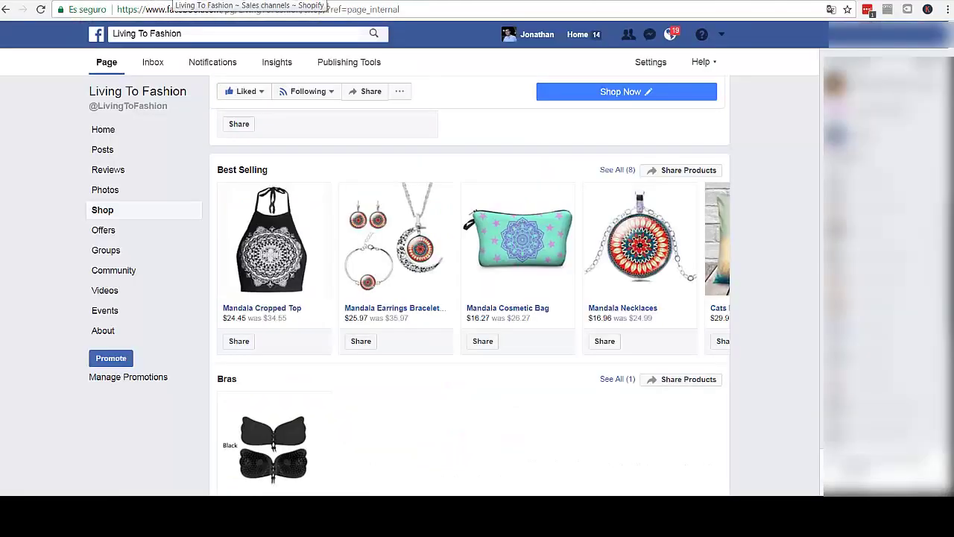
click(283, 1)
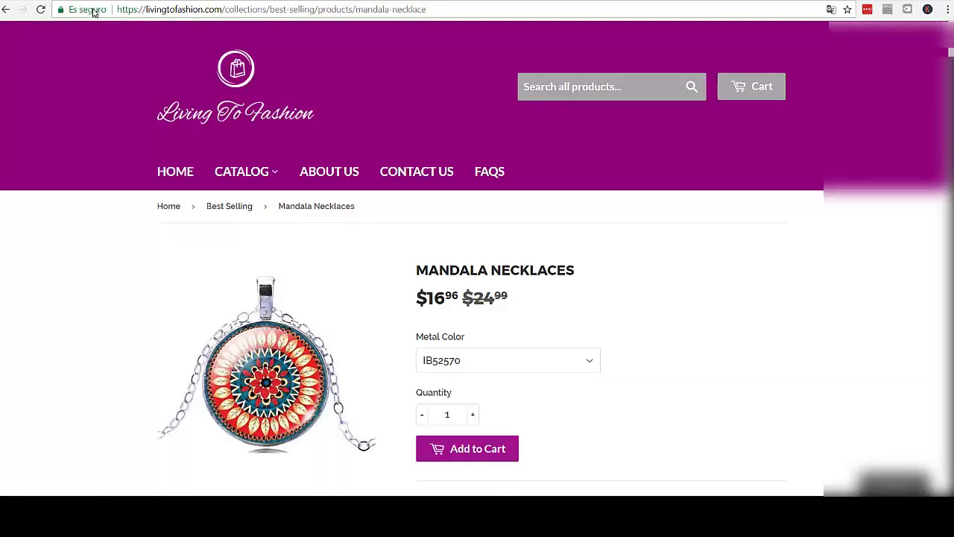
click(141, 1)
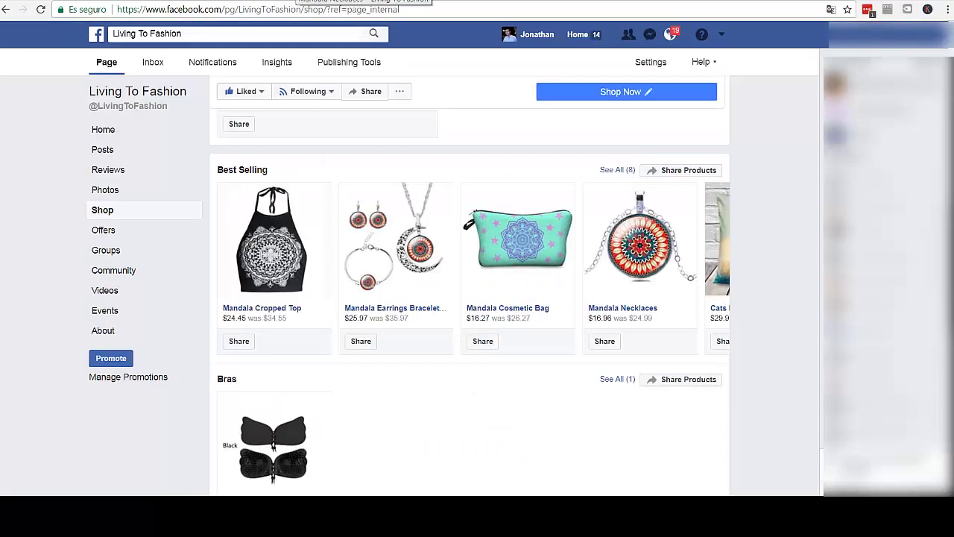
click(299, 0)
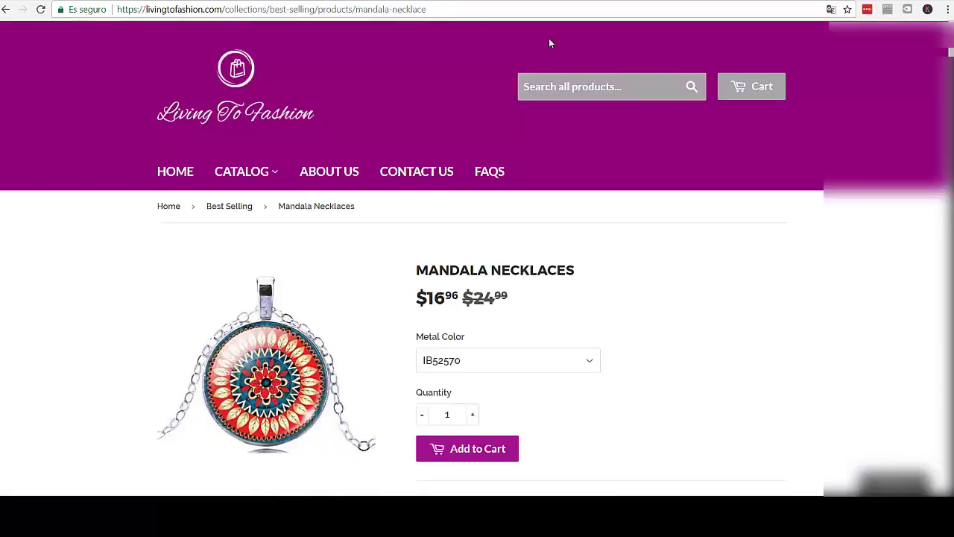
click(112, 2)
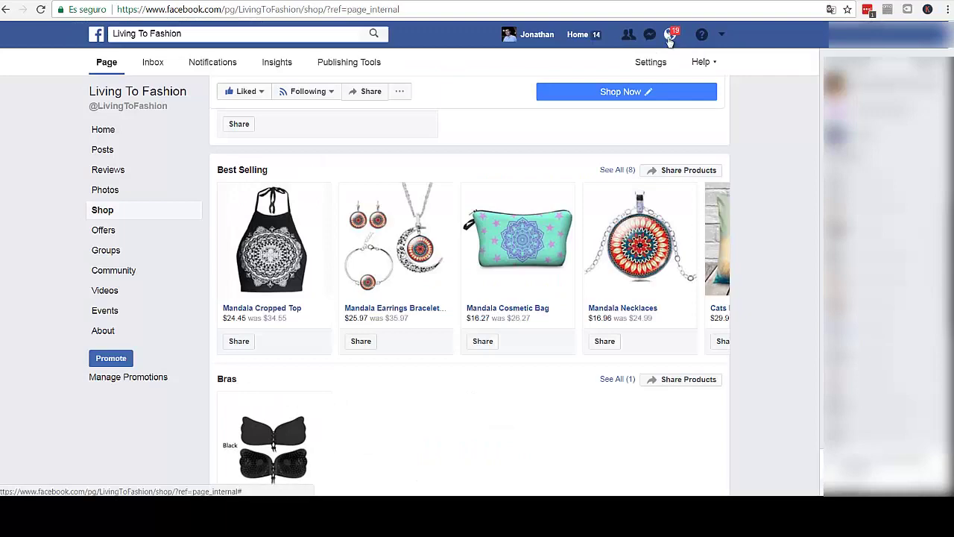
- Check Facebook's recent notifications, then return to Shopify's Sales channels page
click(669, 41)
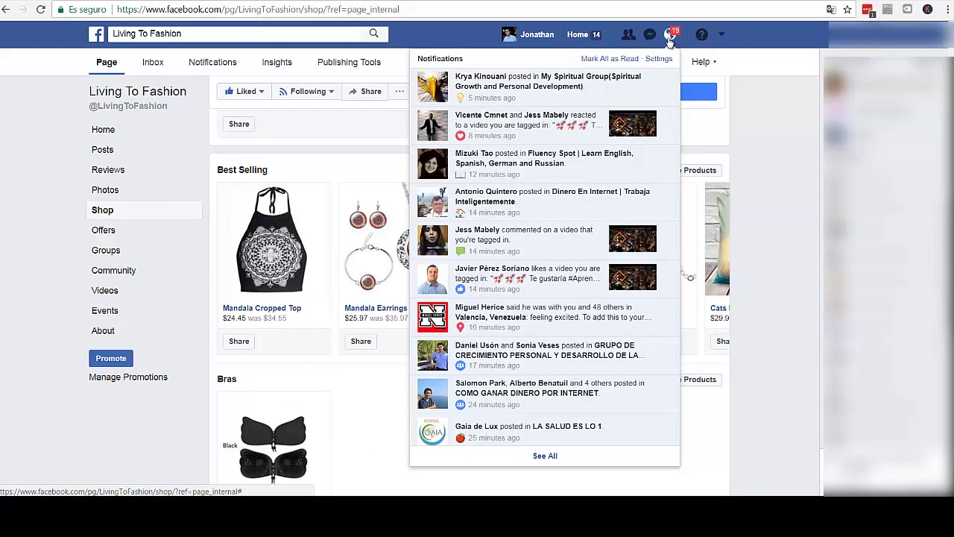
click(669, 41)
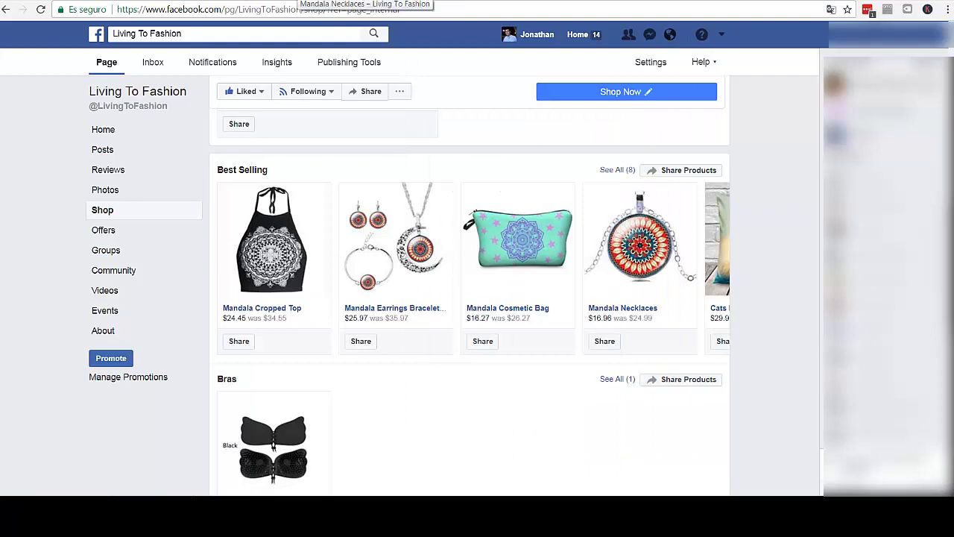
key(ctrl+Tab)
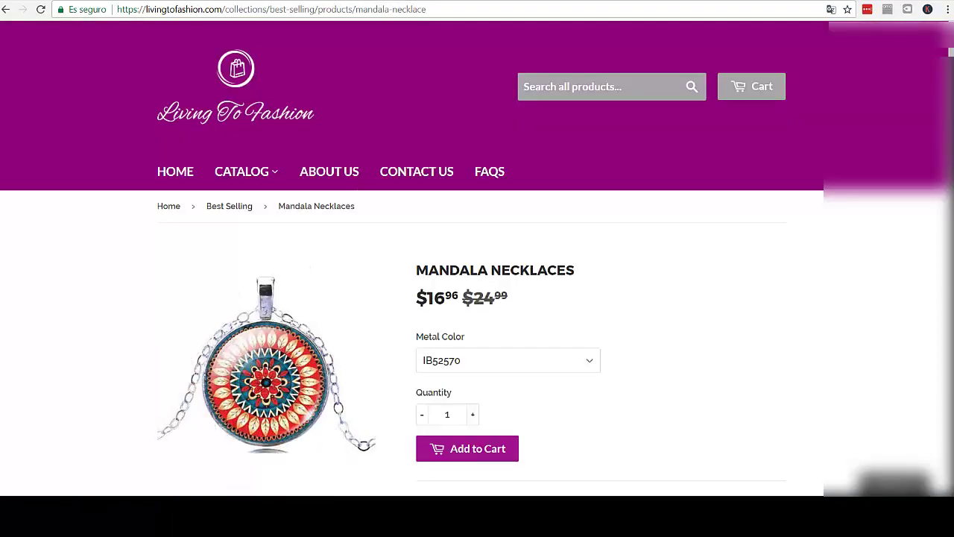
key(ctrl+Tab)
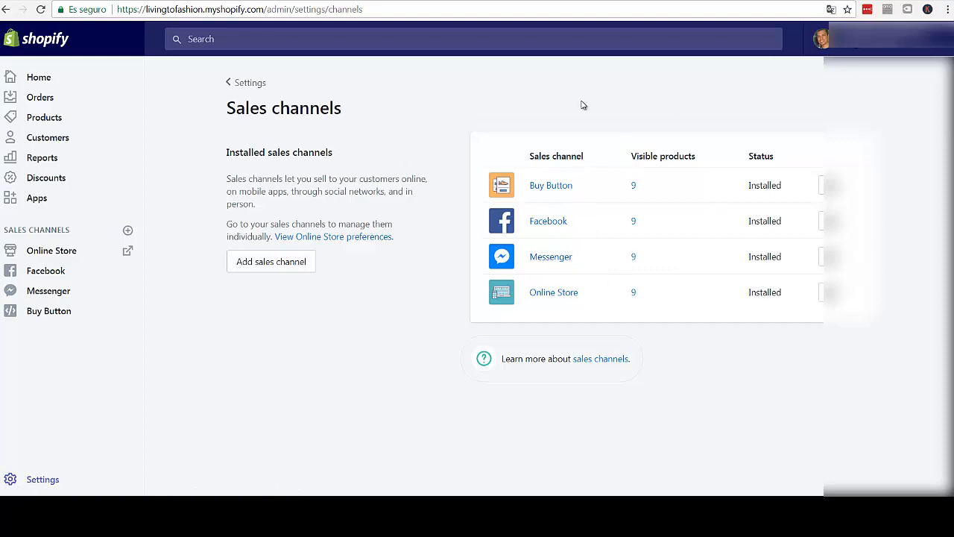
- Open the Add sales channel dialog from the Sales channels page
click(277, 267)
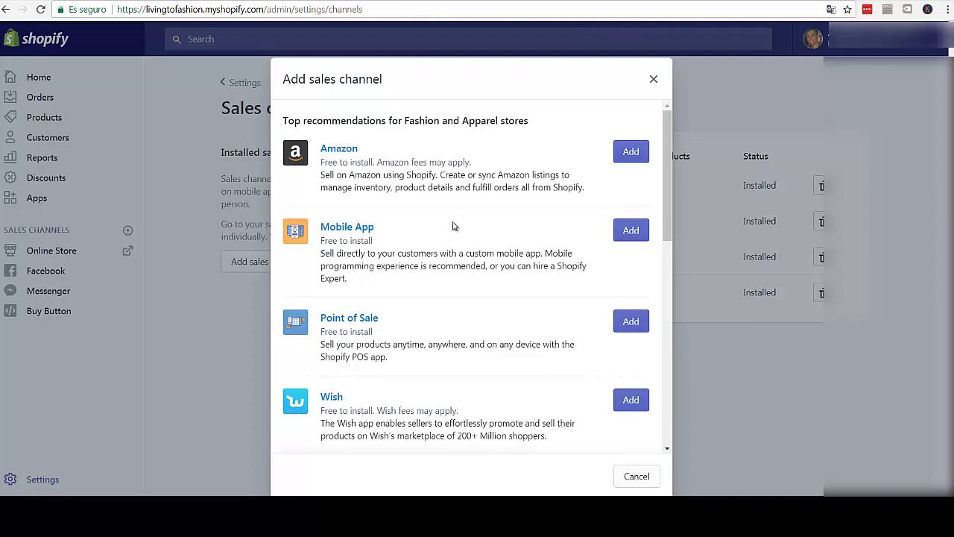
- Look over Amazon, Mobile App, Point of Sale, Wish and unavailable channels, then close the dialog
scroll(438, 206, down, 1)
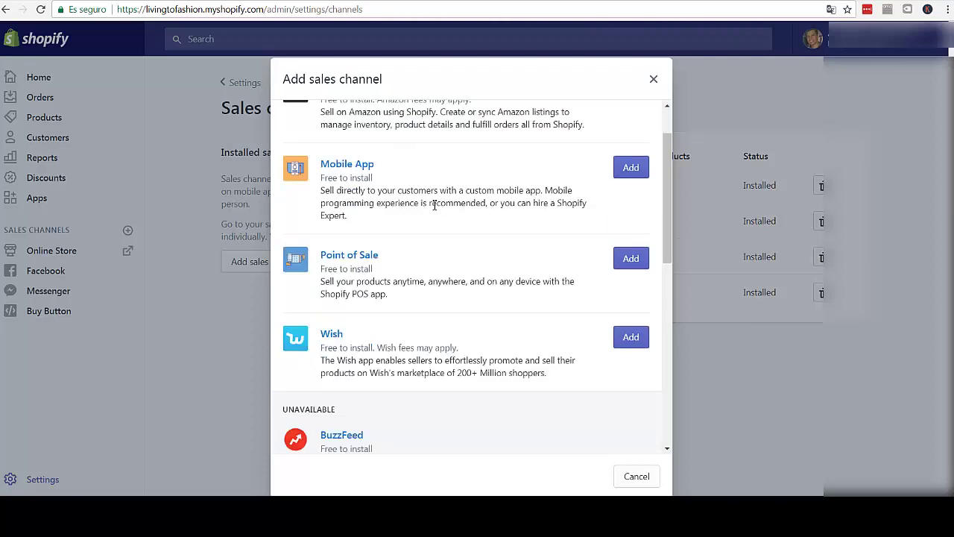
scroll(438, 207, down, 1)
scroll(437, 206, up, 2)
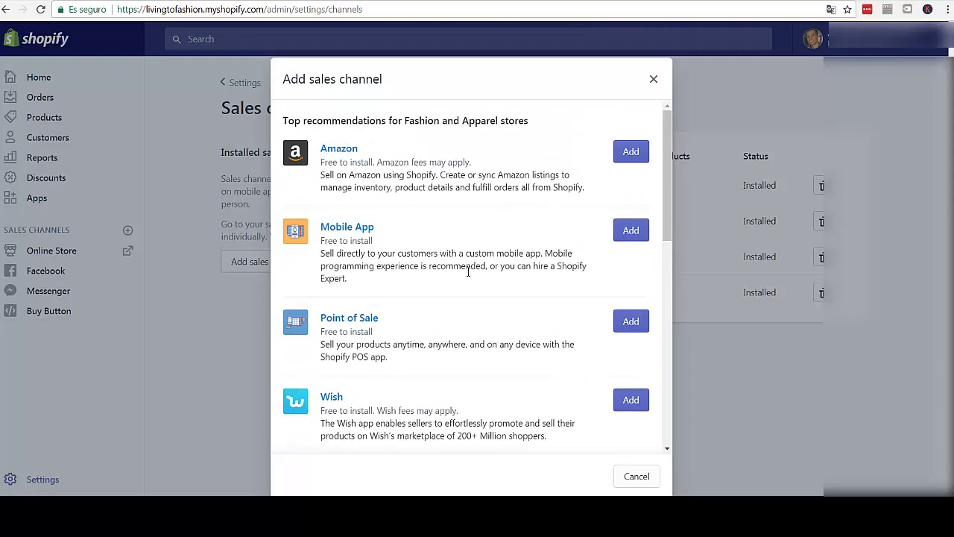
scroll(465, 276, down, 2)
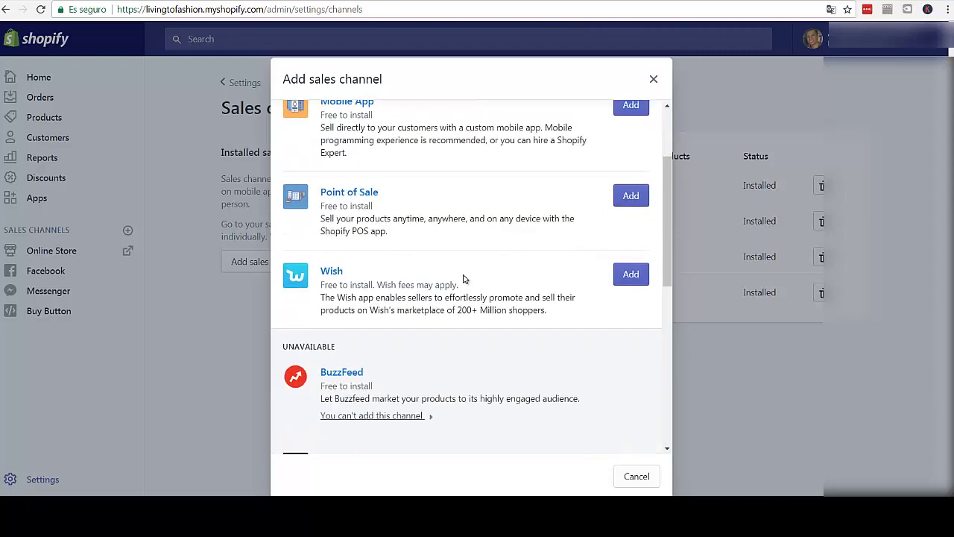
scroll(463, 278, up, 2)
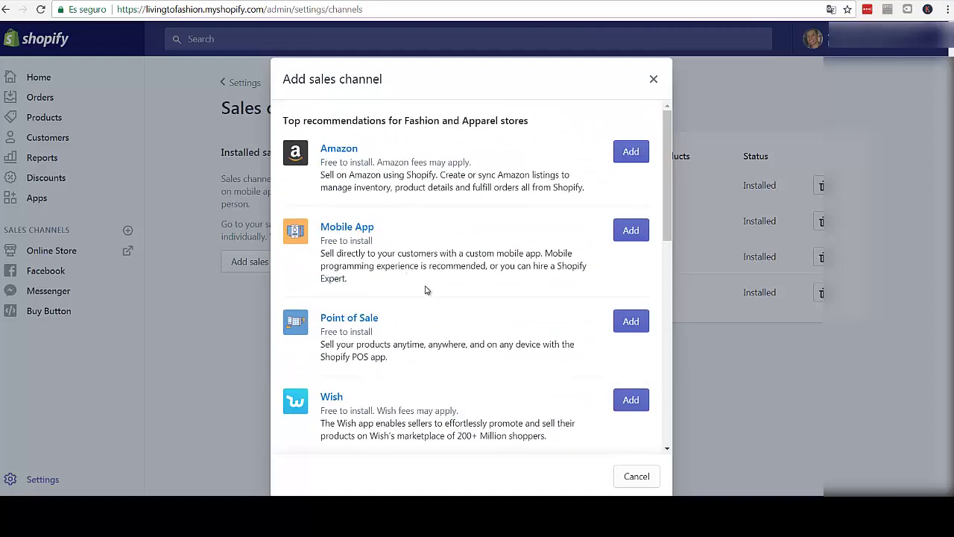
scroll(431, 287, down, 1)
scroll(431, 290, down, 4)
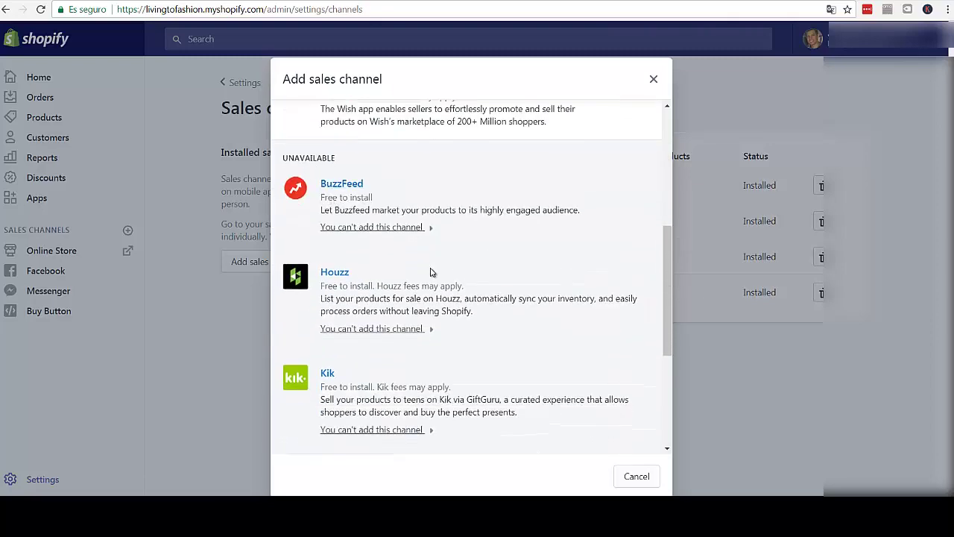
scroll(431, 273, down, 3)
scroll(429, 273, down, 1)
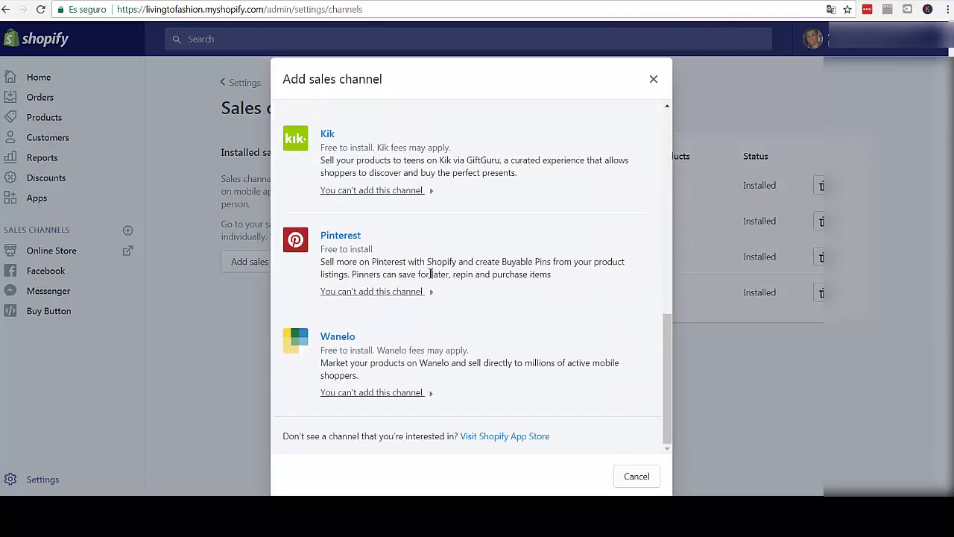
scroll(430, 275, up, 8)
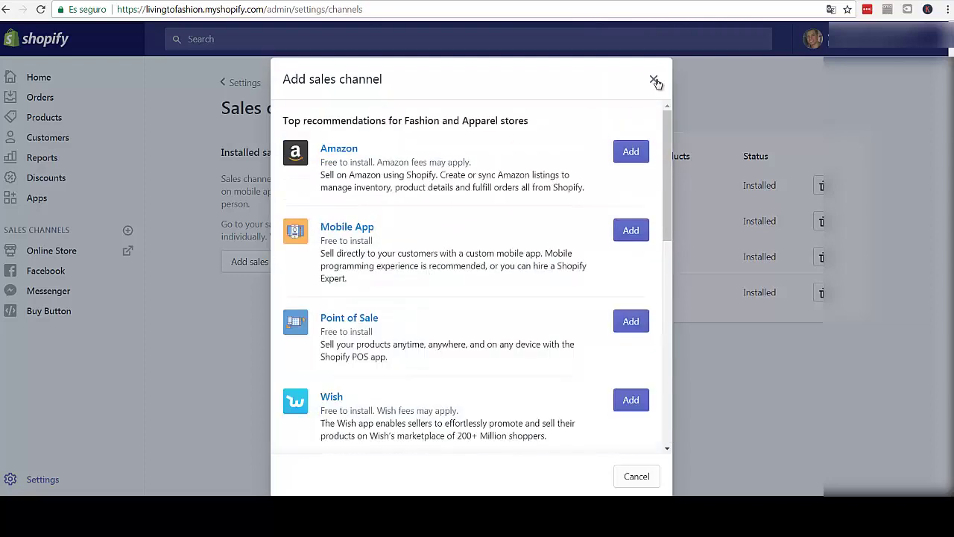
click(654, 80)
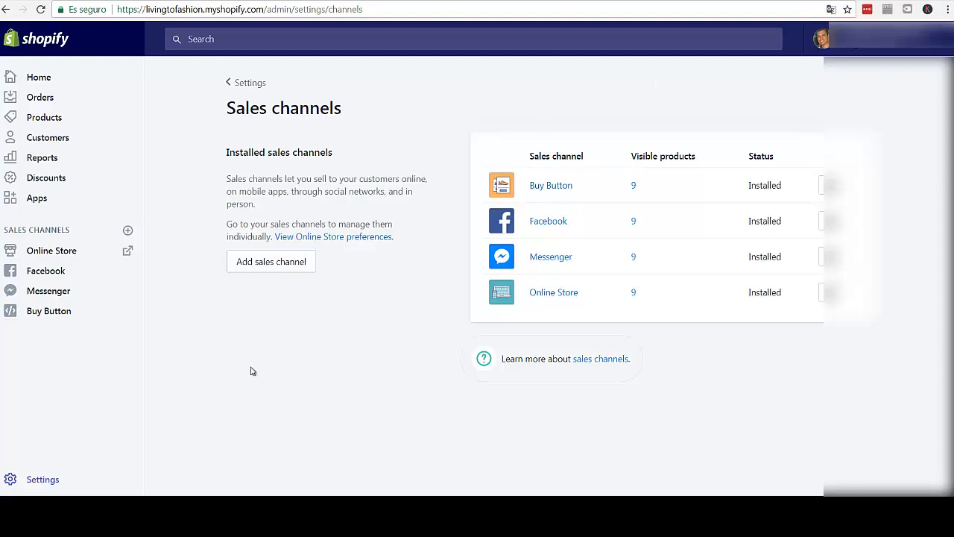
- Return from Sales channels to the Settings overview and open the Account settings page
click(250, 83)
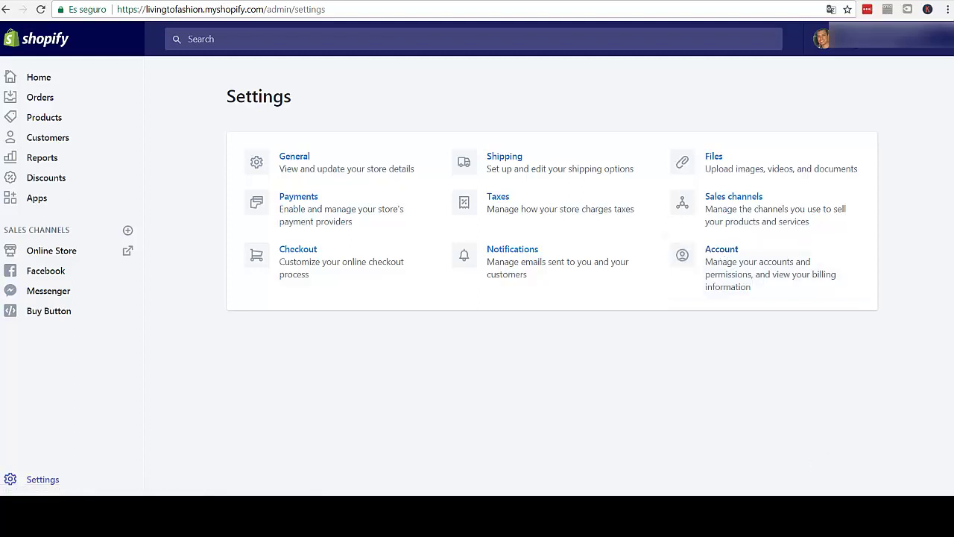
click(331, 508)
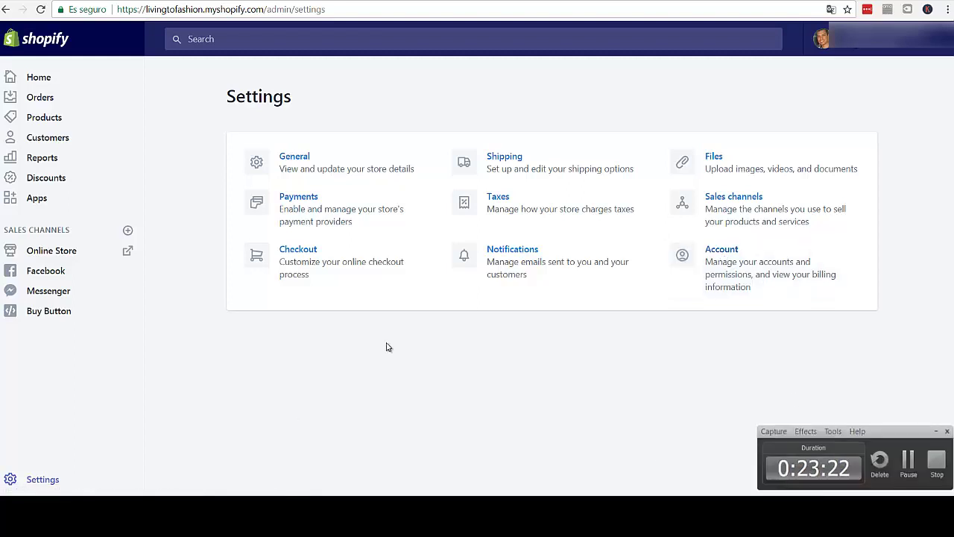
click(647, 341)
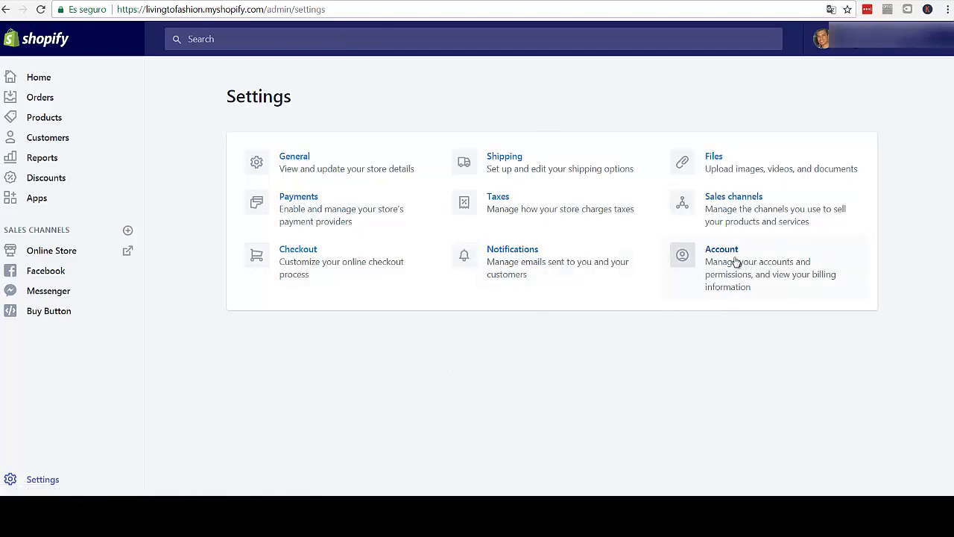
click(730, 261)
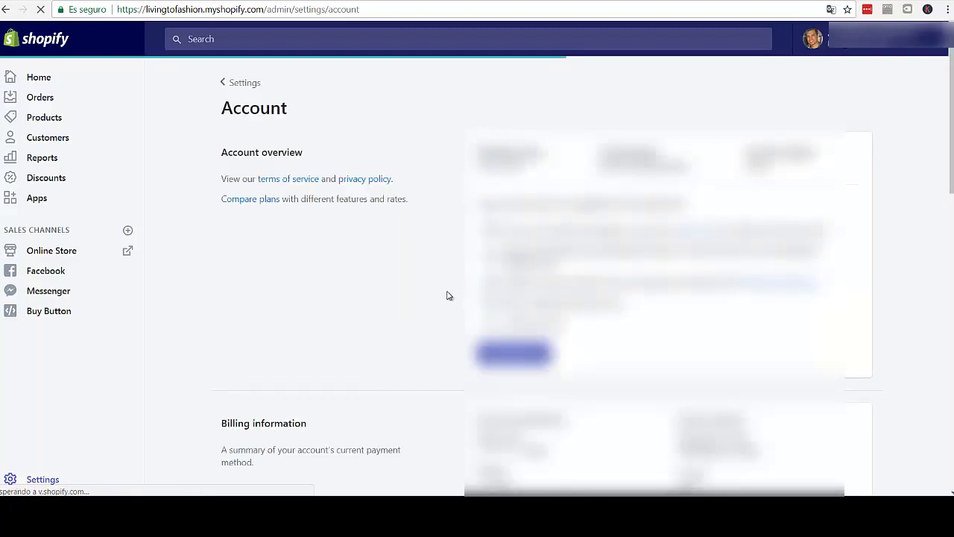
- Scroll down the Account page past the Basic Shopify plan to Billing information and Accounts and permissions
scroll(358, 281, down, 2)
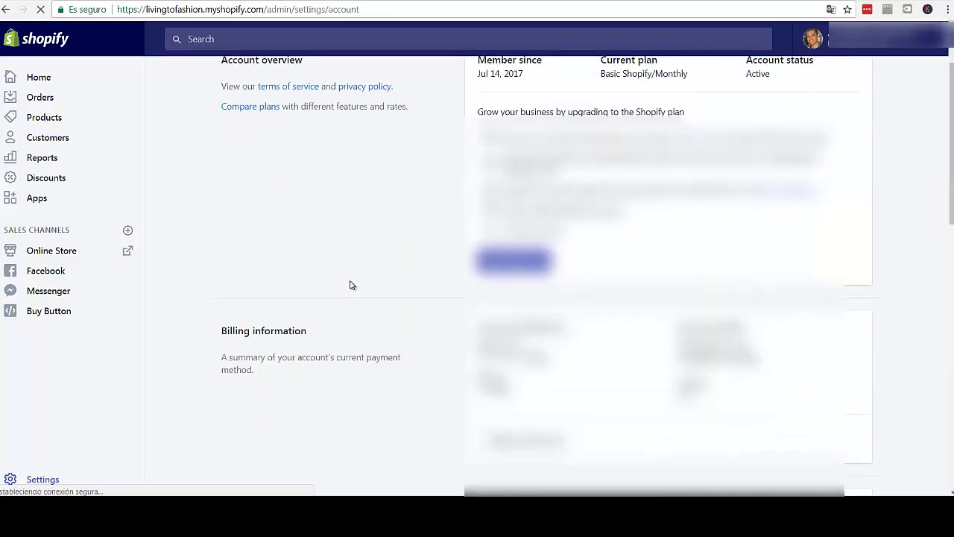
scroll(352, 284, down, 3)
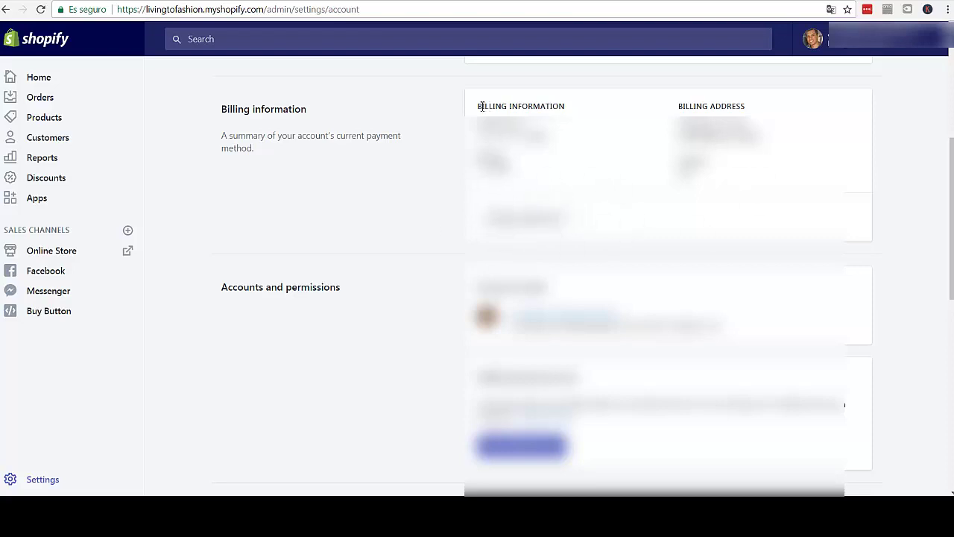
- Highlight the billing information and billing address details on the Account page
drag(477, 110, 561, 109)
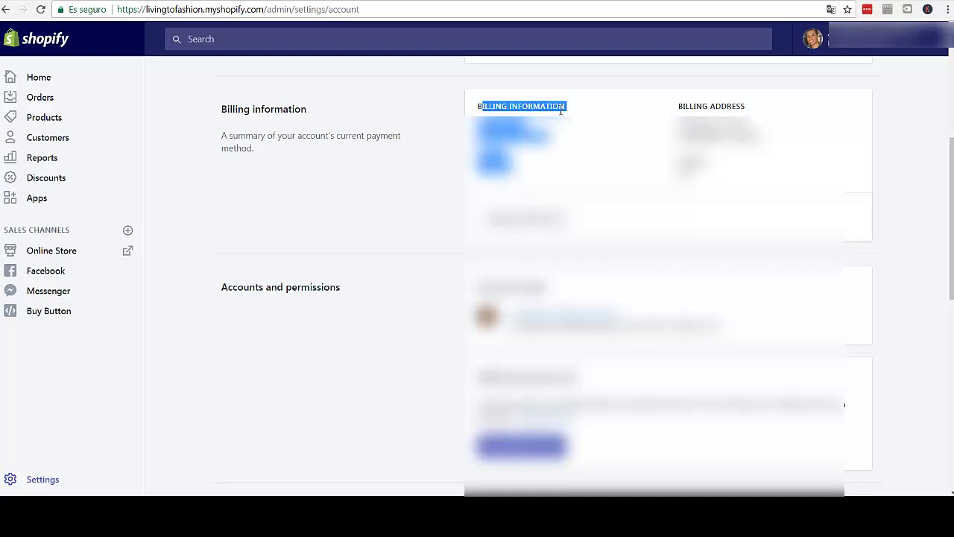
drag(747, 109, 679, 117)
click(507, 111)
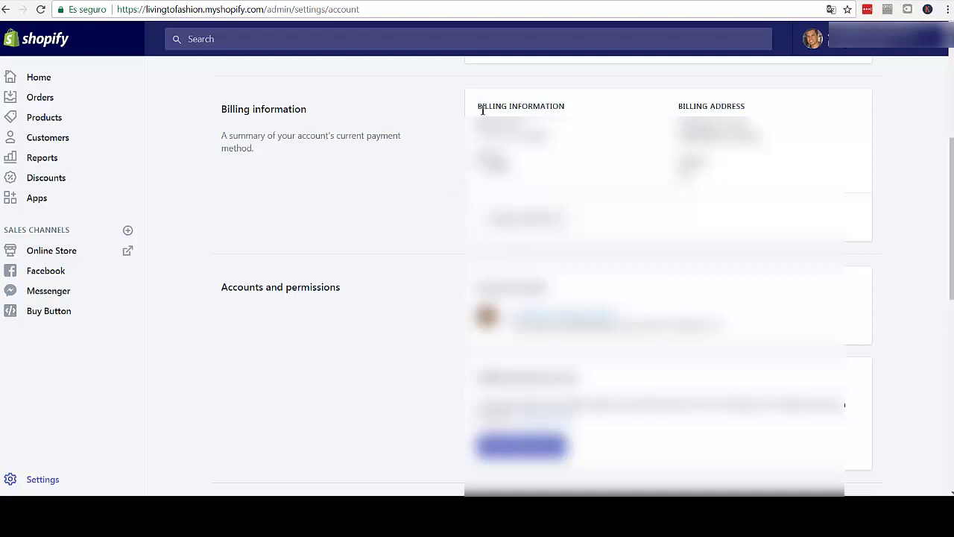
drag(482, 110, 704, 187)
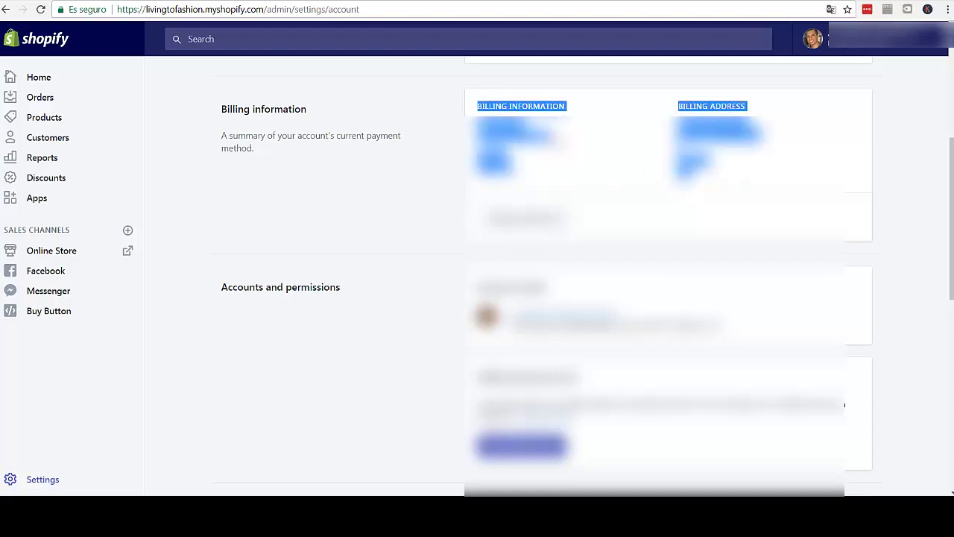
click(705, 187)
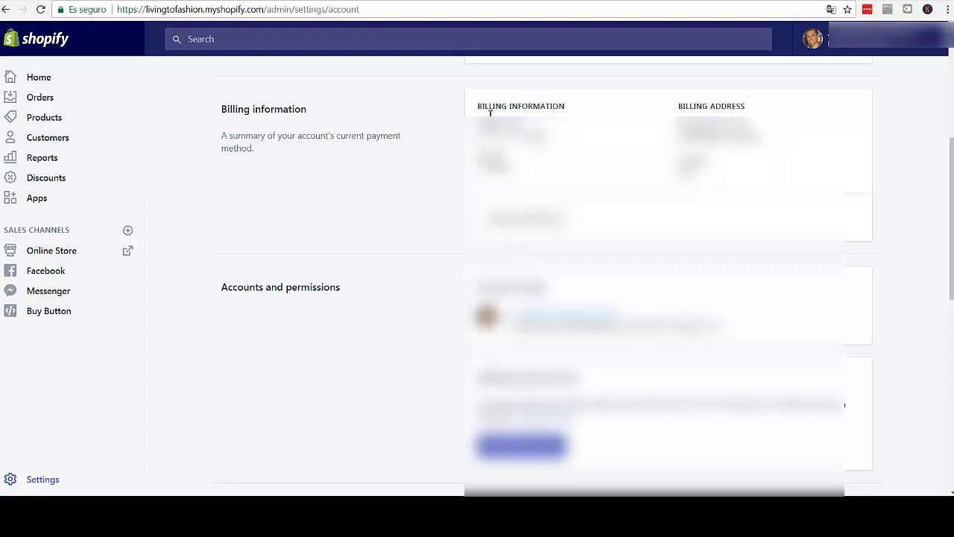
drag(489, 112, 714, 183)
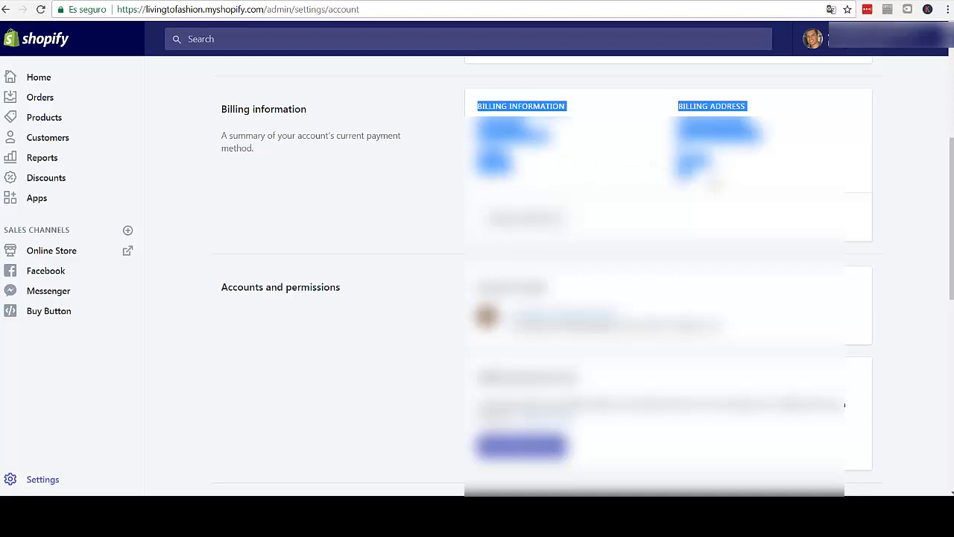
click(715, 182)
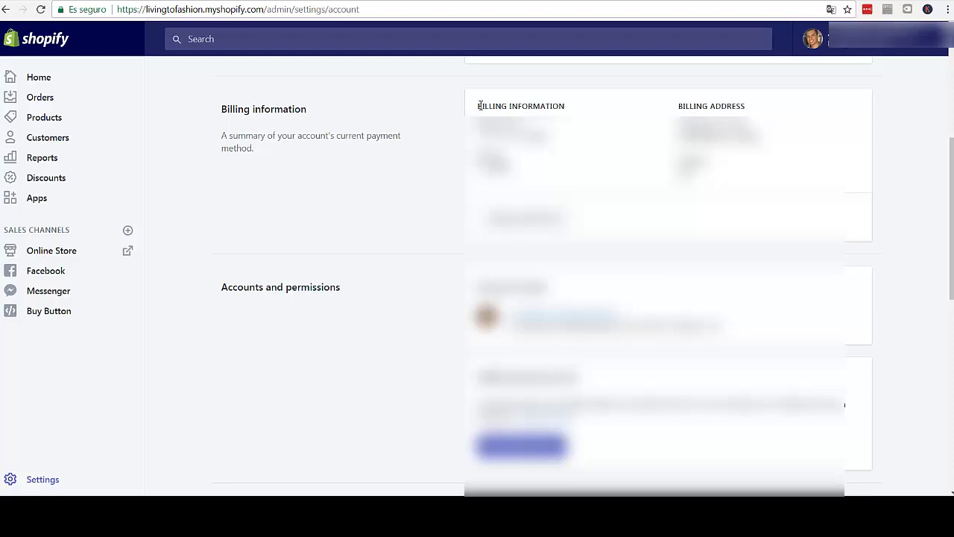
- Review the billing details once more, then go to Online Store Themes showing the live Supply theme
drag(481, 106, 712, 183)
click(531, 181)
click(32, 484)
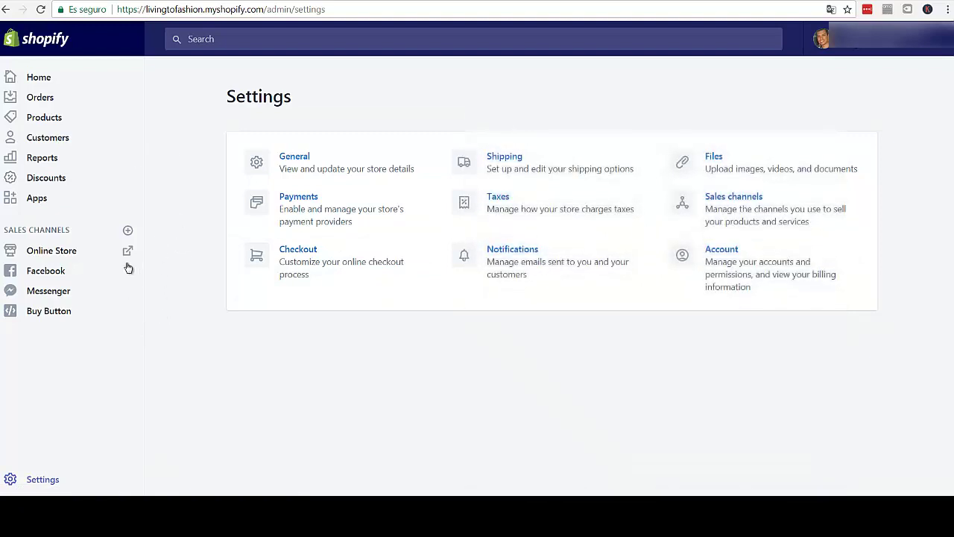
click(51, 255)
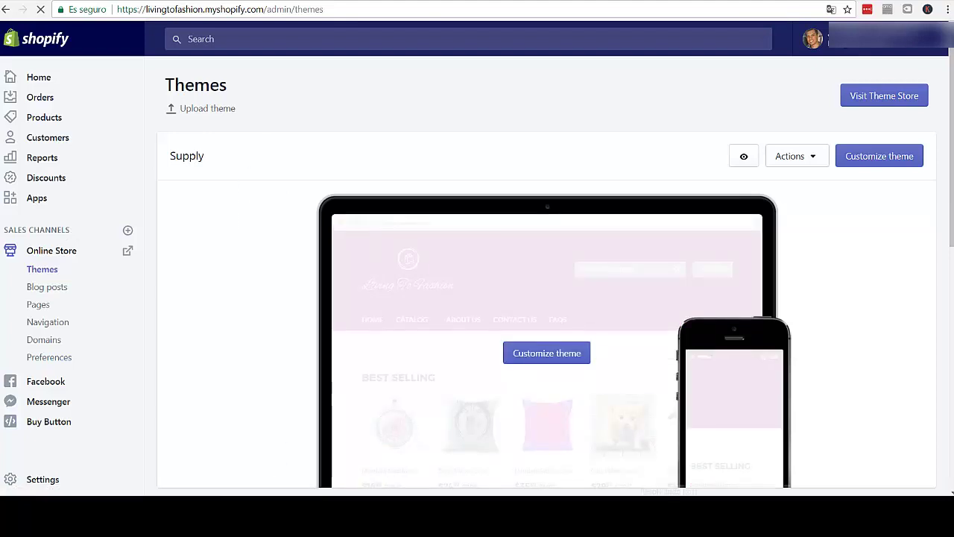
scroll(547, 299, down, 1)
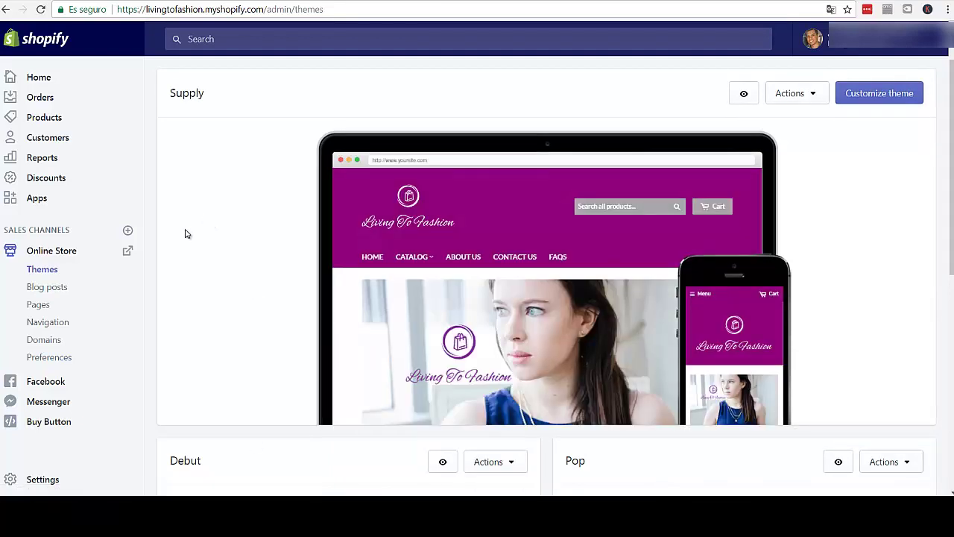
mouse_move(494, 251)
scroll(877, 246, down, 3)
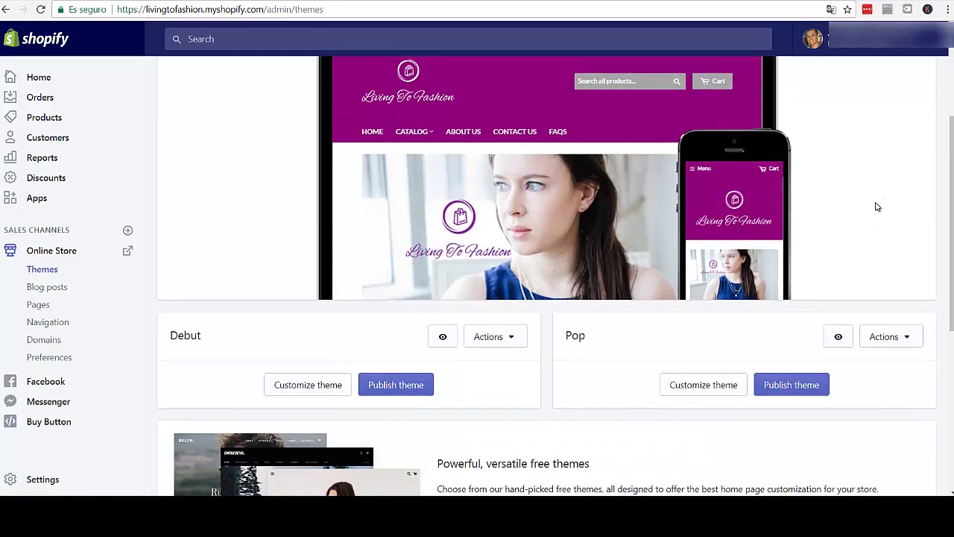
scroll(877, 207, up, 1)
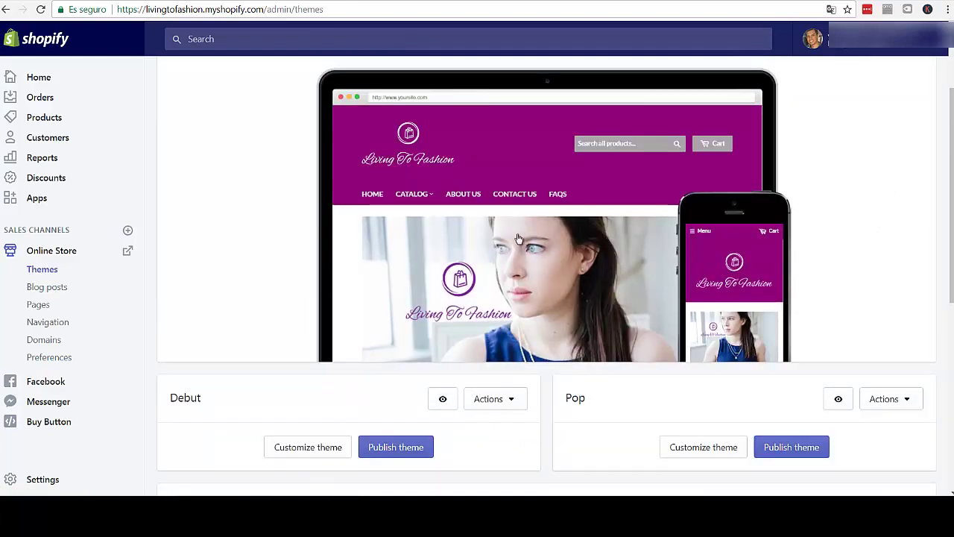
mouse_move(842, 237)
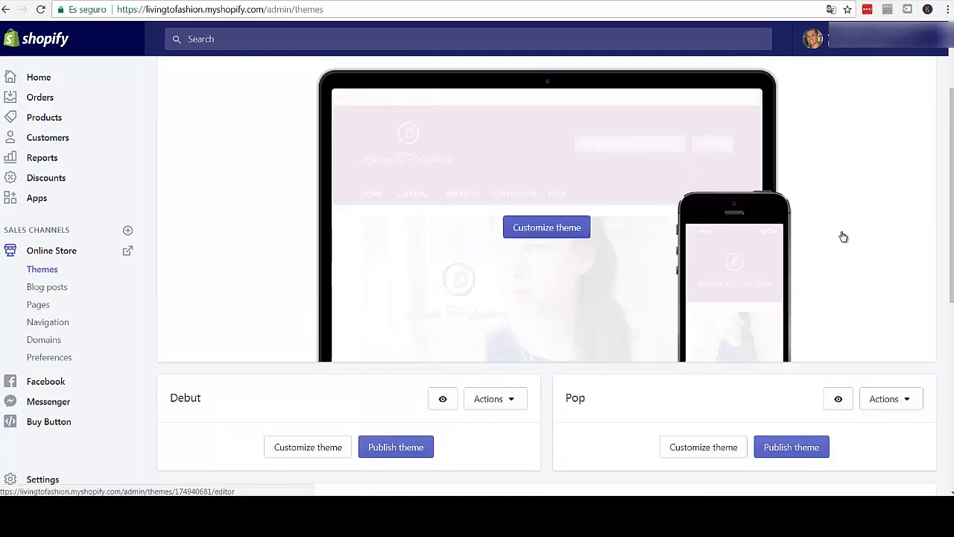
click(542, 233)
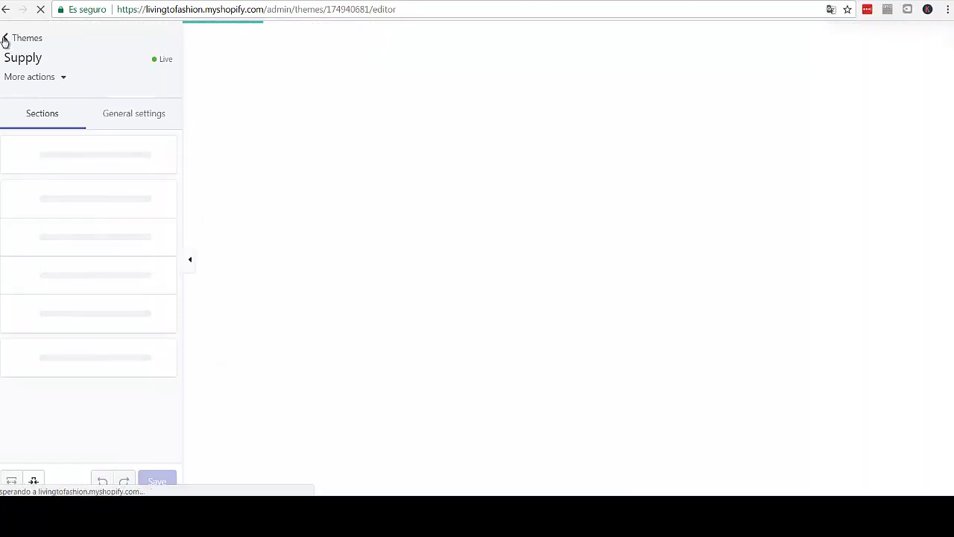
click(5, 41)
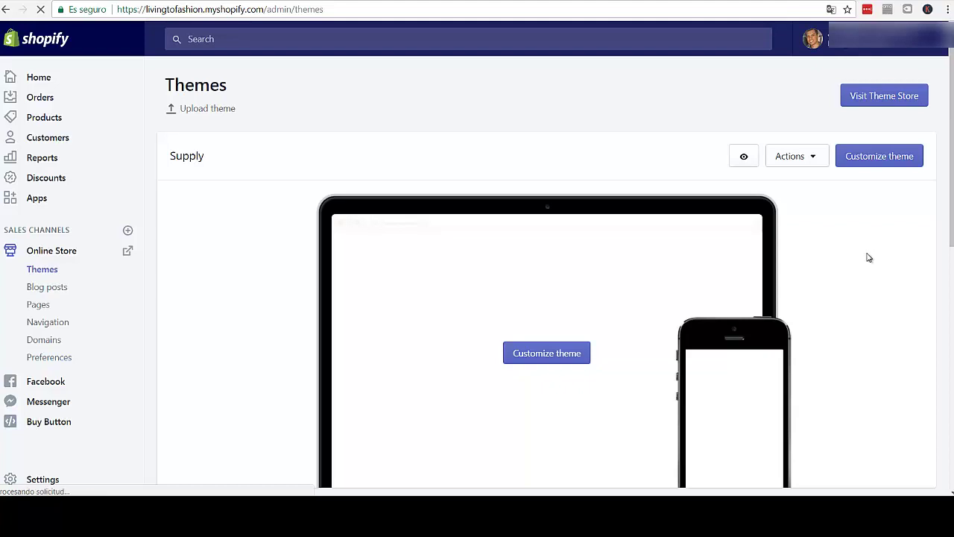
scroll(865, 261, down, 1)
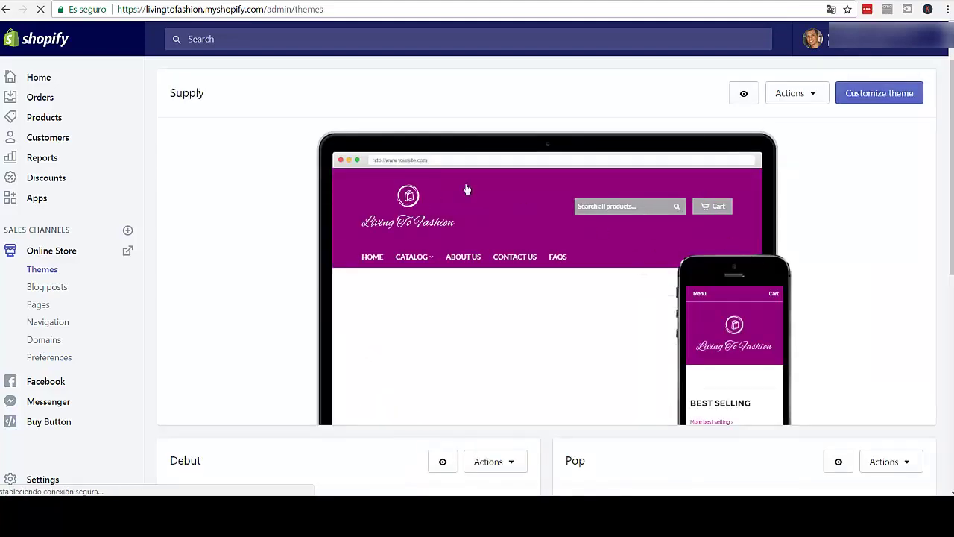
mouse_move(355, 225)
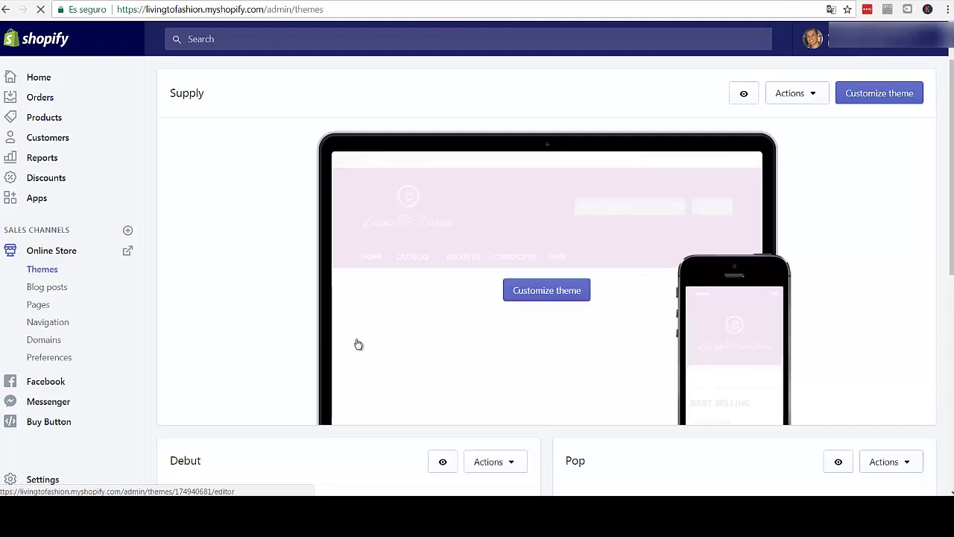
scroll(200, 463, down, 1)
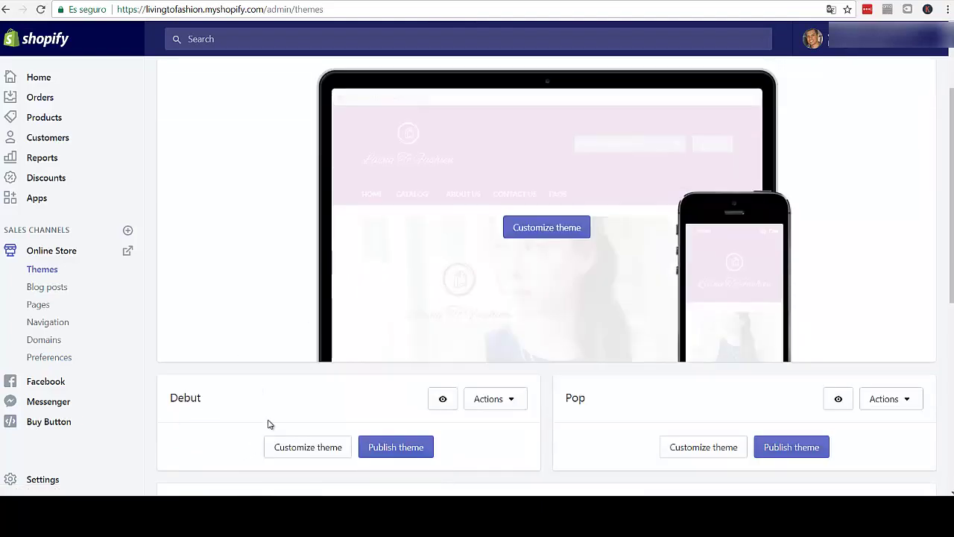
scroll(650, 414, down, 1)
scroll(649, 375, down, 2)
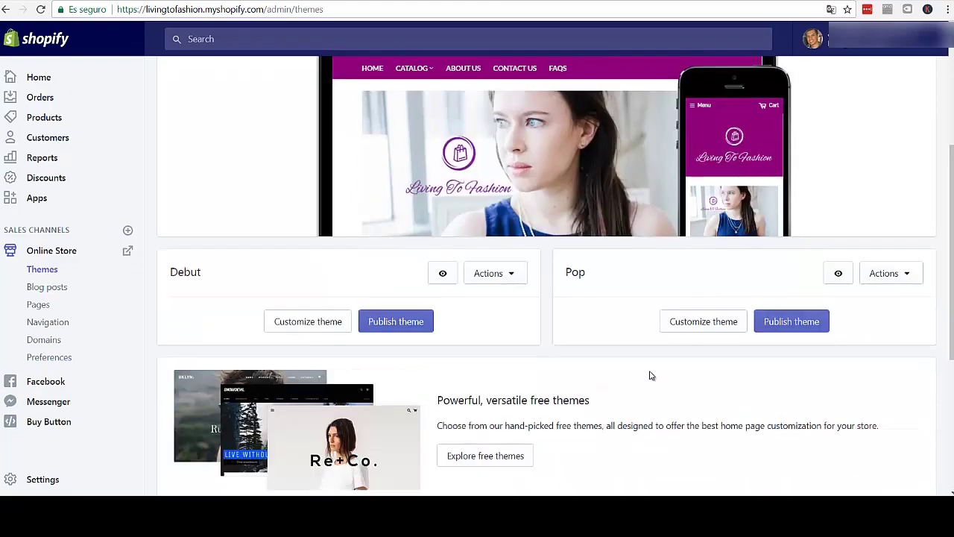
scroll(462, 372, down, 1)
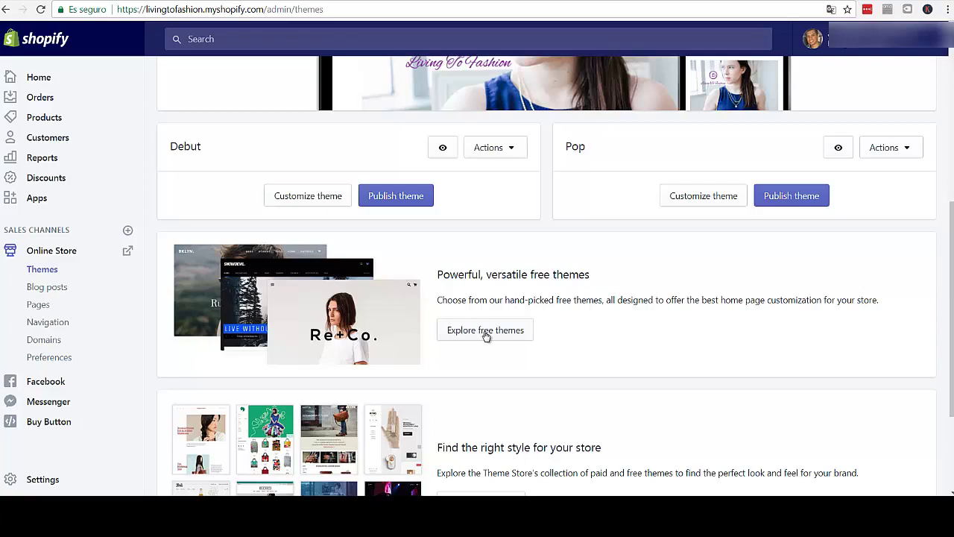
- Open the free themes collection and read the Venture theme's description and features
click(486, 330)
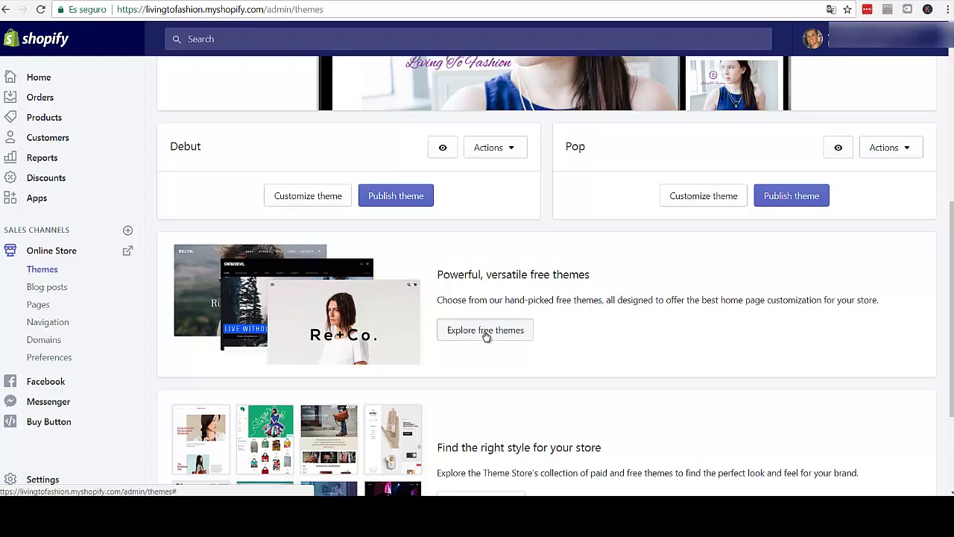
click(486, 333)
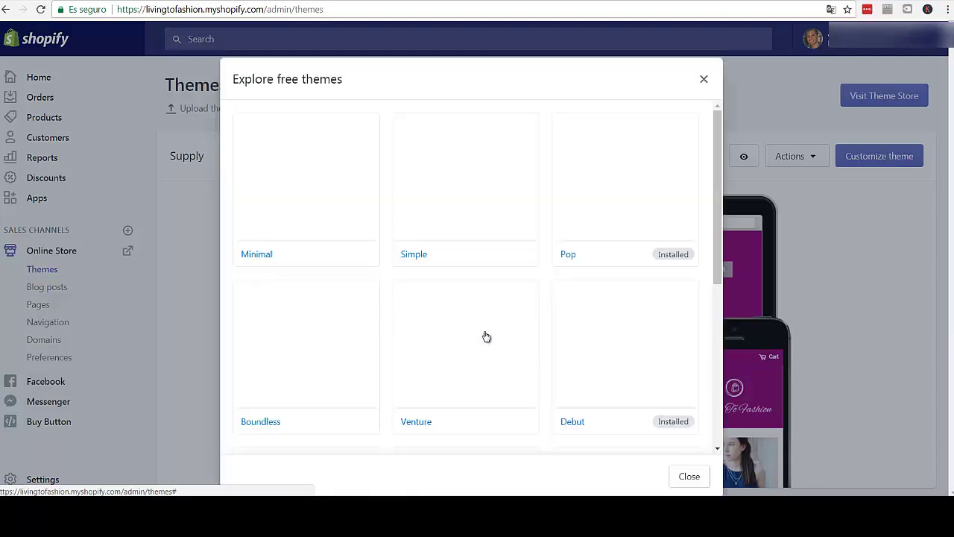
click(463, 278)
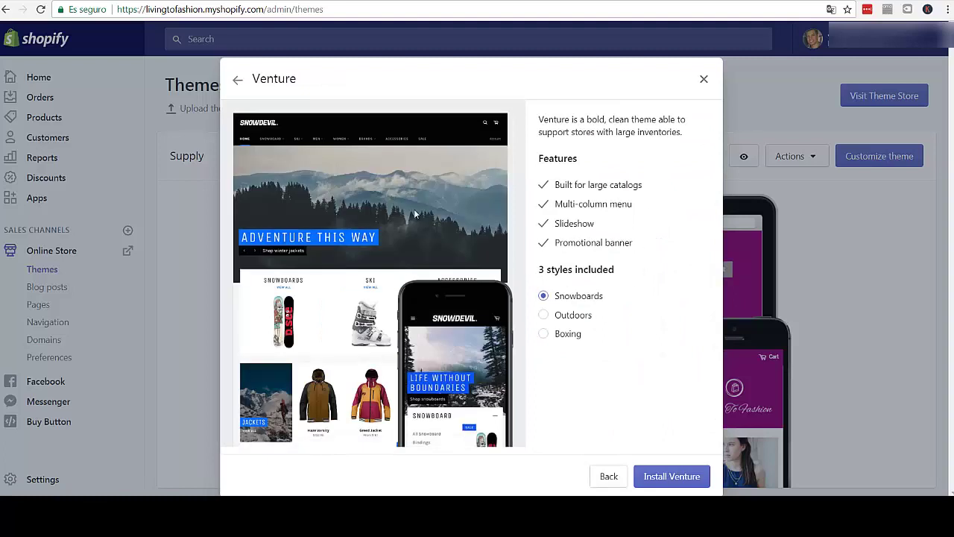
mouse_move(470, 228)
drag(540, 121, 574, 160)
click(646, 132)
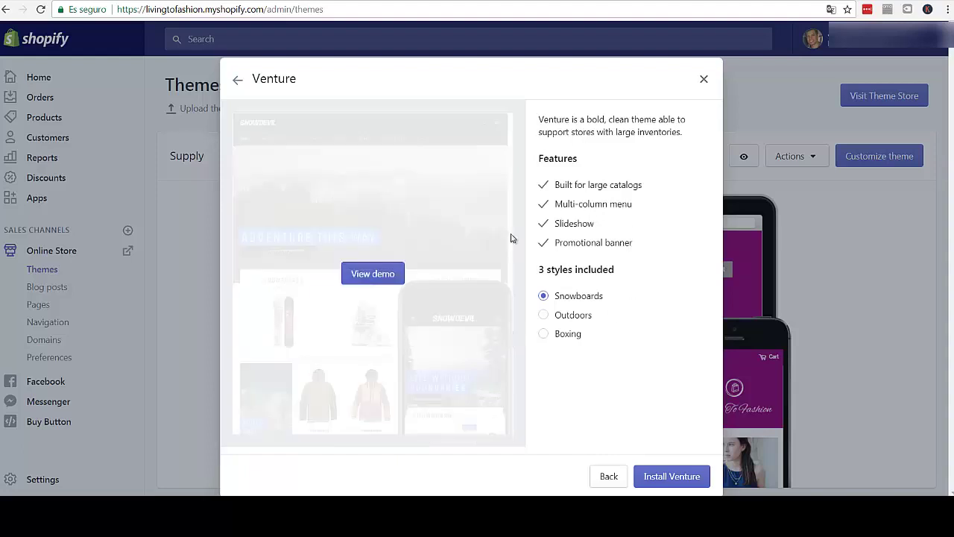
- Preview Venture's Outdoors, Boxing and Snowboards styles, then go back to the theme grid
click(545, 315)
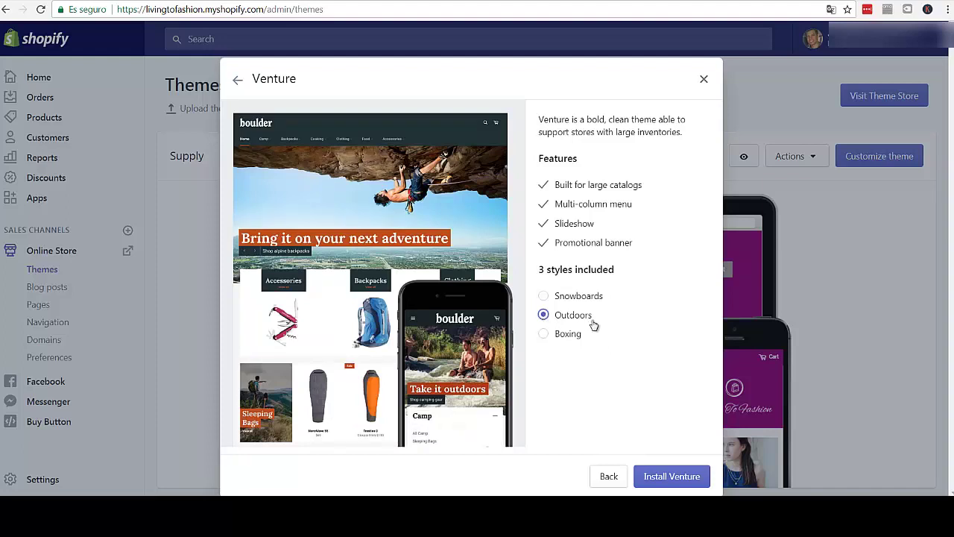
click(545, 336)
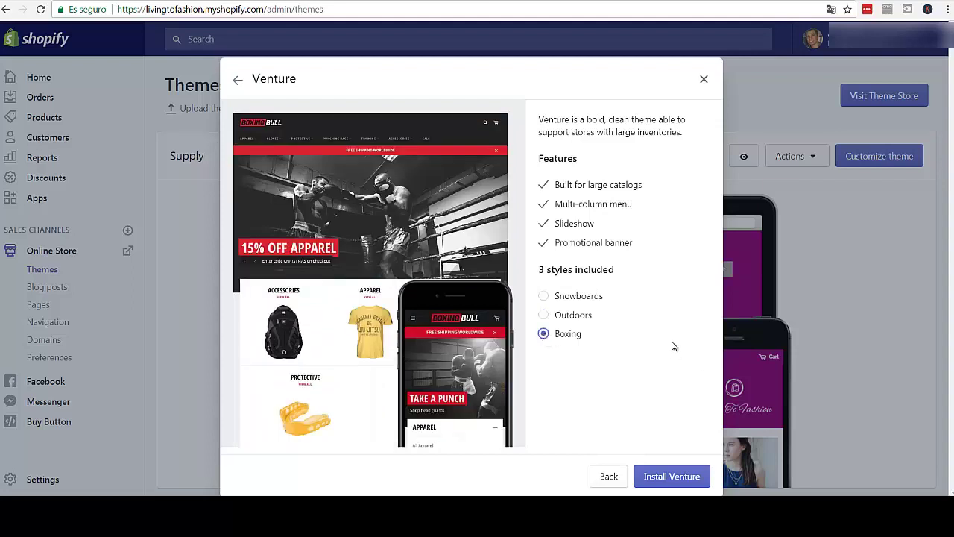
click(542, 296)
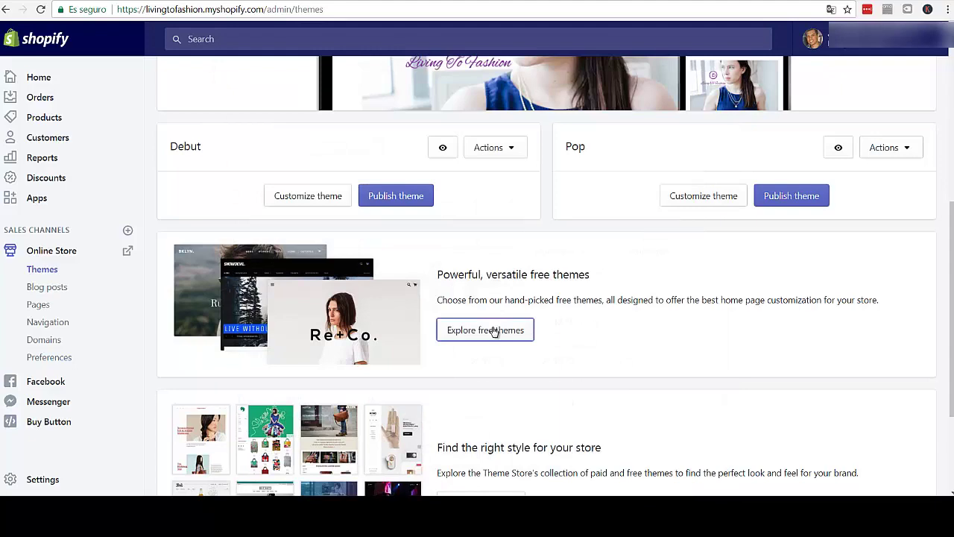
click(494, 331)
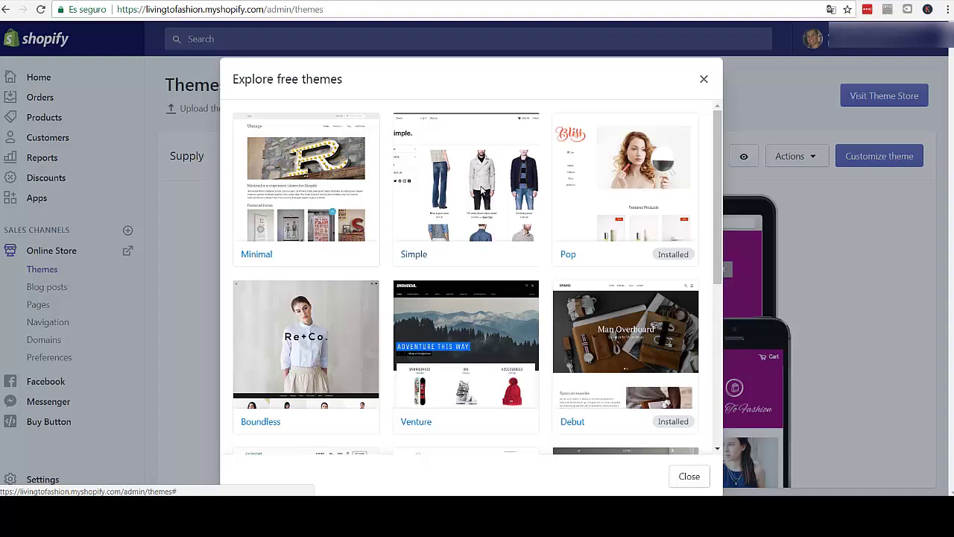
- Preview the Simple theme's Beauty style and check the installed Pop theme's details
click(483, 190)
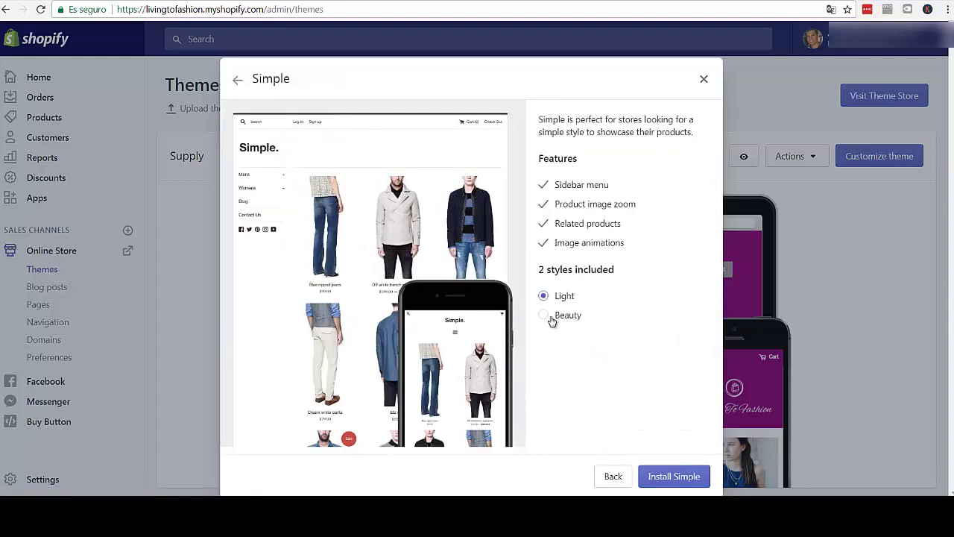
click(545, 315)
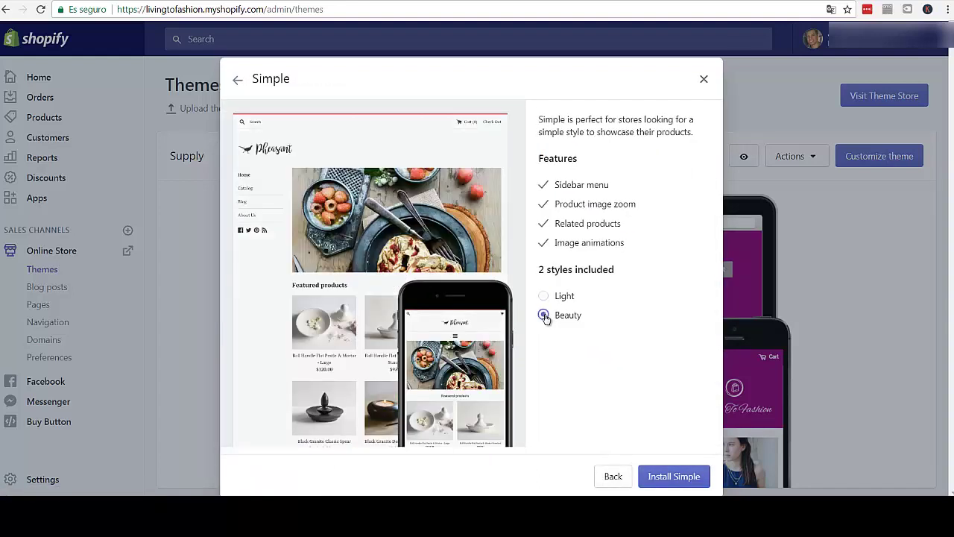
click(614, 477)
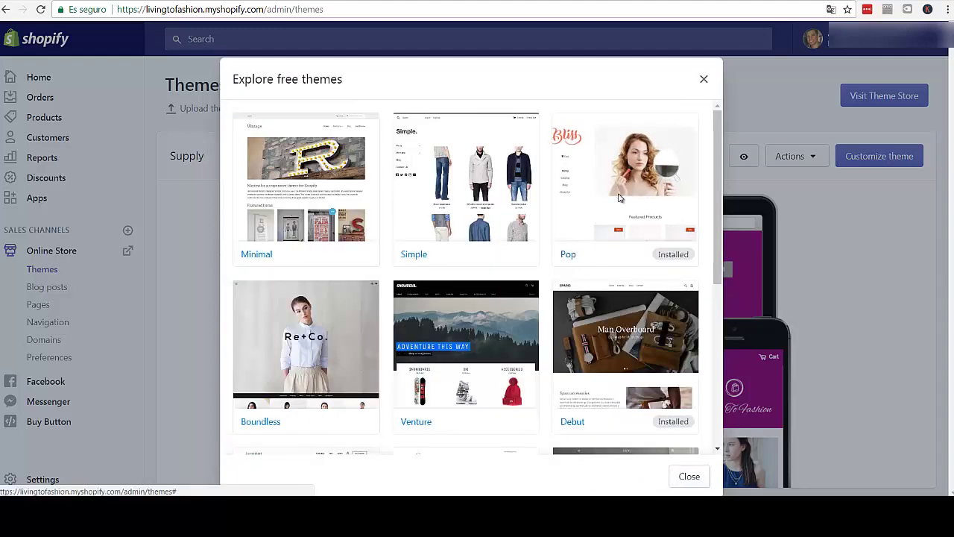
click(619, 198)
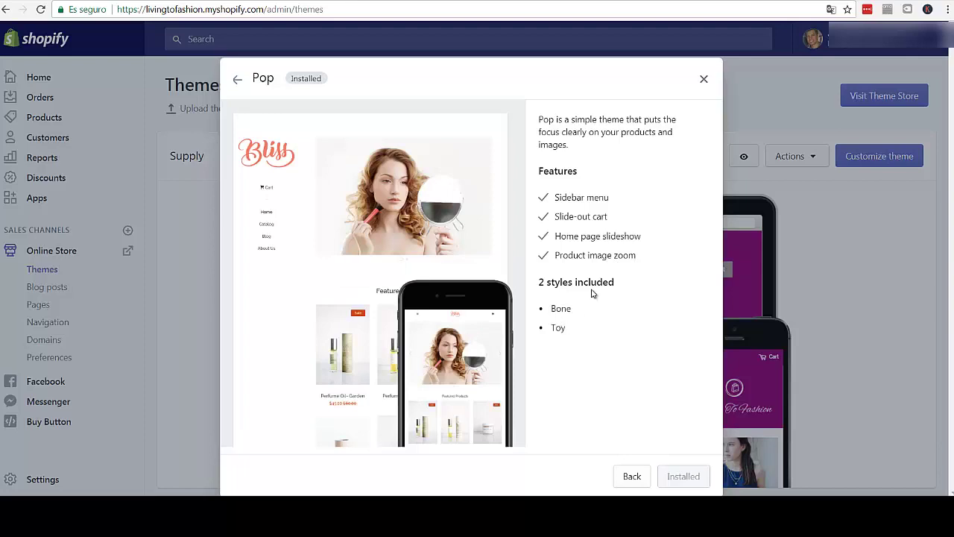
click(632, 477)
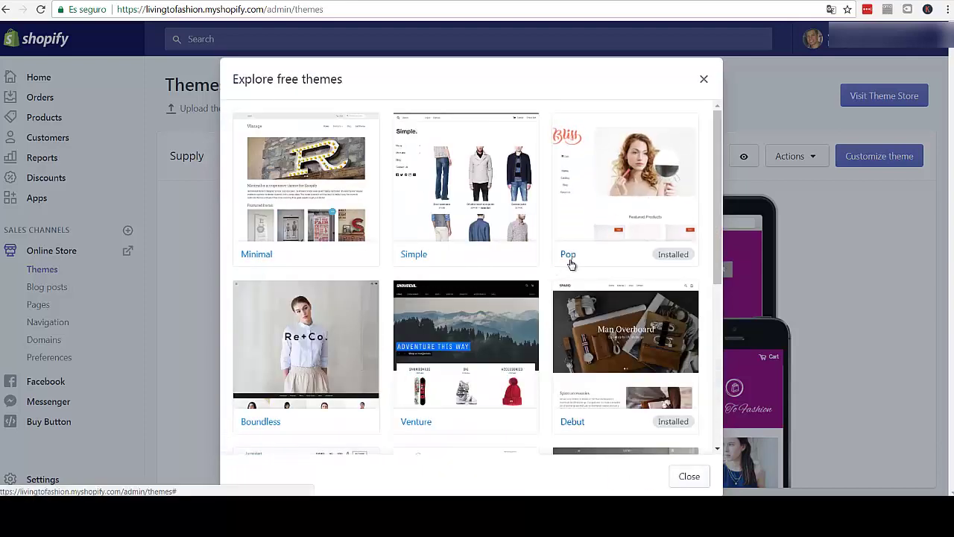
- Browse the free themes grid and preview the Simple theme's Light style
scroll(566, 263, down, 3)
scroll(549, 270, down, 2)
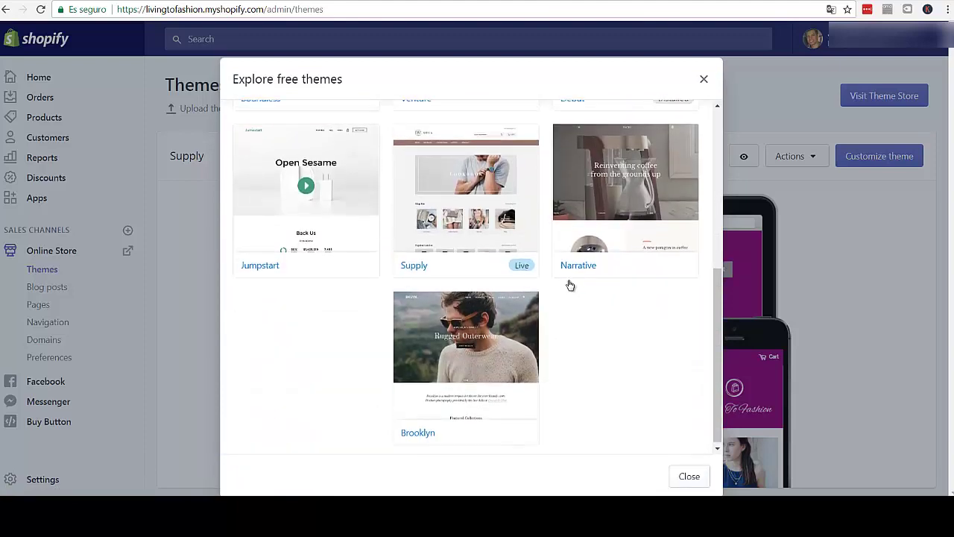
scroll(567, 285, up, 1)
scroll(567, 285, down, 1)
scroll(566, 287, up, 5)
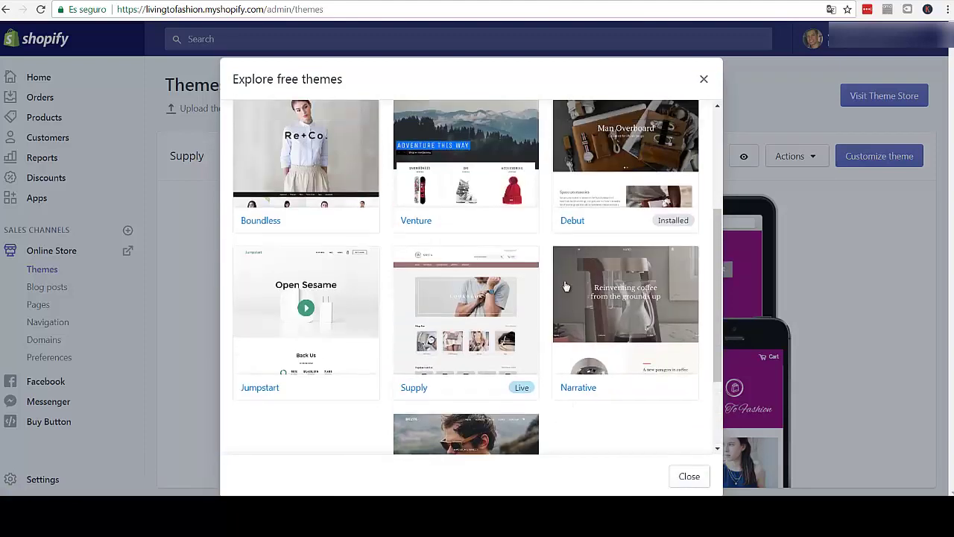
scroll(555, 236, up, 1)
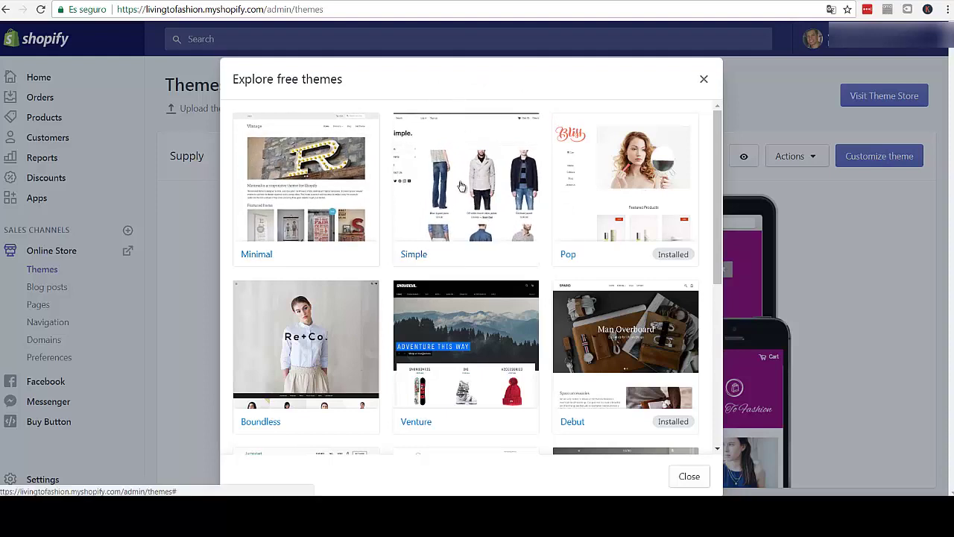
click(464, 179)
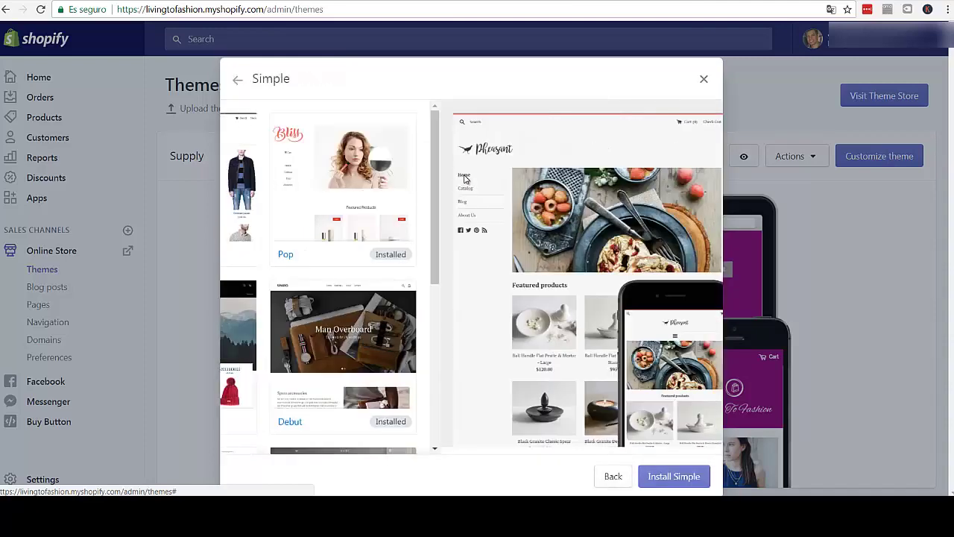
mouse_move(240, 173)
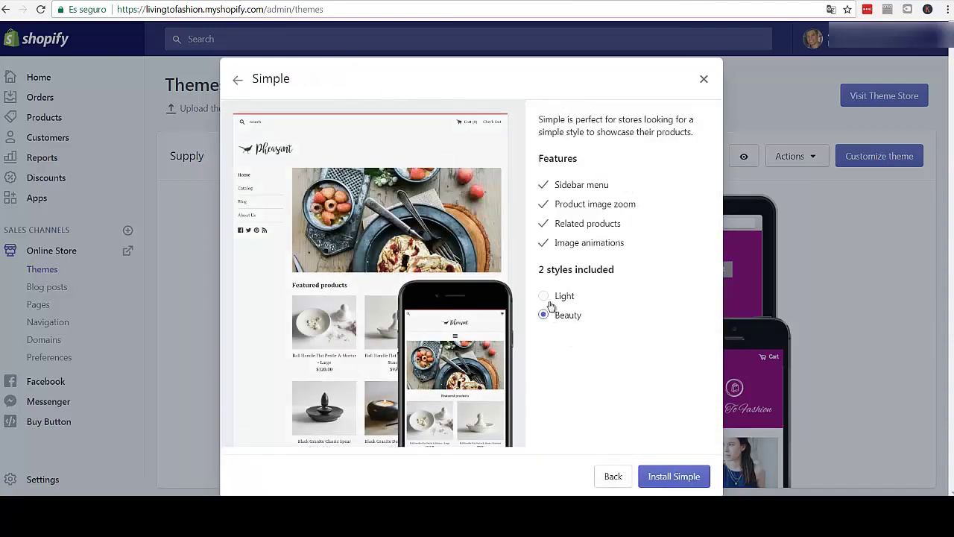
click(613, 305)
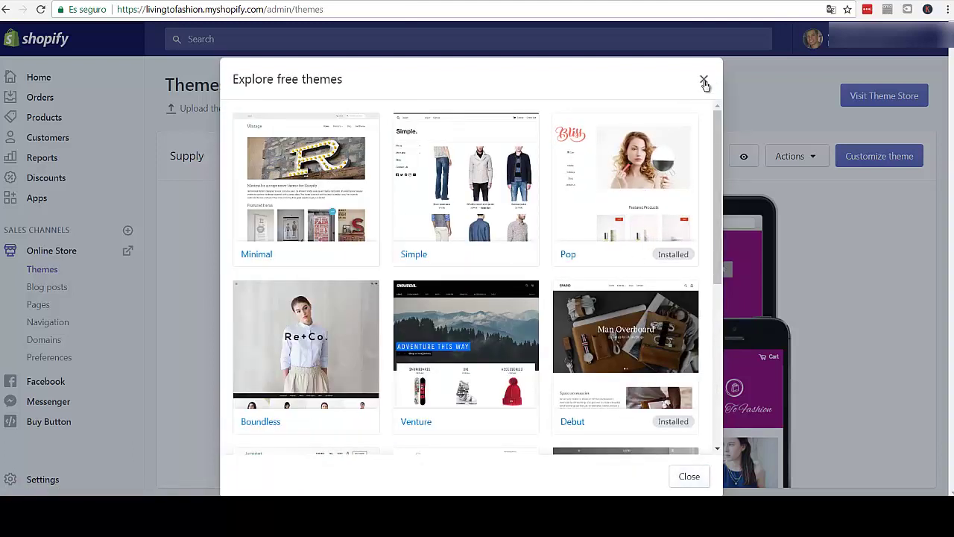
- Close the free themes gallery and scroll through the Themes page
click(704, 82)
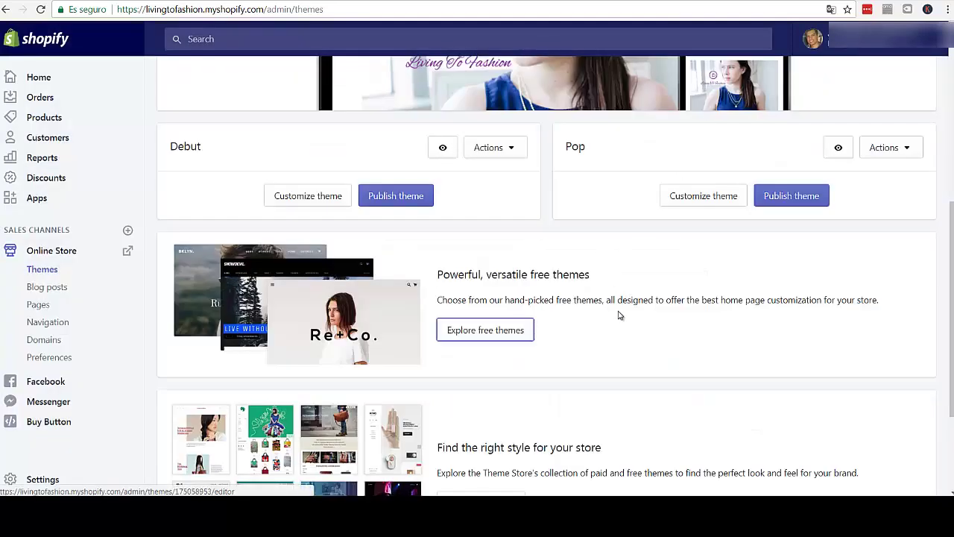
scroll(618, 320, down, 3)
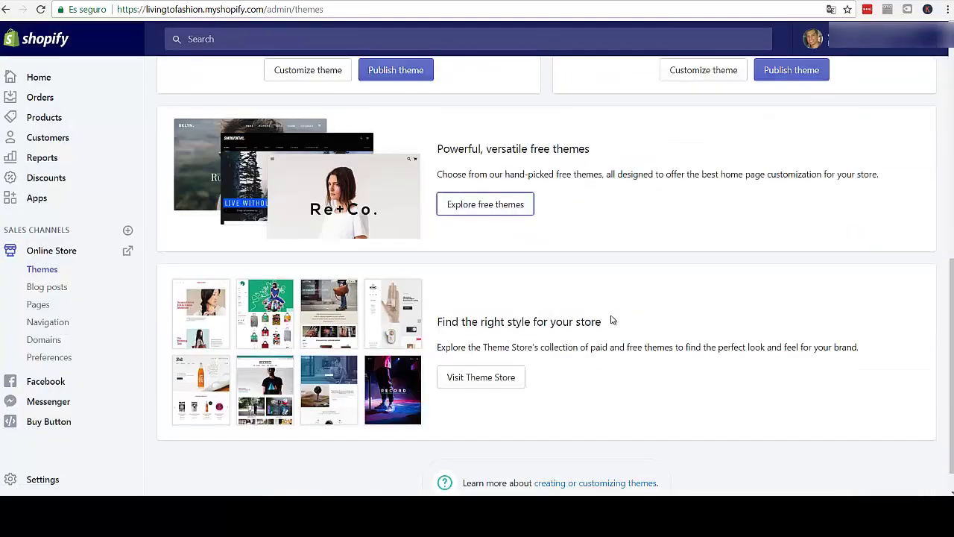
scroll(610, 317, up, 1)
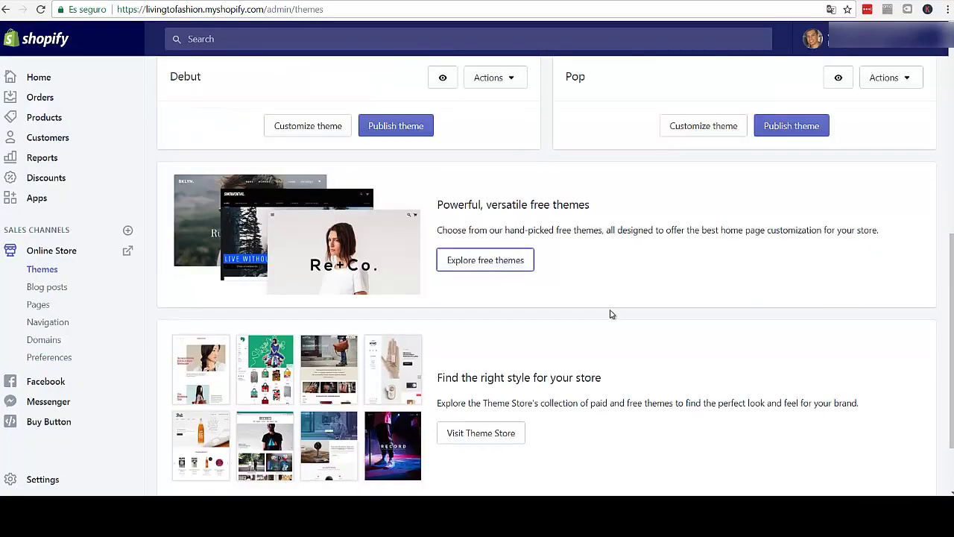
scroll(610, 314, up, 6)
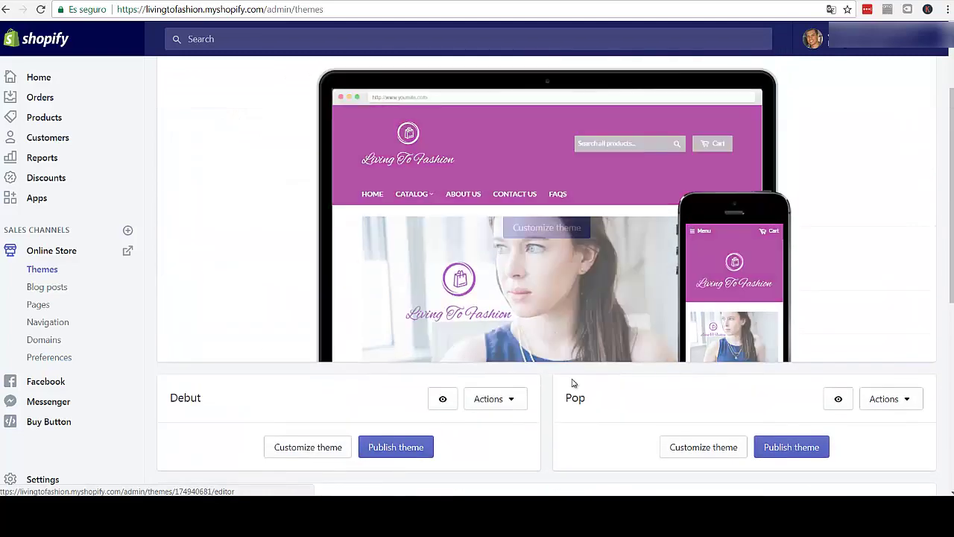
scroll(573, 383, down, 5)
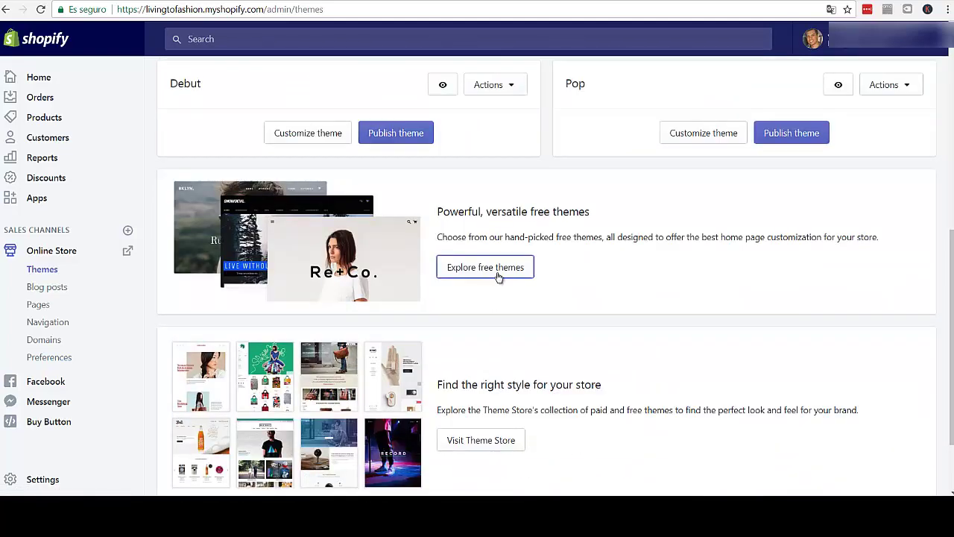
- Reopen the free themes gallery, review the Pop theme's features, then close the details
click(499, 274)
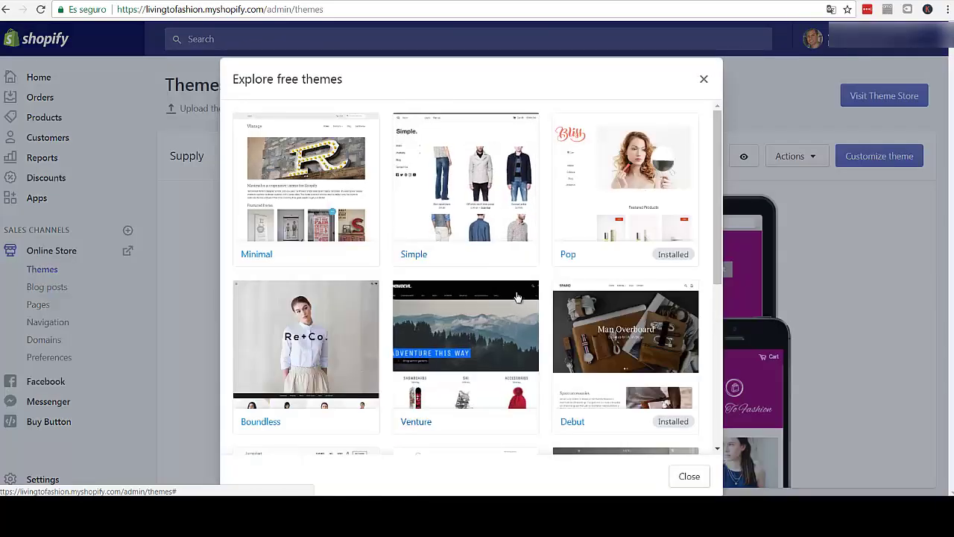
scroll(516, 296, down, 2)
scroll(515, 292, up, 2)
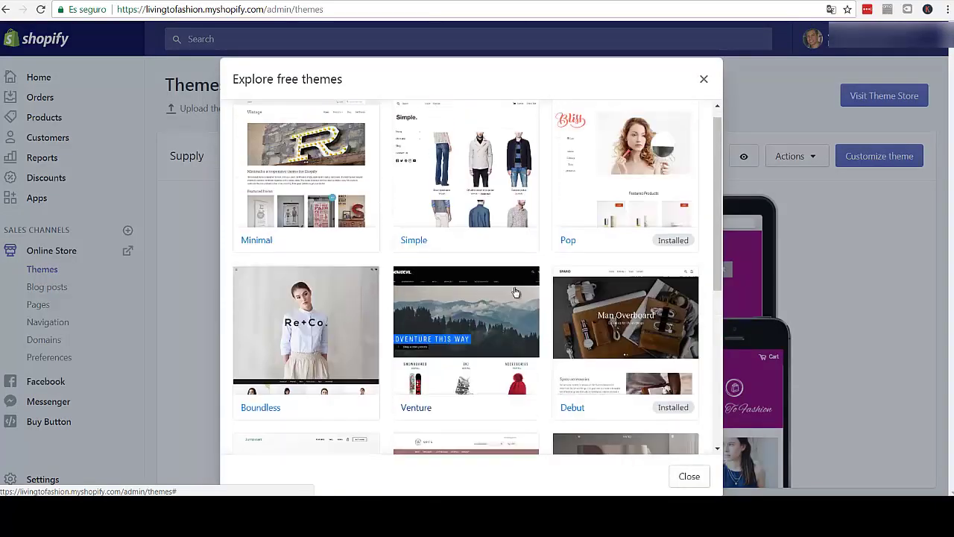
scroll(514, 294, down, 3)
scroll(514, 295, down, 2)
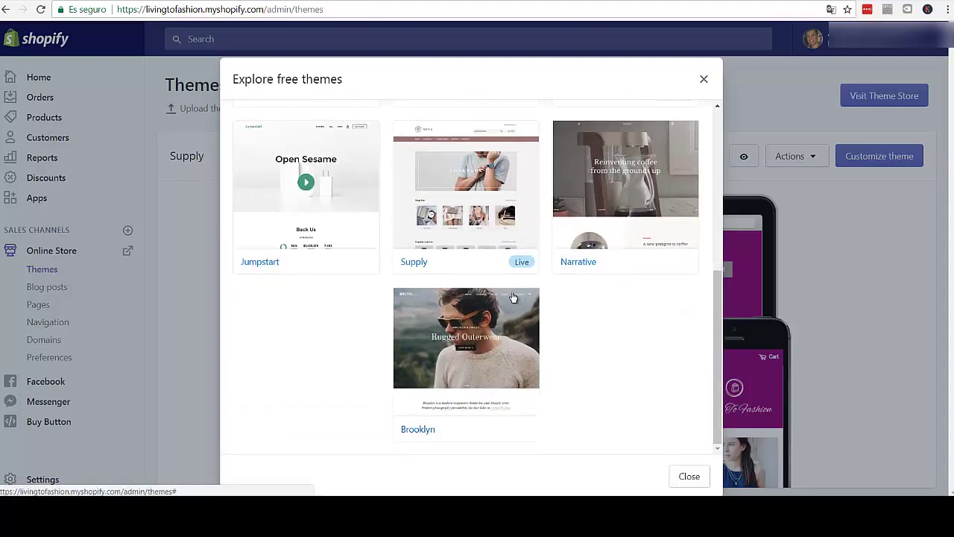
scroll(513, 297, up, 4)
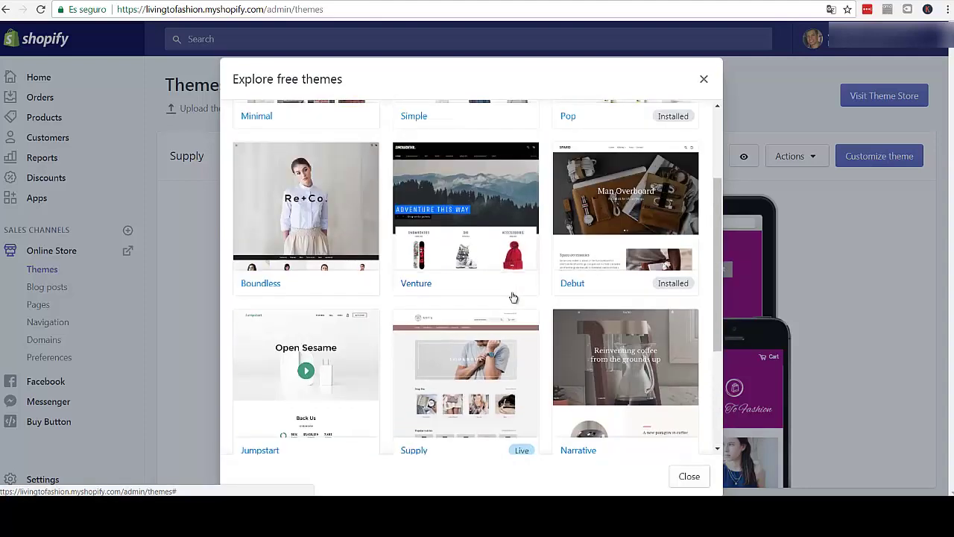
scroll(513, 296, up, 1)
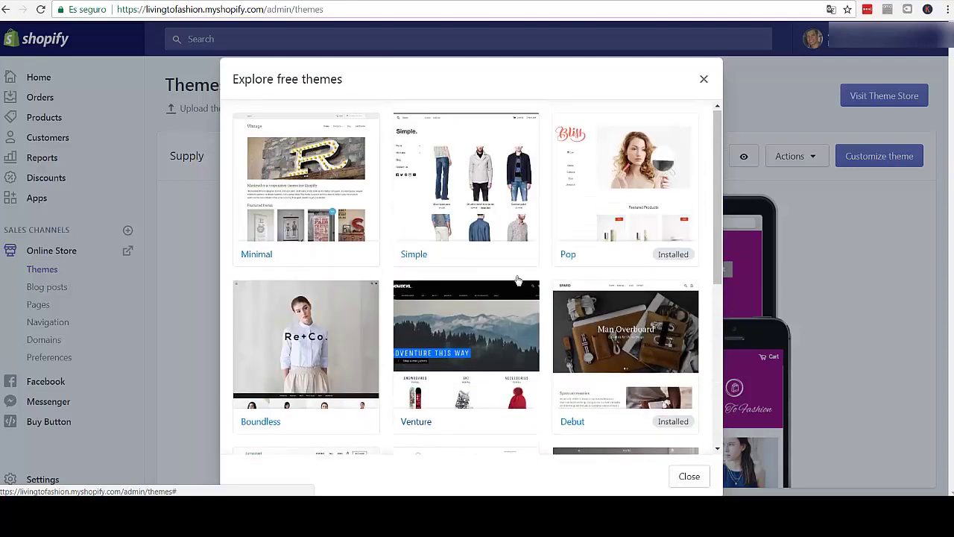
click(638, 179)
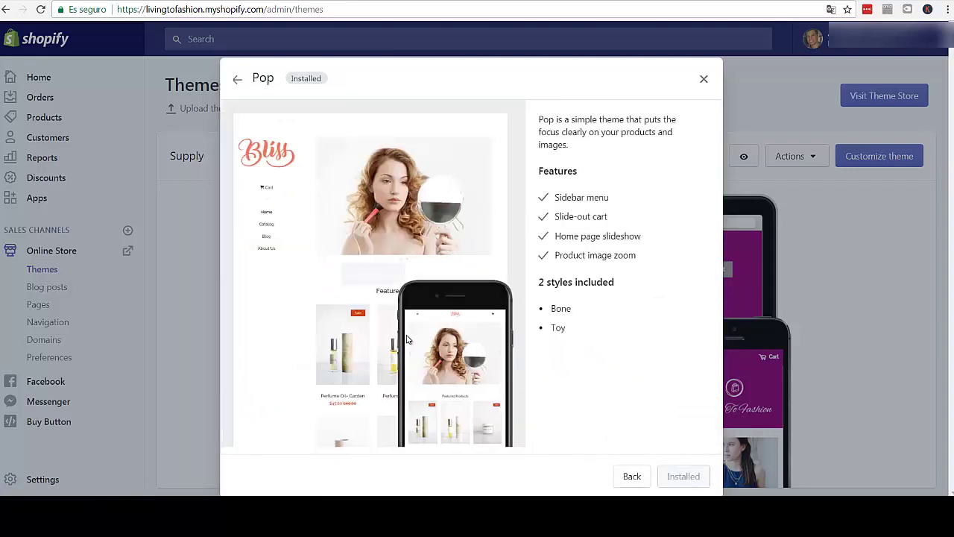
mouse_move(409, 250)
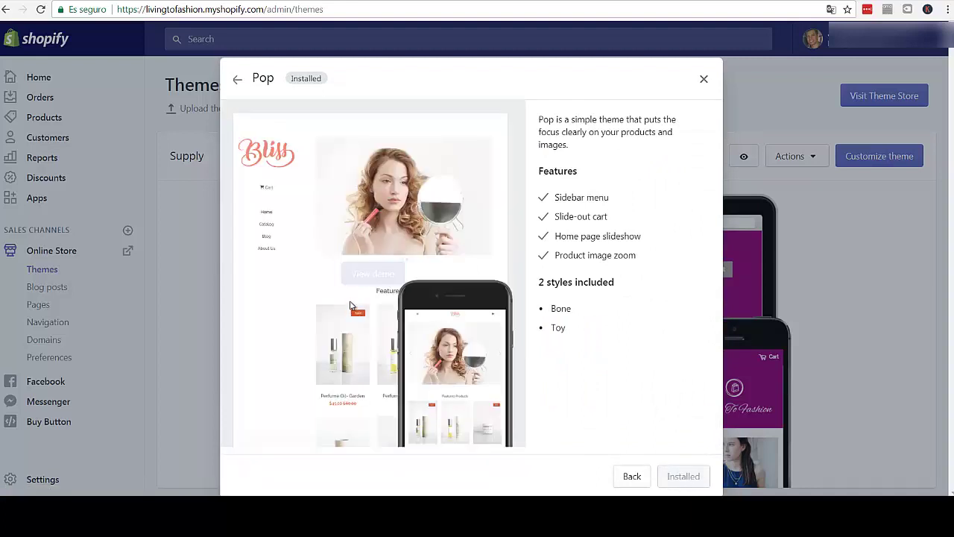
click(704, 81)
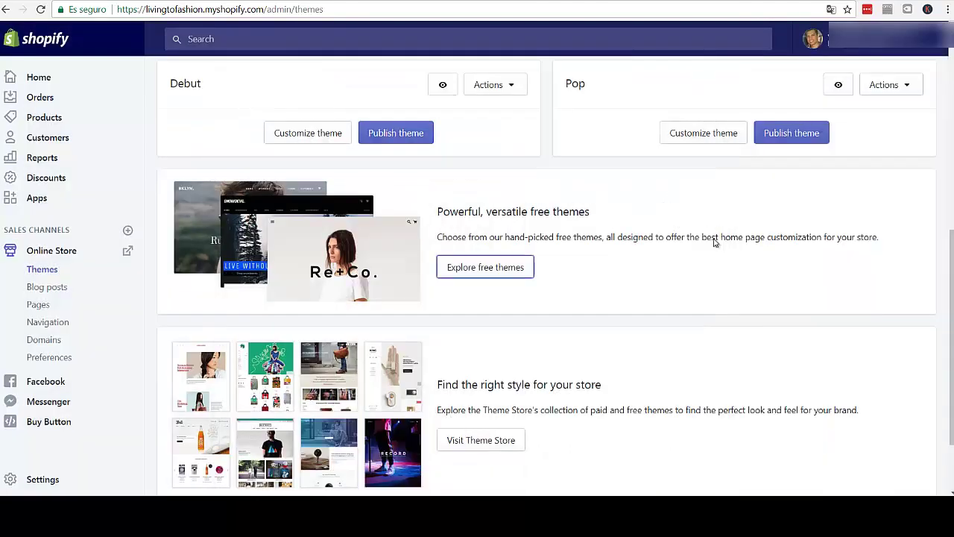
scroll(678, 252, up, 2)
scroll(743, 185, up, 1)
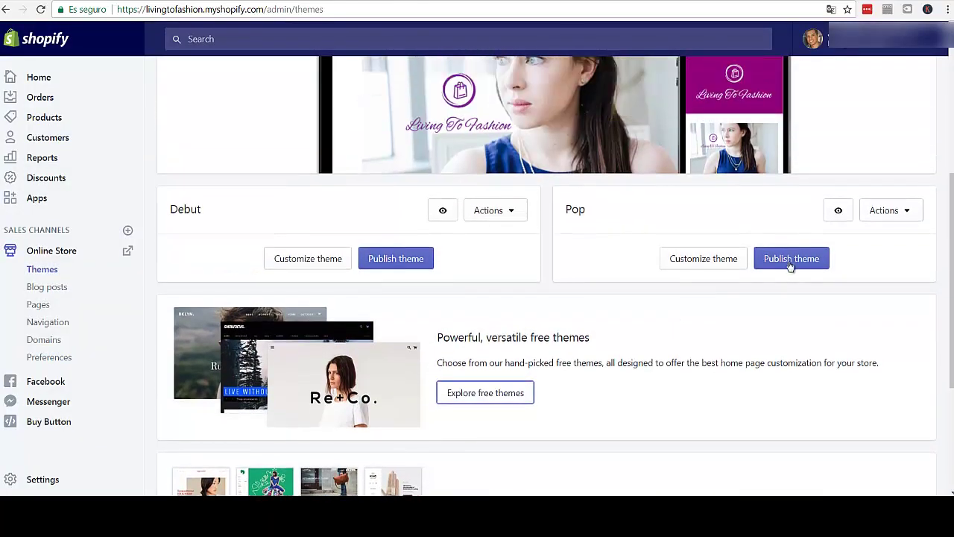
click(794, 264)
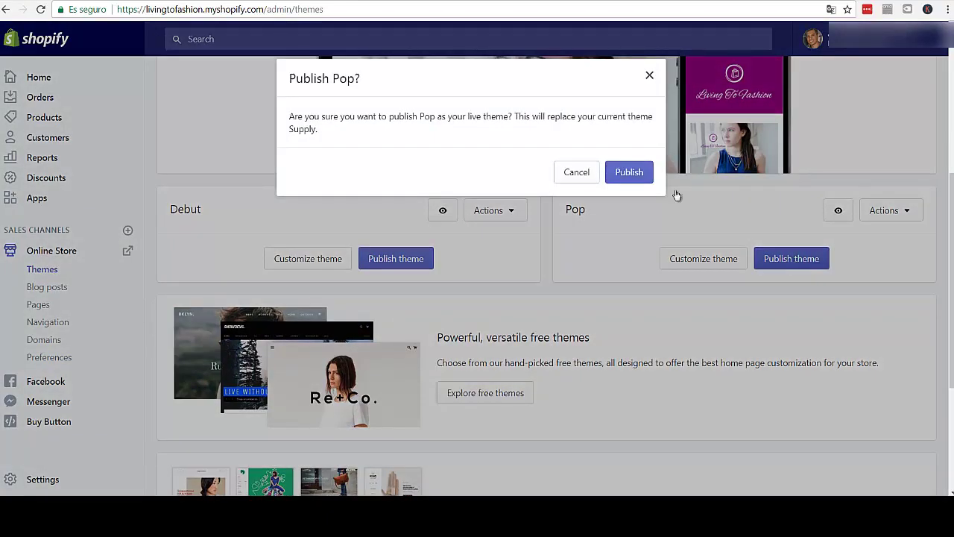
click(574, 174)
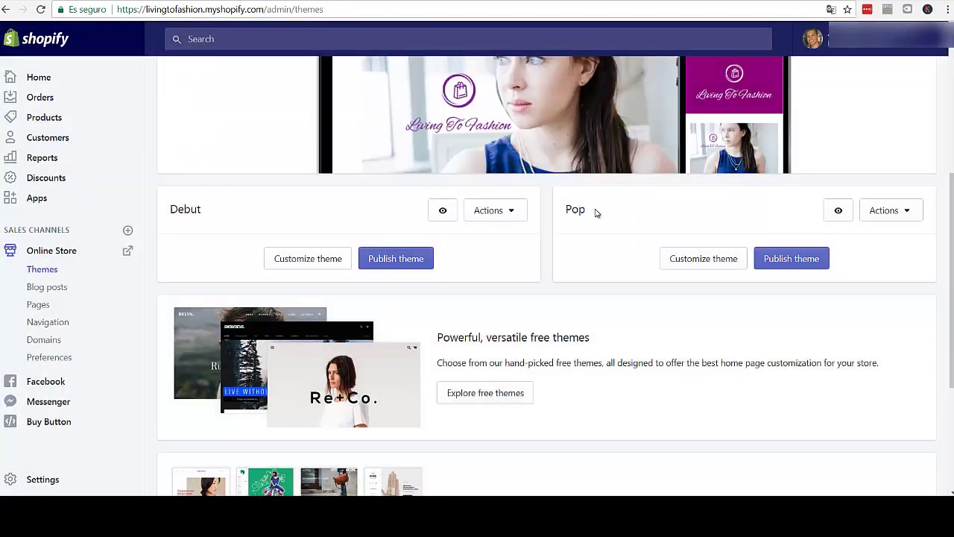
click(720, 264)
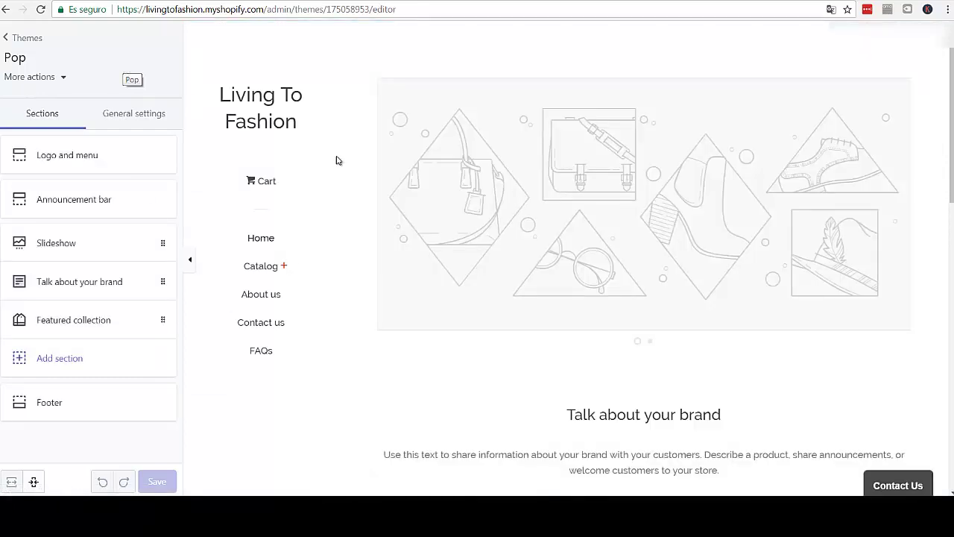
scroll(396, 273, down, 2)
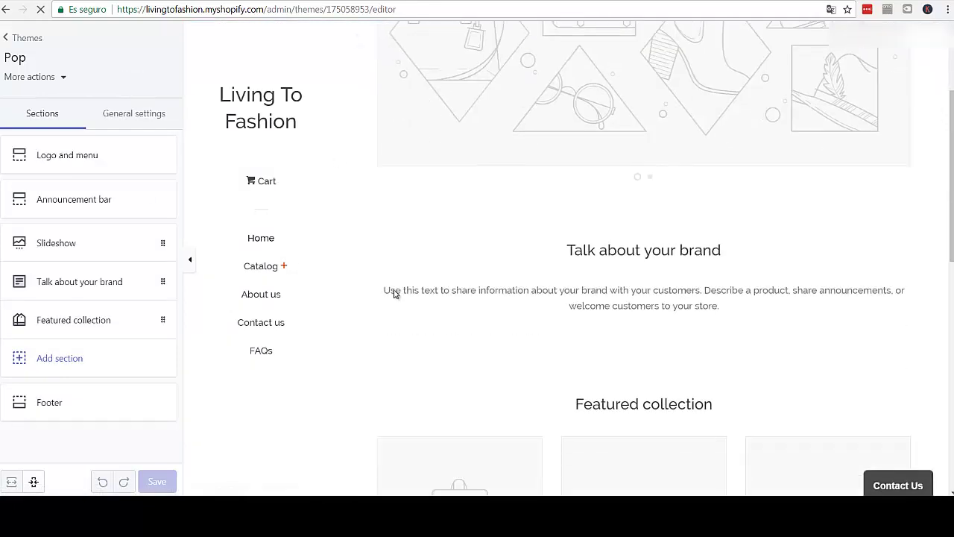
scroll(349, 281, down, 3)
scroll(347, 283, up, 3)
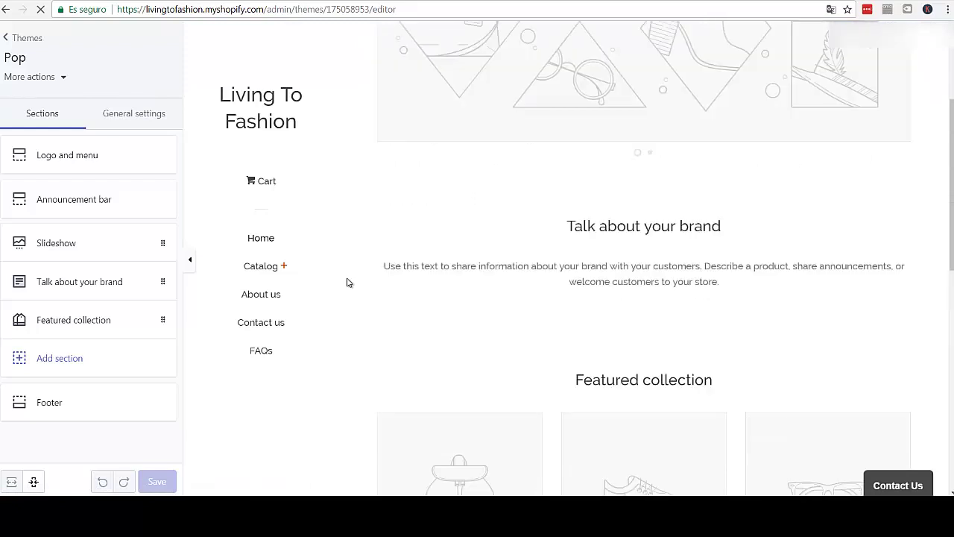
scroll(347, 282, up, 3)
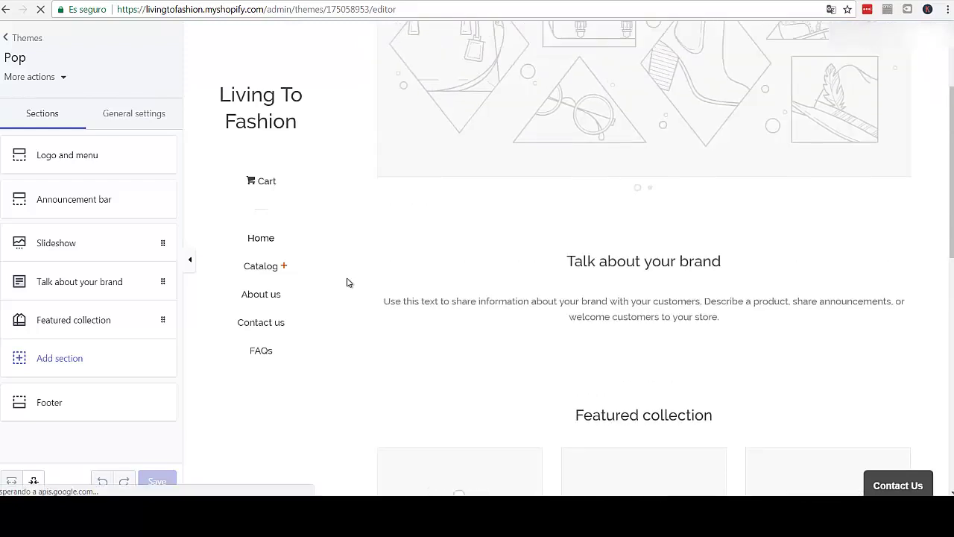
click(4, 41)
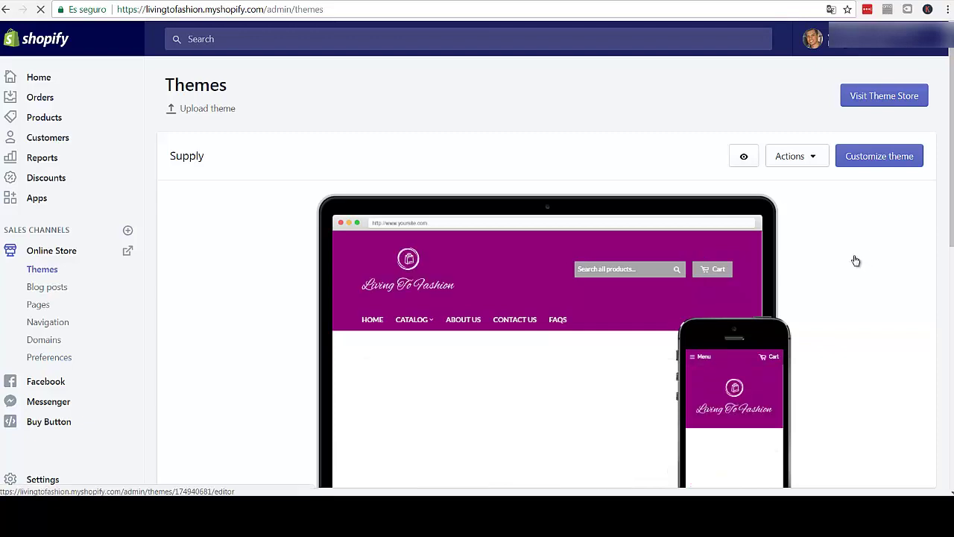
- Publish the Pop theme, confirming that it replaces Supply as the live theme
mouse_move(855, 260)
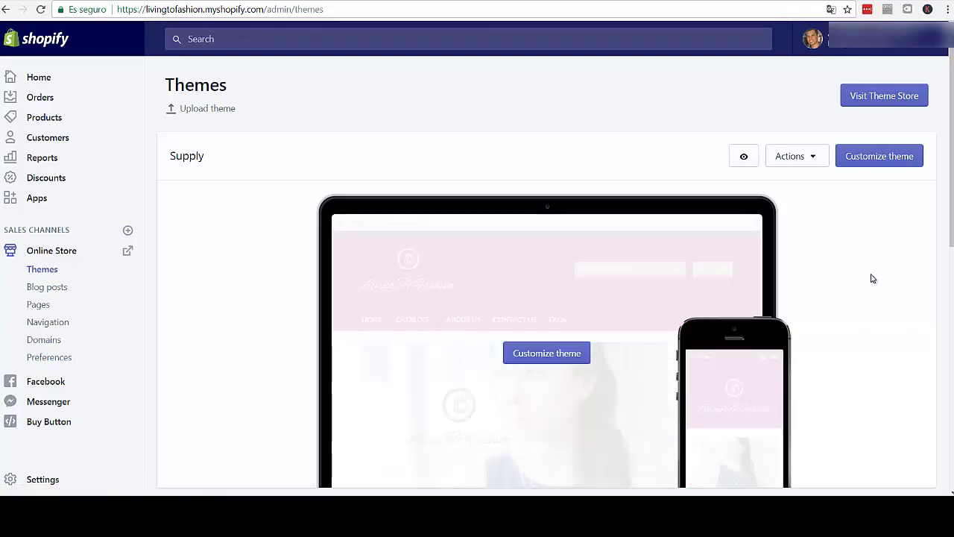
scroll(875, 259, down, 2)
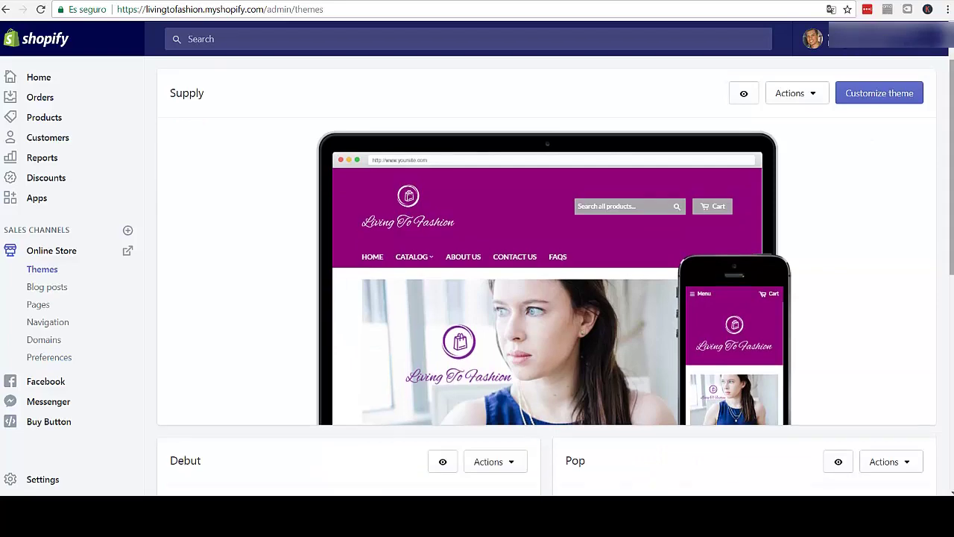
scroll(788, 303, down, 4)
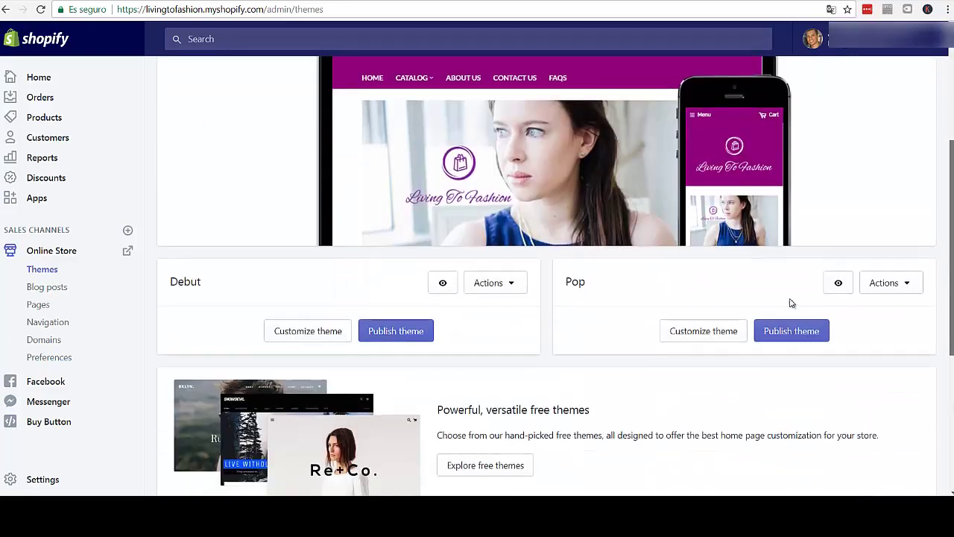
click(804, 329)
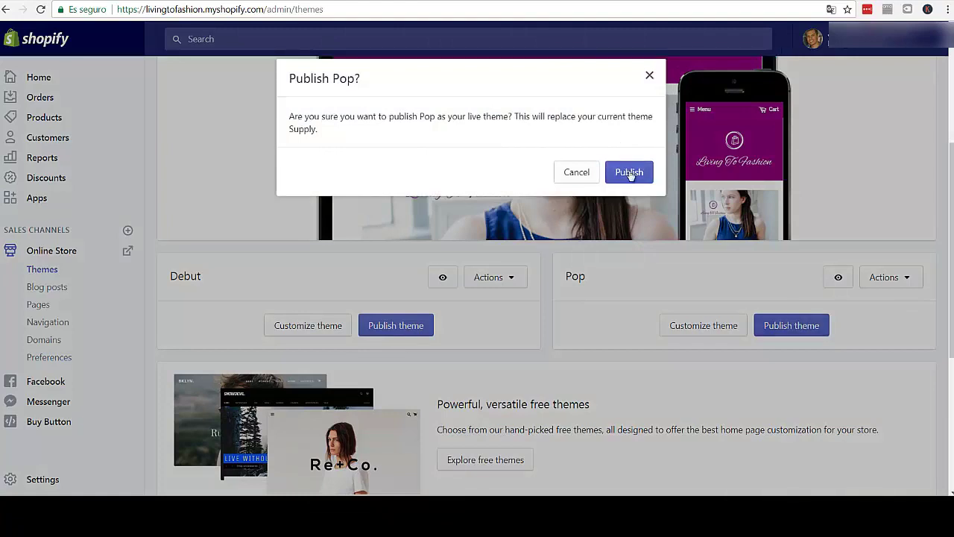
drag(386, 117, 638, 120)
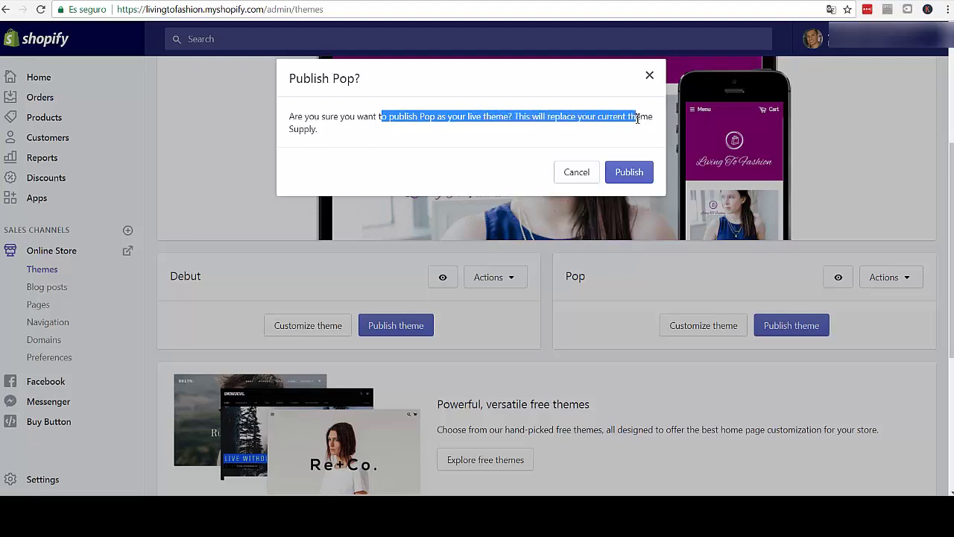
click(639, 177)
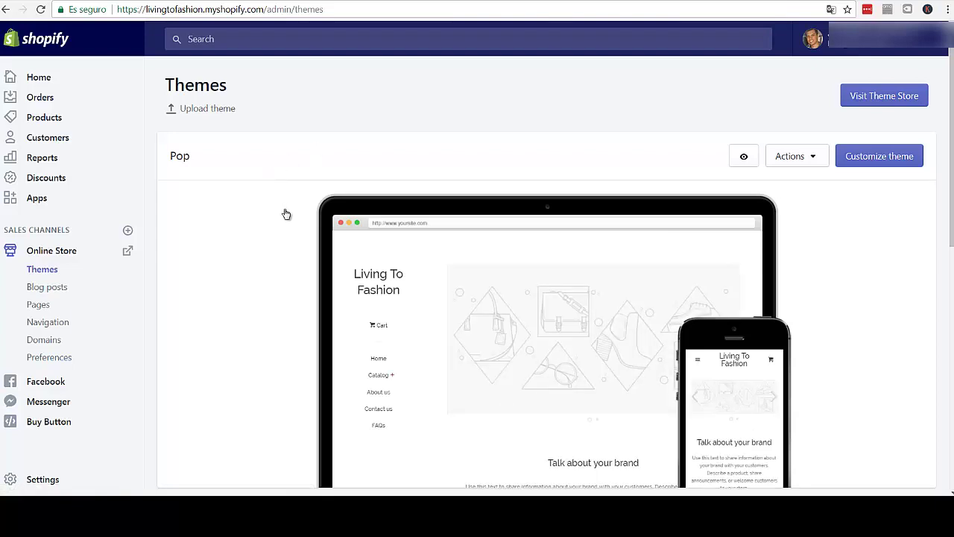
- Open the Pop theme in the customise editor and scroll through its default homepage preview
mouse_move(284, 218)
scroll(285, 214, down, 1)
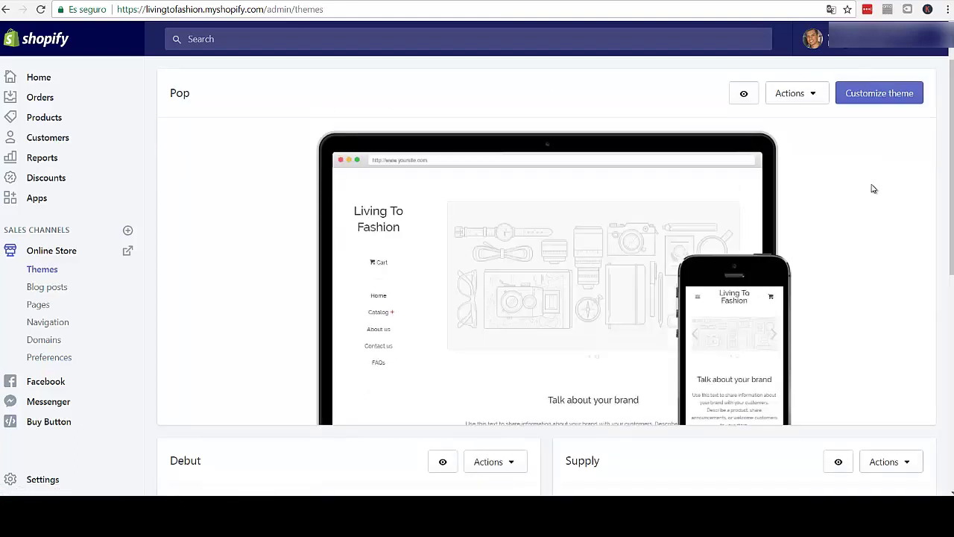
mouse_move(560, 296)
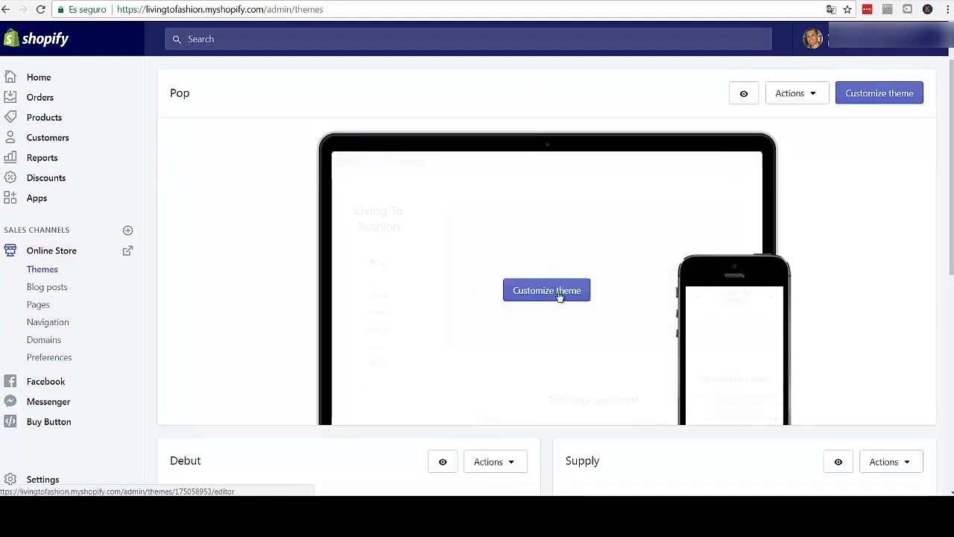
click(560, 295)
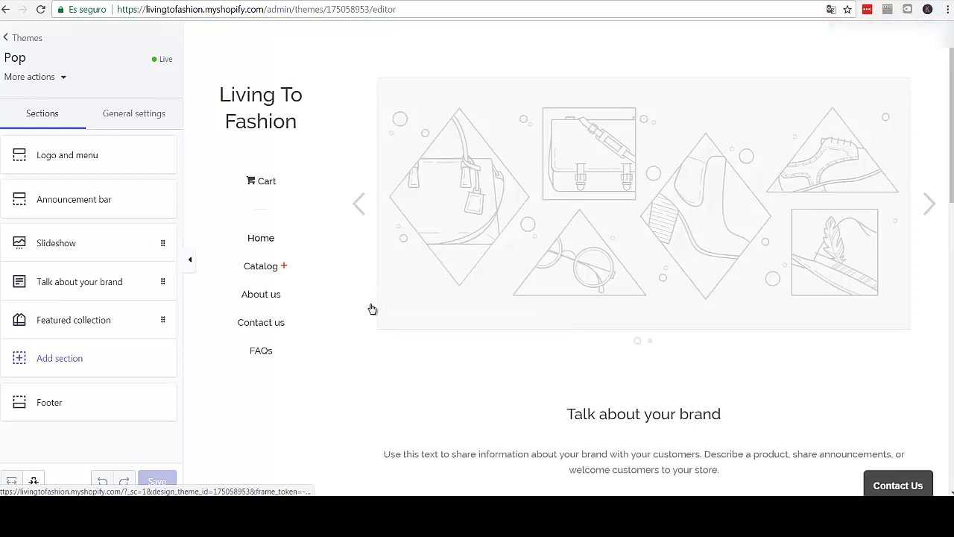
scroll(370, 308, down, 3)
scroll(370, 308, down, 8)
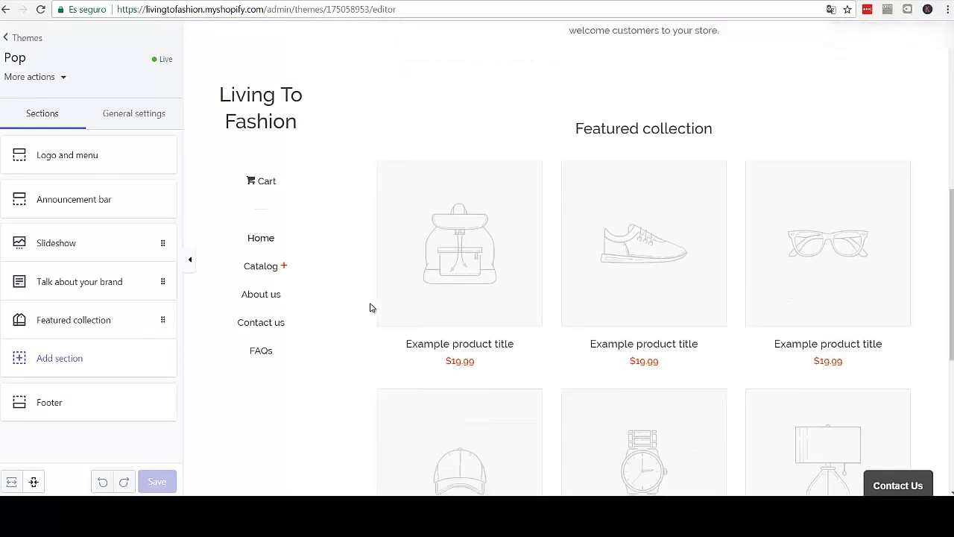
scroll(371, 308, down, 3)
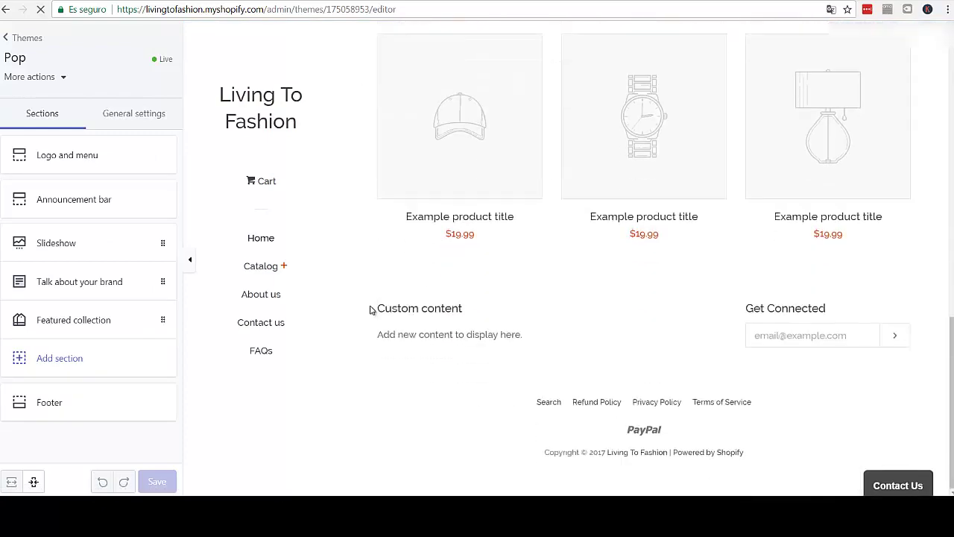
scroll(371, 308, up, 11)
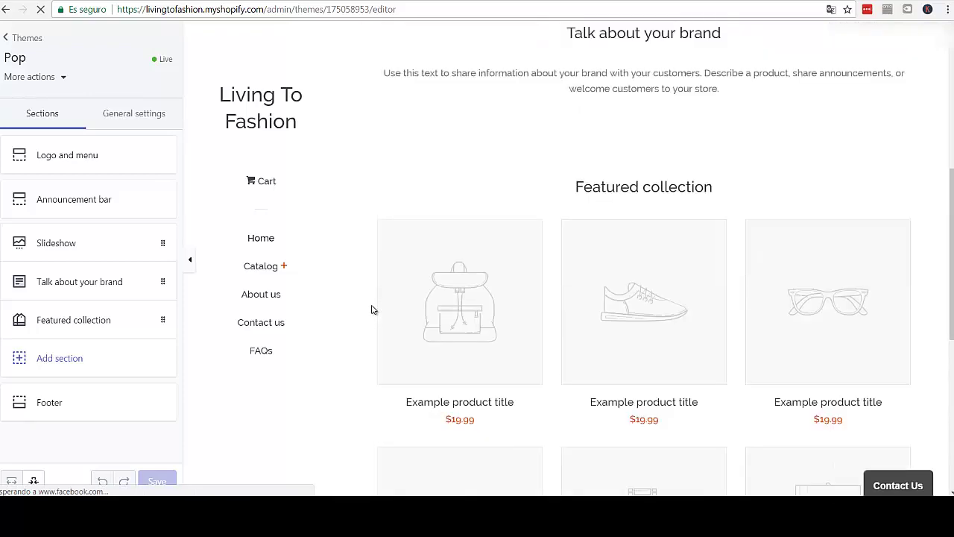
scroll(371, 307, up, 2)
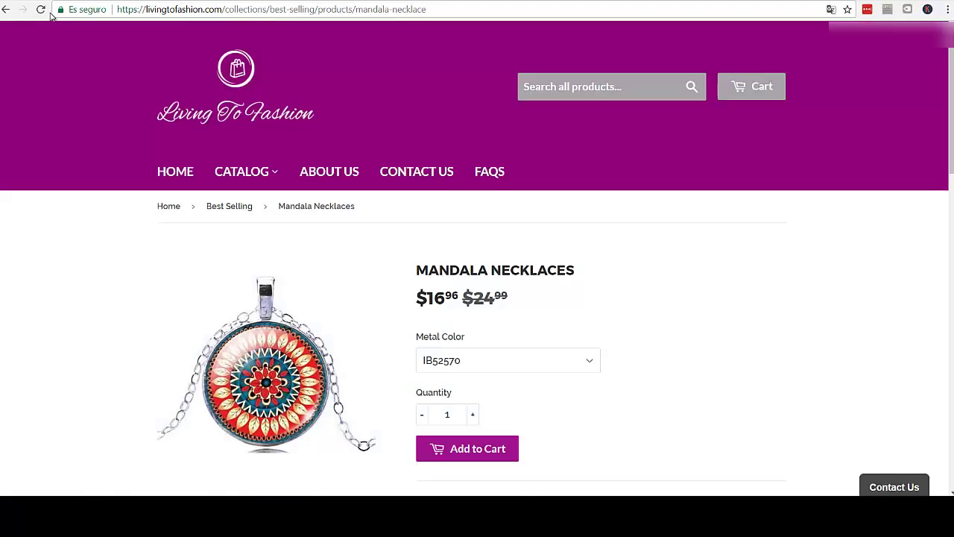
- Reload the Mandala Necklaces product page and scroll through it in the Pop theme
click(41, 10)
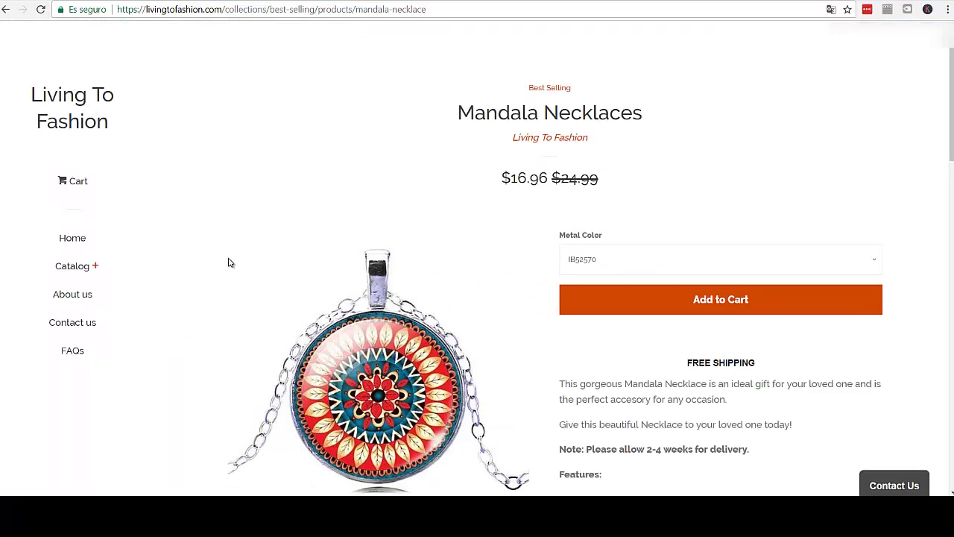
scroll(230, 263, down, 2)
scroll(230, 262, down, 10)
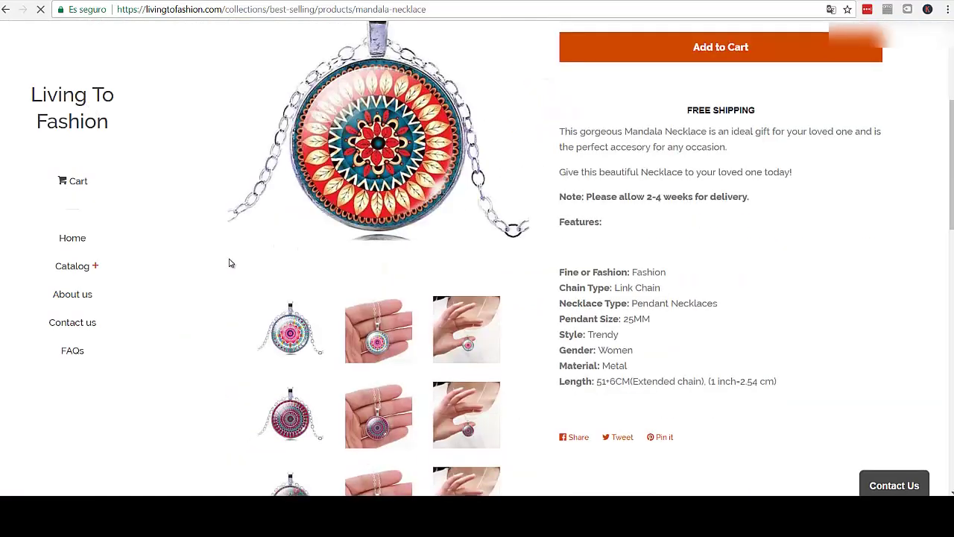
scroll(230, 263, down, 5)
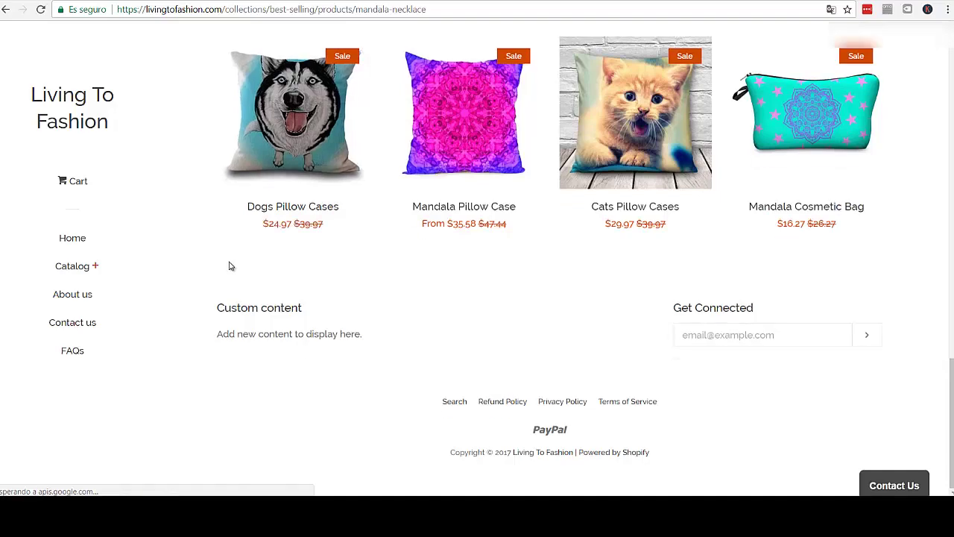
scroll(230, 265, up, 5)
scroll(229, 262, up, 10)
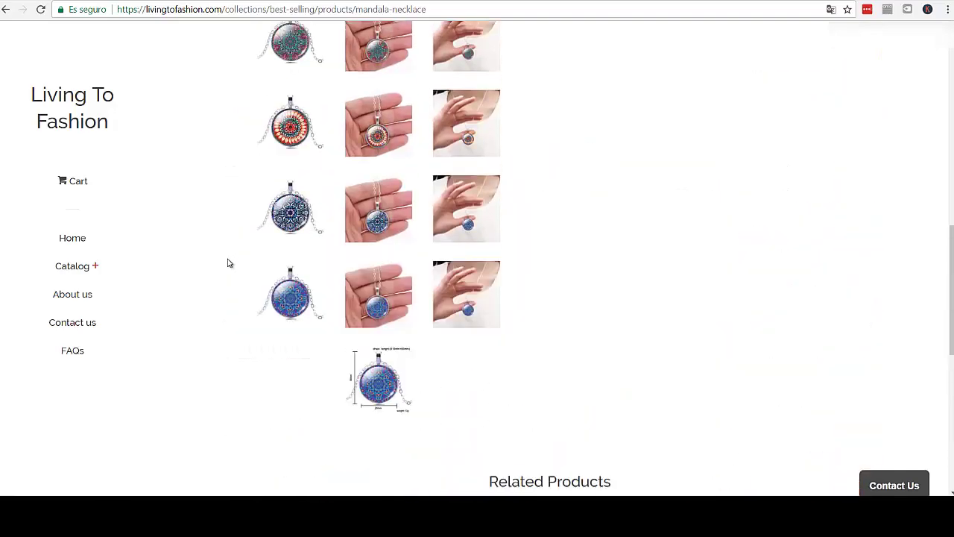
- Open the store's homepage from the logo and scroll through its Pop layout
click(54, 100)
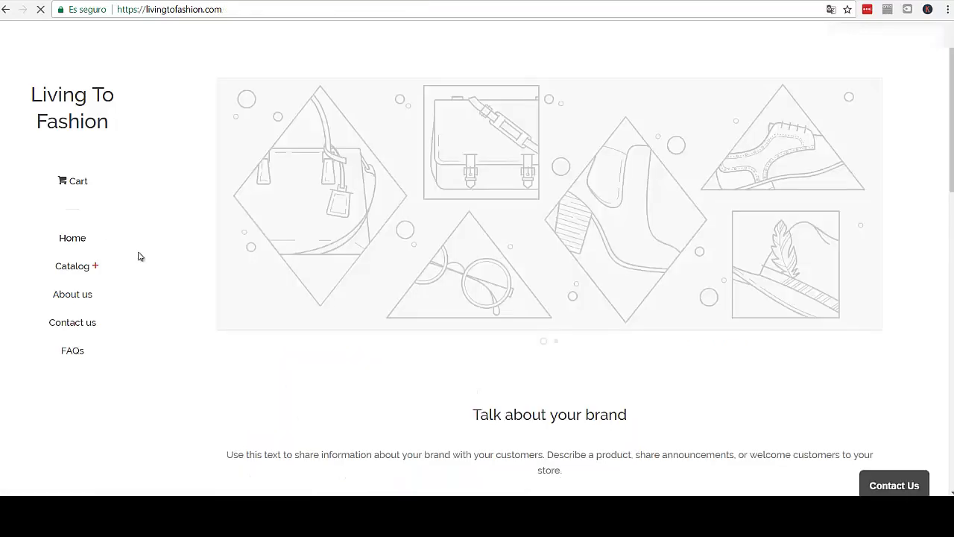
scroll(165, 278, down, 2)
scroll(165, 277, down, 3)
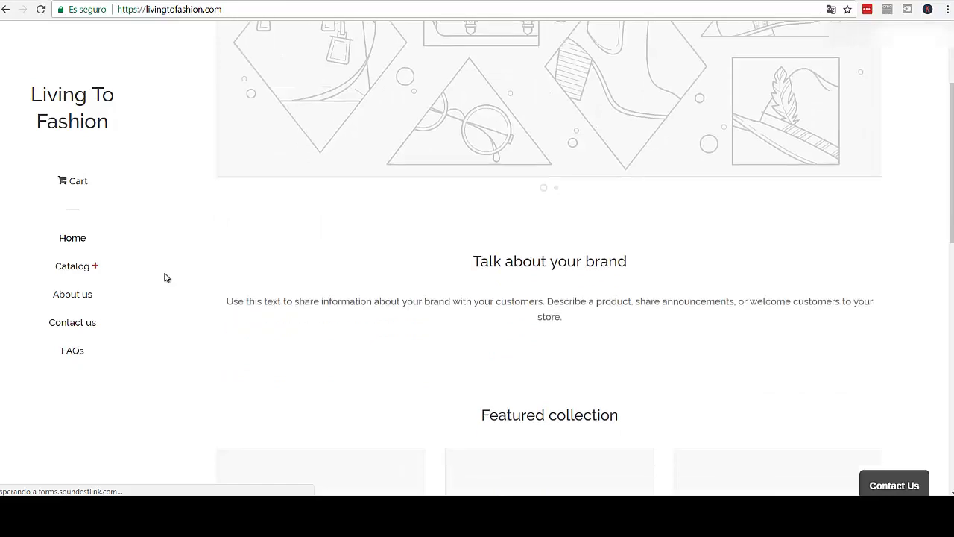
scroll(166, 277, down, 5)
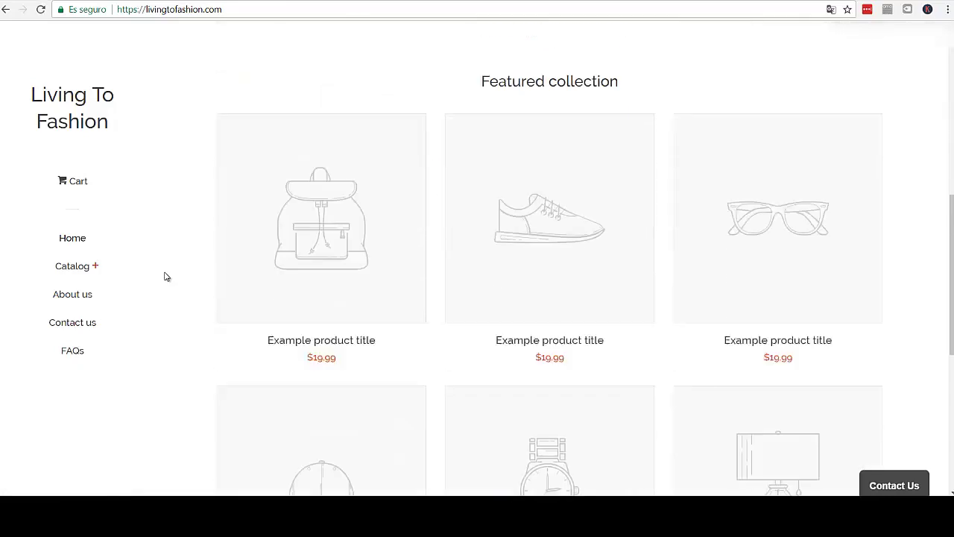
scroll(165, 277, down, 1)
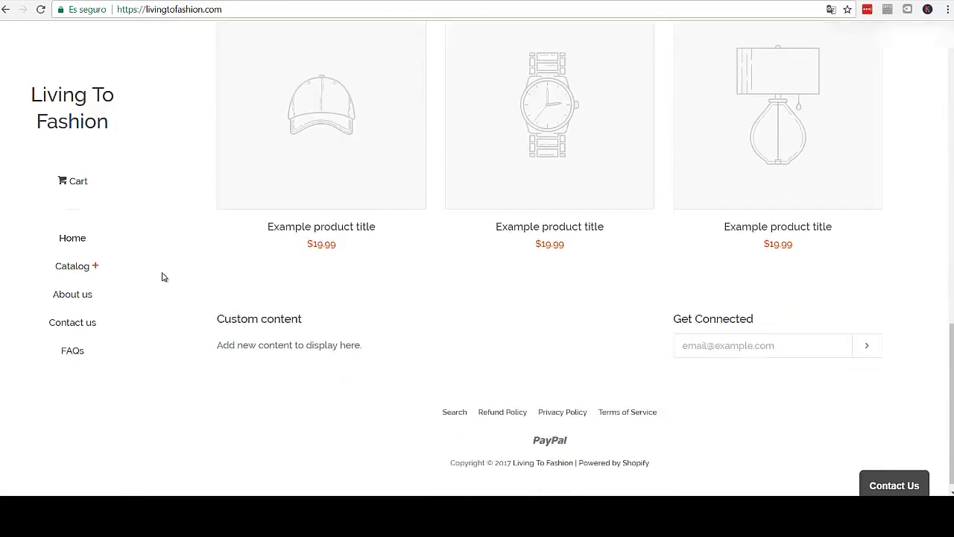
scroll(163, 276, up, 5)
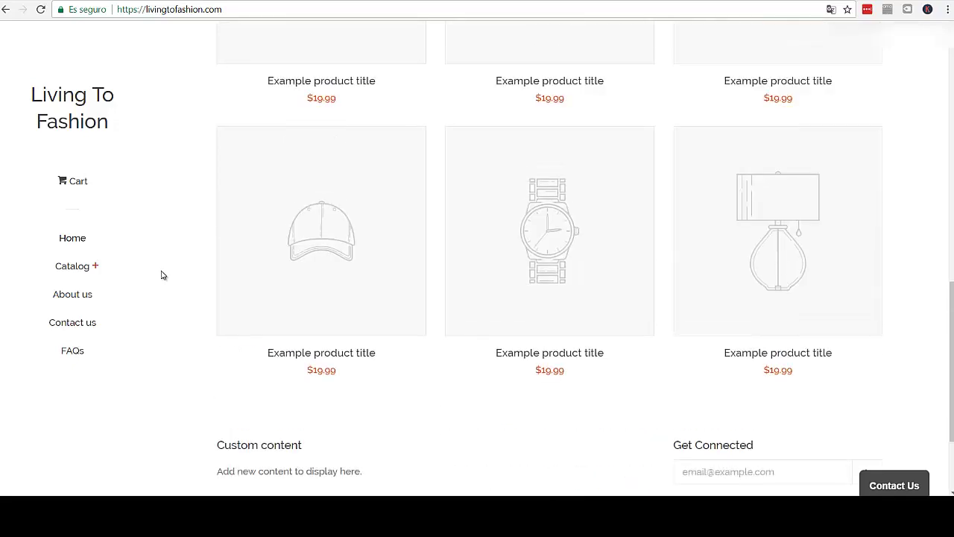
scroll(161, 275, up, 7)
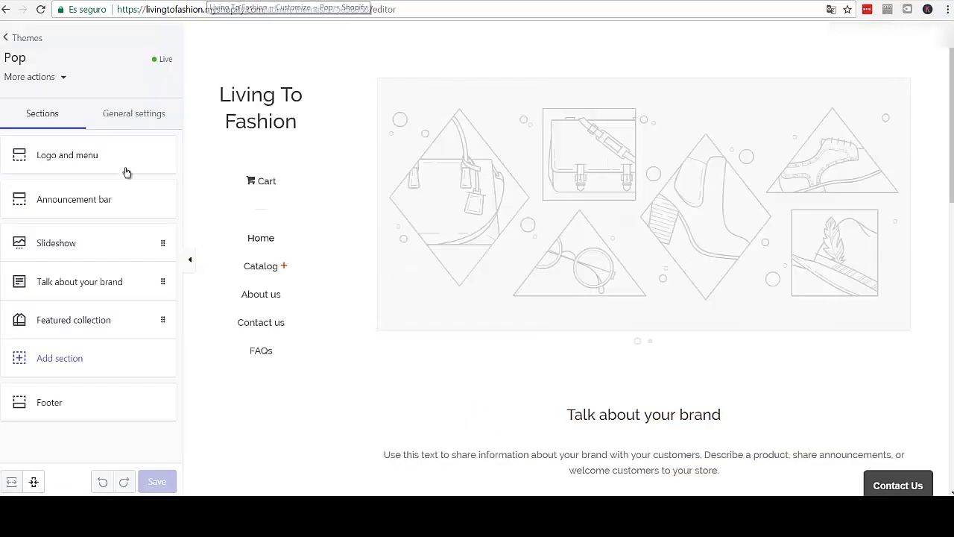
- In Colors, set the accent colour to purple #aa11d7 and copy its hex value
click(127, 116)
click(63, 156)
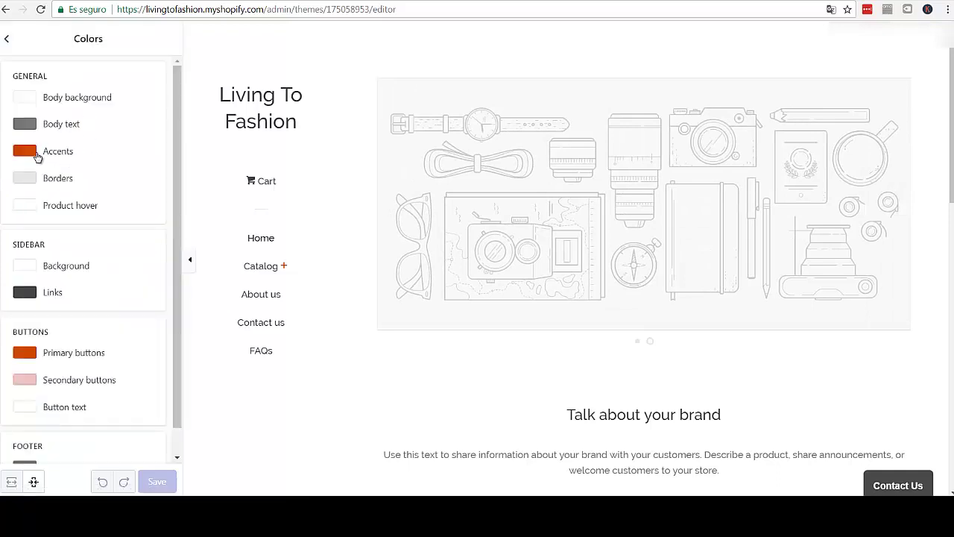
click(30, 152)
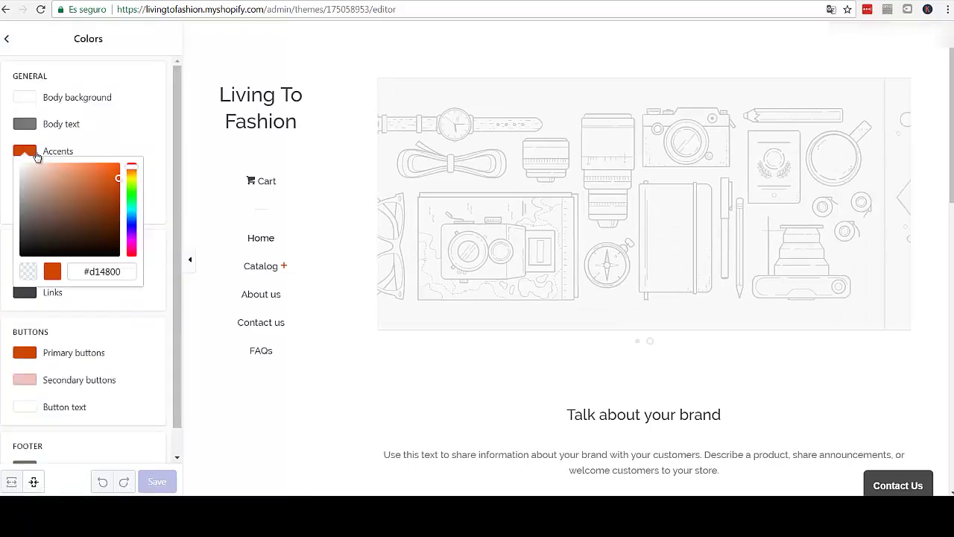
click(131, 241)
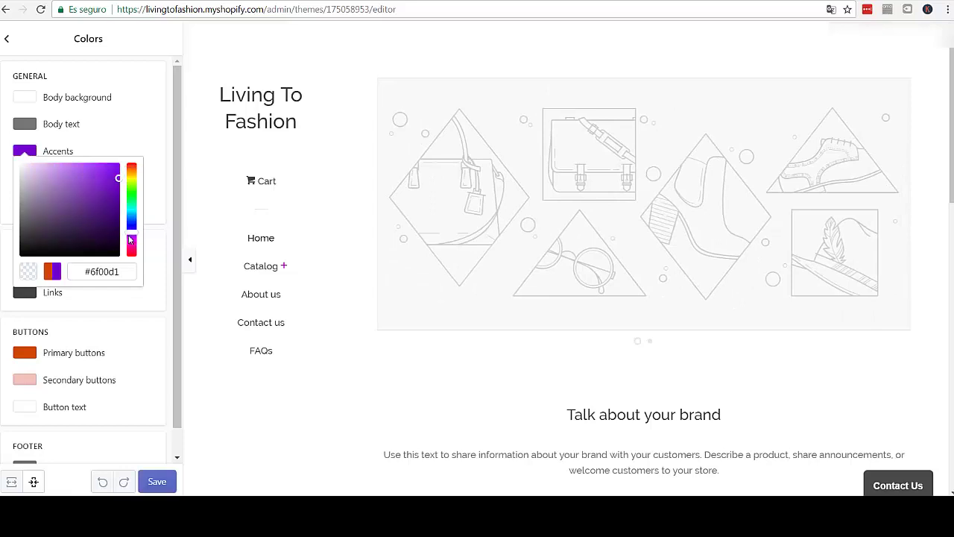
drag(131, 241, 134, 245)
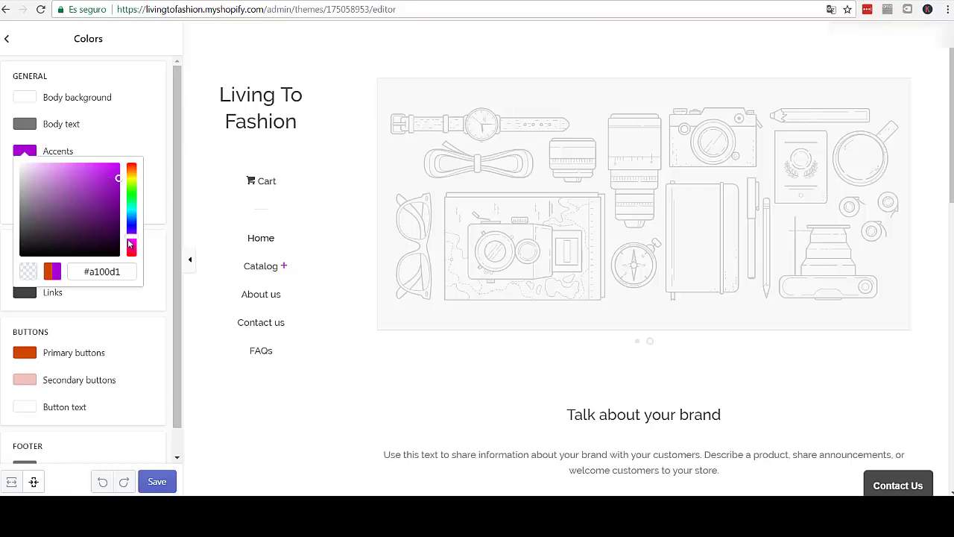
click(92, 169)
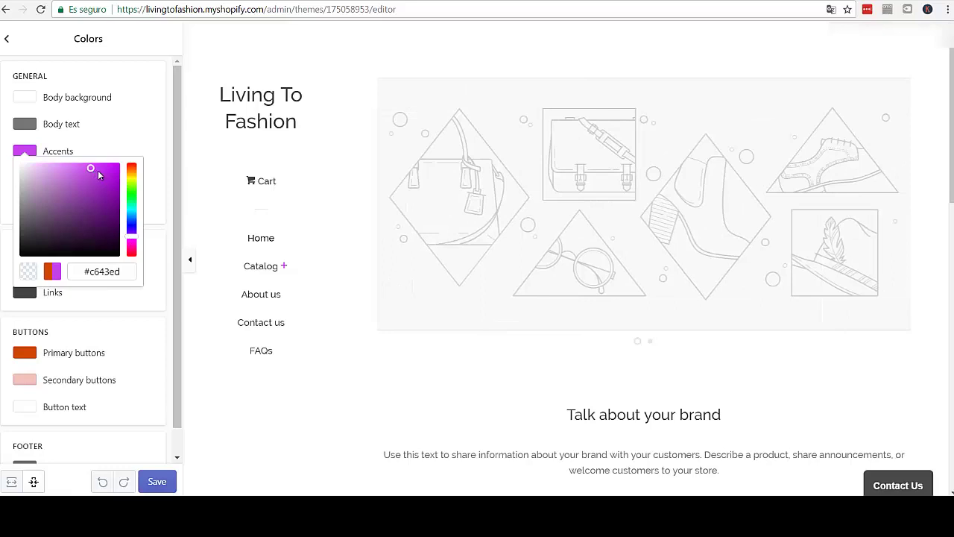
click(109, 174)
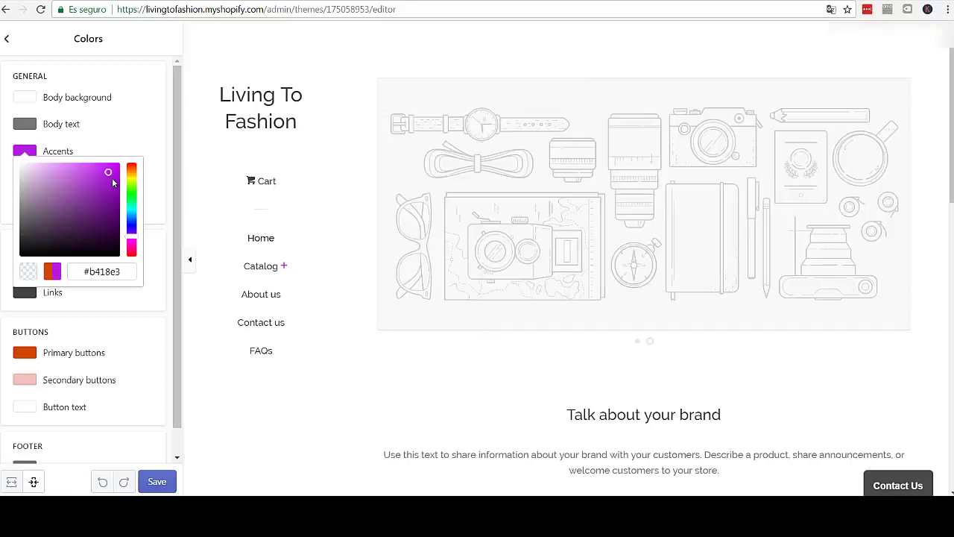
click(111, 177)
drag(127, 272, 78, 275)
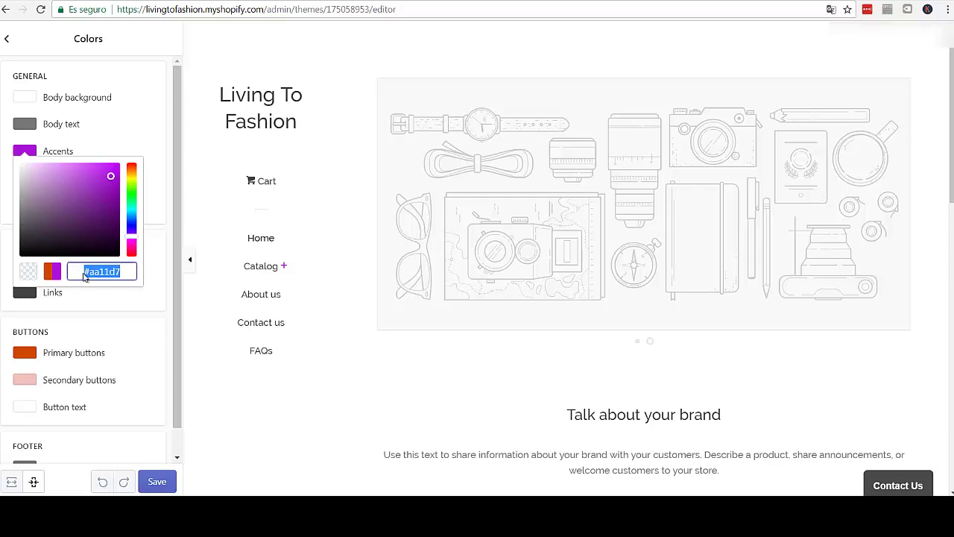
click(164, 156)
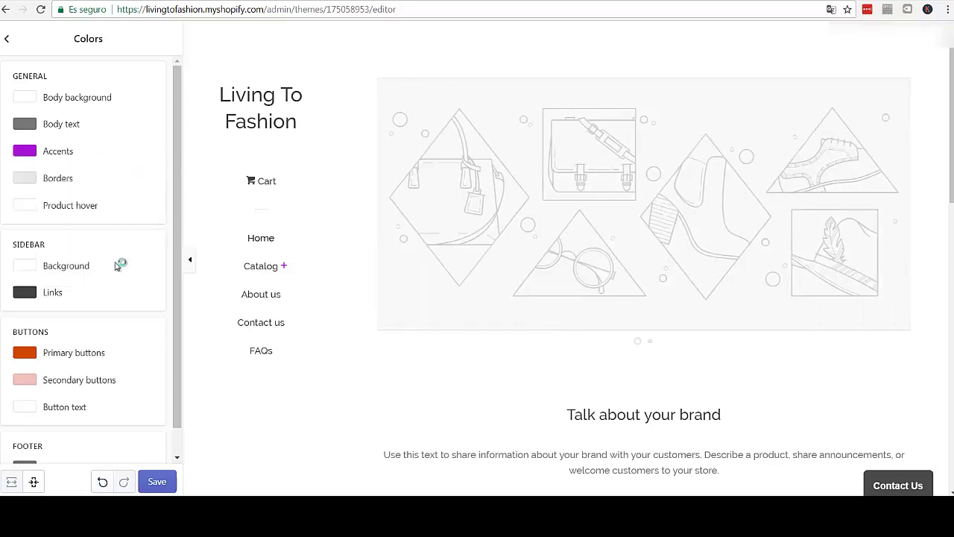
- Set the Primary buttons colour to #aa11d7
click(26, 357)
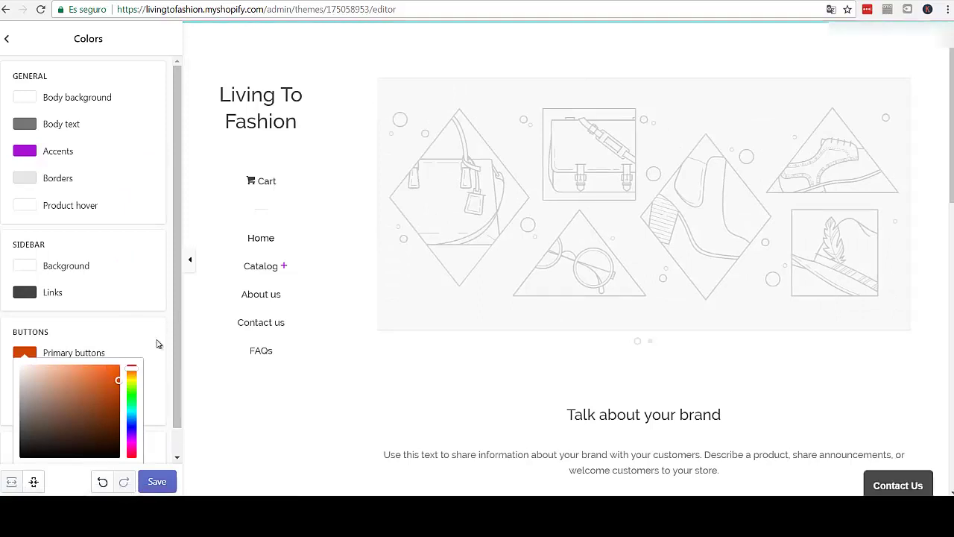
scroll(172, 358, down, 1)
drag(120, 445, 84, 442)
text(#aa11d7)
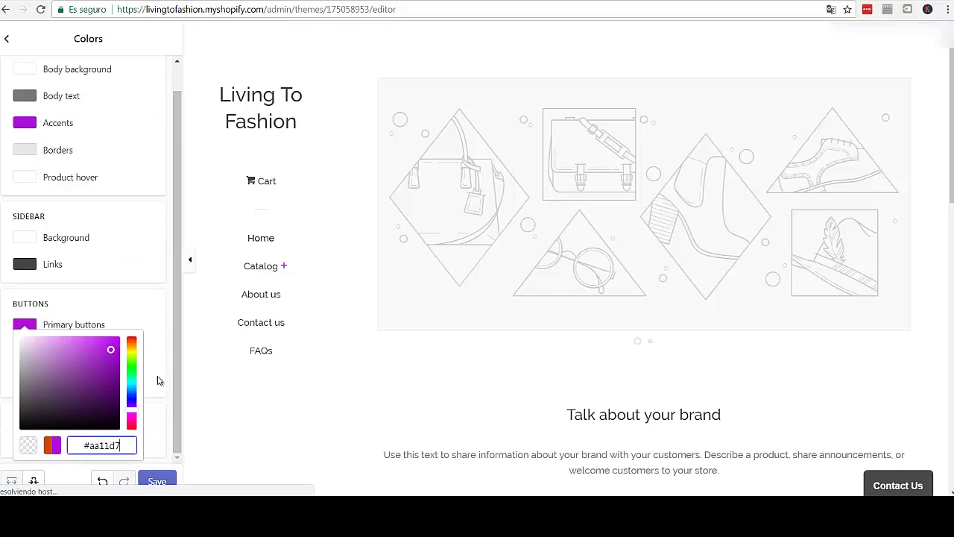
click(164, 346)
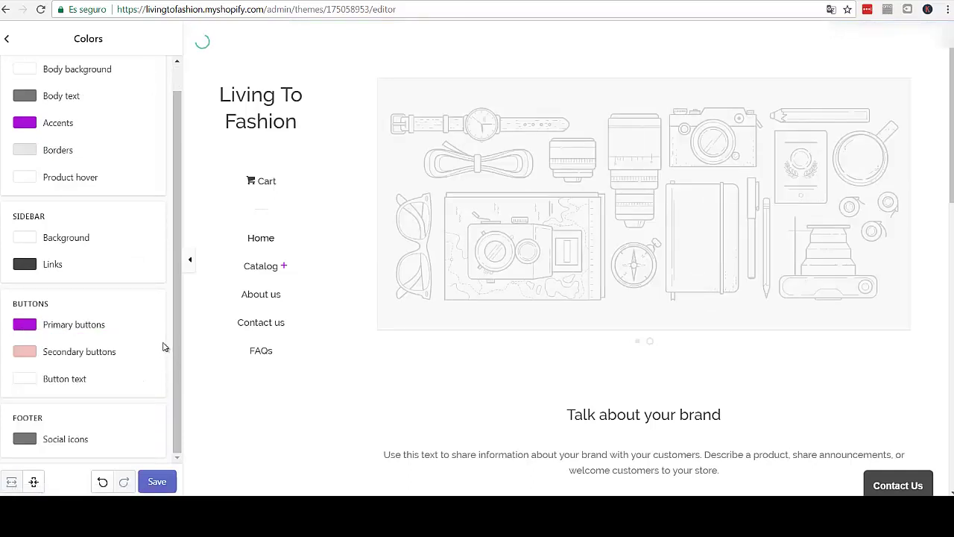
- Set the Secondary buttons colour to a lighter shade of the #aa11d7 purple
click(70, 356)
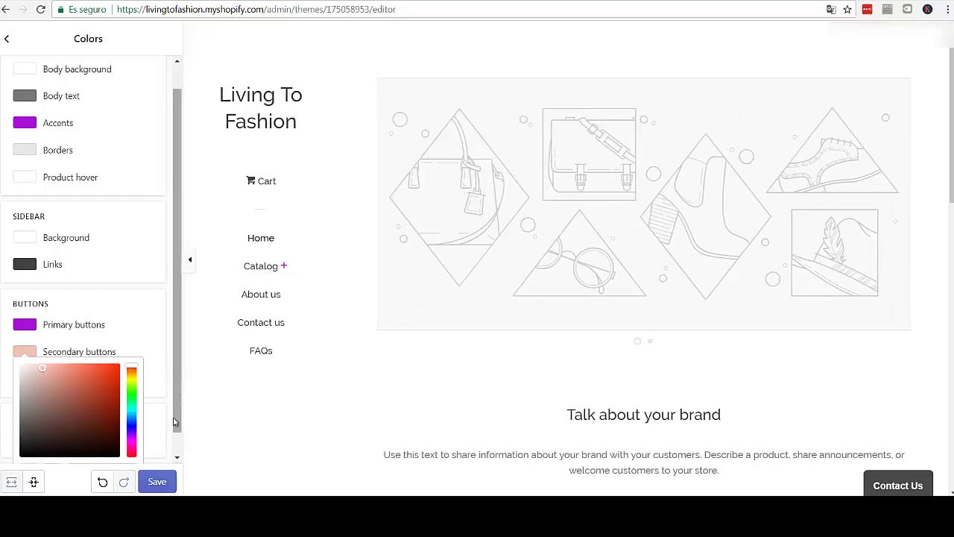
scroll(164, 377, down, 1)
drag(120, 448, 73, 444)
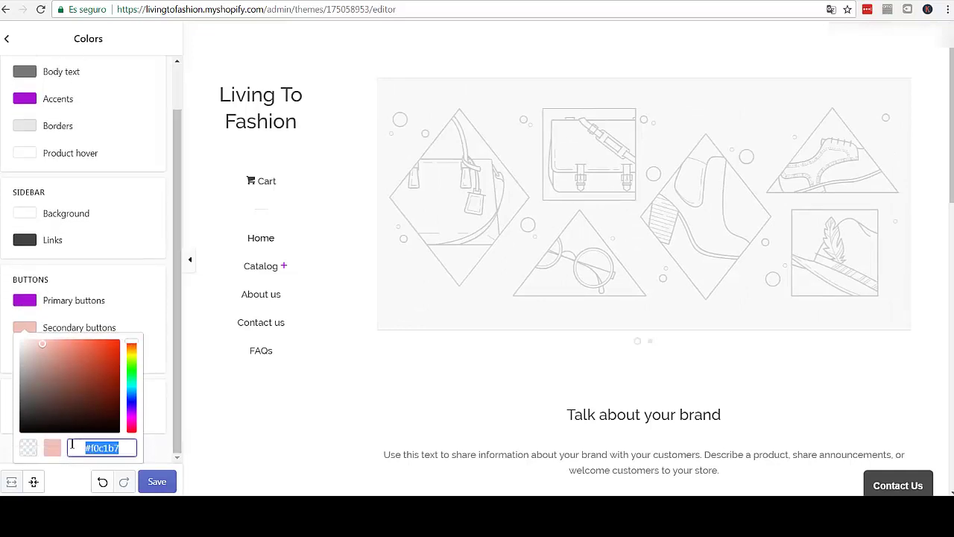
text(#aa11d7)
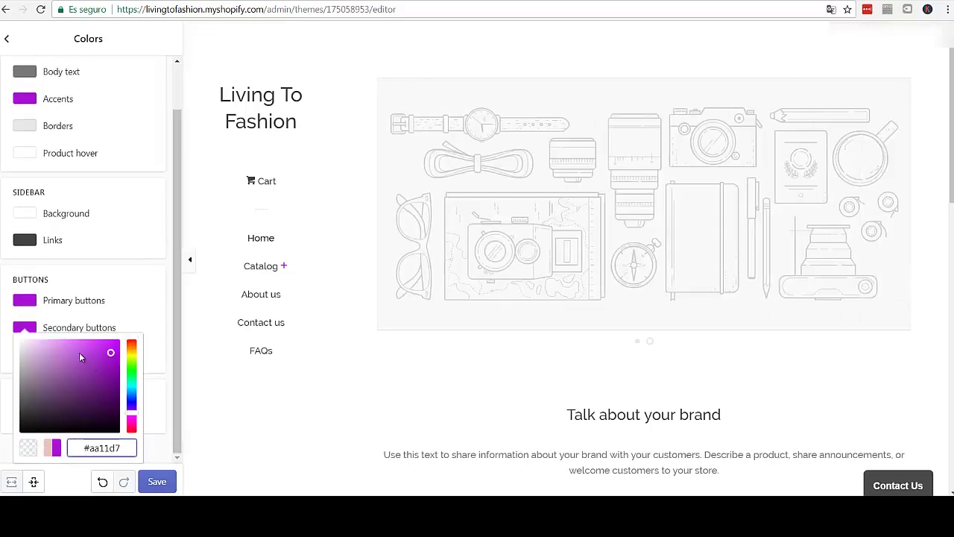
click(70, 345)
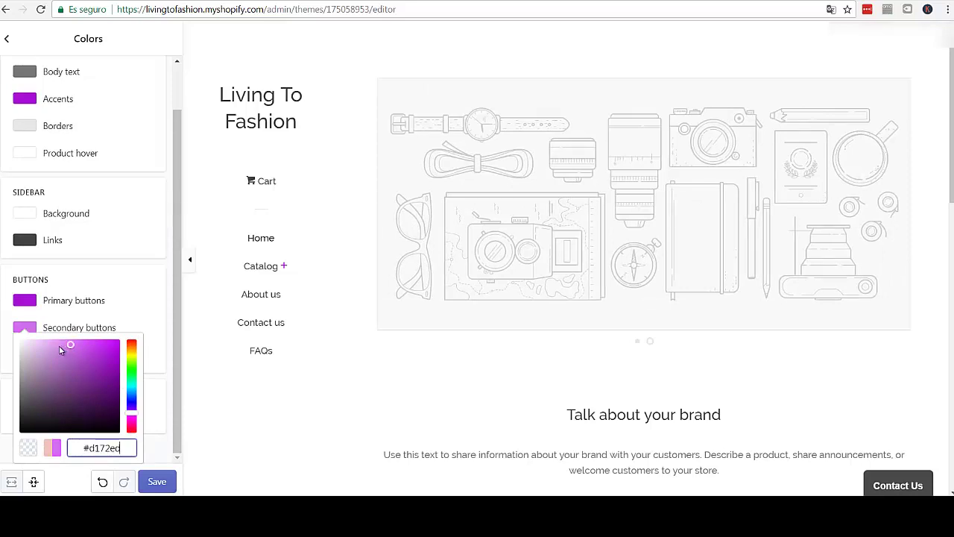
click(60, 348)
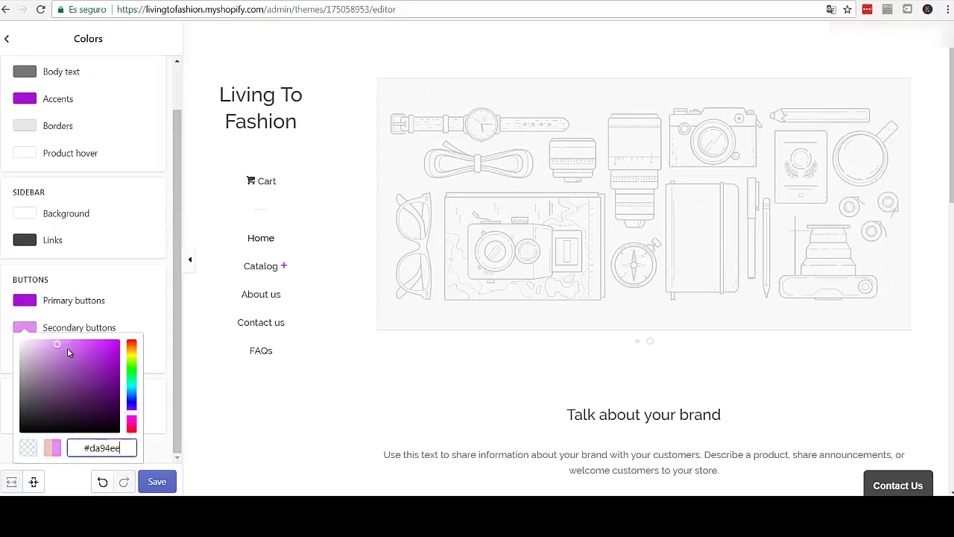
click(156, 323)
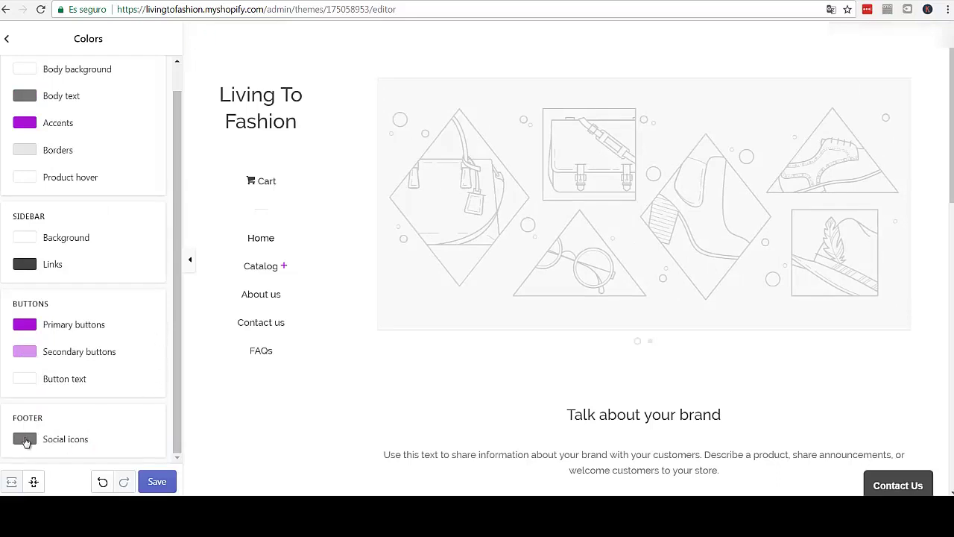
- Check the social icons and product hover colours, then save the colour changes
click(25, 439)
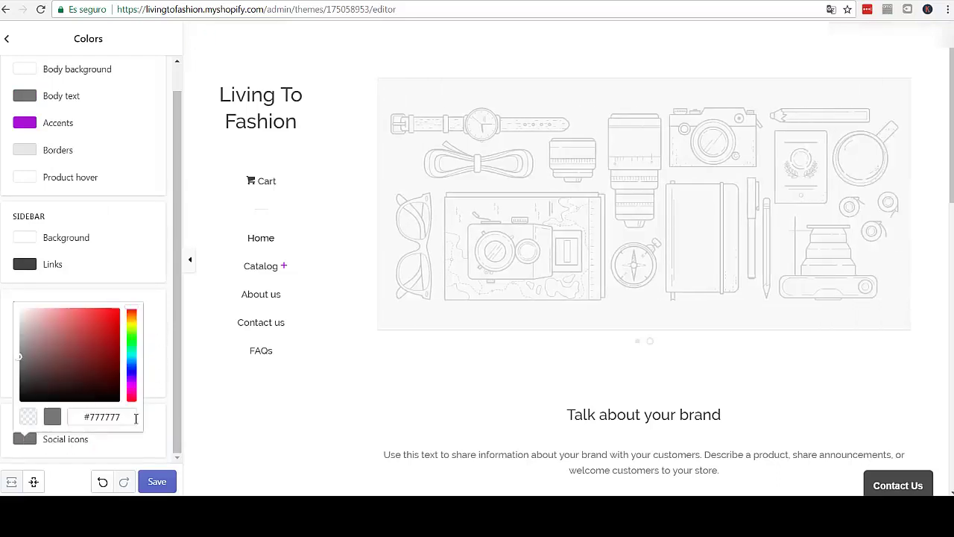
click(165, 365)
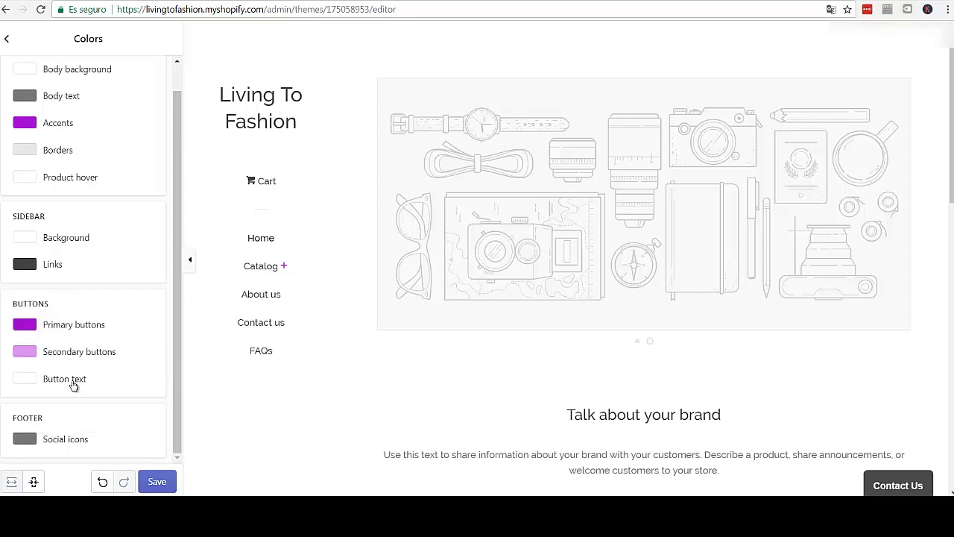
scroll(149, 328, up, 1)
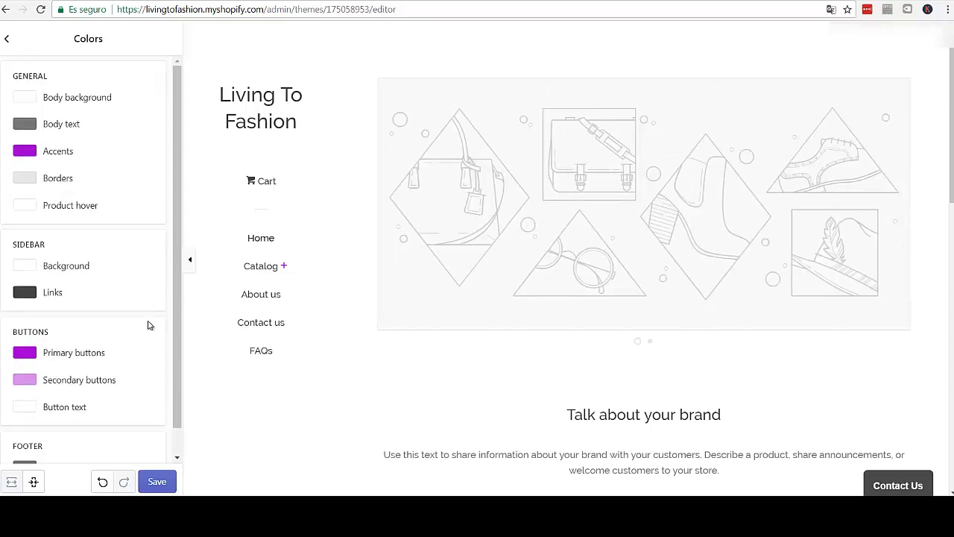
click(52, 210)
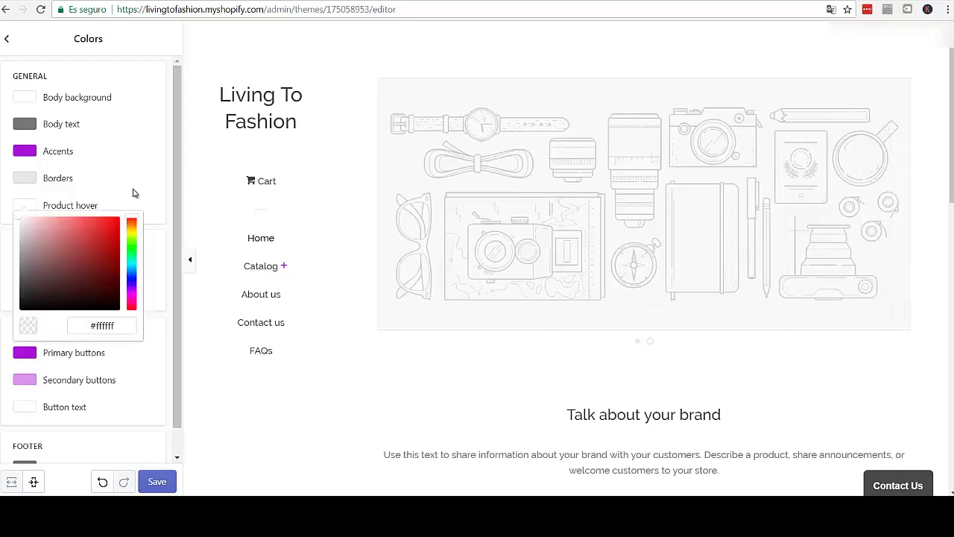
click(171, 195)
click(161, 486)
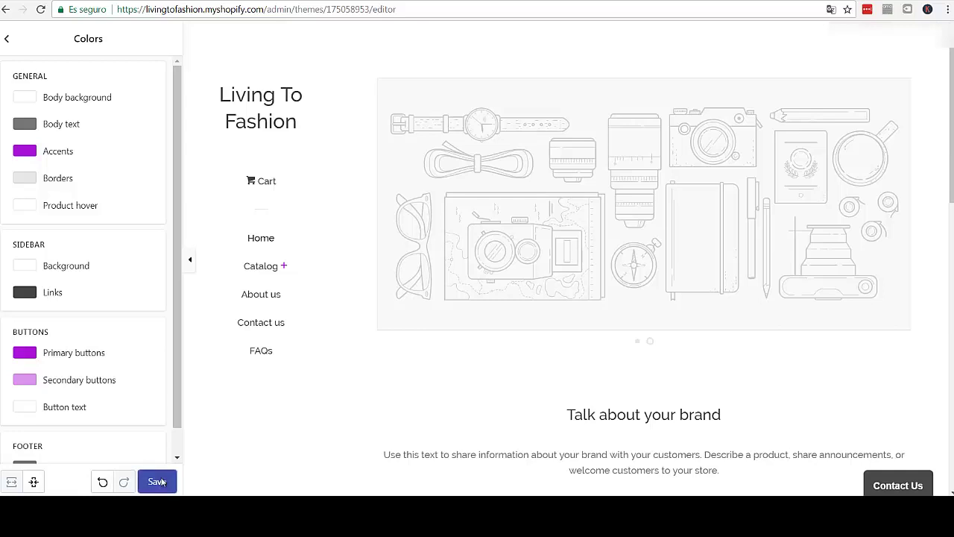
scroll(177, 452, down, 1)
scroll(178, 447, down, 1)
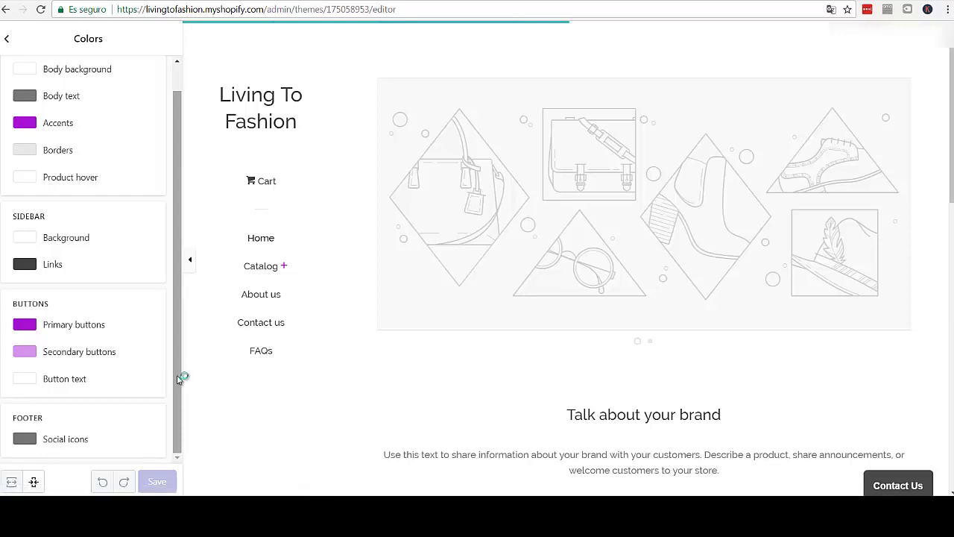
scroll(118, 131, up, 2)
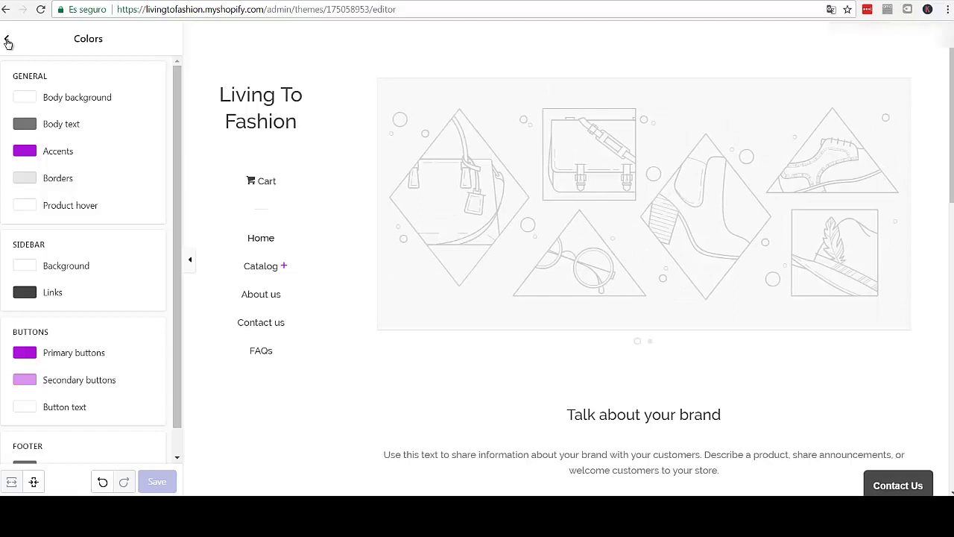
click(7, 42)
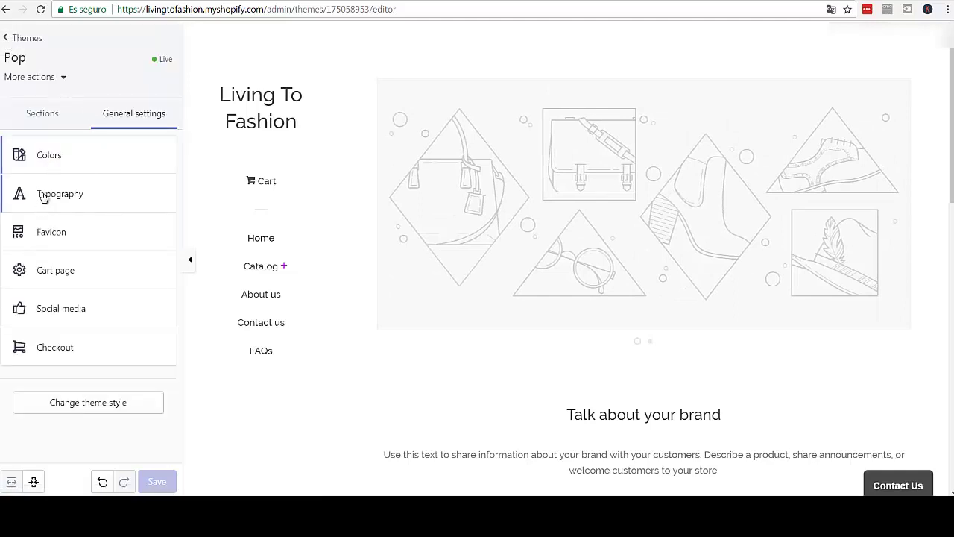
- Tick Capitalize headings and Capitalize main menu items, keeping Raleway Medium and 15px, and save
click(75, 195)
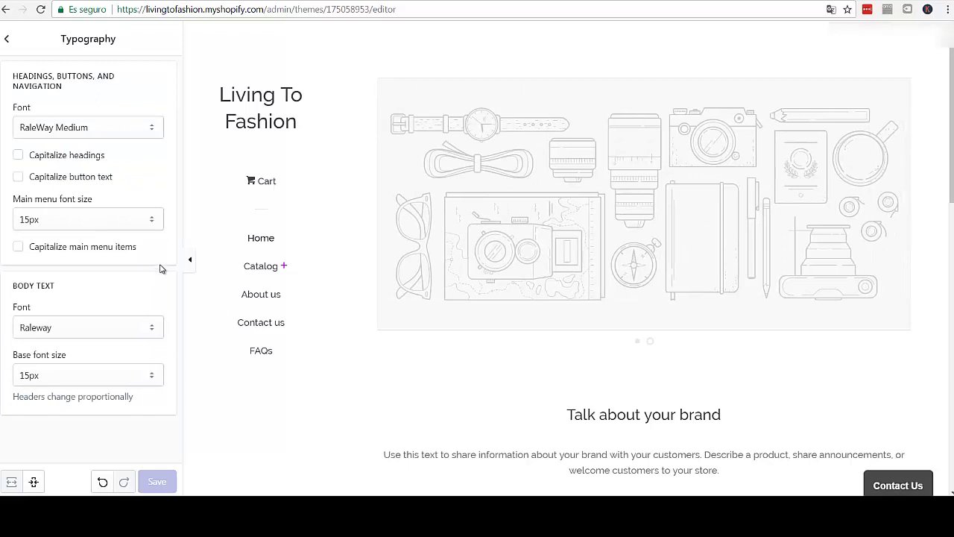
click(19, 155)
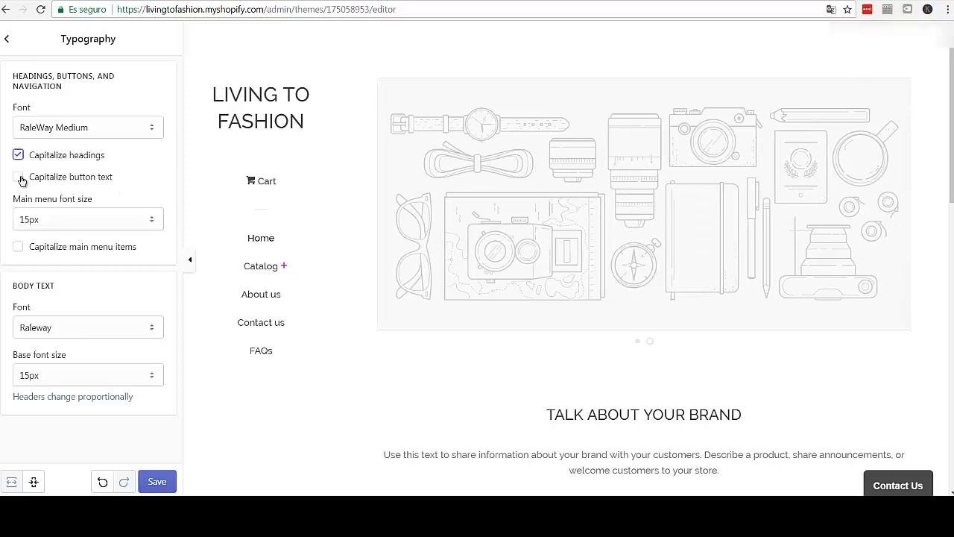
click(138, 136)
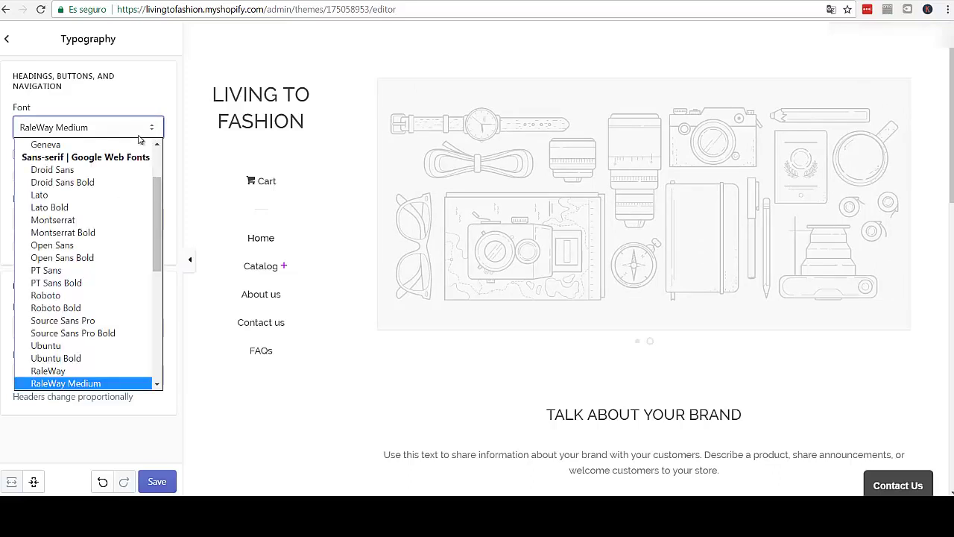
click(150, 132)
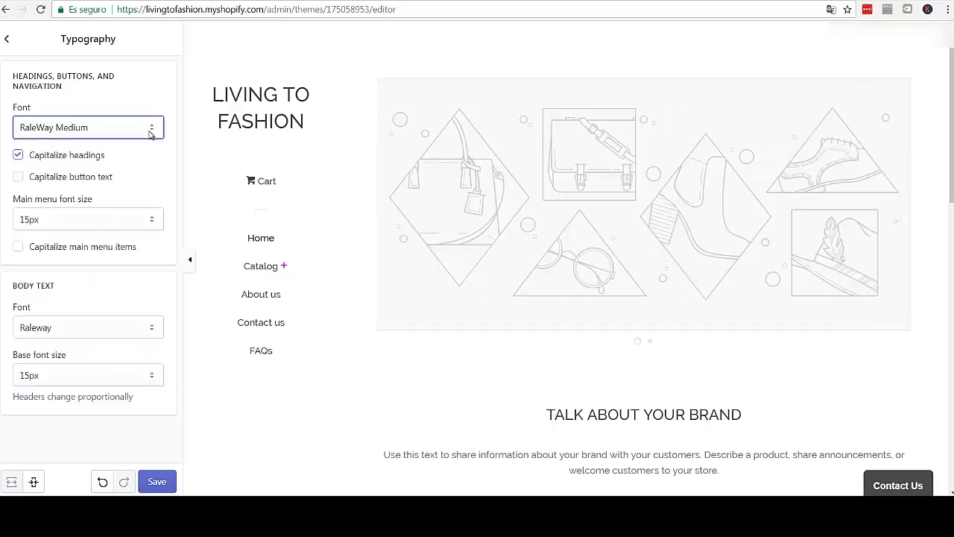
click(156, 224)
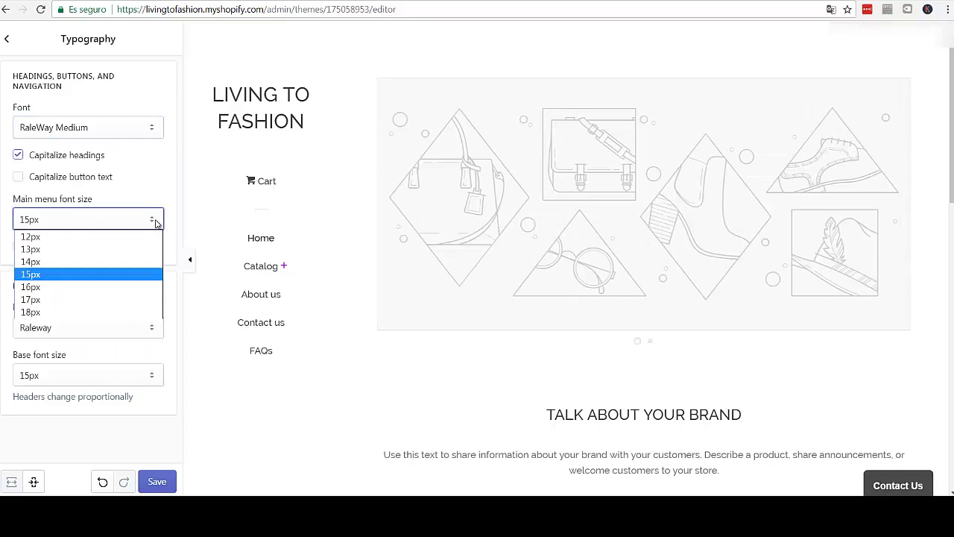
click(156, 222)
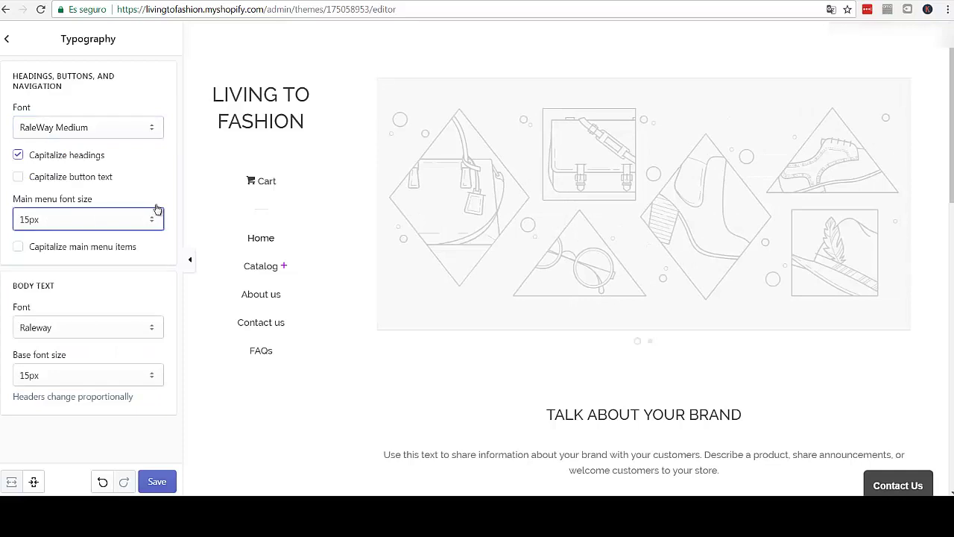
click(19, 248)
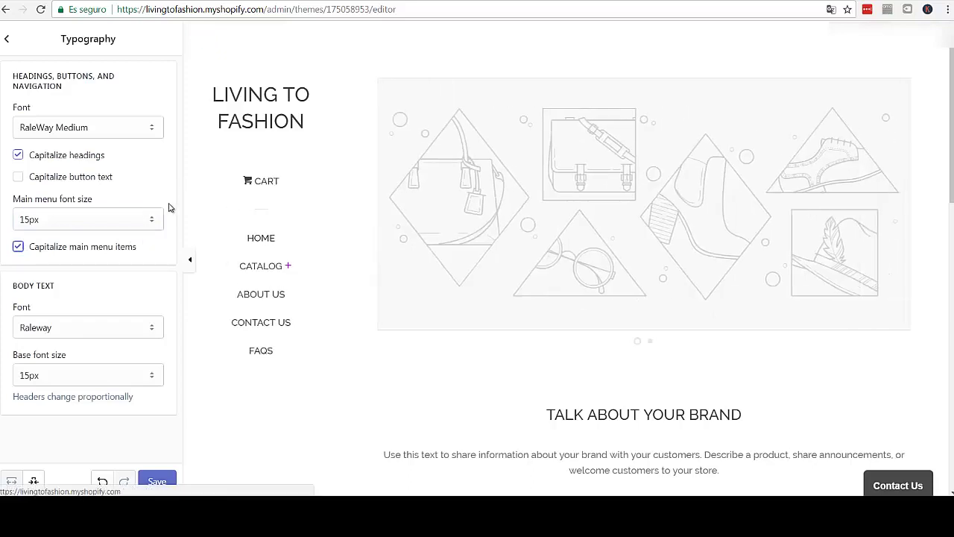
click(157, 480)
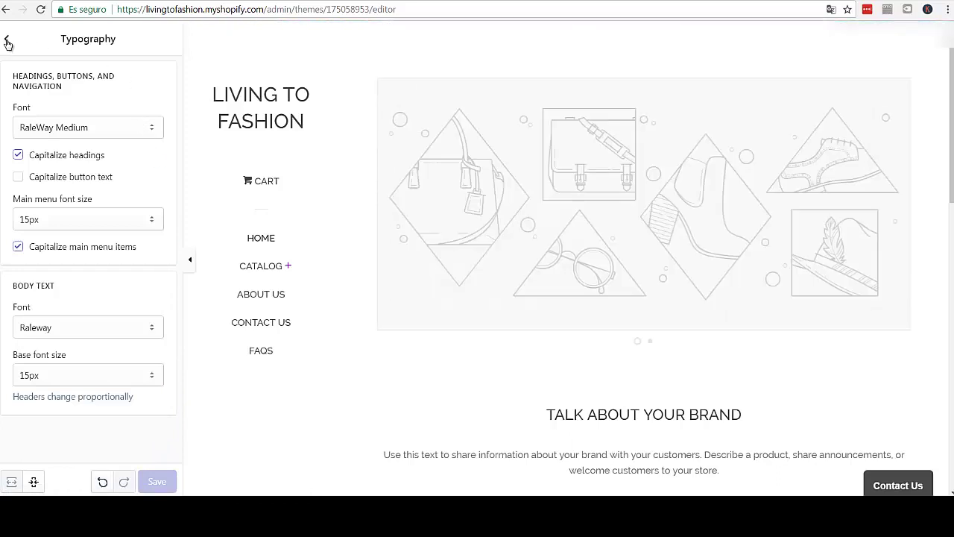
click(7, 41)
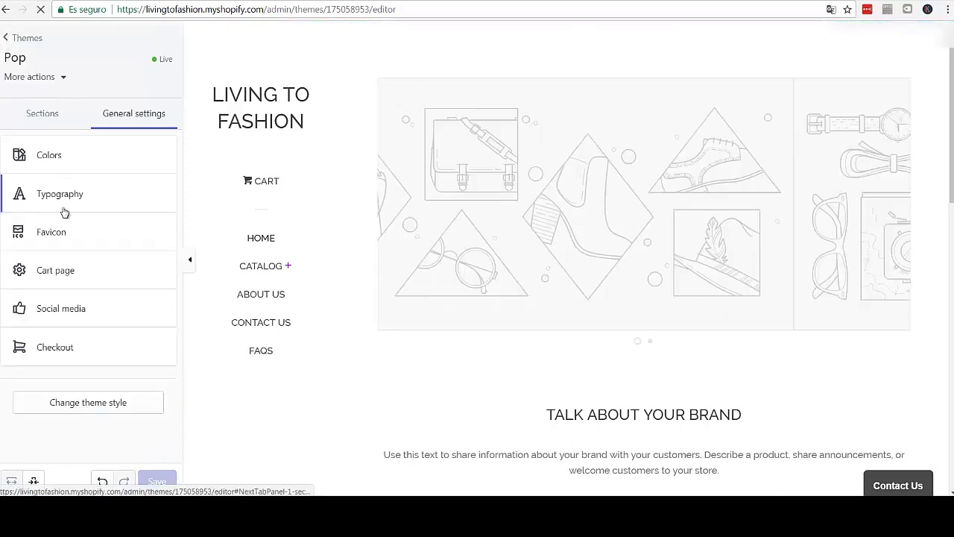
- Look over the Colors, Favicon and Cart page settings without changing anything
click(57, 161)
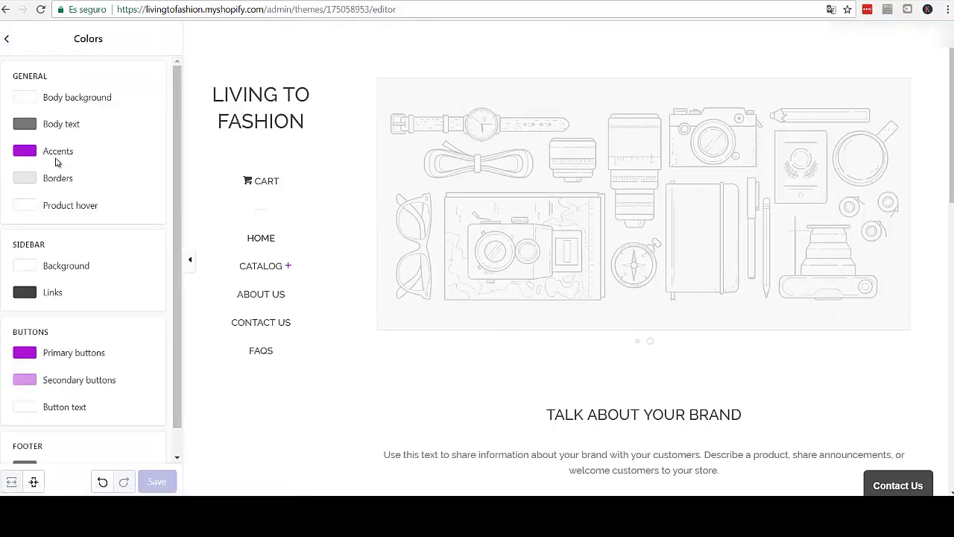
click(10, 39)
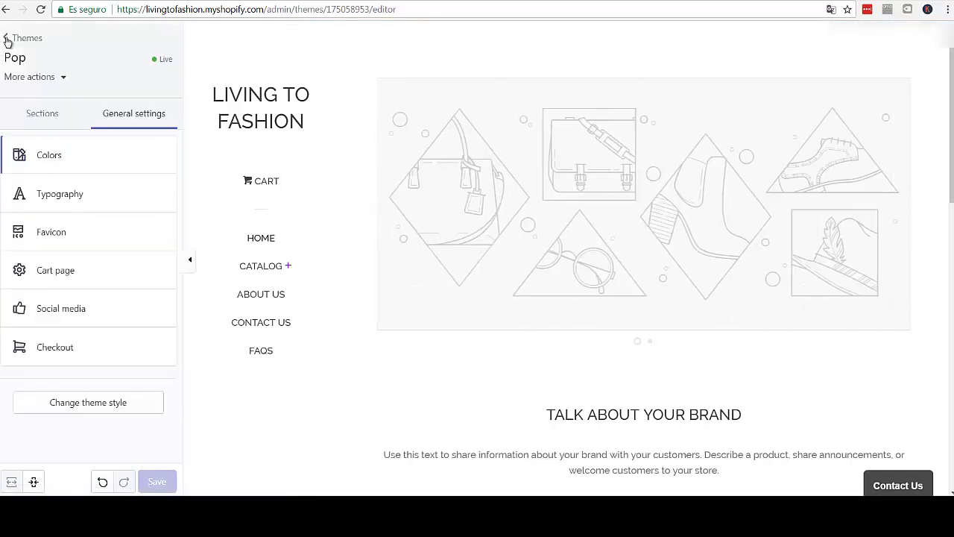
click(70, 238)
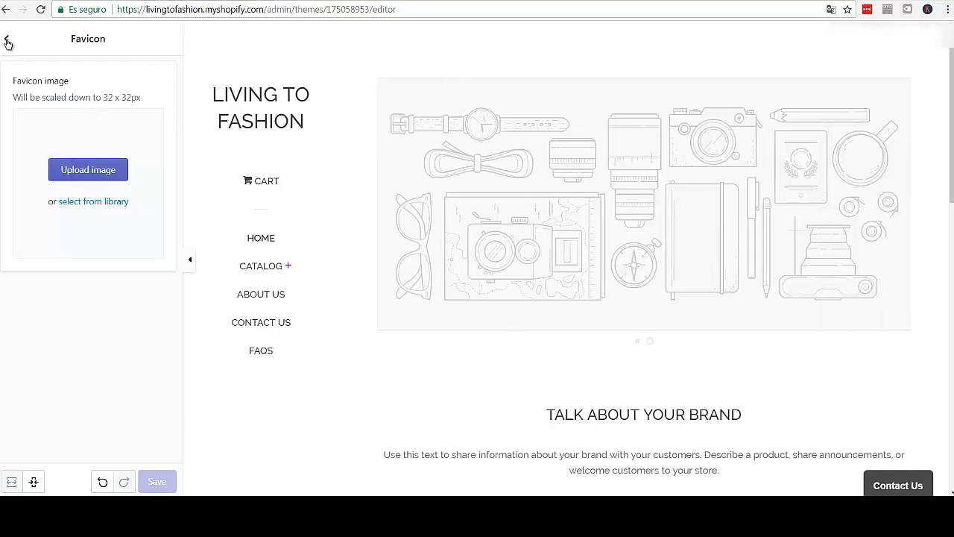
click(6, 41)
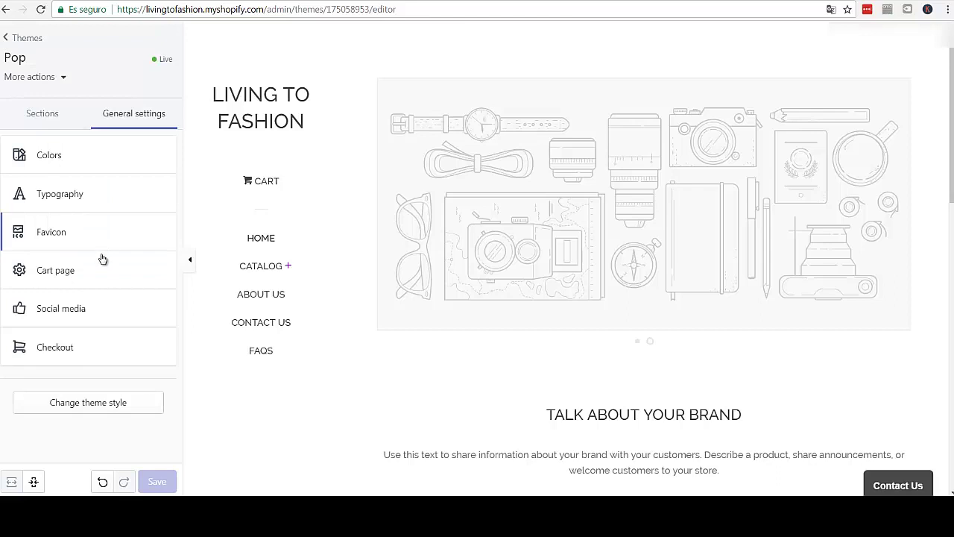
click(64, 273)
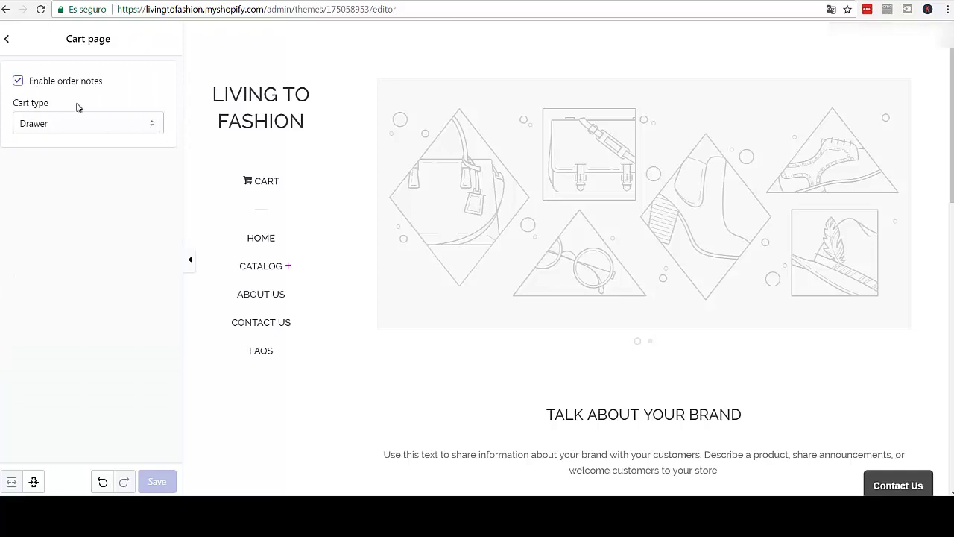
click(6, 43)
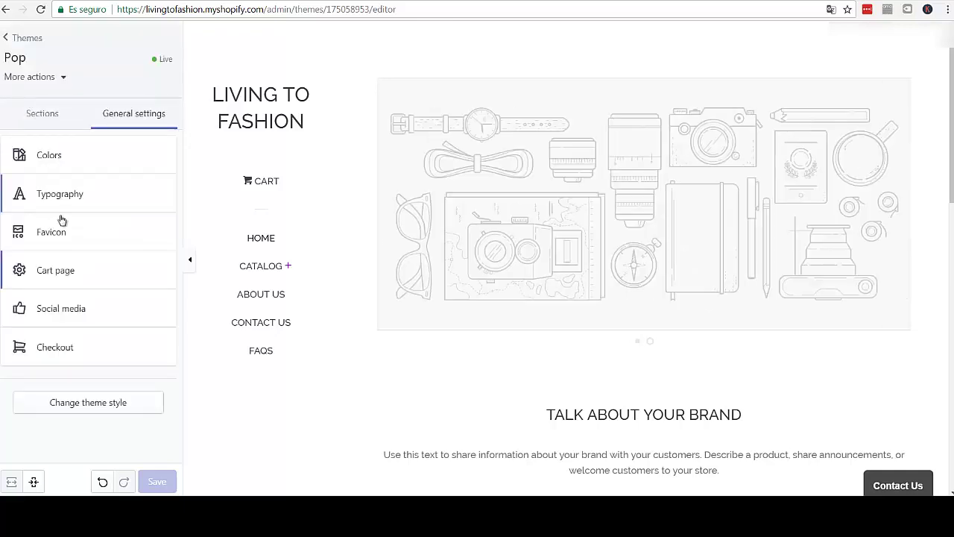
- Look over the Twitter, Facebook and Instagram fields in Social media settings, changing nothing
click(50, 318)
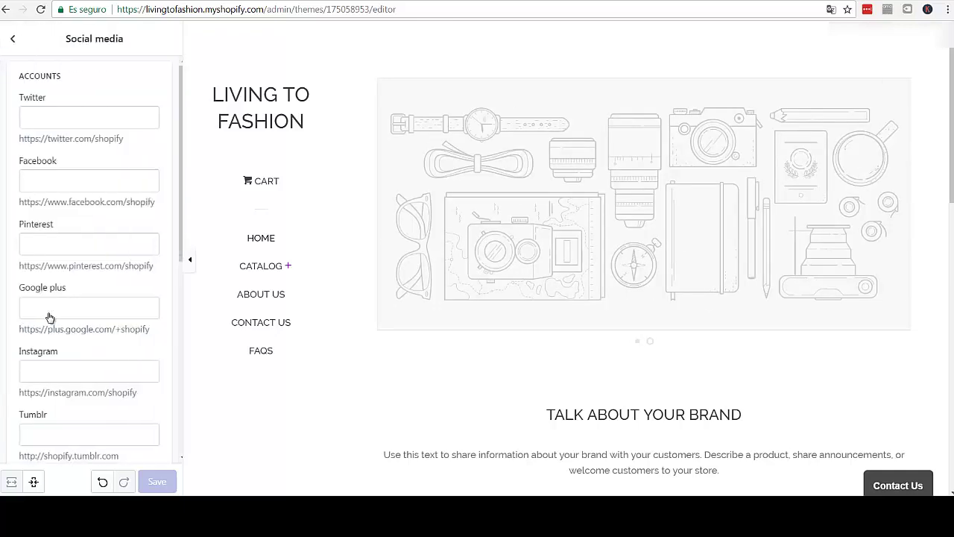
click(59, 119)
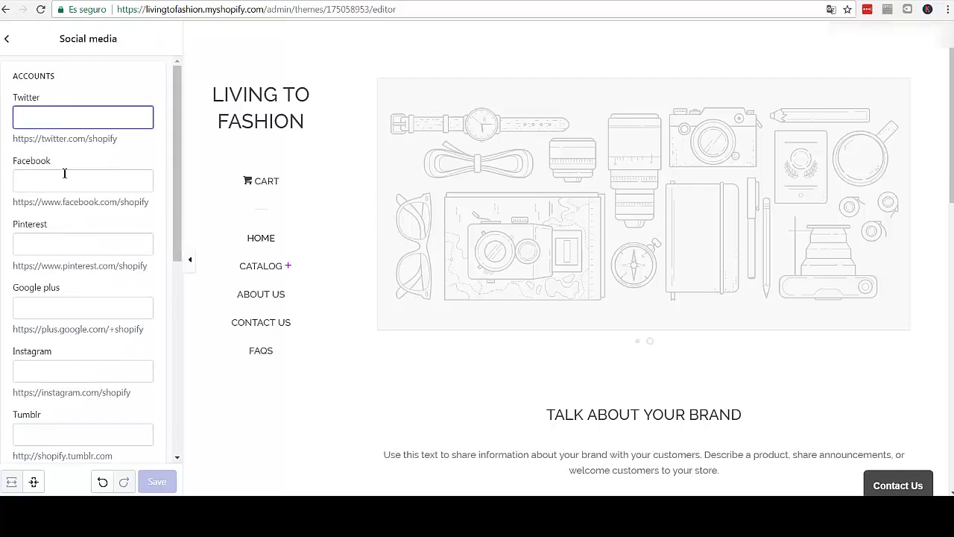
click(65, 175)
scroll(670, 416, down, 3)
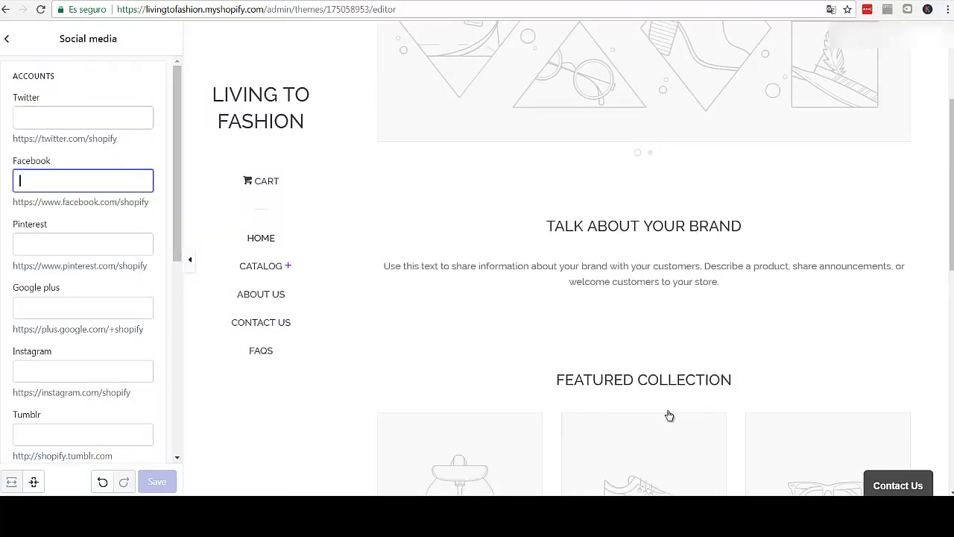
scroll(670, 415, down, 8)
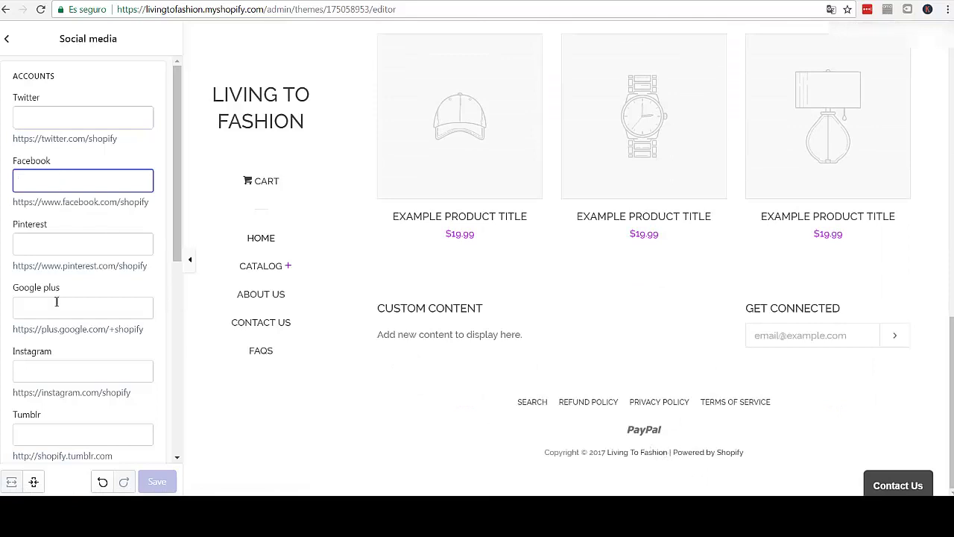
click(35, 376)
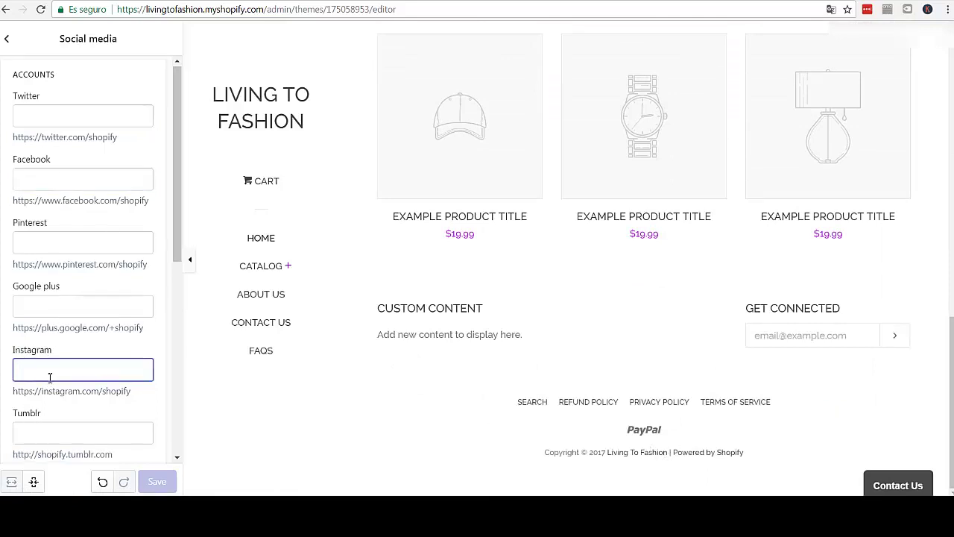
scroll(50, 418, down, 5)
scroll(47, 380, up, 5)
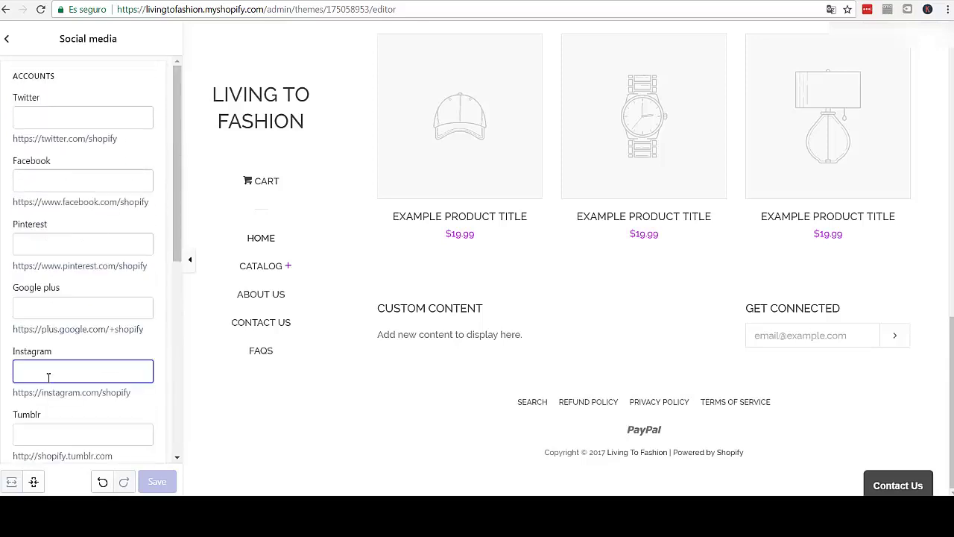
click(6, 42)
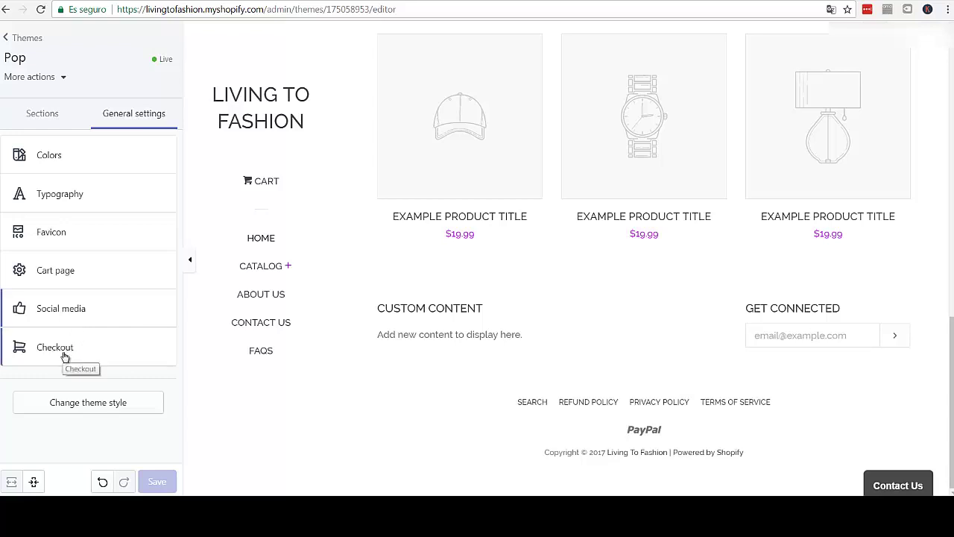
- Scroll through the Checkout settings unchanged, then bring up the homepage sections list
click(64, 356)
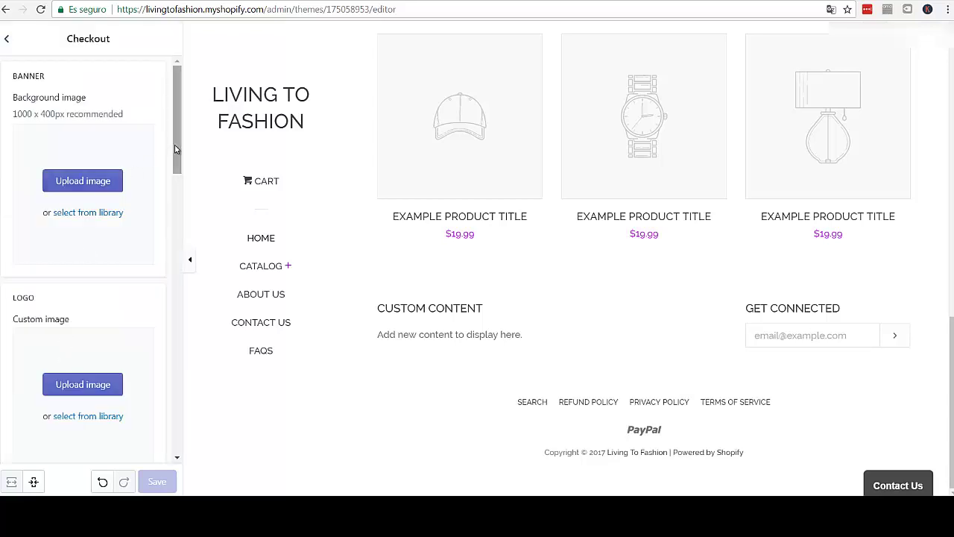
scroll(180, 226, down, 12)
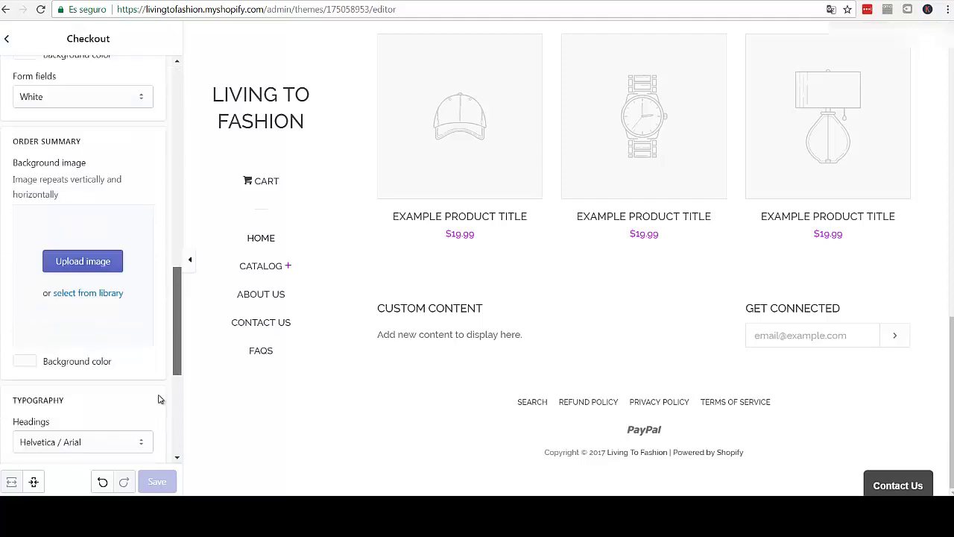
scroll(156, 417, down, 3)
drag(175, 388, 140, 81)
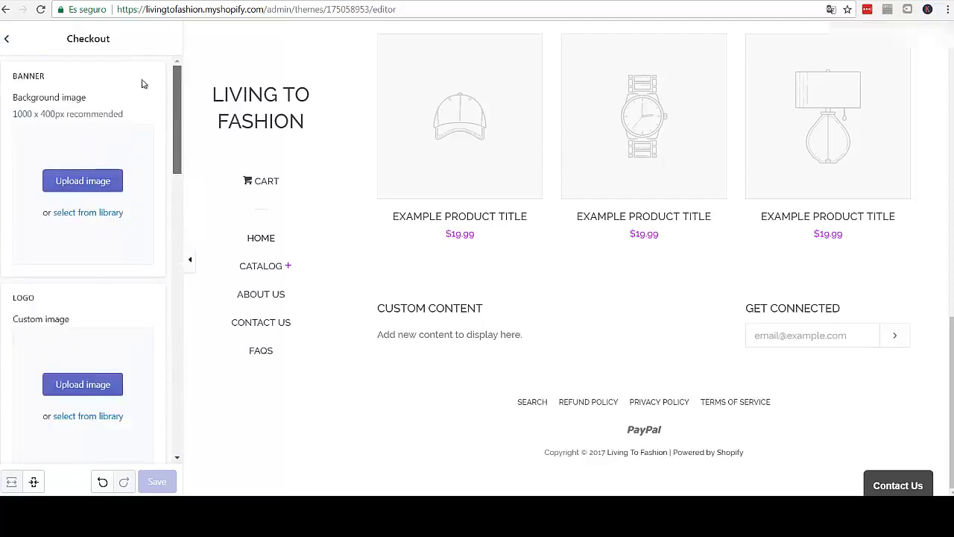
click(5, 41)
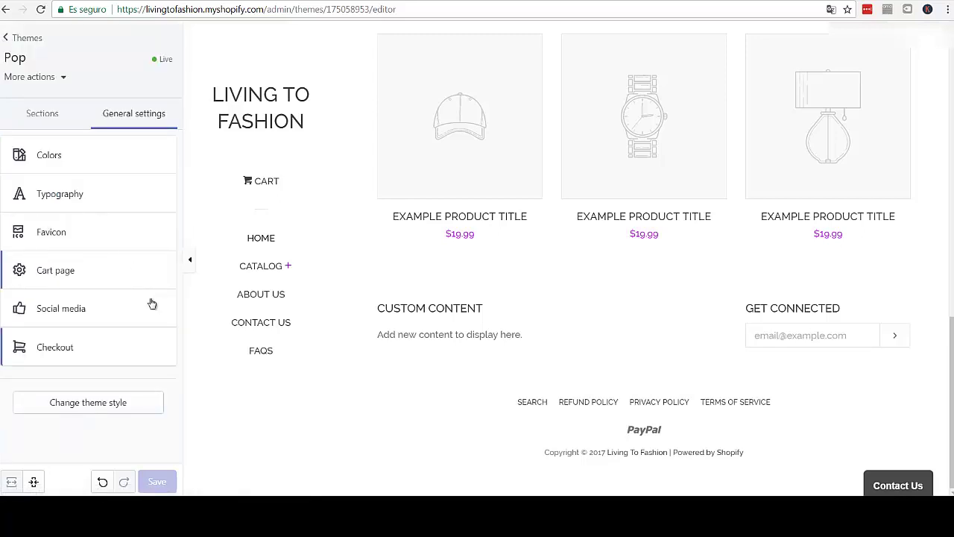
click(64, 118)
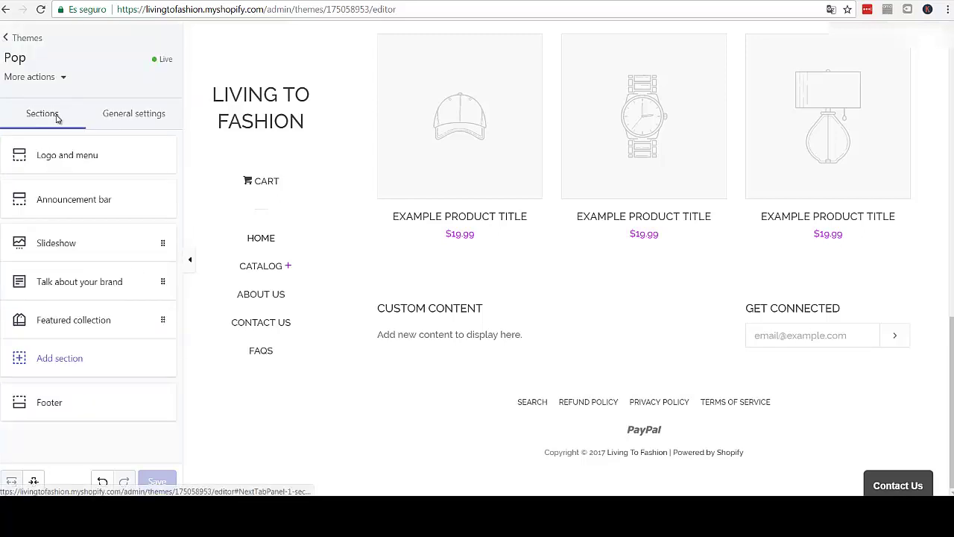
- Open the Logo and menu section and start a custom logo image upload
click(107, 158)
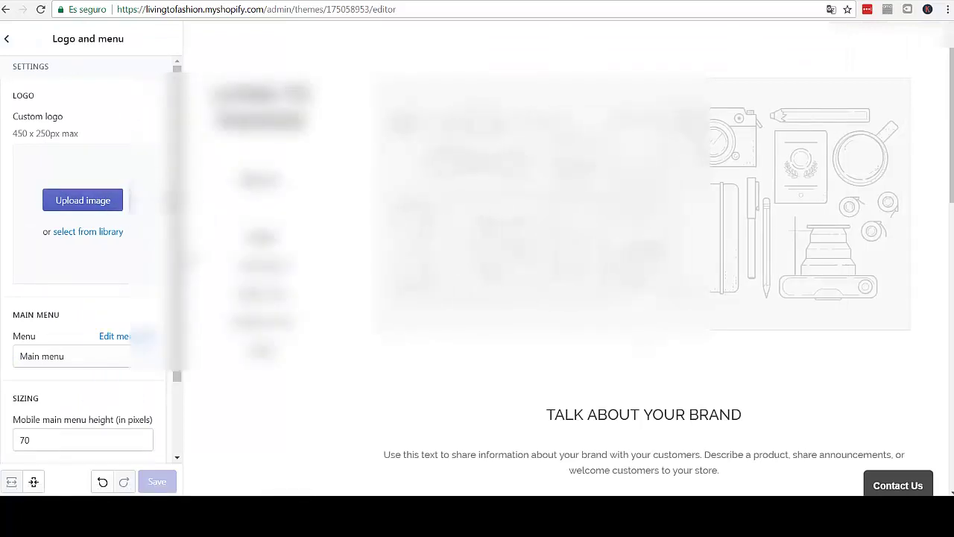
click(86, 207)
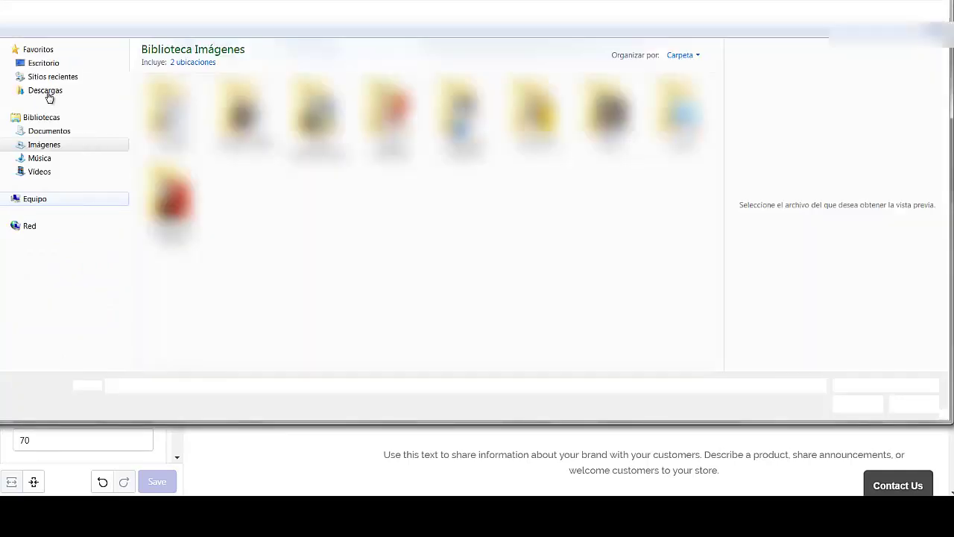
- Choose 'living to fashion fb cover' from Escritorio > Shopify Dropshipping Documents as the logo
click(56, 64)
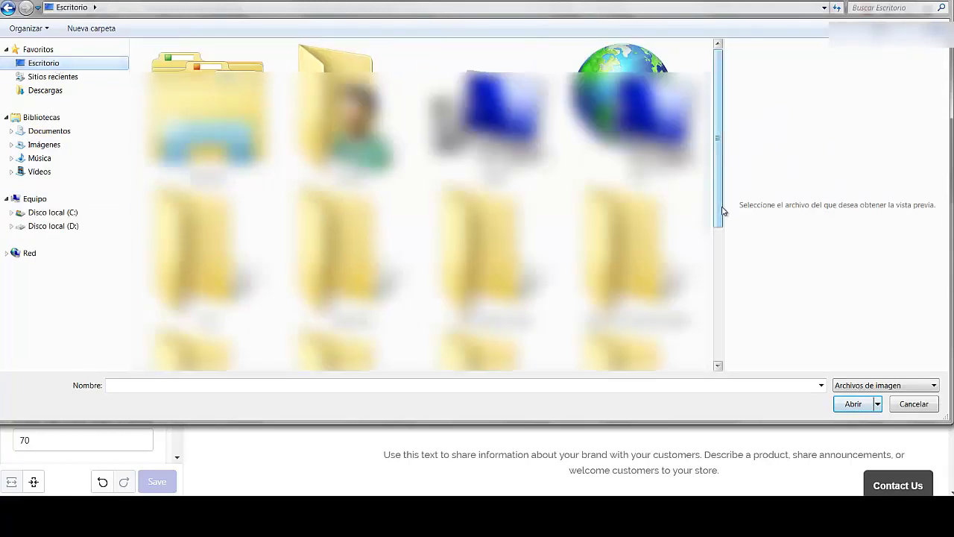
scroll(717, 269, down, 3)
scroll(716, 326, down, 2)
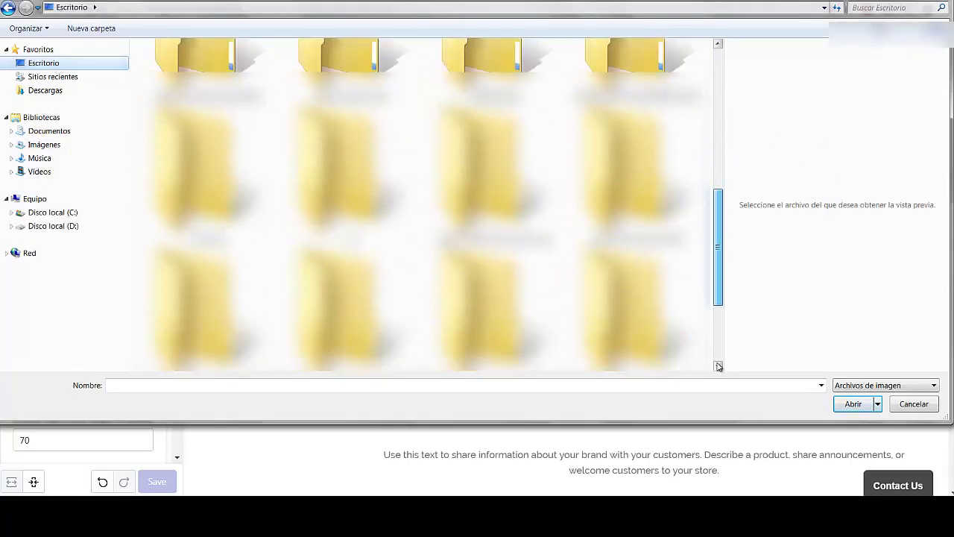
scroll(716, 298, down, 1)
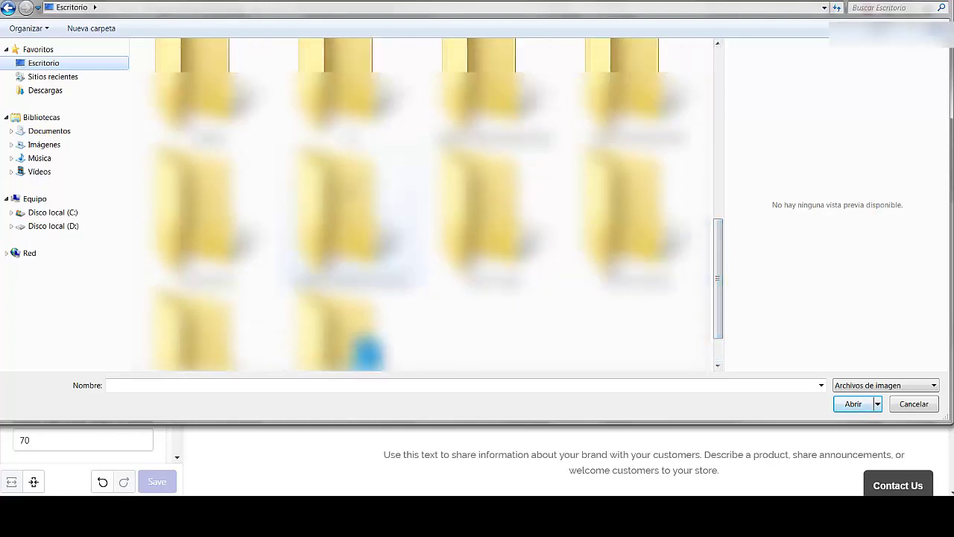
double_click(335, 216)
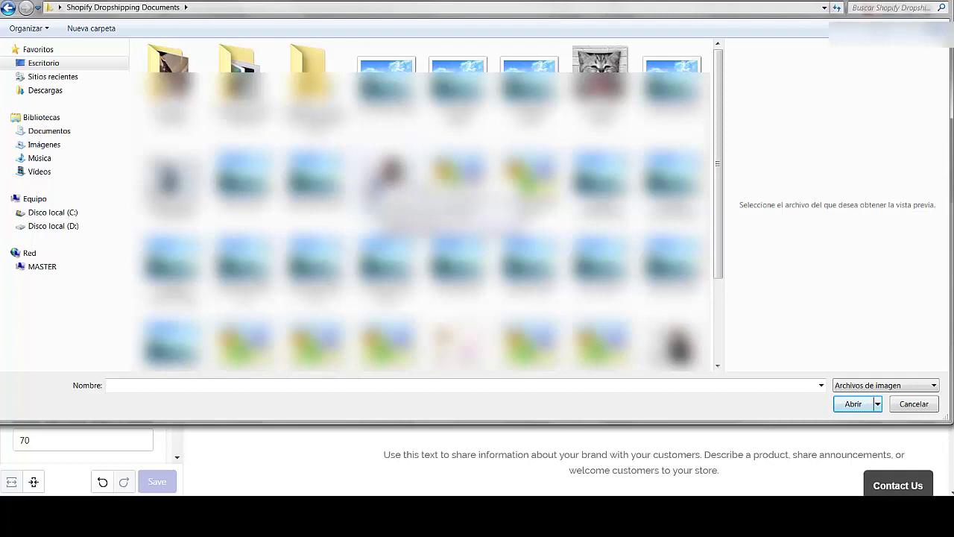
click(384, 178)
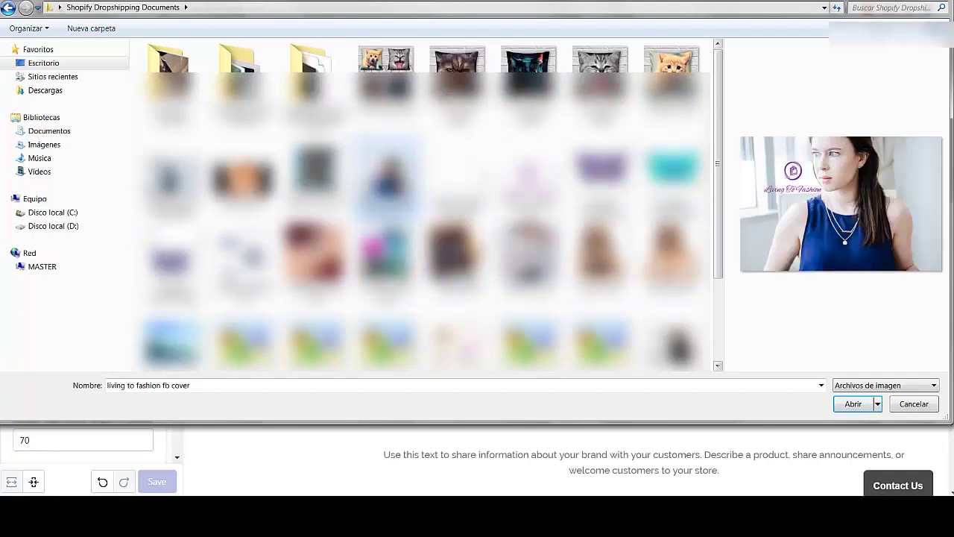
click(854, 407)
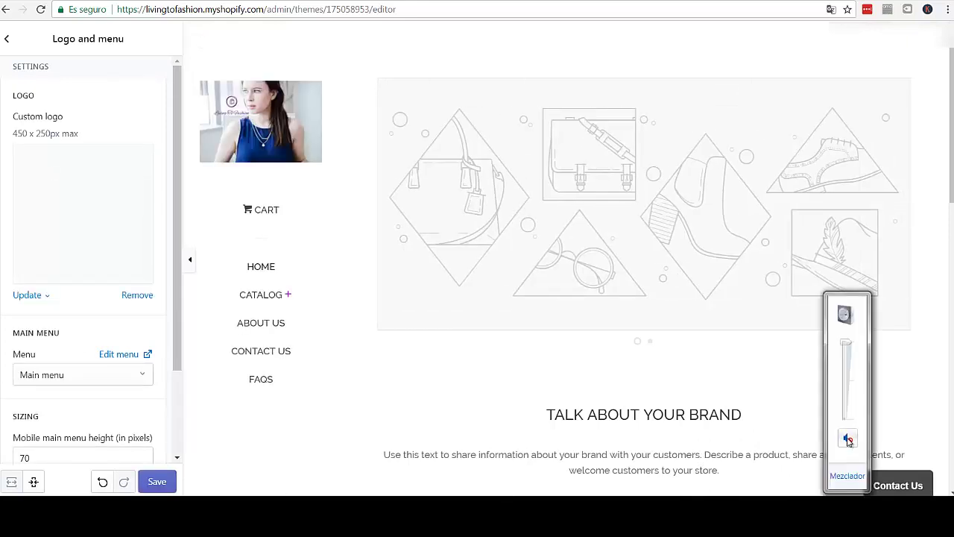
- Toggle the computer audio mute on and off, then dismiss the volume mixer
click(849, 440)
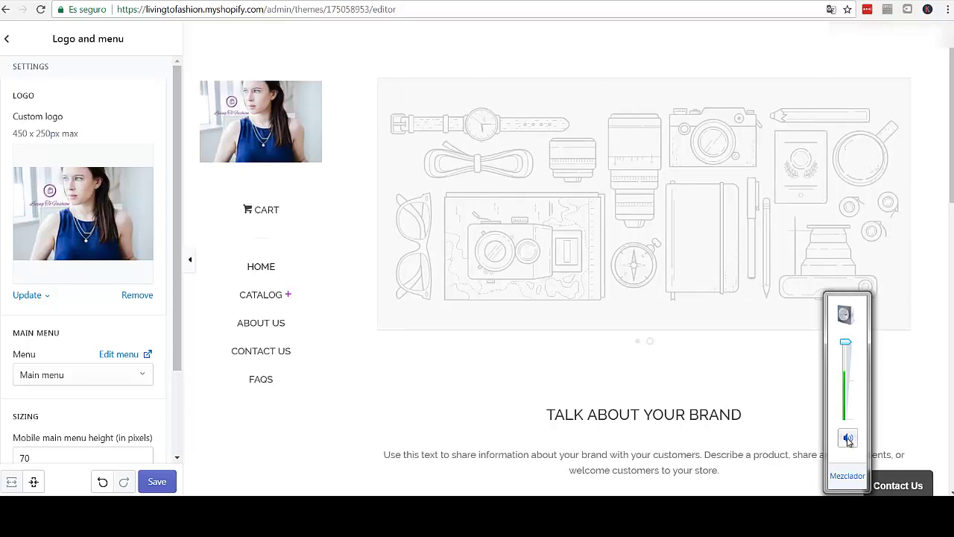
click(848, 439)
click(209, 336)
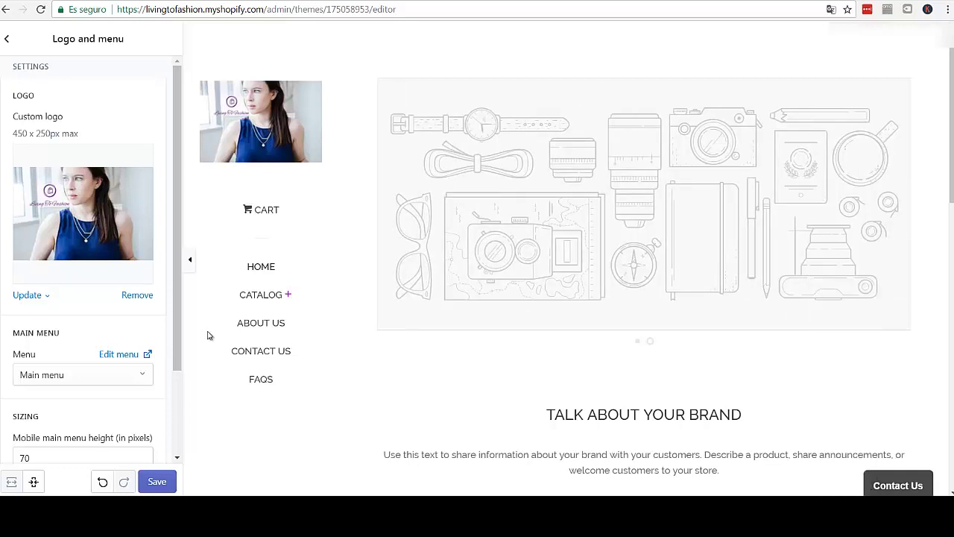
- Keep Main menu, enable Show border on the header, and save the theme
drag(177, 330, 182, 363)
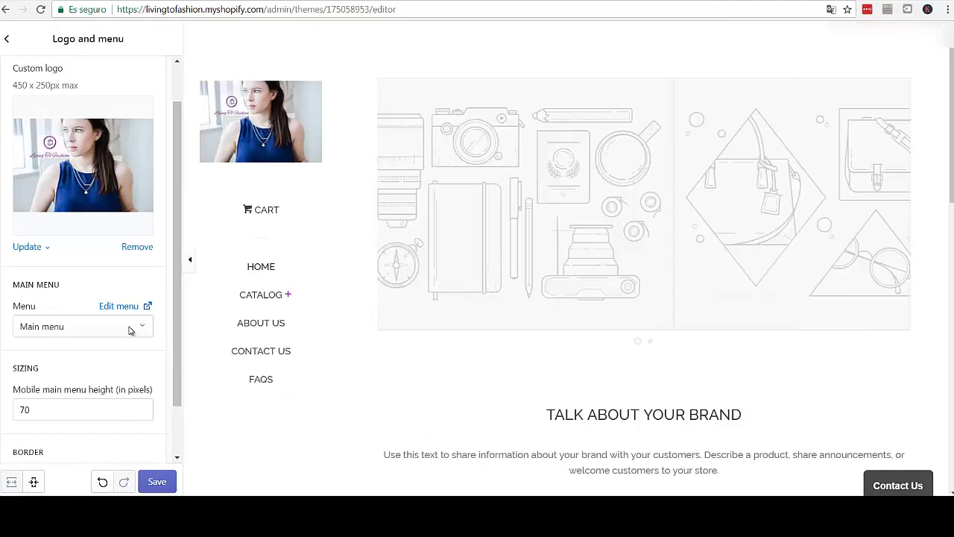
click(146, 334)
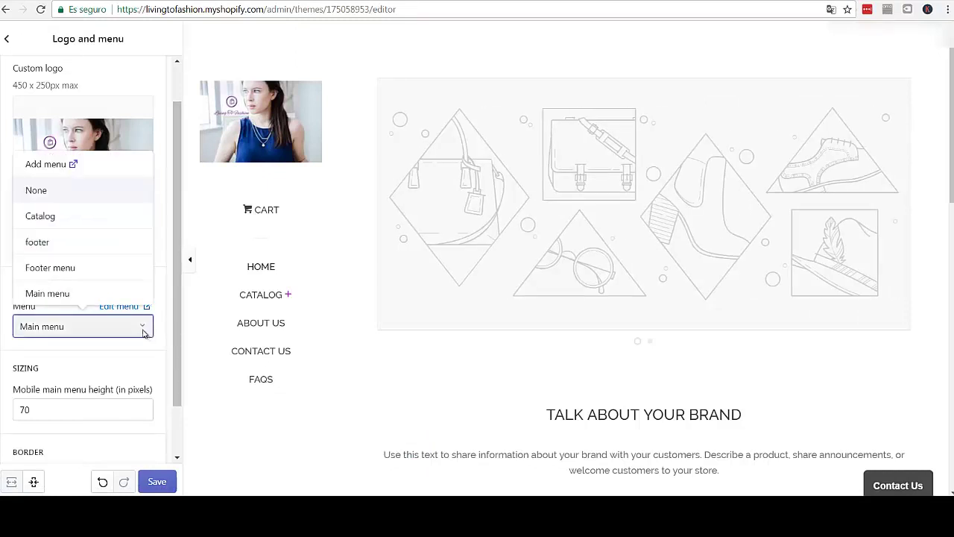
click(144, 333)
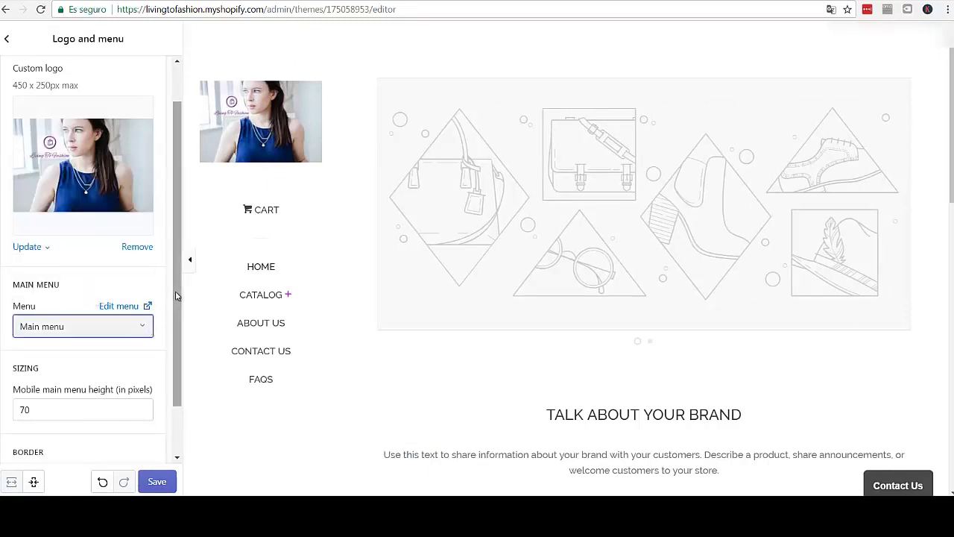
scroll(168, 351, down, 2)
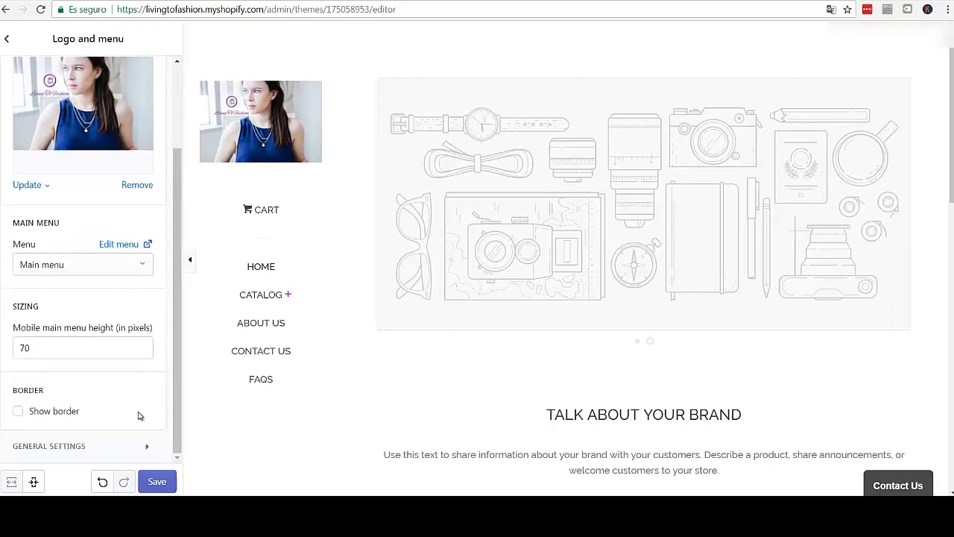
click(21, 411)
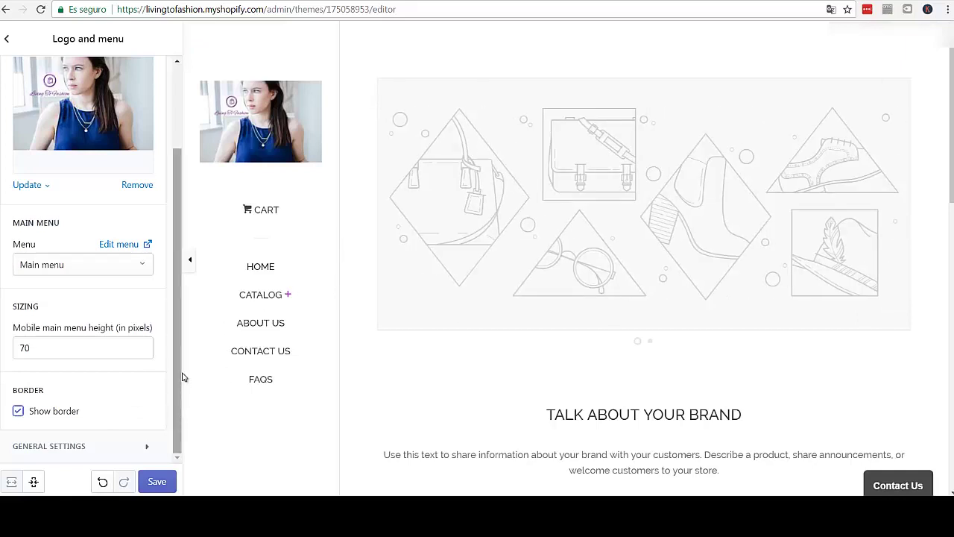
scroll(182, 377, up, 3)
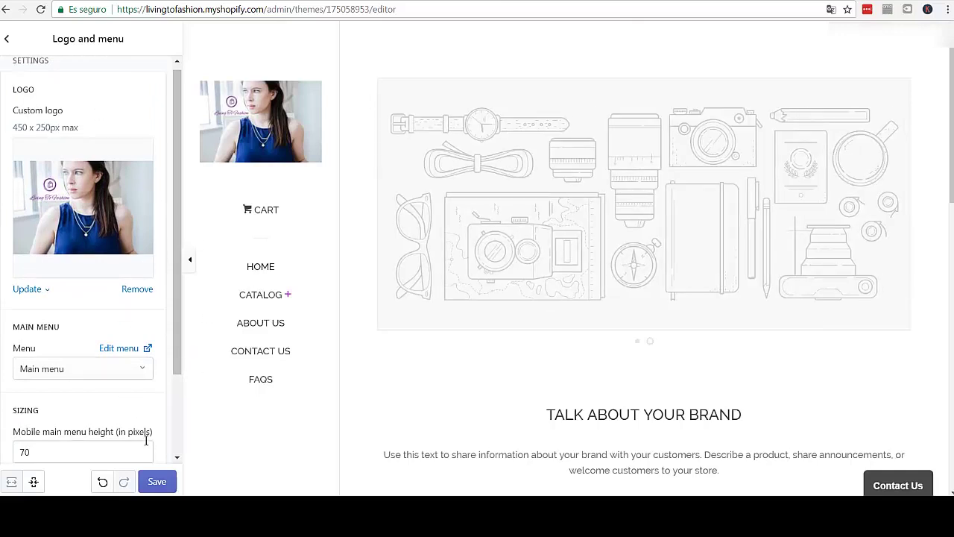
click(156, 482)
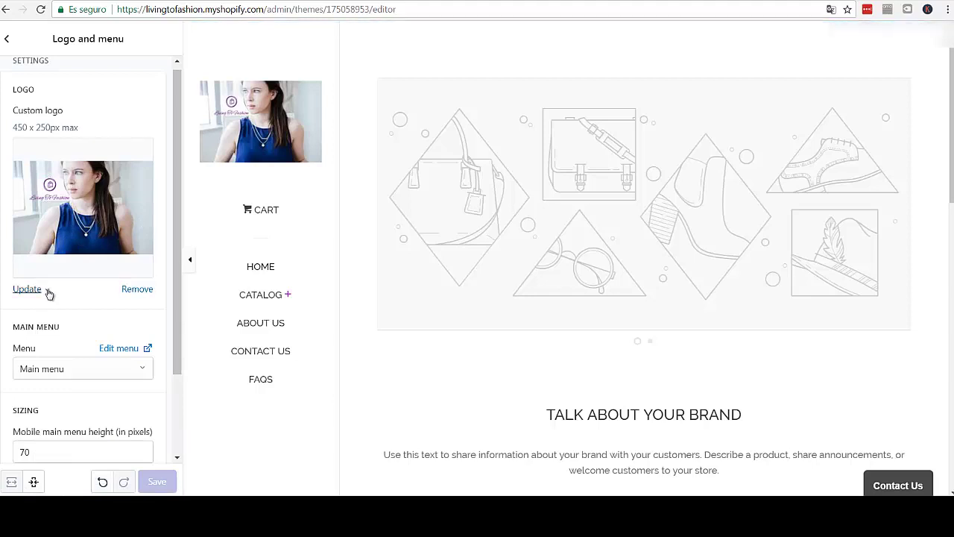
- Replace the logo with the 'living to fashion logo' image and open a new browser tab
click(47, 291)
click(49, 321)
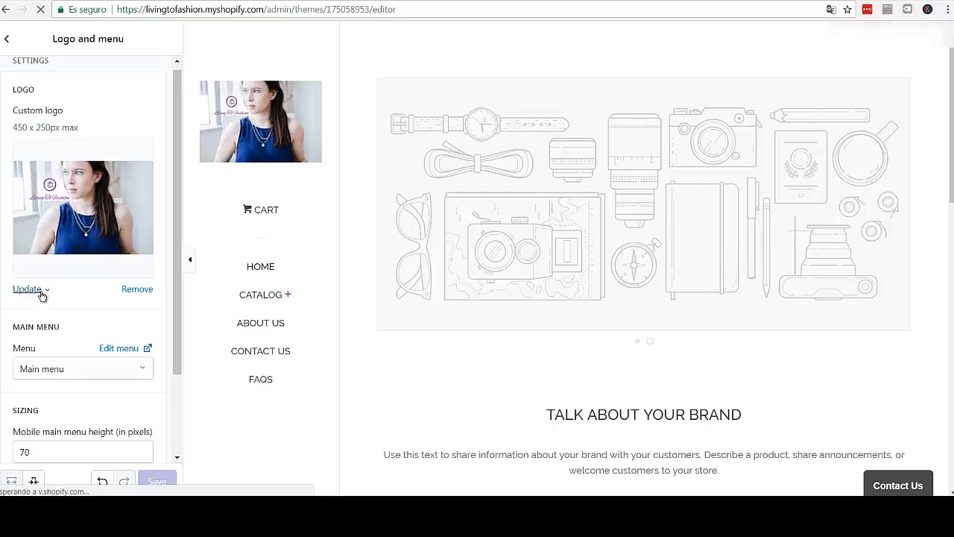
click(47, 291)
click(53, 320)
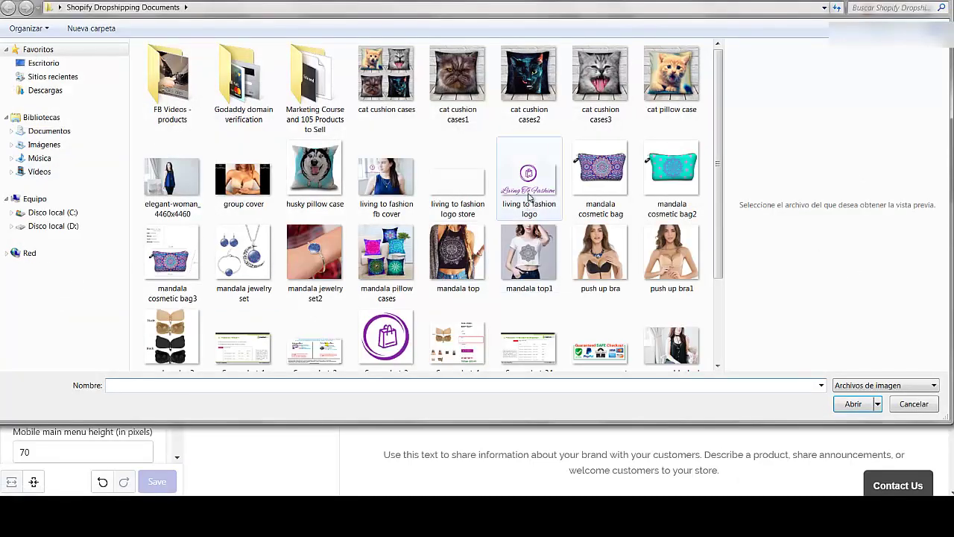
click(530, 192)
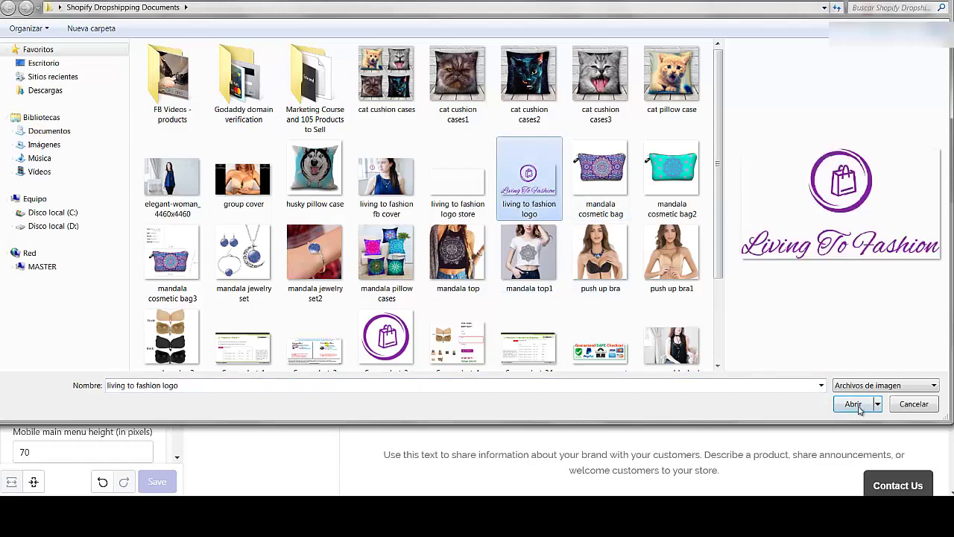
click(859, 409)
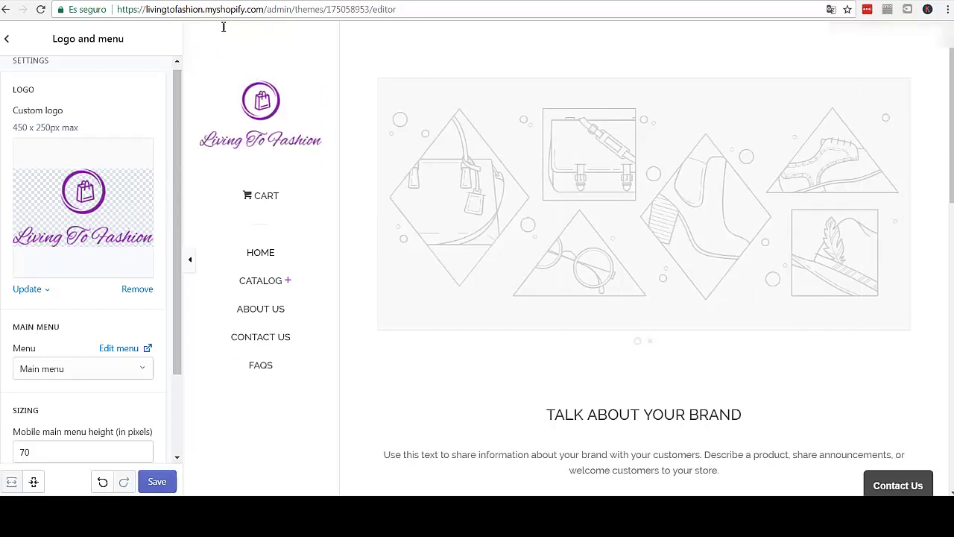
click(262, 0)
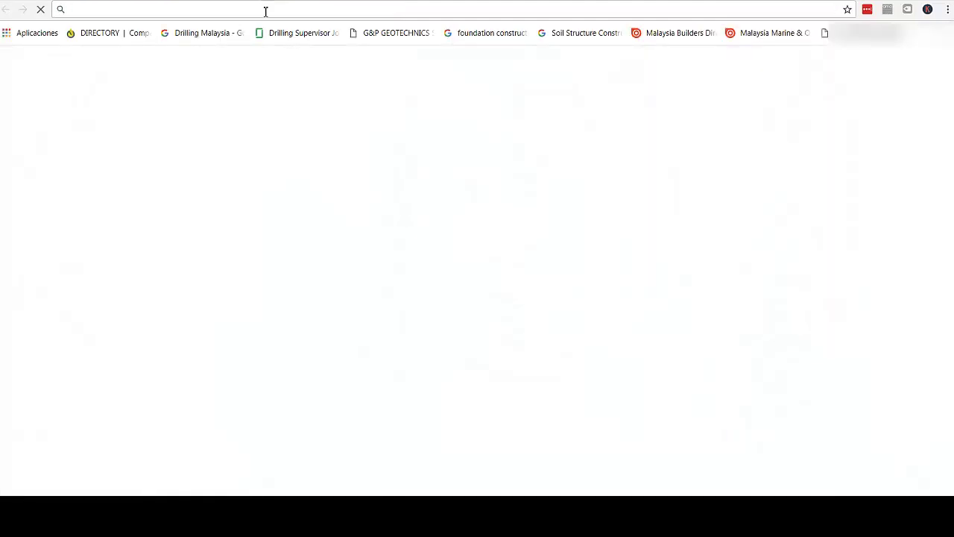
- Search Google for 'free logo maker shopify' and open the 'Generador de Logos Online - Shopify' result
text(free logo)
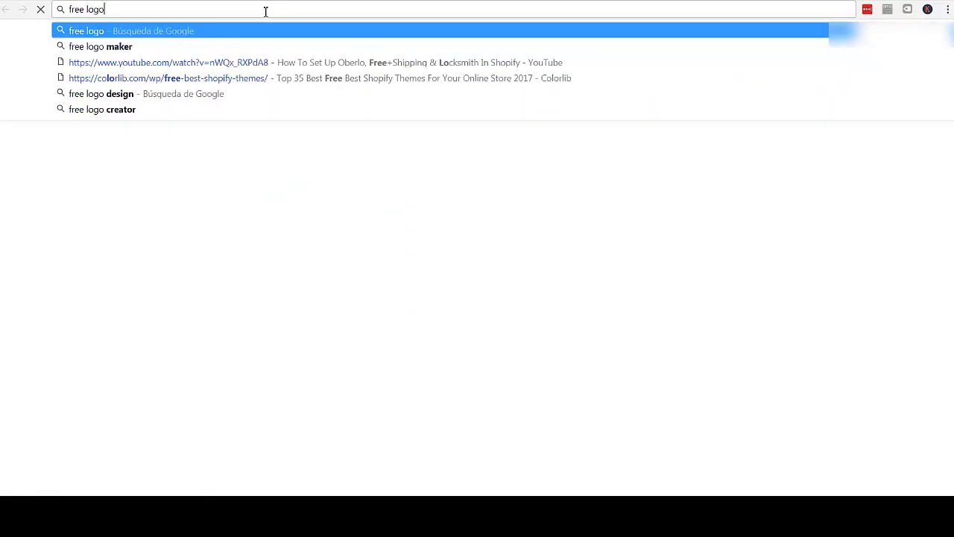
text( maker s)
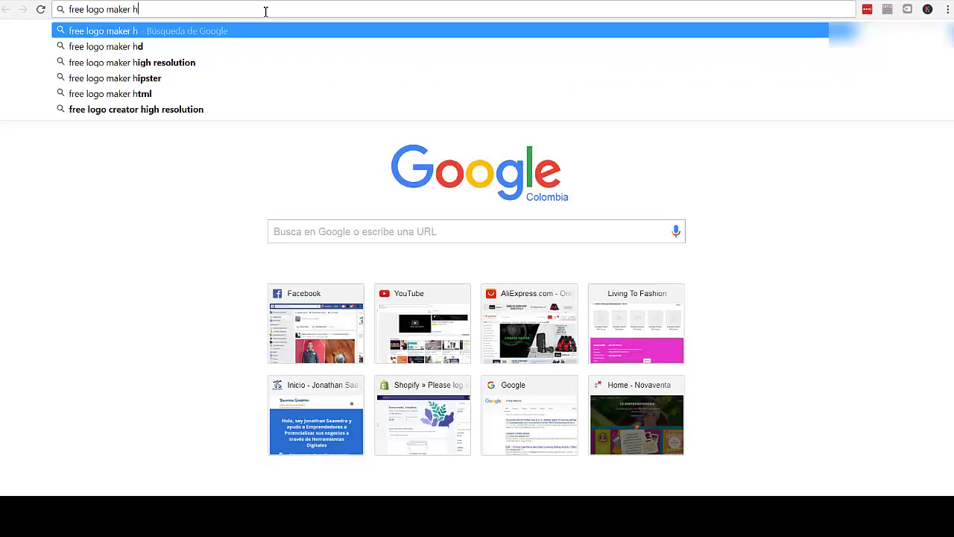
text(hopify)
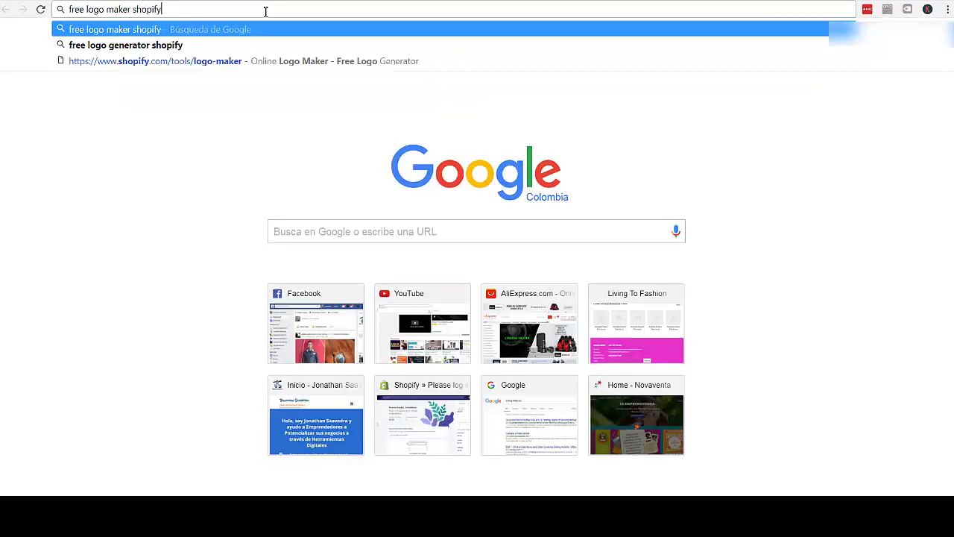
key(Return)
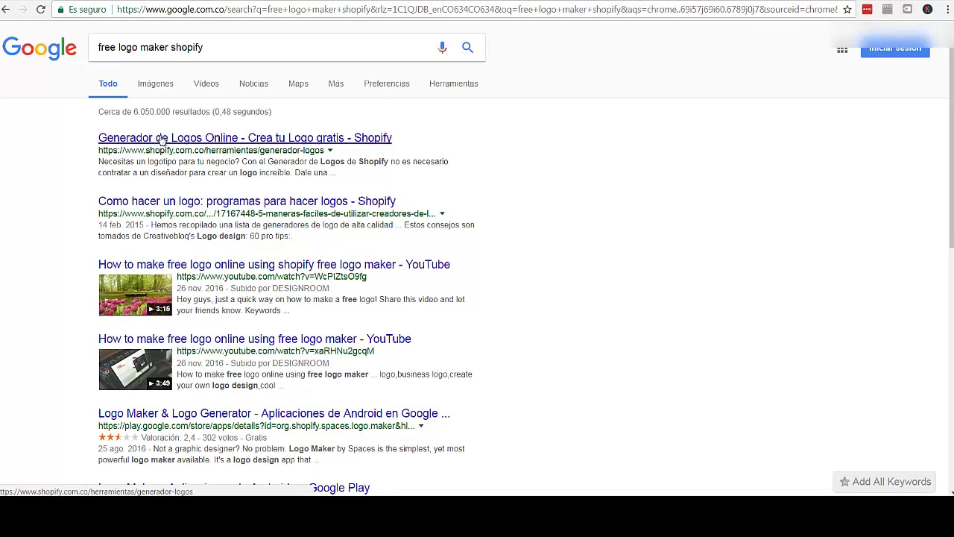
click(166, 140)
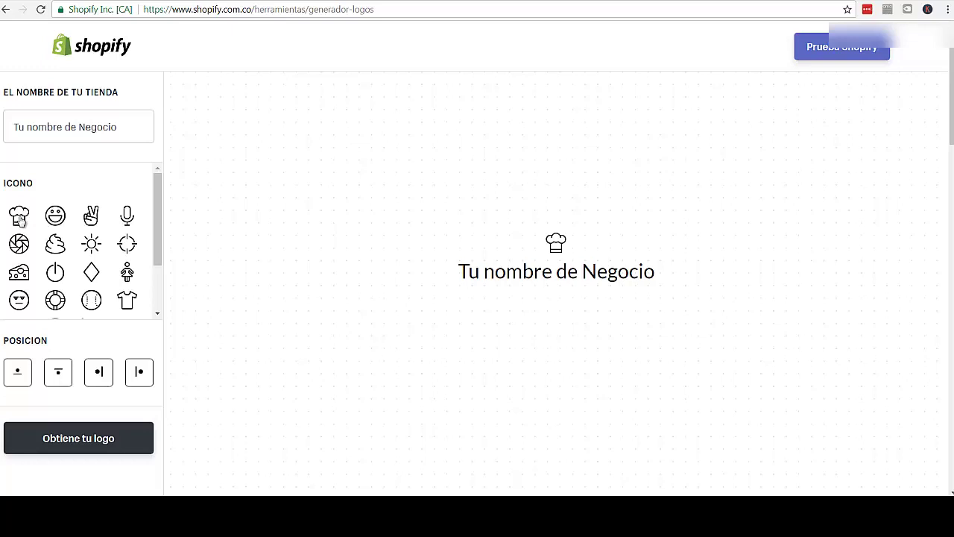
- Pick the chef-hat icon and enter 'John's Bakery' as the business name
click(20, 218)
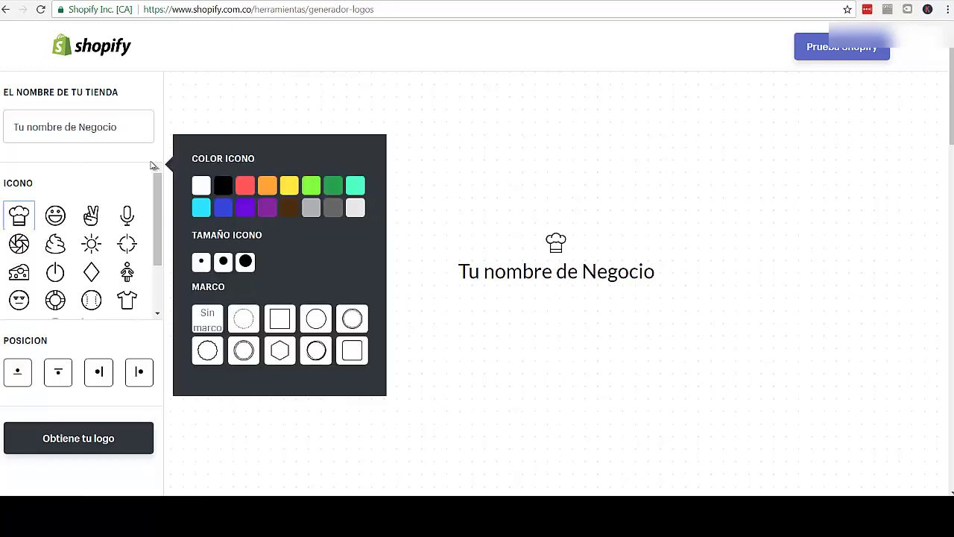
click(110, 132)
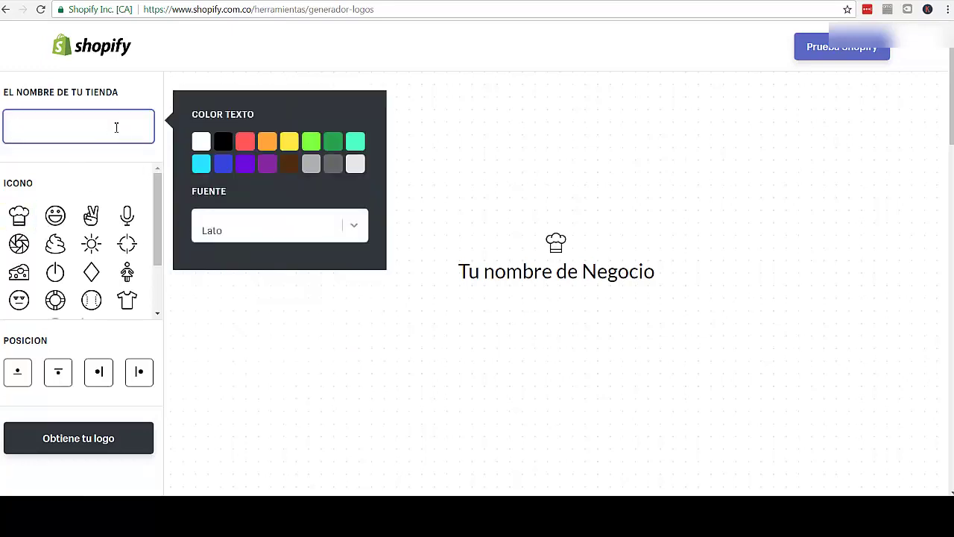
text(B)
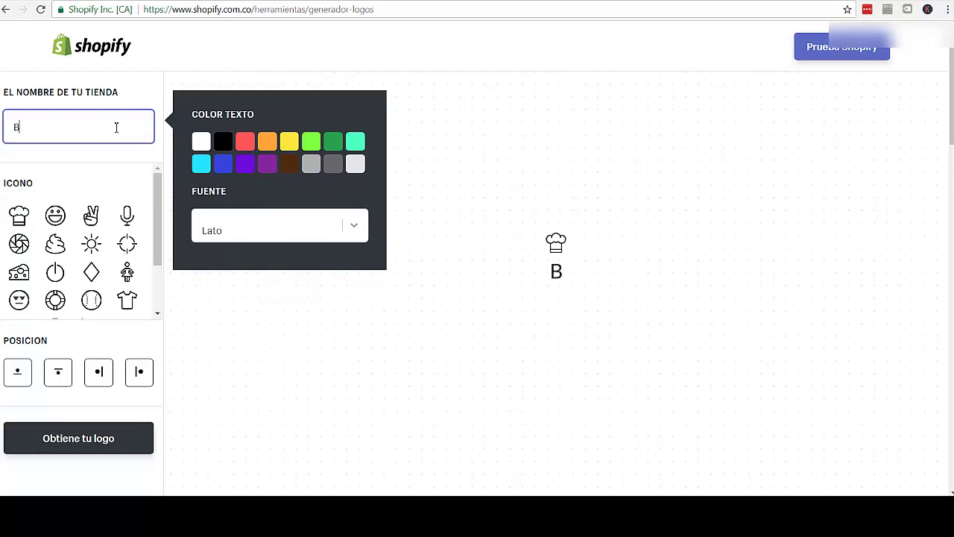
text(John's Bakery)
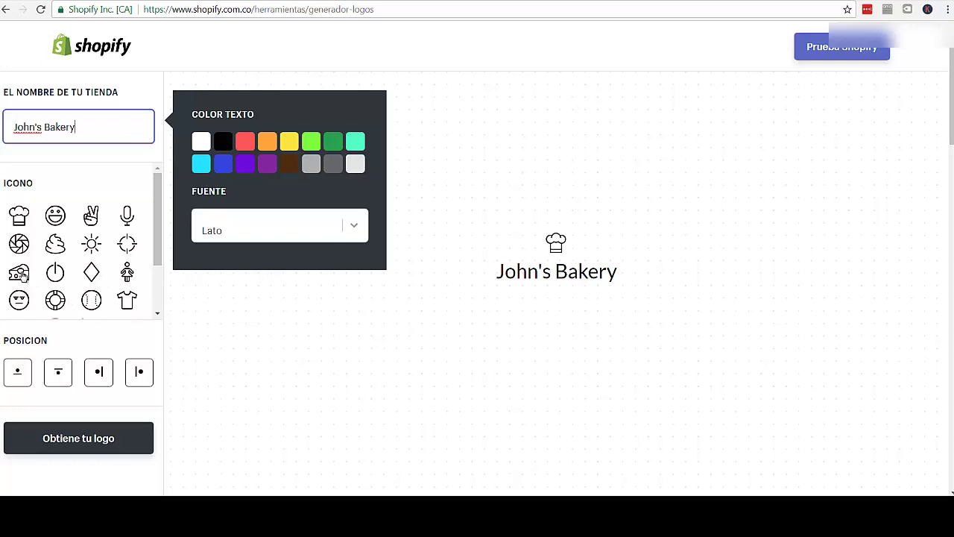
- Switch to the baseball icon and try double-circle, thin-ring and scalloped frames
drag(156, 238, 156, 287)
scroll(155, 262, up, 2)
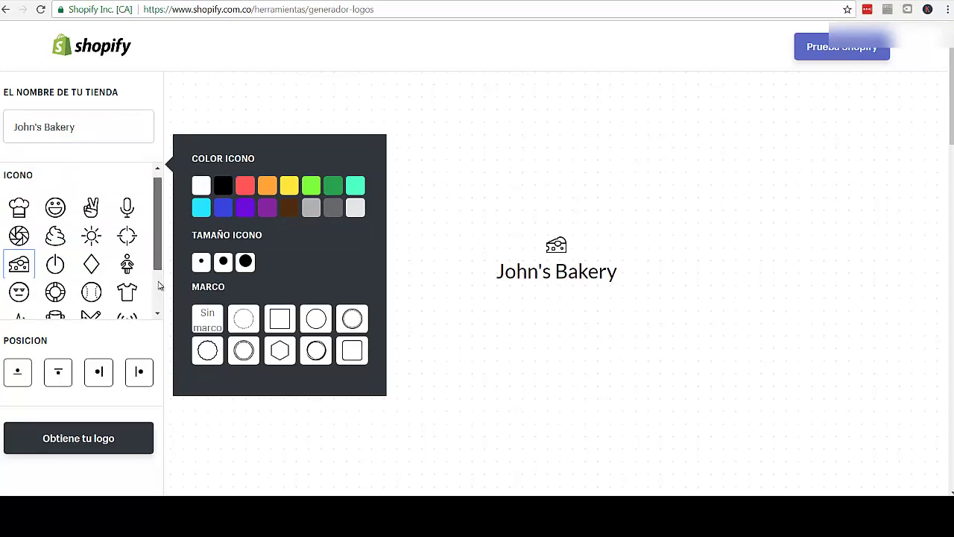
scroll(155, 261, down, 2)
click(91, 240)
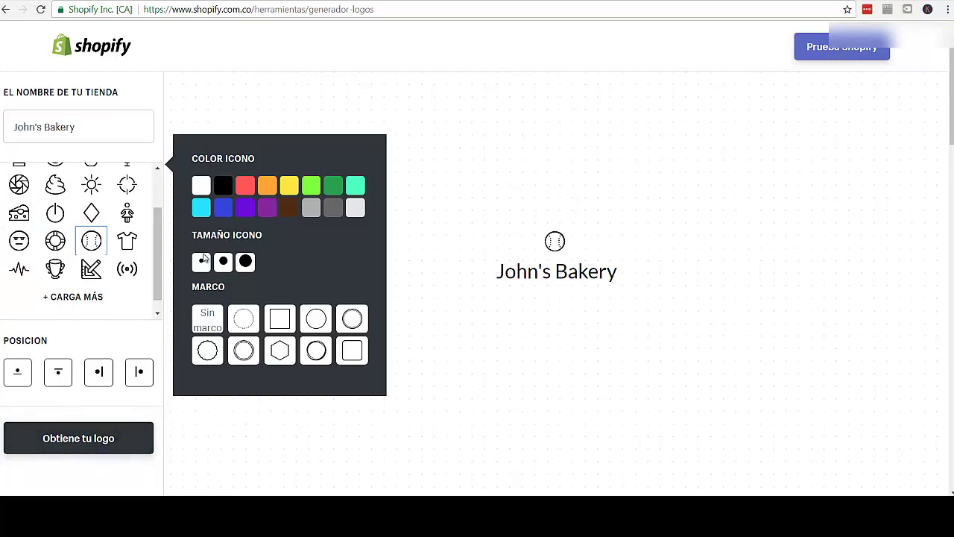
click(315, 352)
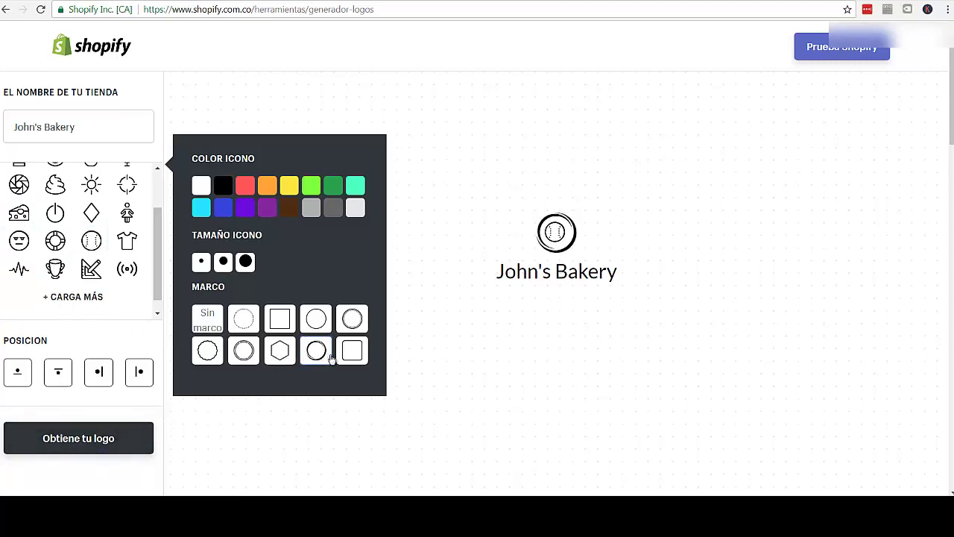
click(243, 350)
click(210, 352)
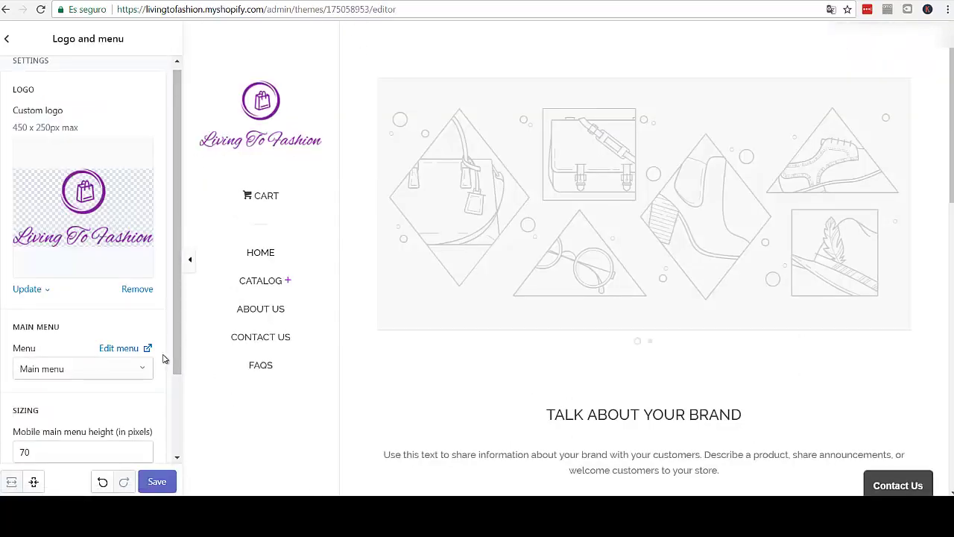
- Save the theme with Ctrl+S and return to the homepage sections list
scroll(177, 402, down, 1)
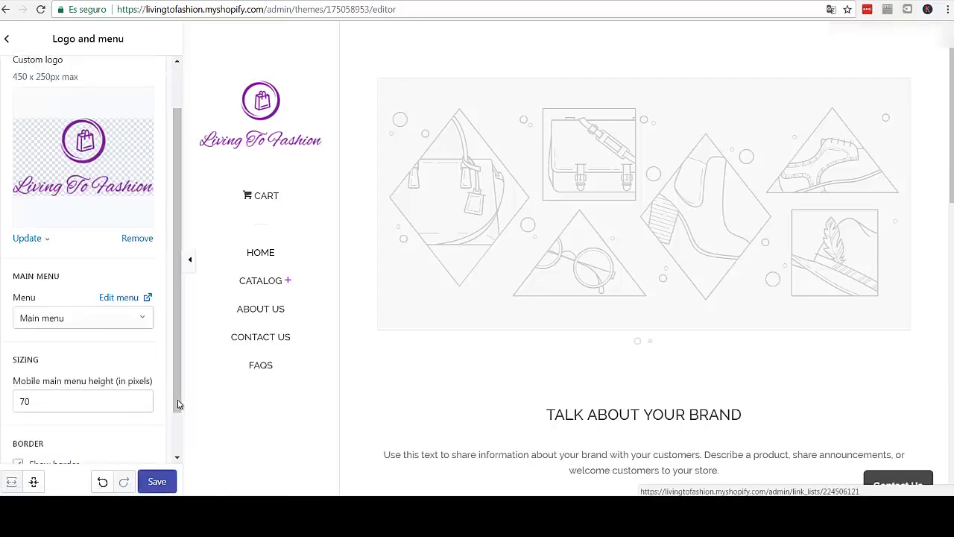
key(ctrl+s)
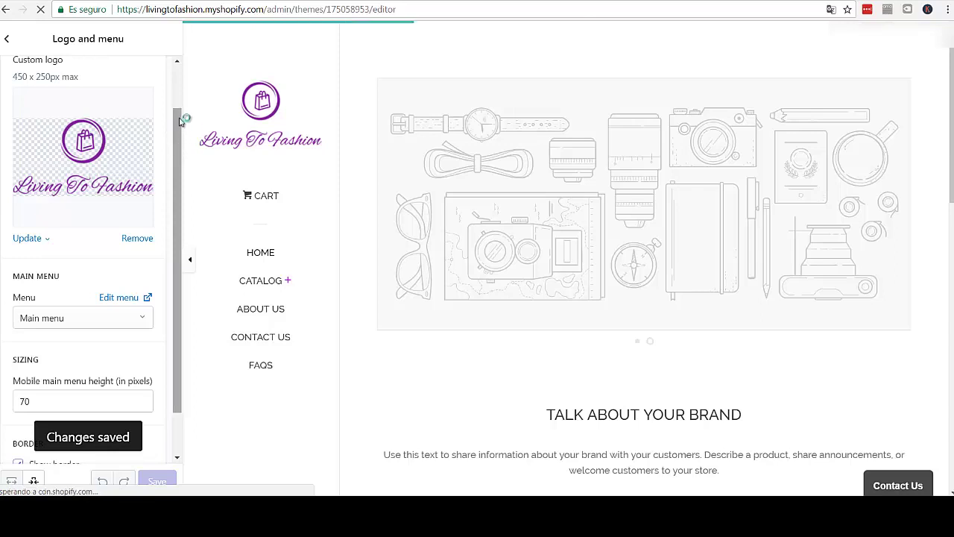
scroll(182, 93, up, 1)
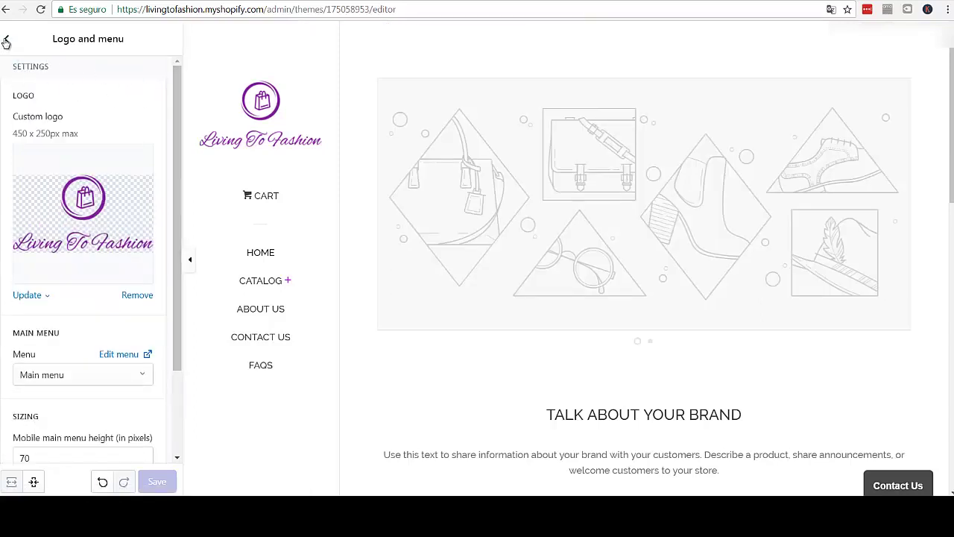
click(7, 38)
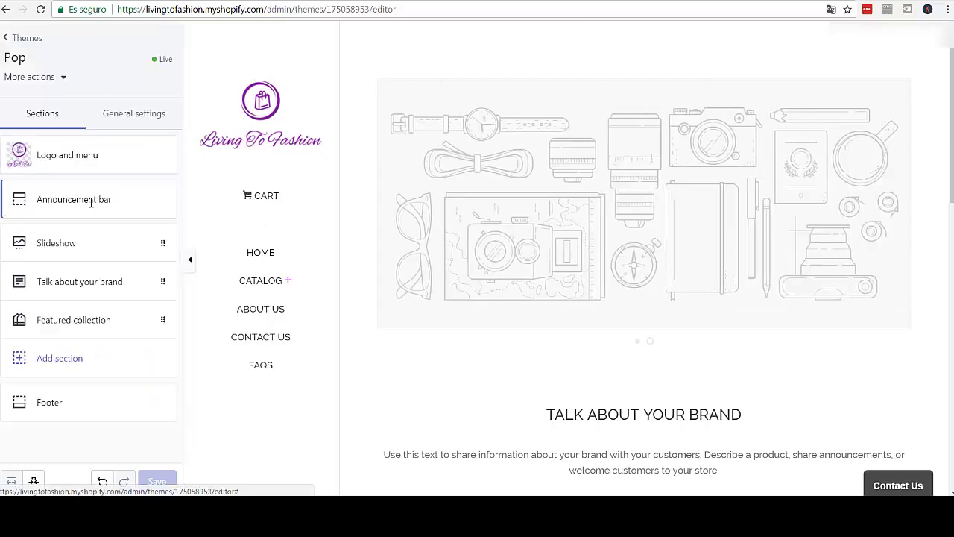
- Turn on the announcement bar and clear stray 'FREE SHIPPING TO THE US' text from the link field
click(91, 203)
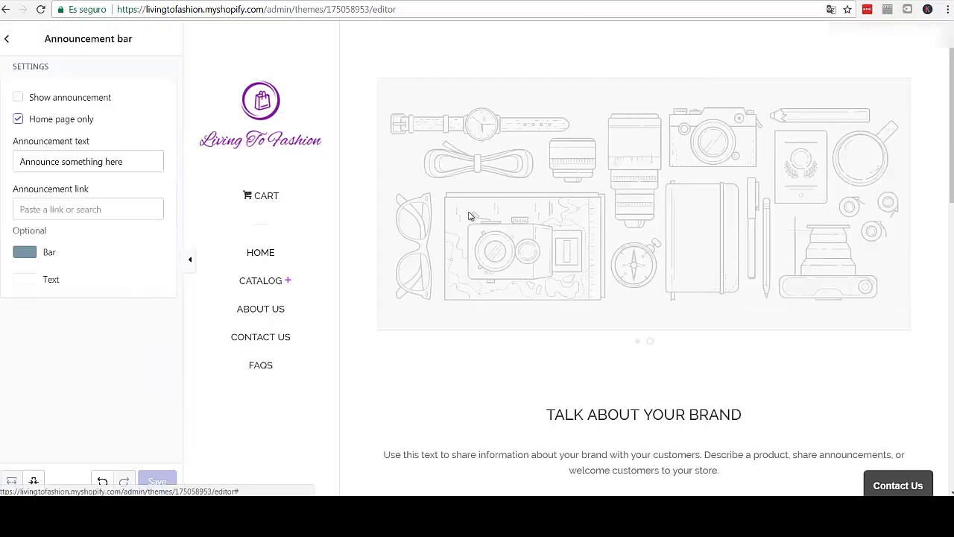
click(18, 98)
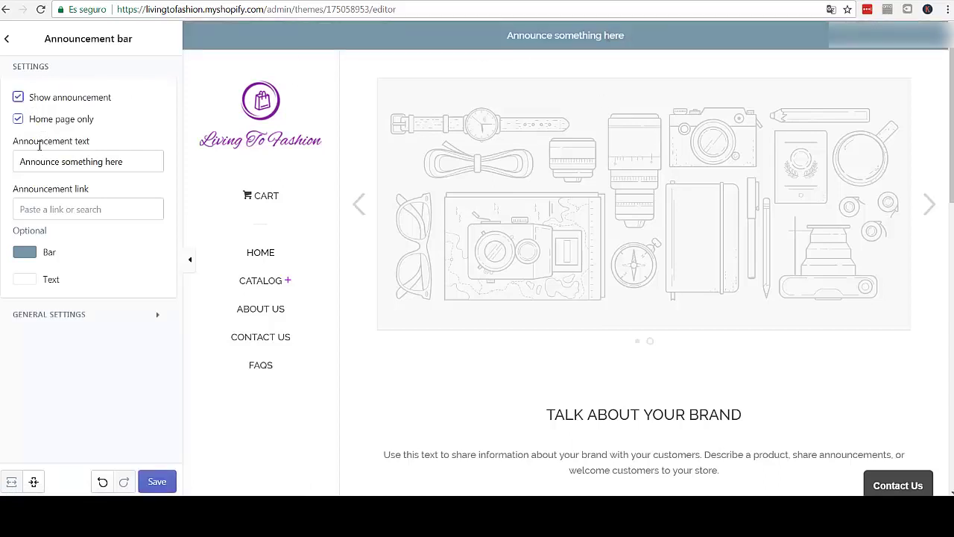
click(76, 211)
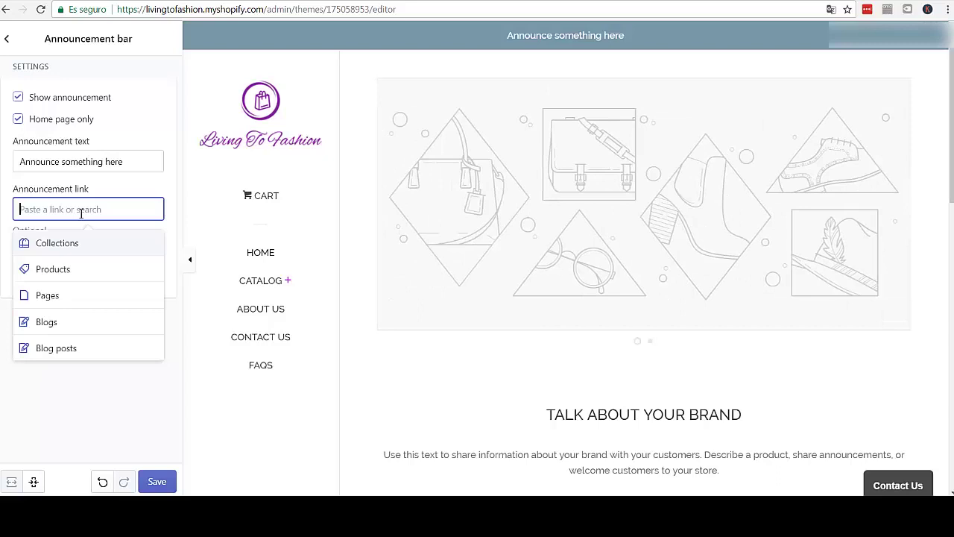
text(FREE SH)
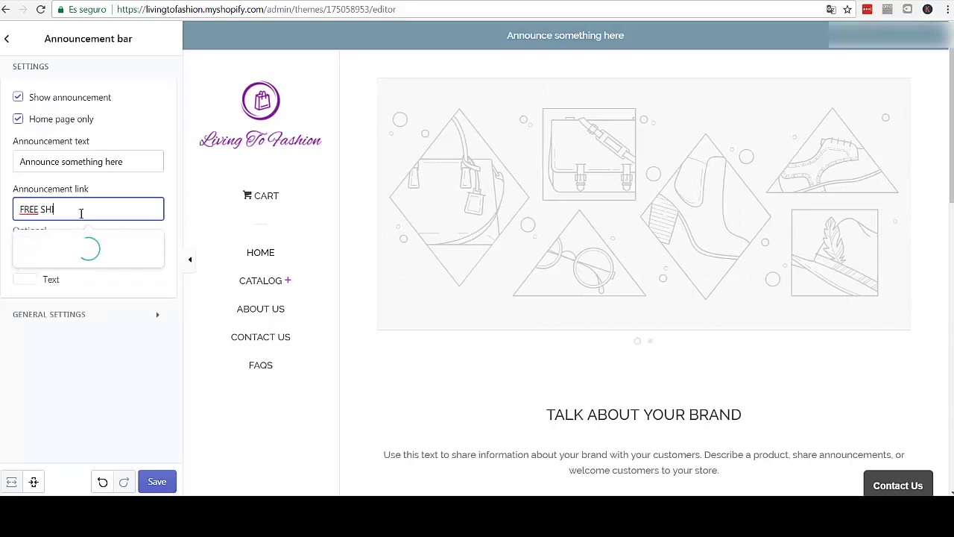
text(IPPING)
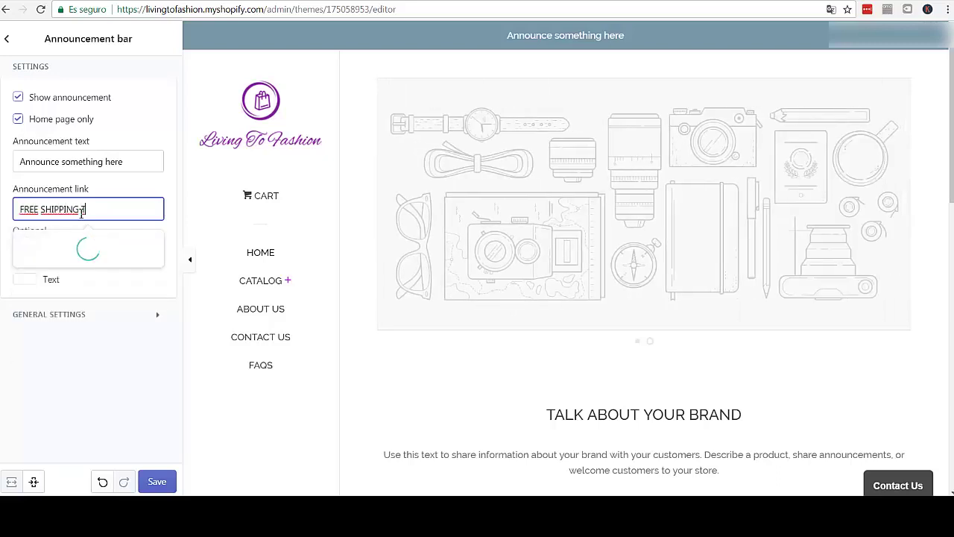
text( TO THE US)
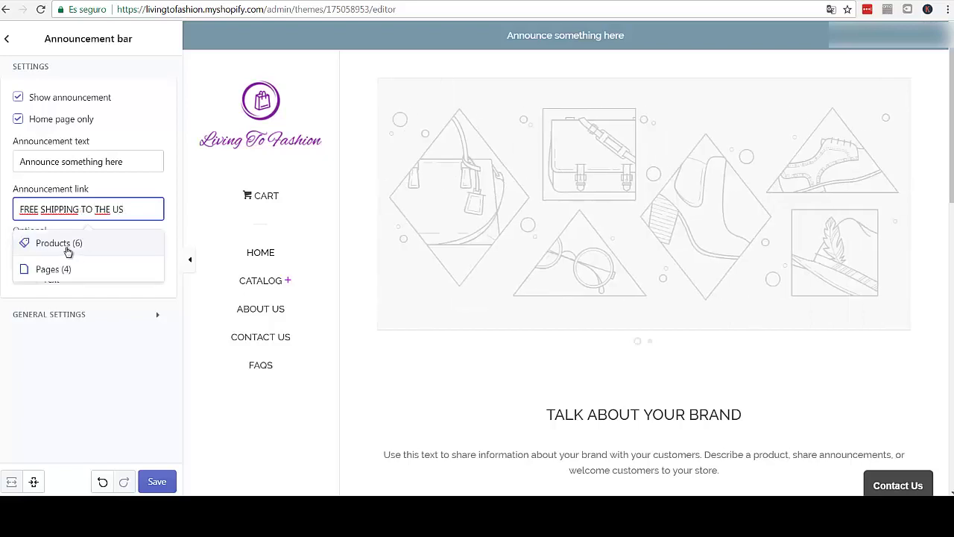
key(ctrl+a)
key(BackSpace)
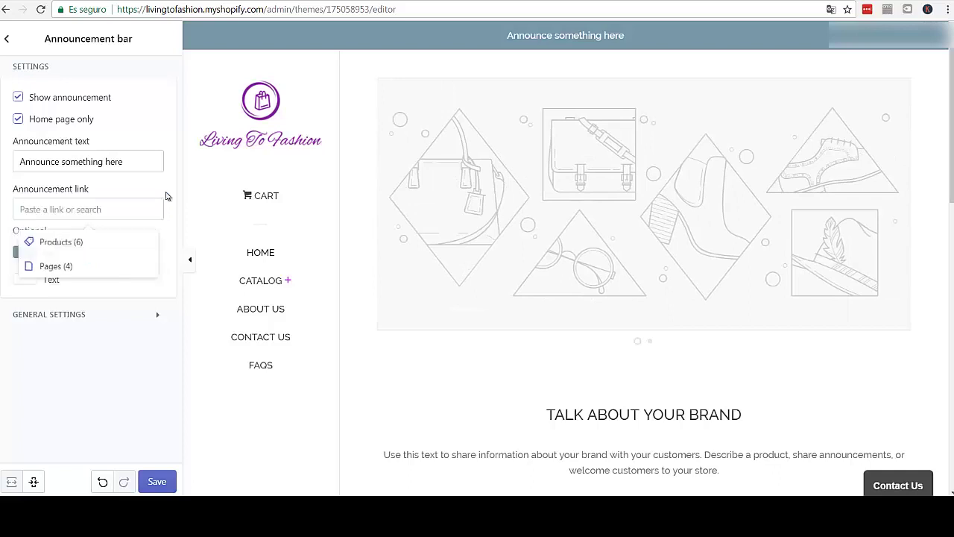
- Link the announcement to the All Collections collection
click(115, 211)
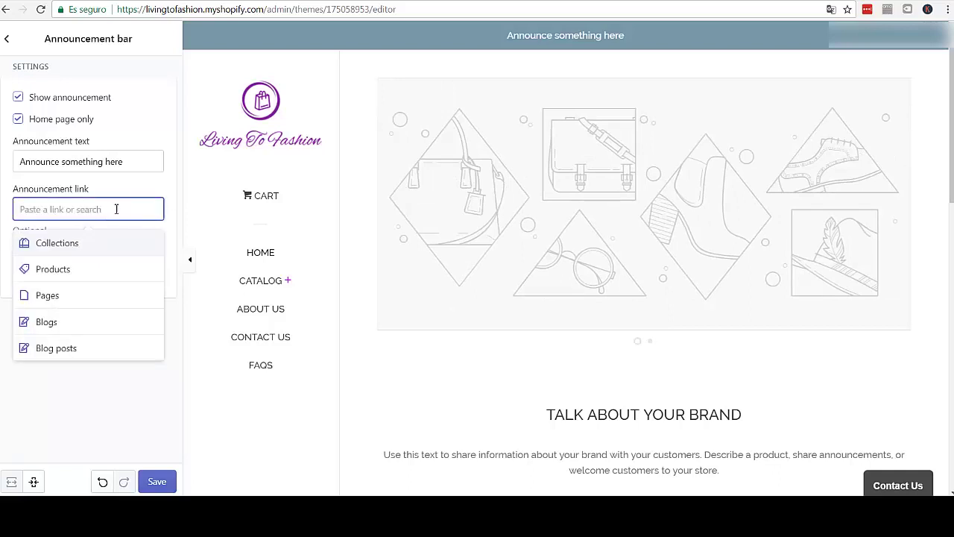
key(Escape)
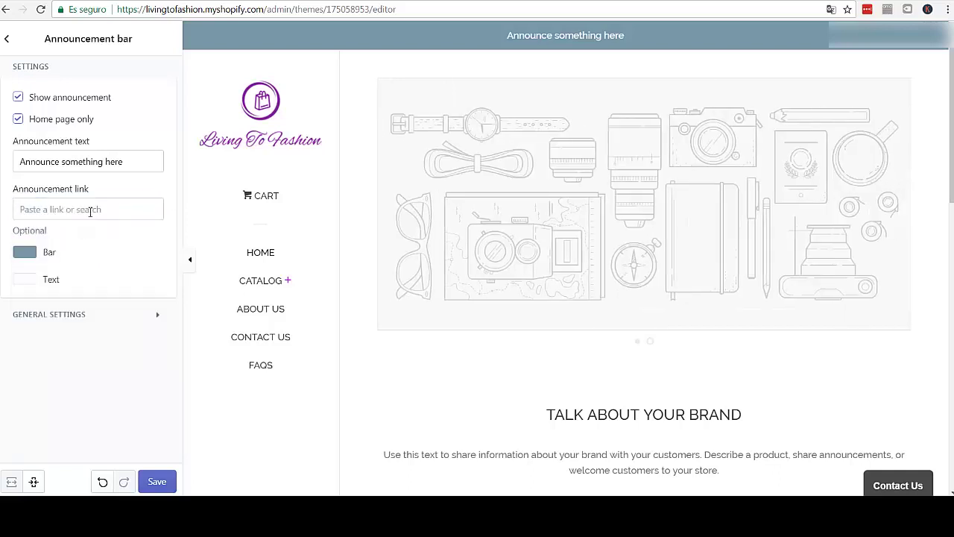
click(90, 212)
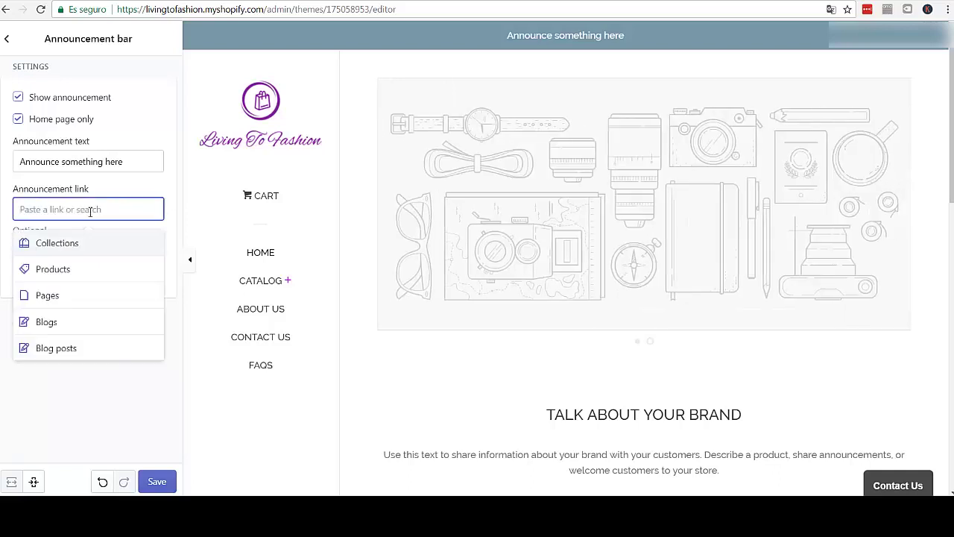
click(164, 181)
click(64, 212)
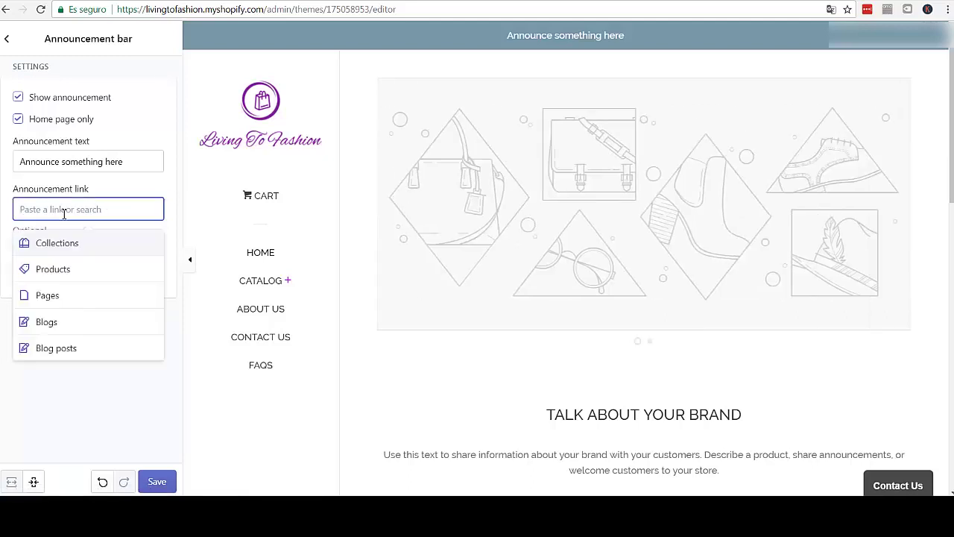
click(64, 244)
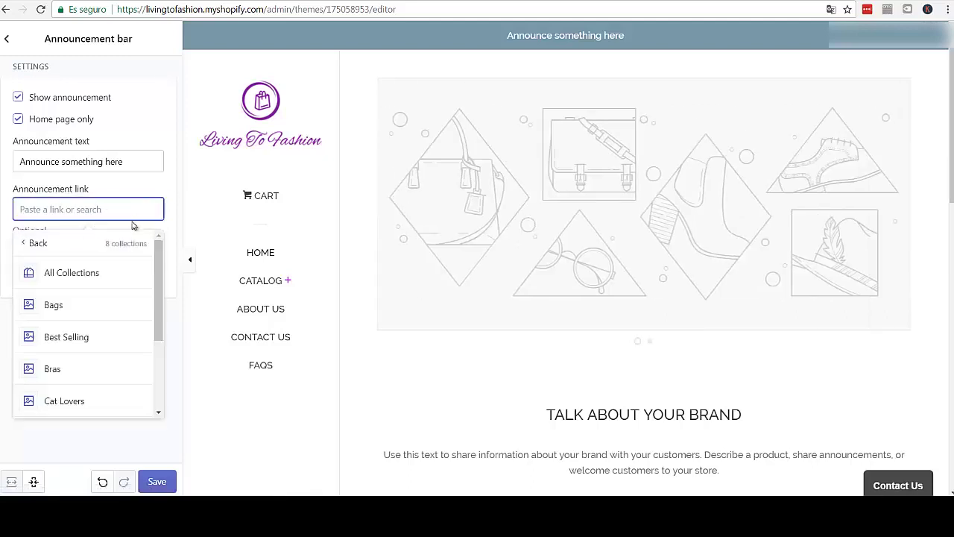
click(79, 273)
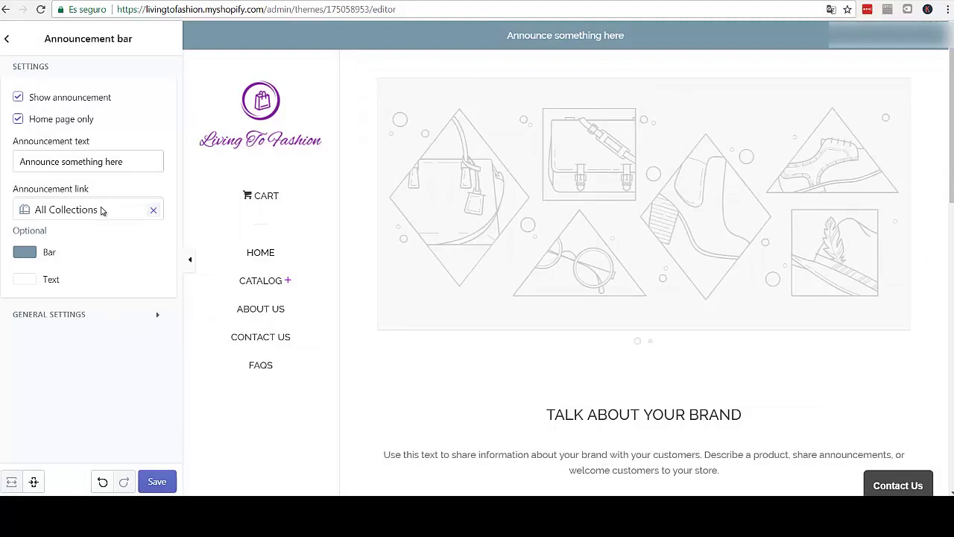
- Replace the All Collections link with the Mandala Pillow Case product
click(22, 256)
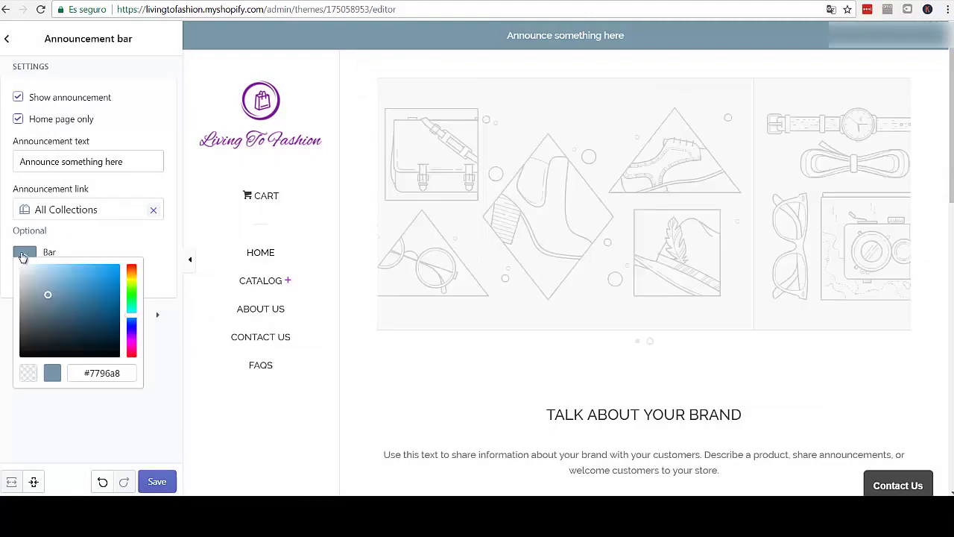
click(101, 212)
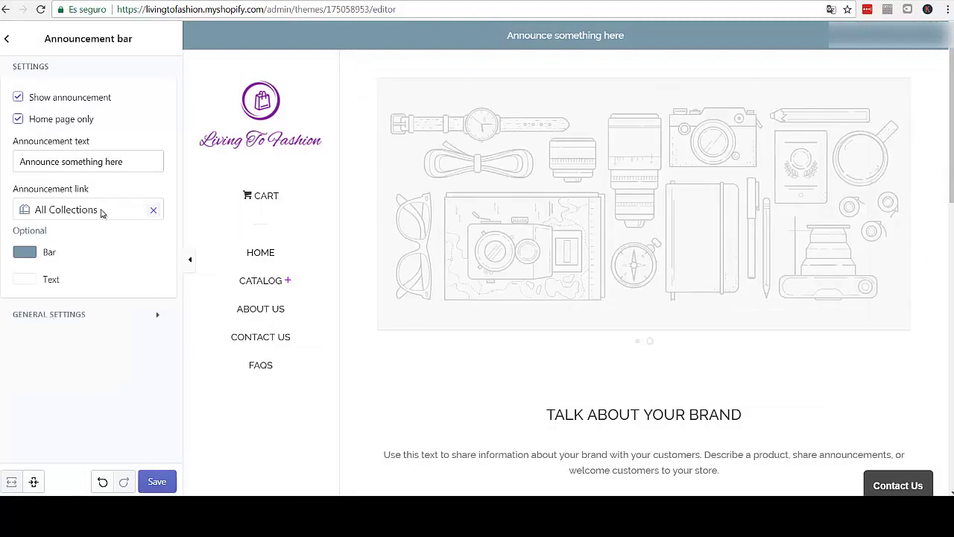
click(153, 213)
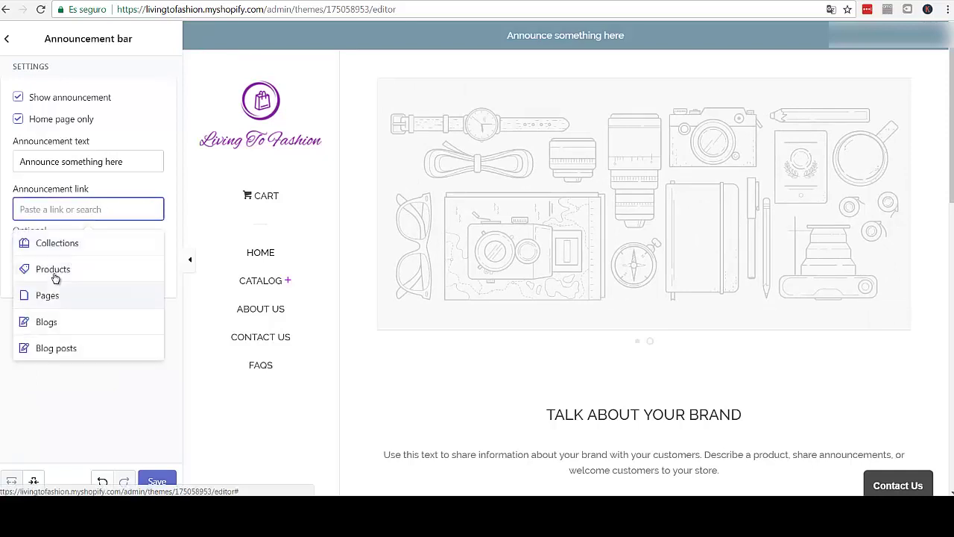
click(53, 271)
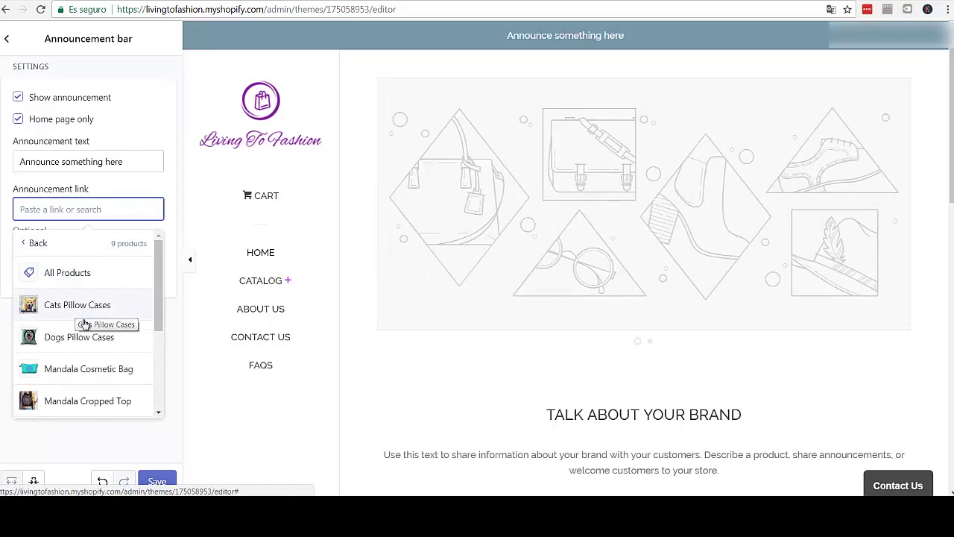
scroll(84, 328, down, 5)
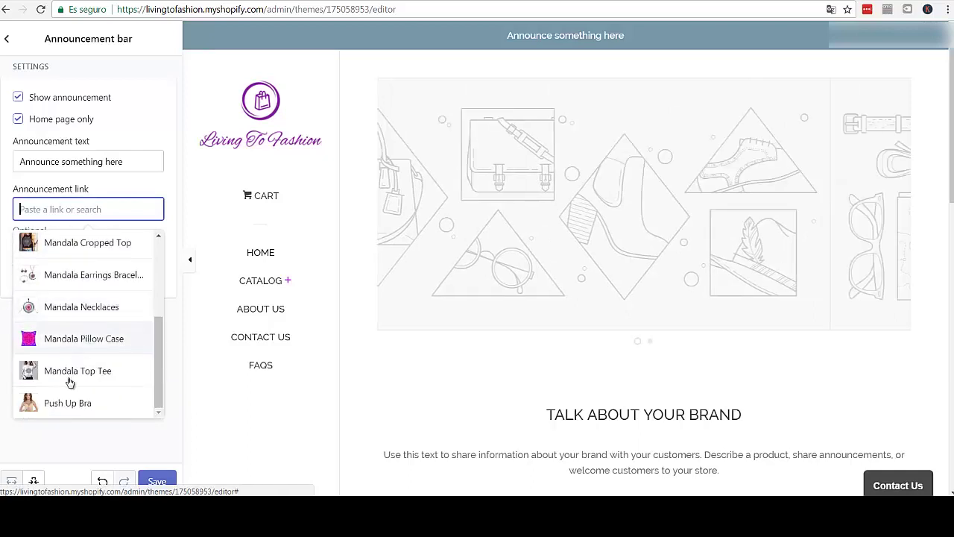
click(67, 340)
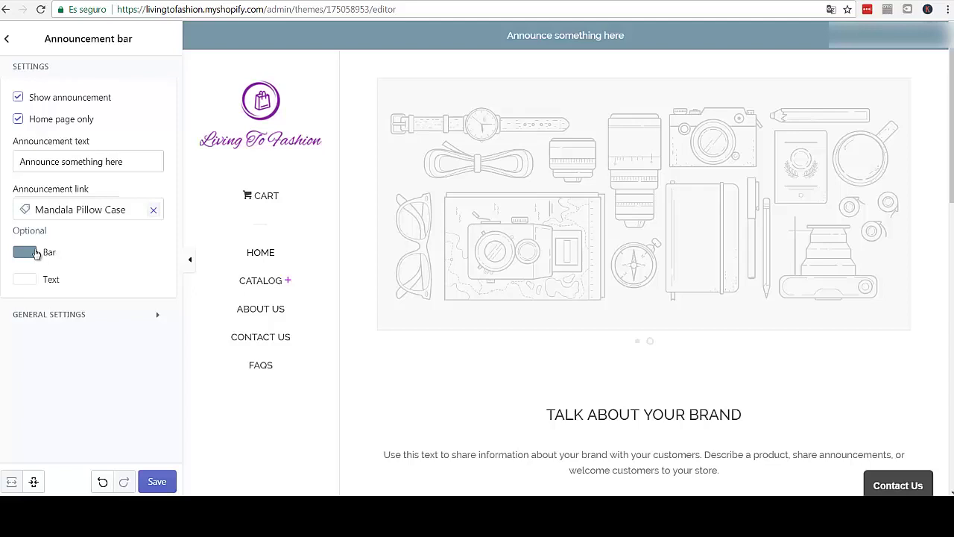
- Set the announcement bar colour to purple #aa11d7 and save the theme
click(36, 253)
drag(122, 371, 80, 371)
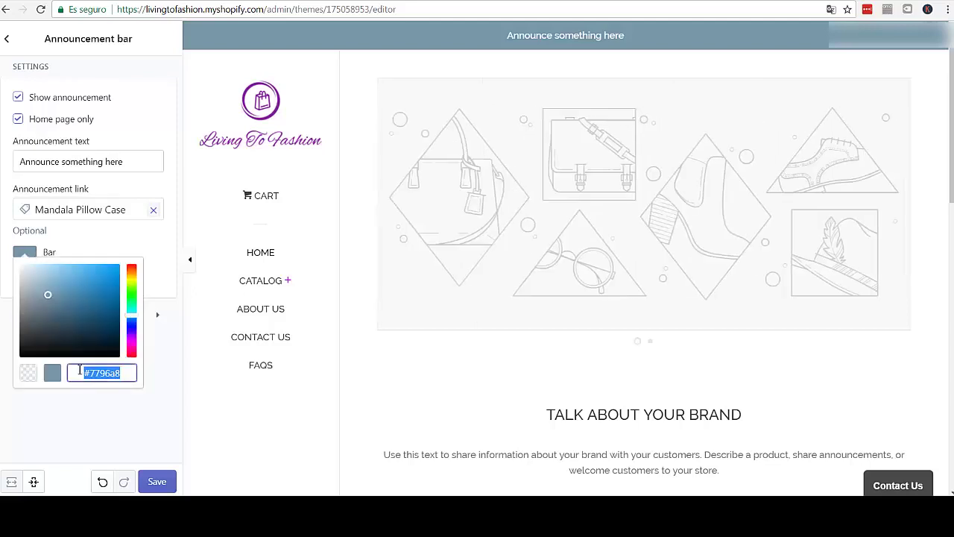
text(#9a11d7)
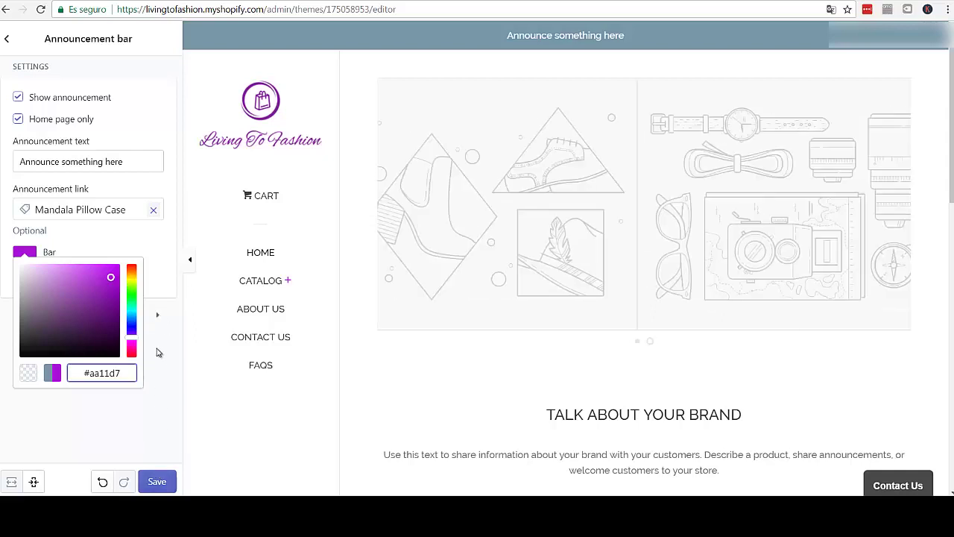
click(156, 351)
click(163, 482)
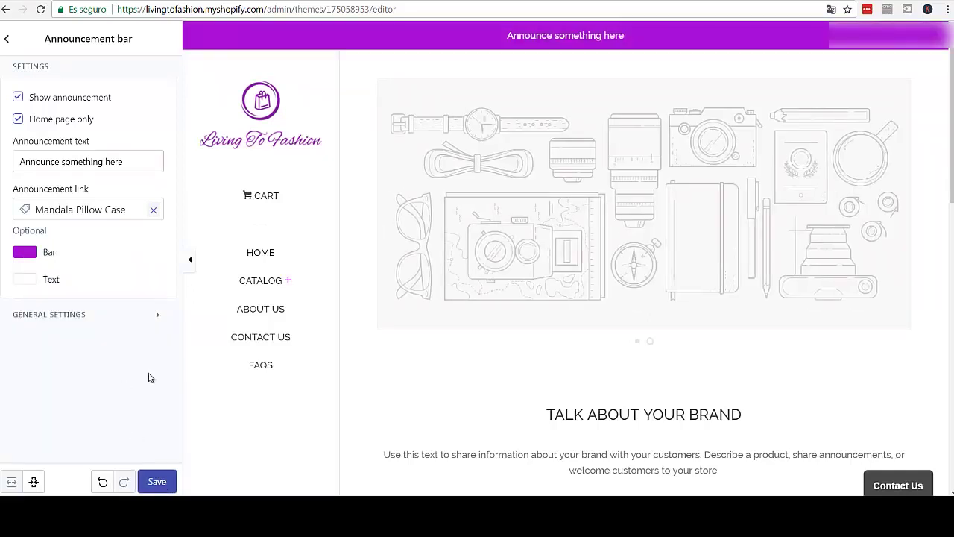
- Swap the Mandala Pillow Case link for All Collections and select the announcement text
click(133, 166)
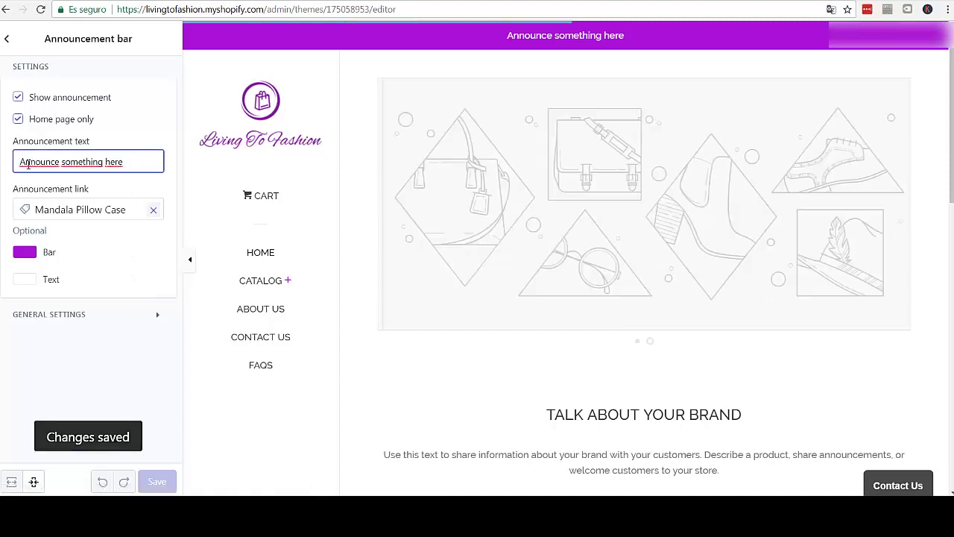
click(142, 162)
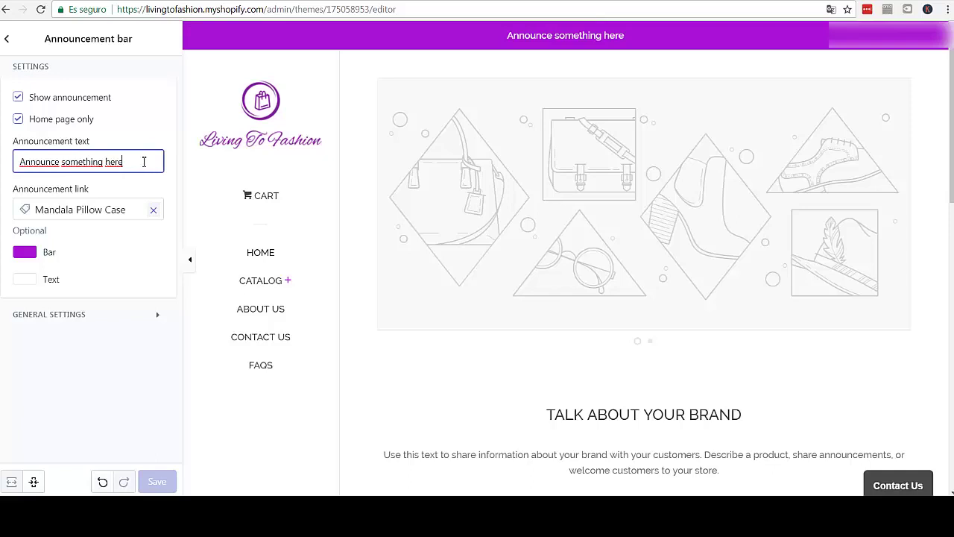
click(153, 210)
click(132, 218)
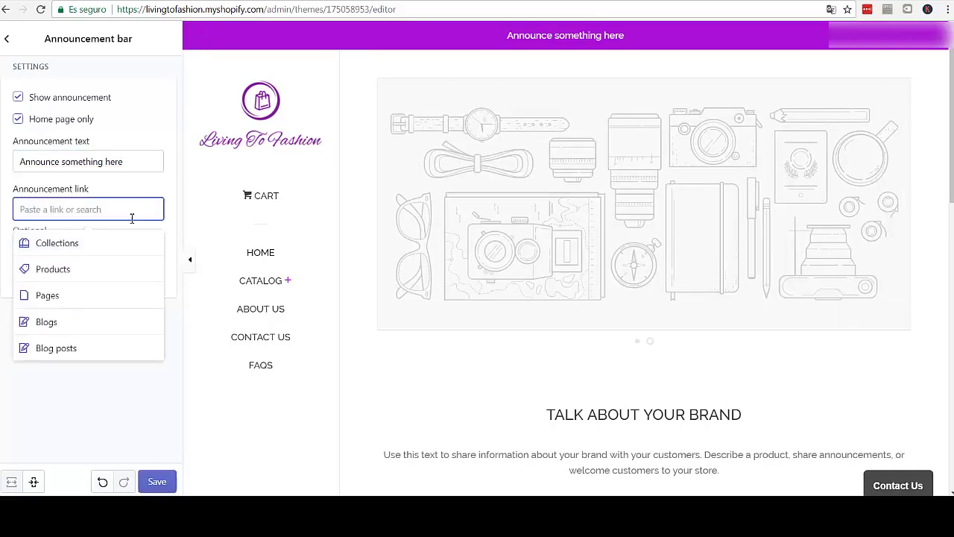
click(70, 246)
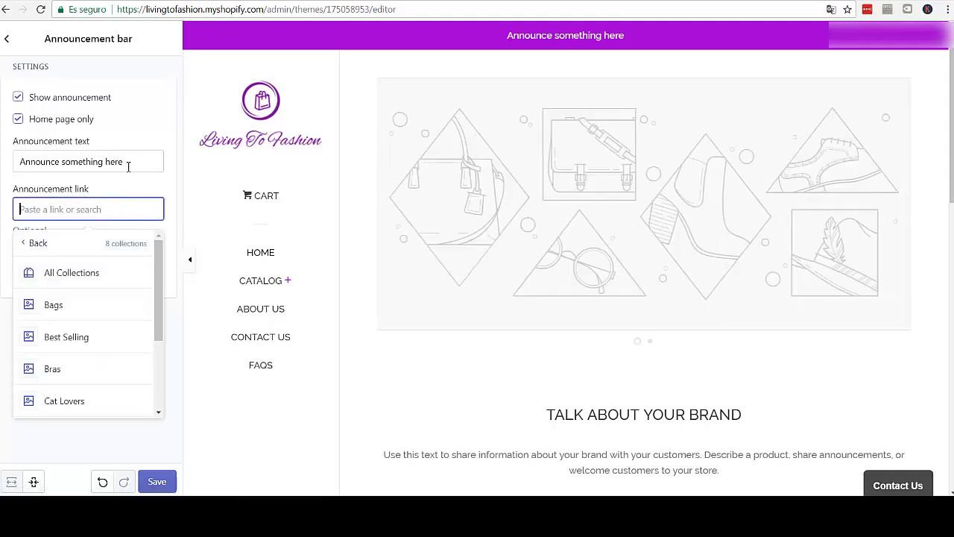
click(87, 272)
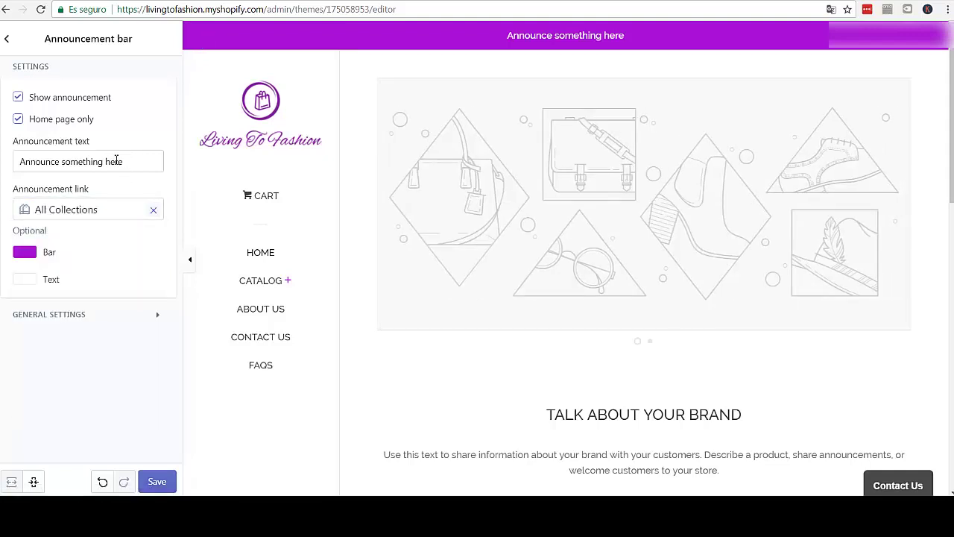
drag(118, 161, 22, 161)
- Replace the announcement bar text with 'FREE SHIPPING'
click(132, 159)
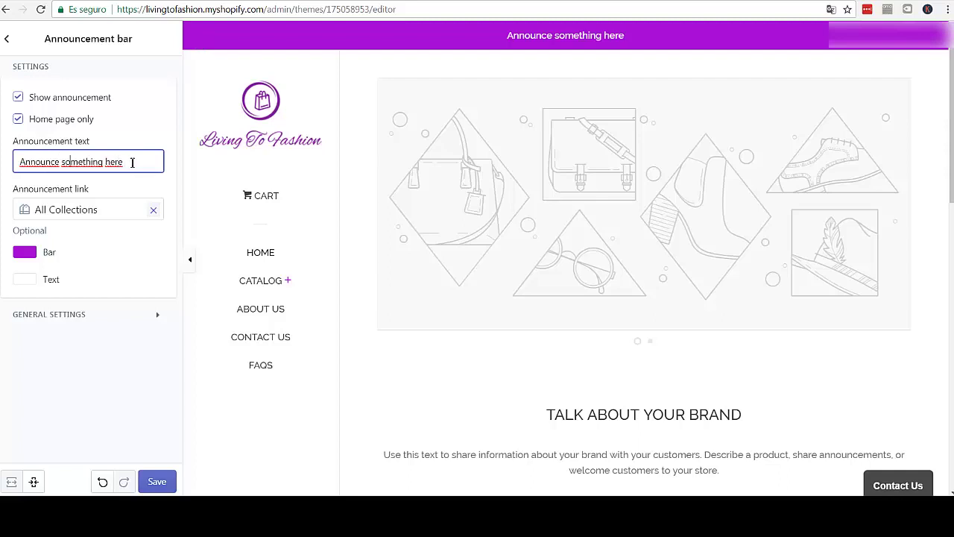
triple_click(117, 160)
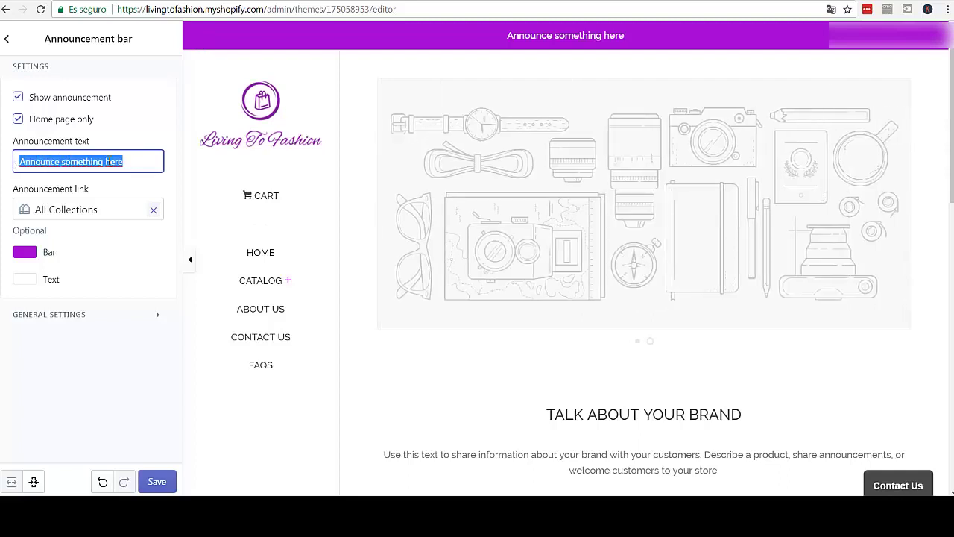
text(FREE W)
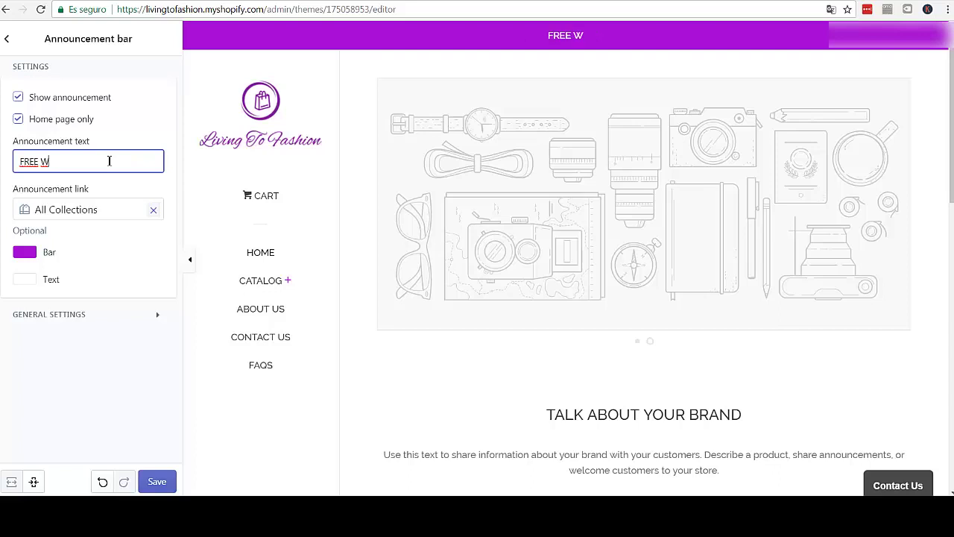
key(BackSpace)
text(SHIPPING)
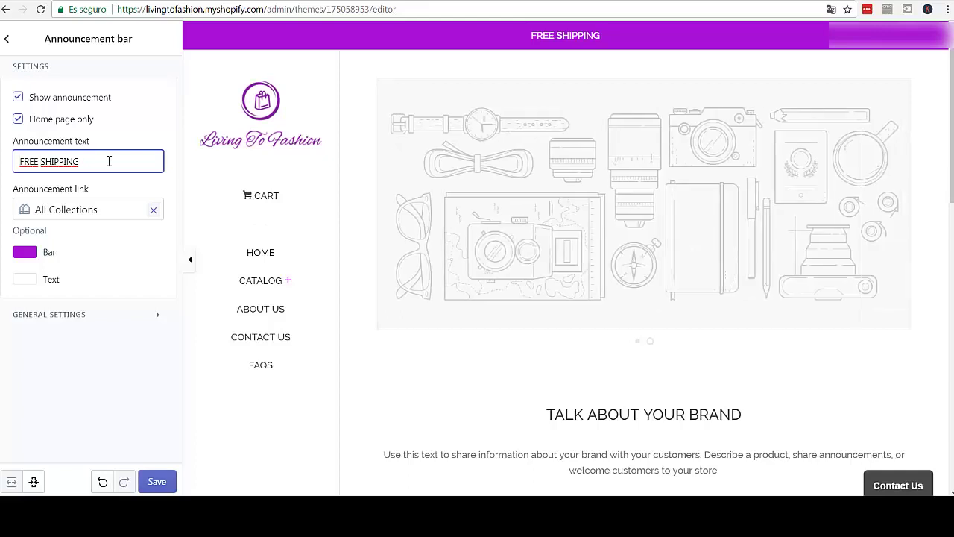
- Complete the text as '20% OFF + FREE SHIPPING in the USA', save, and return to sections
key(Home)
text(20%)
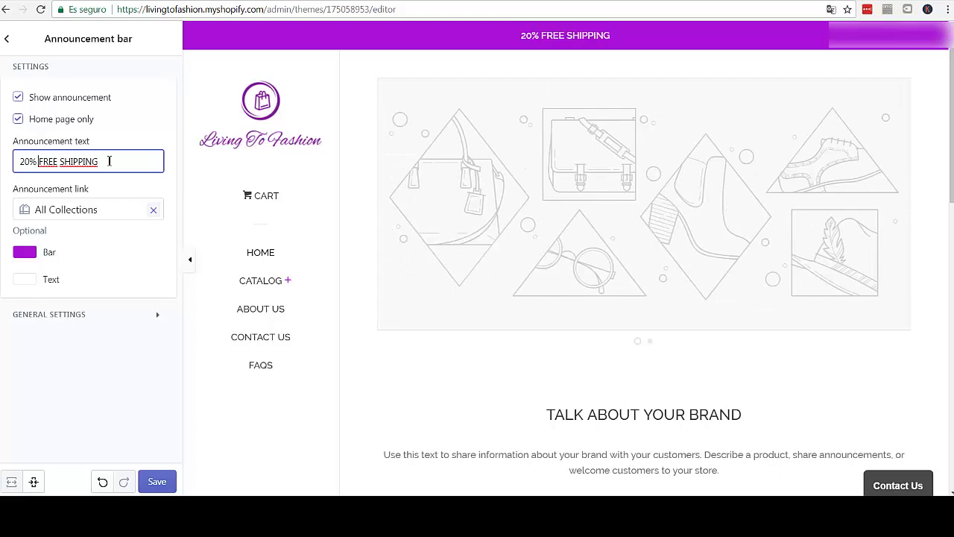
text( OFF )
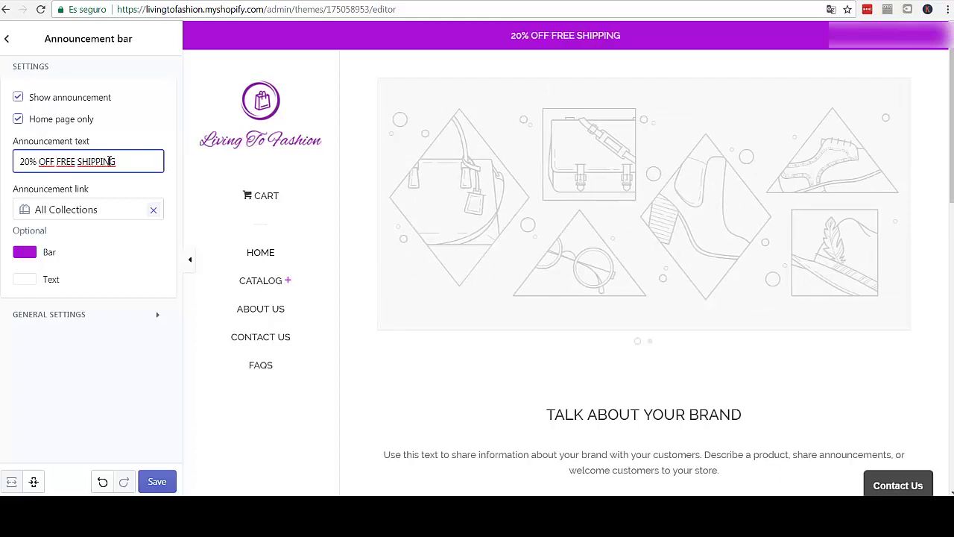
text(+ )
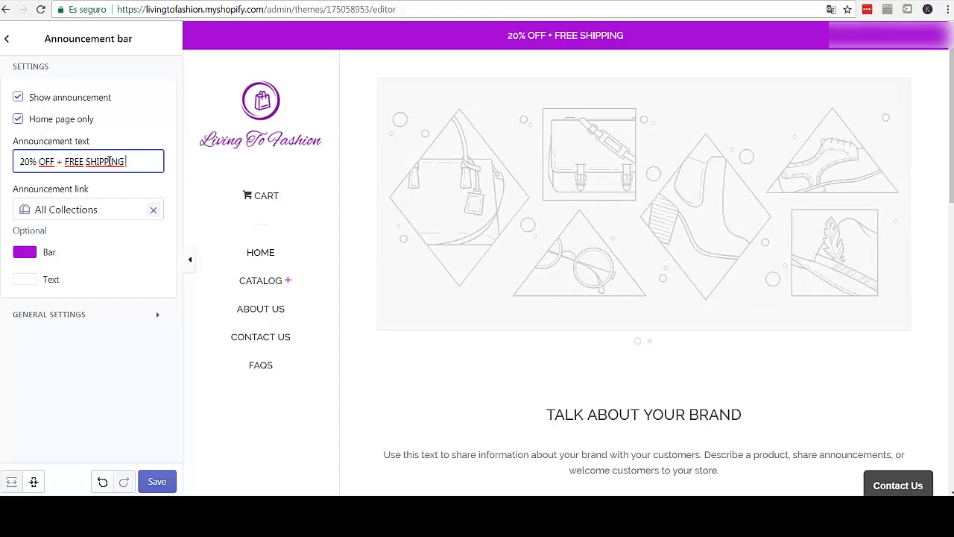
text( in)
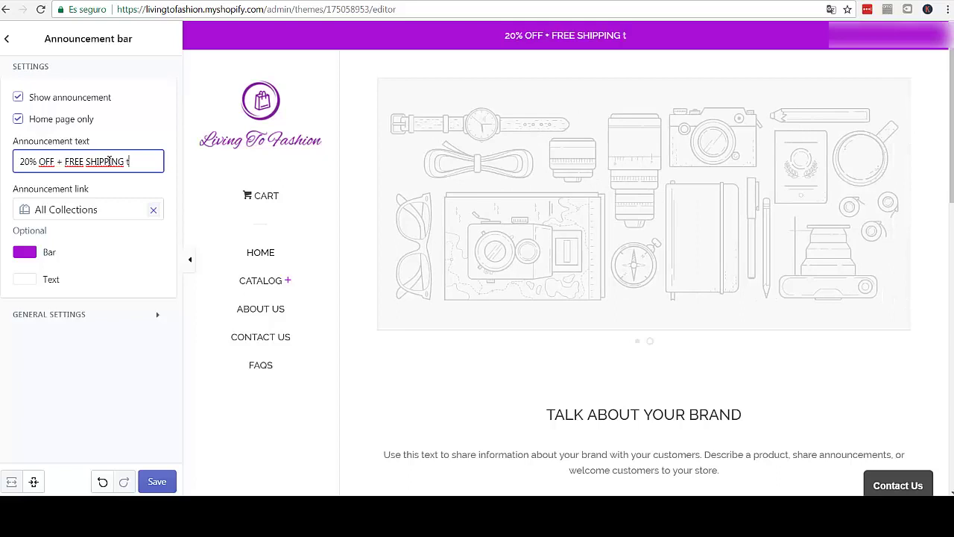
text( the)
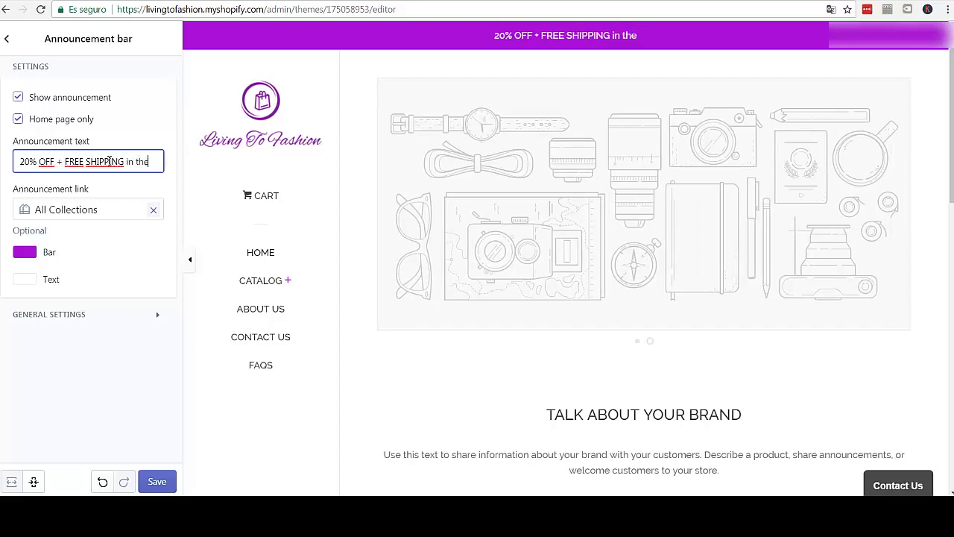
text(SU)
key(BackSpace)
key(BackSpace)
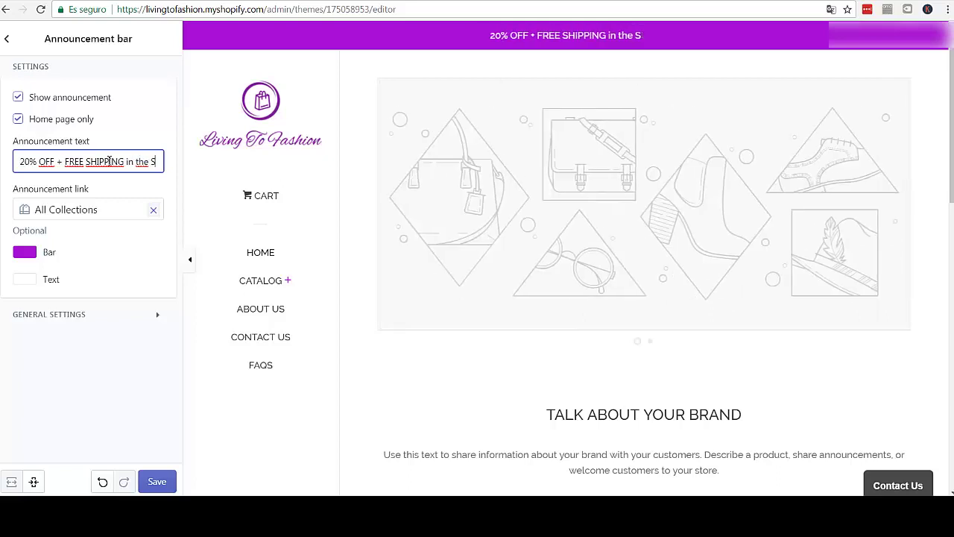
text(USA)
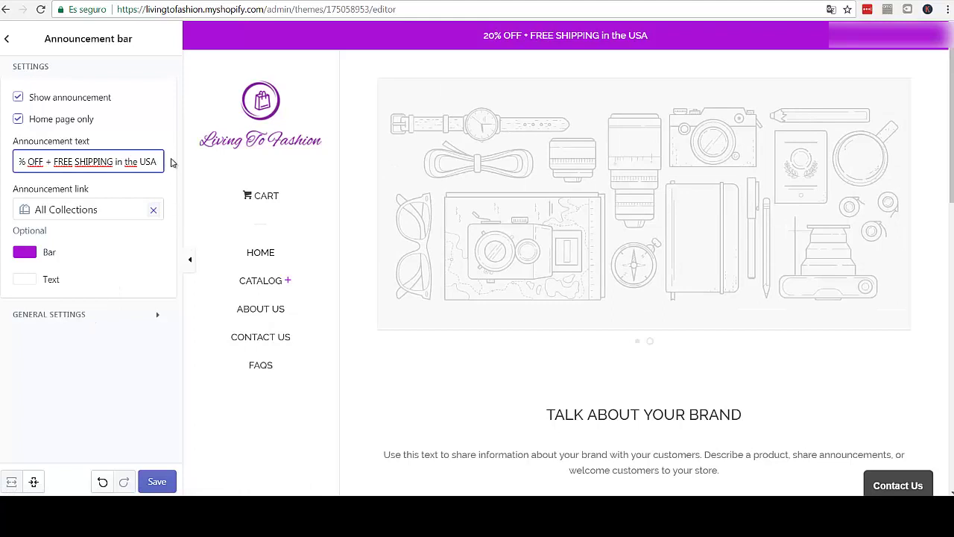
click(157, 482)
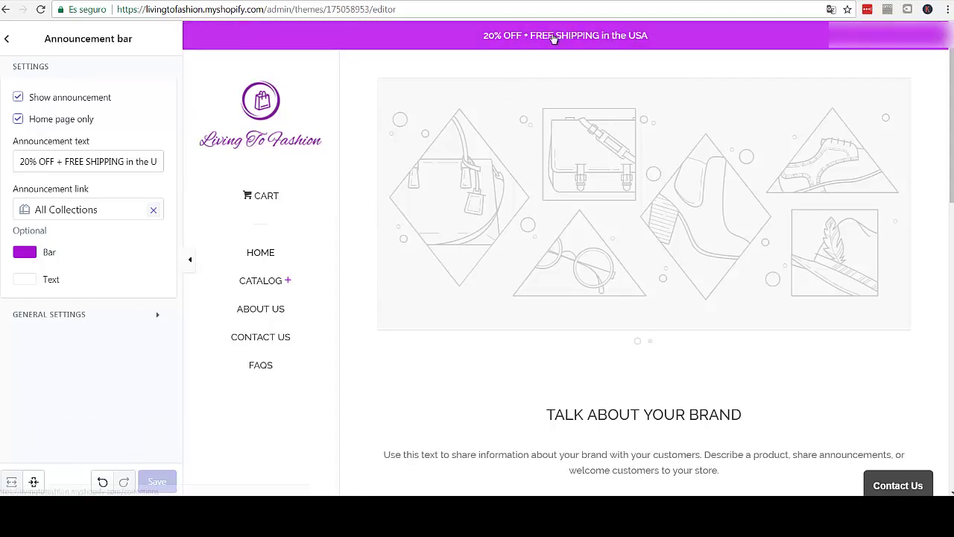
click(8, 40)
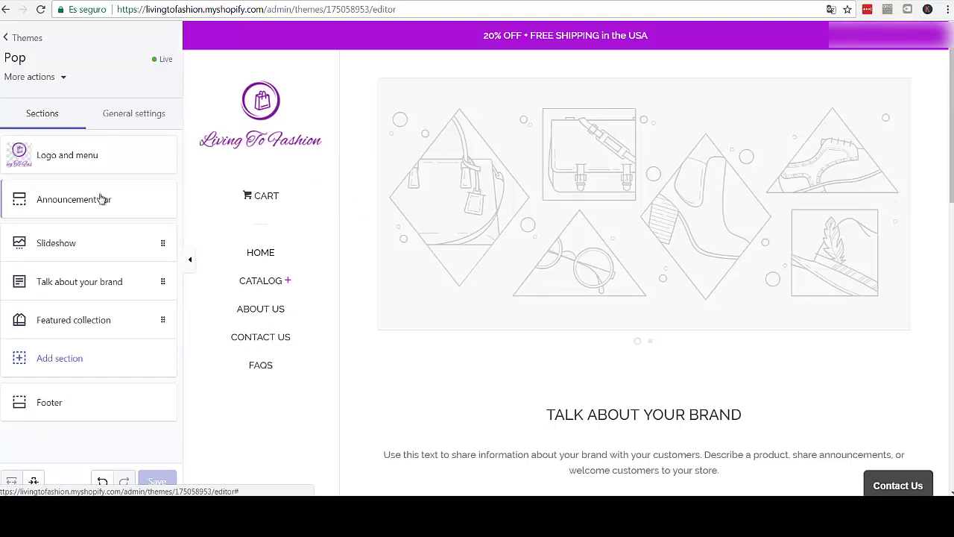
- Open the Slideshow section and expand the first slide's empty image and link settings
click(138, 246)
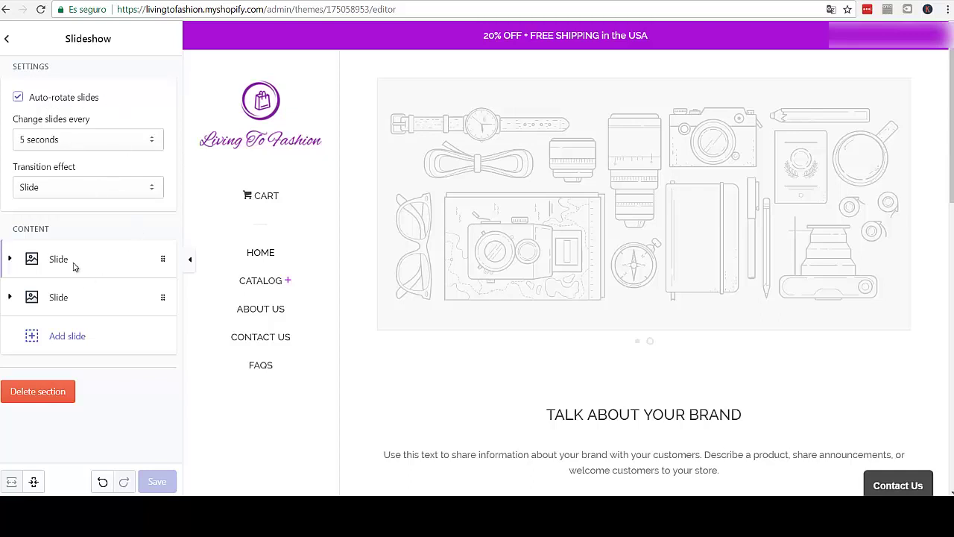
click(74, 264)
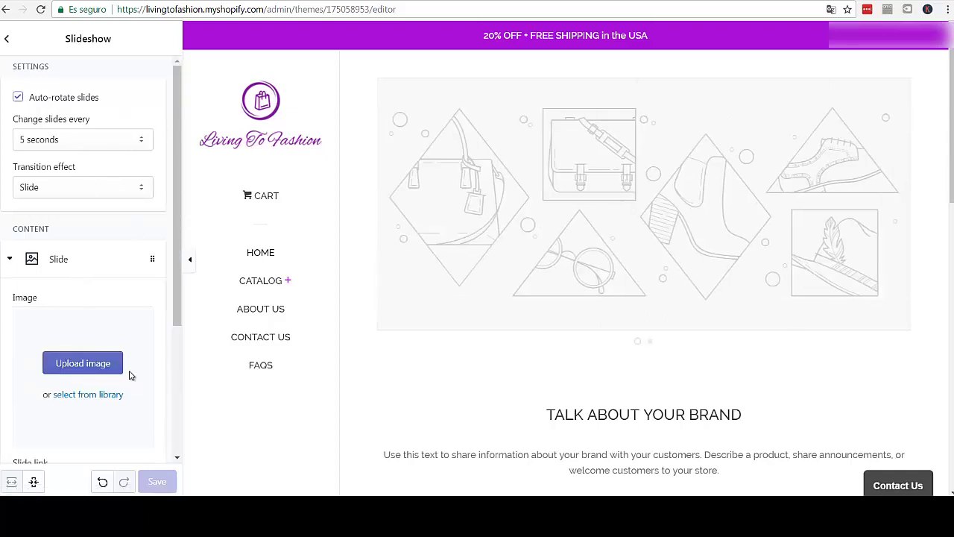
scroll(82, 336, down, 1)
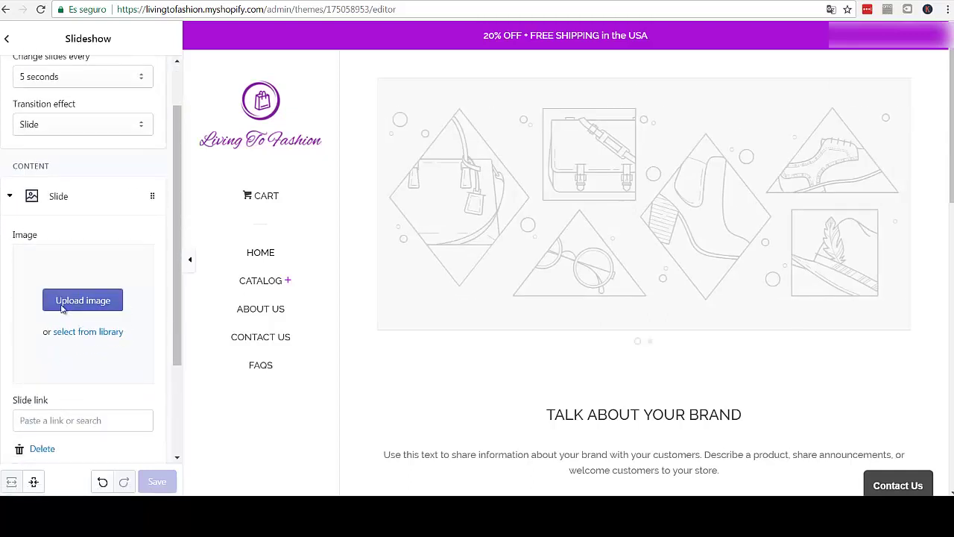
- Set the first slide's image to the library photo of the woman in blue
click(88, 332)
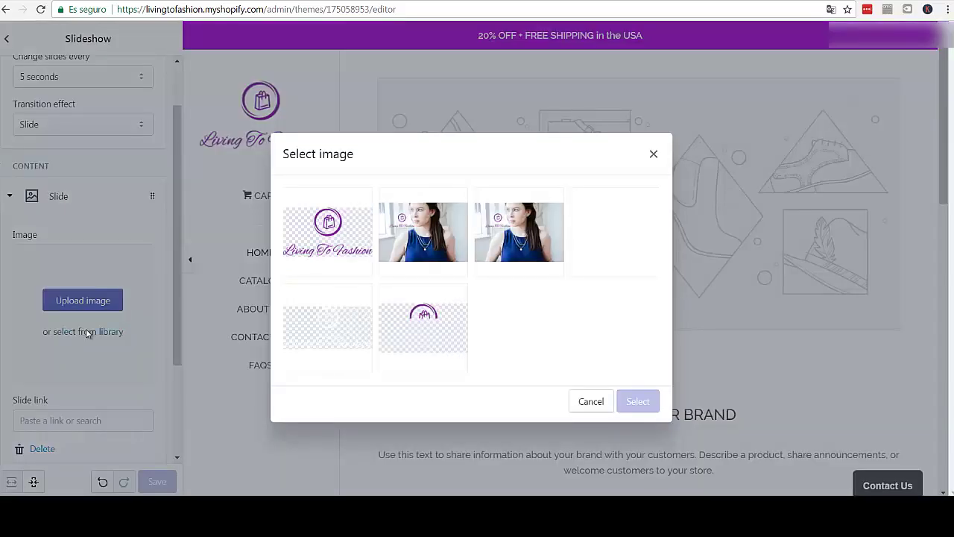
click(424, 233)
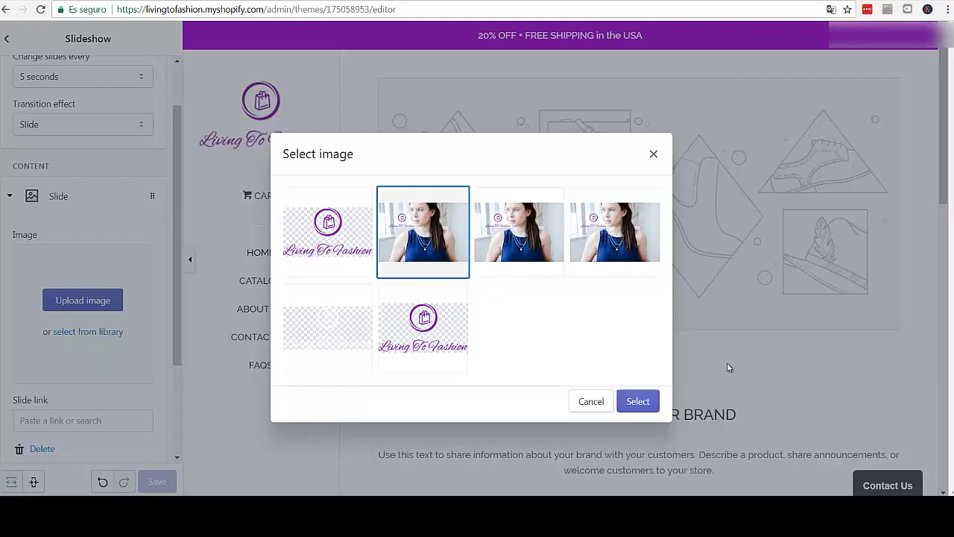
click(639, 402)
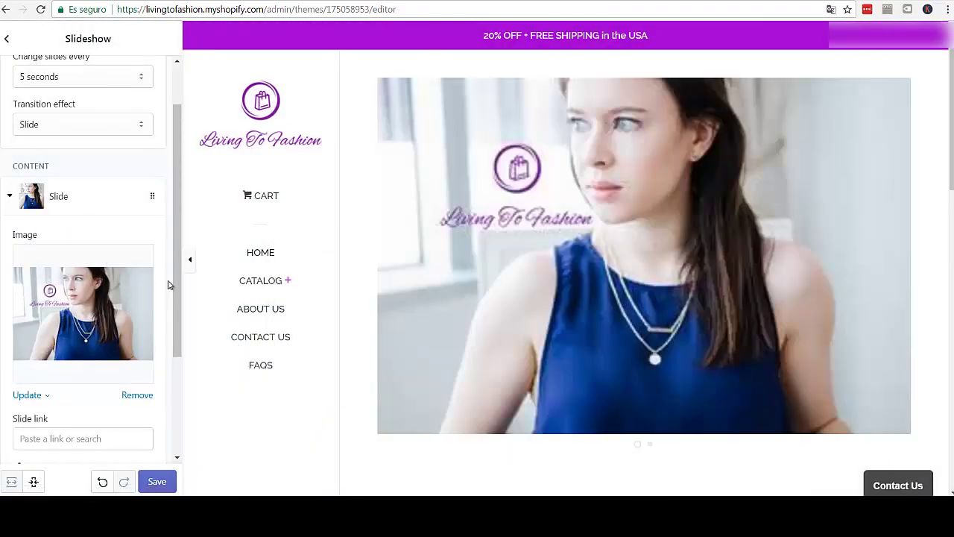
scroll(178, 302, down, 3)
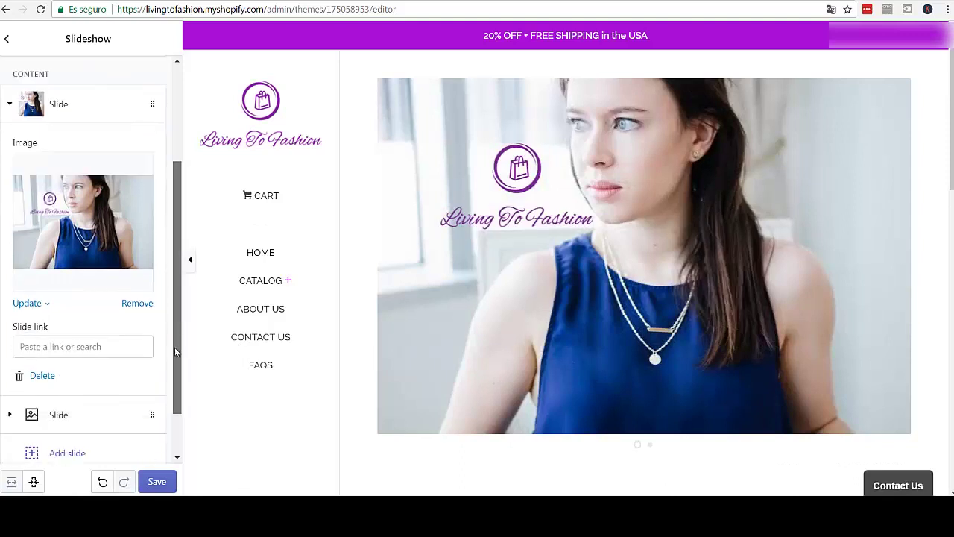
scroll(170, 296, up, 2)
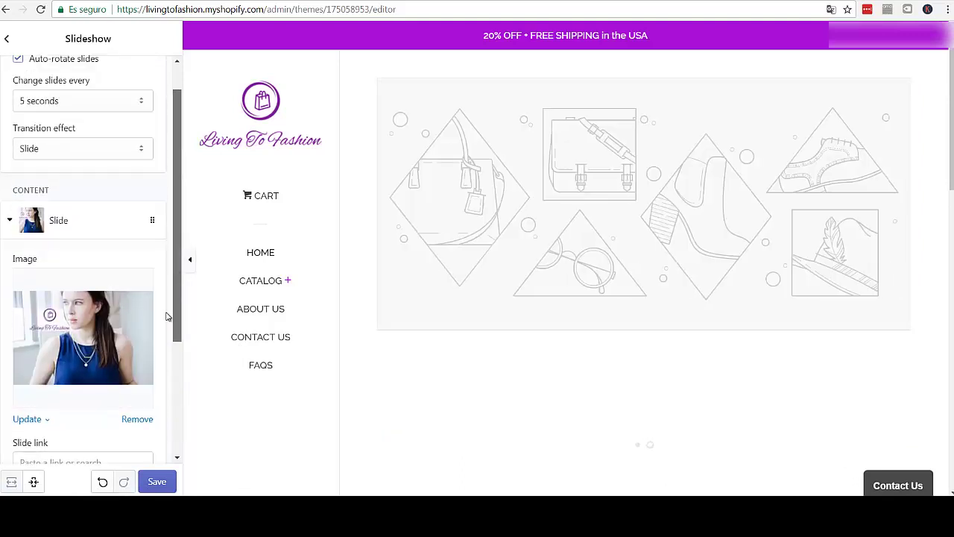
scroll(166, 321, down, 1)
- Turn off Auto-rotate slides for the slideshow
drag(178, 326, 181, 221)
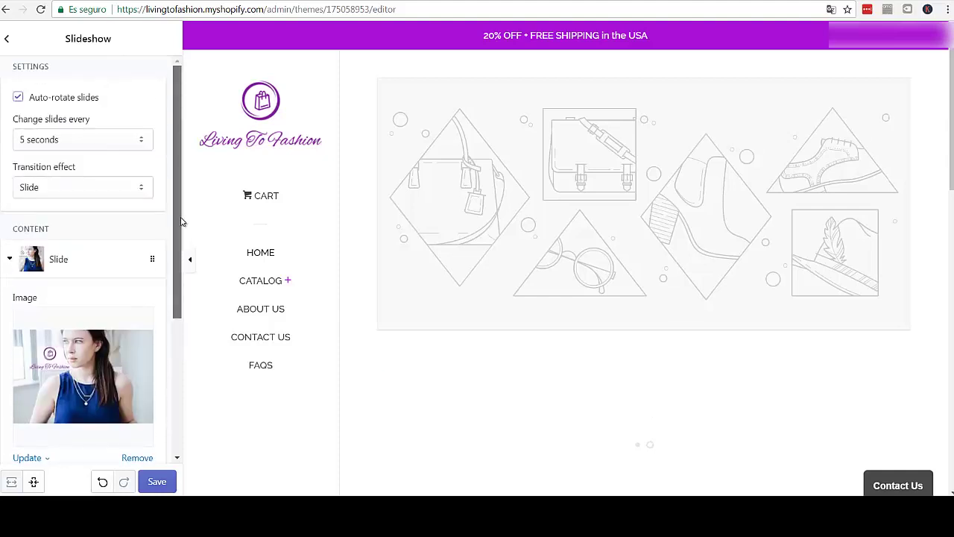
click(18, 98)
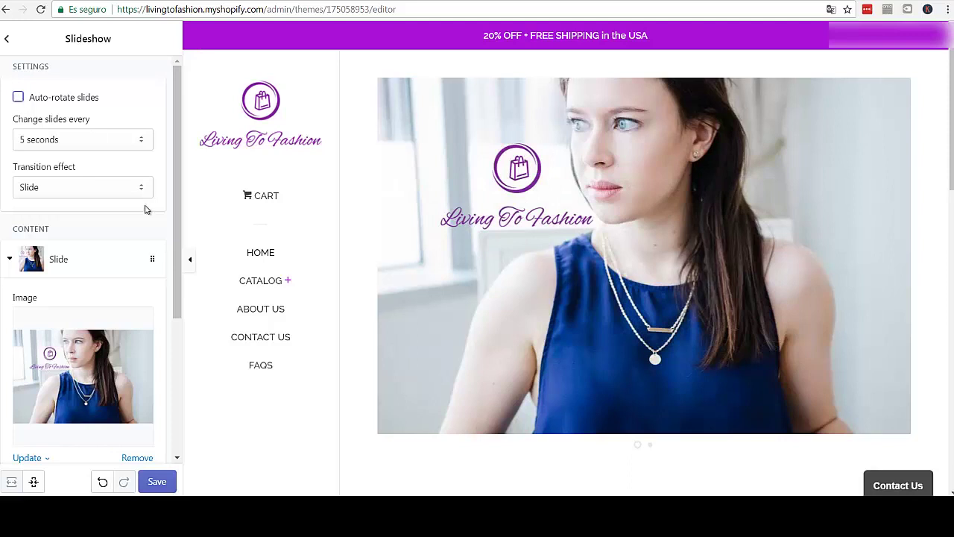
scroll(164, 334, down, 3)
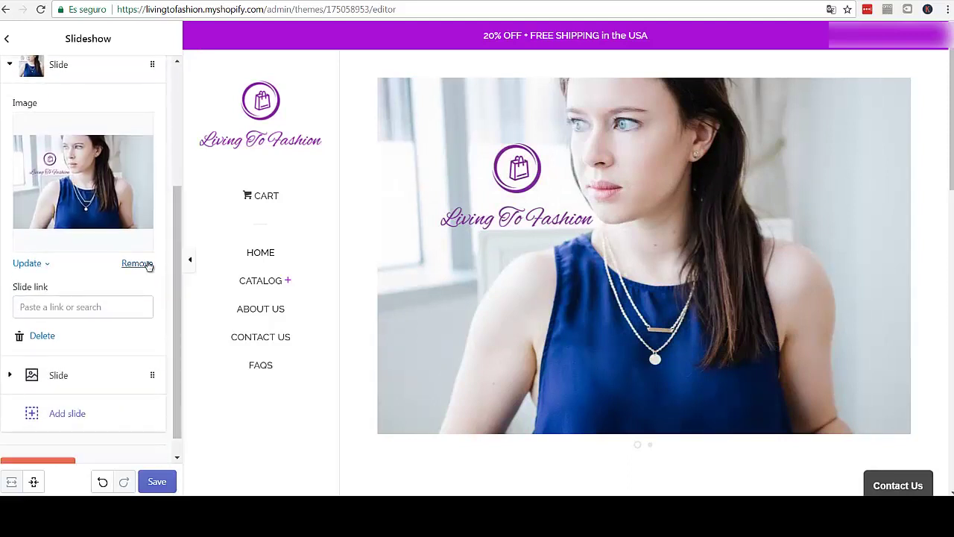
drag(179, 228, 177, 237)
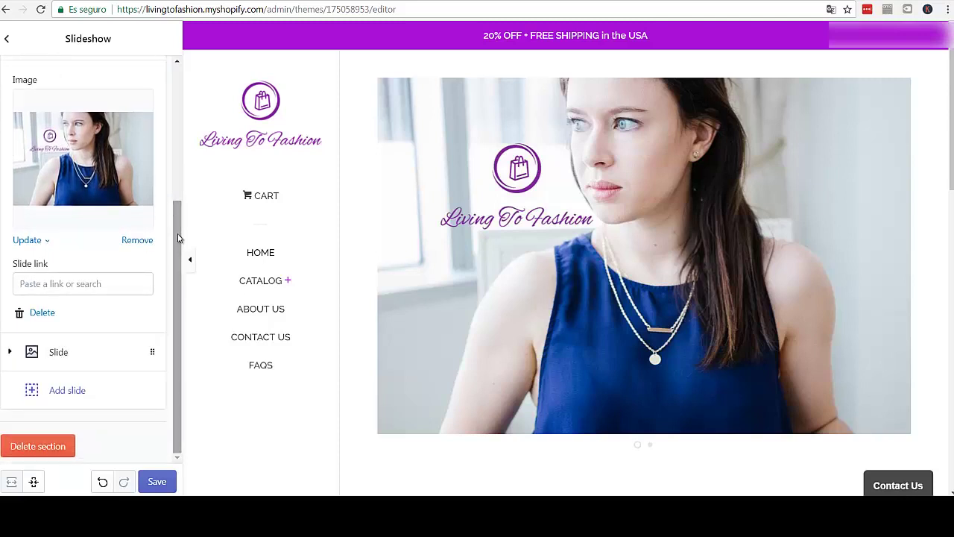
- Check the slideshow's slide interval setting
scroll(142, 111, up, 3)
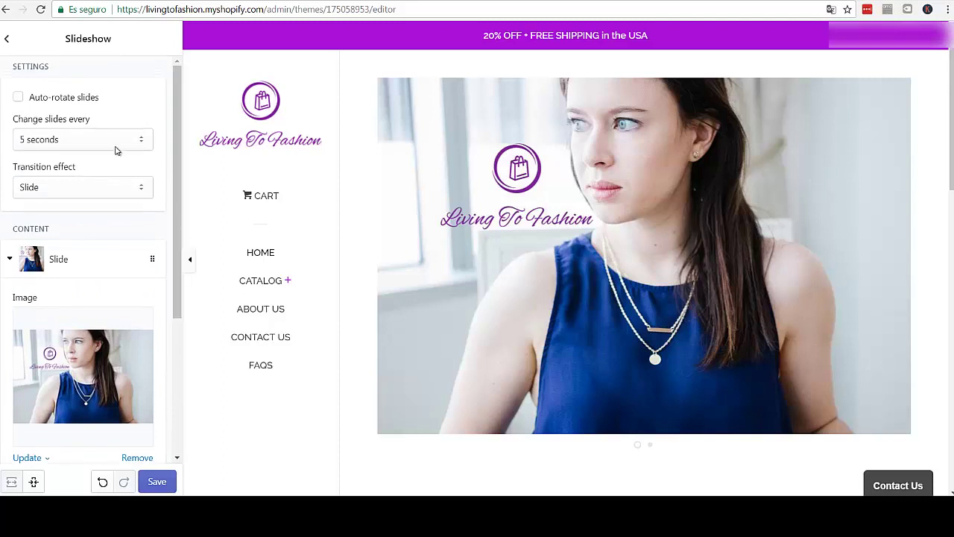
click(144, 138)
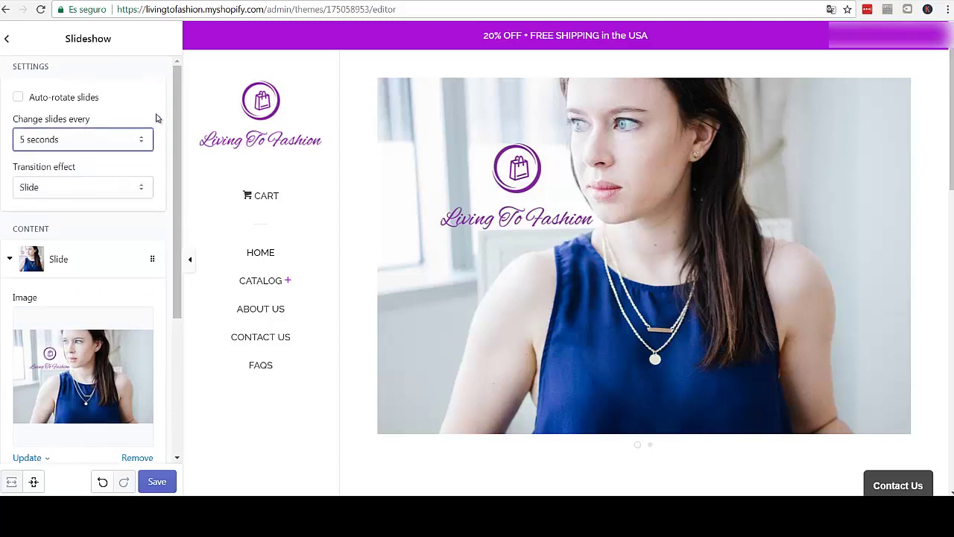
drag(179, 131, 180, 146)
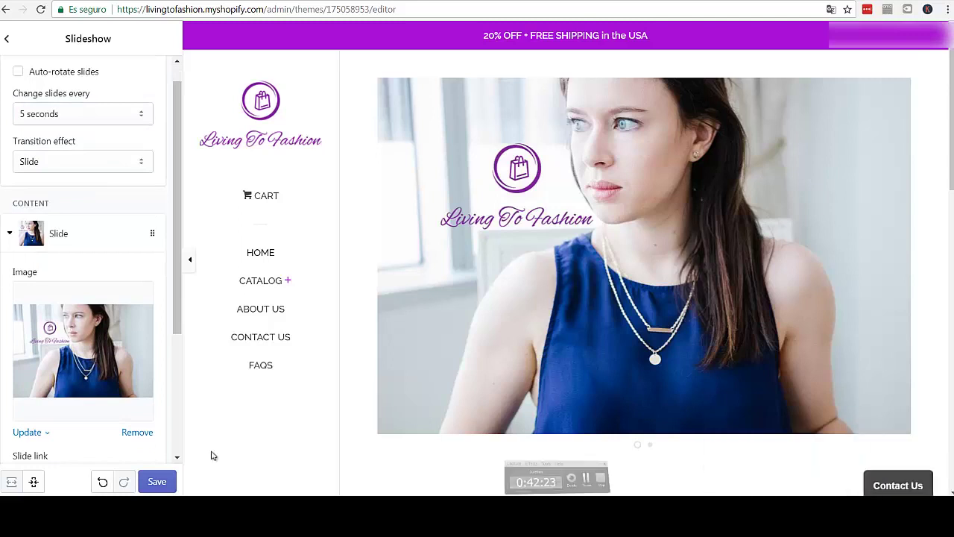
- Delete the empty second slide, save, and return to the sections list
scroll(179, 149, up, 1)
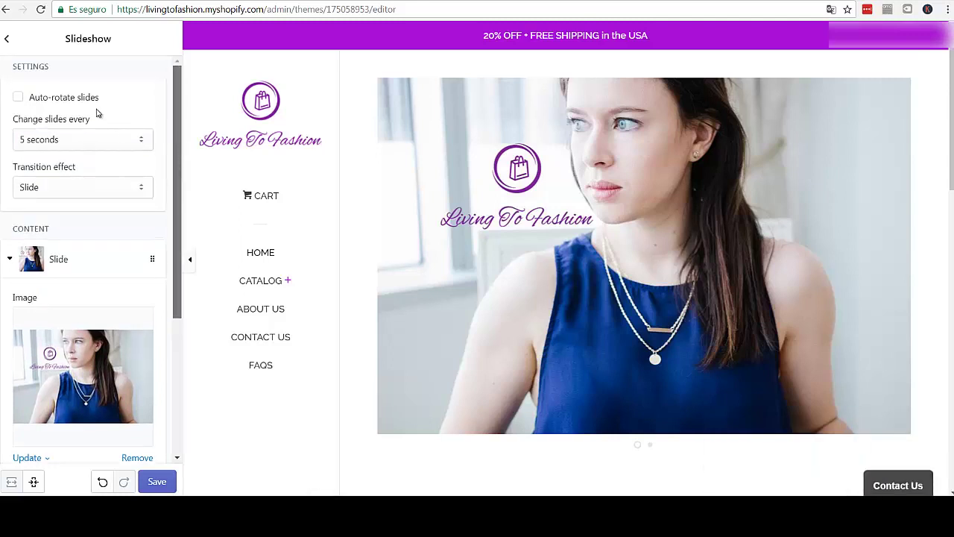
scroll(173, 293, down, 1)
scroll(173, 292, down, 3)
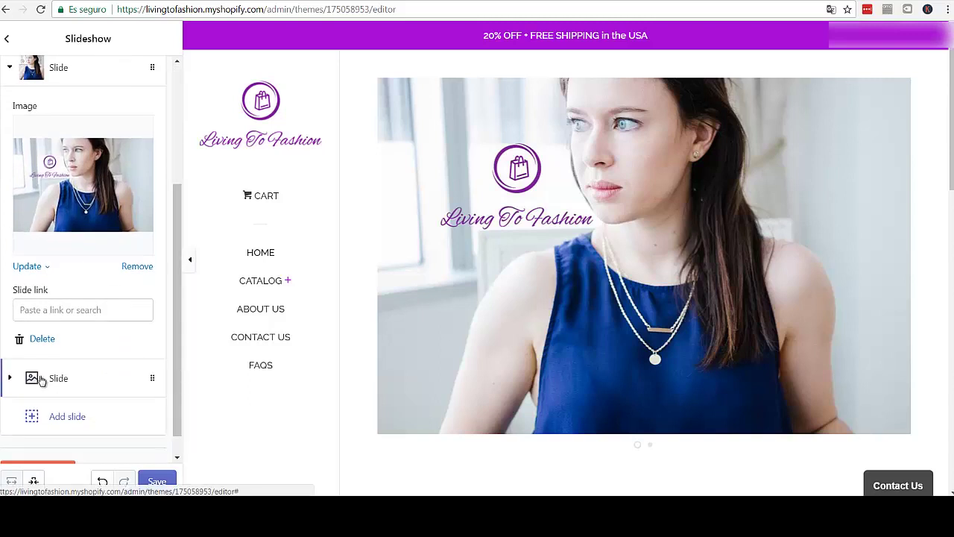
click(41, 378)
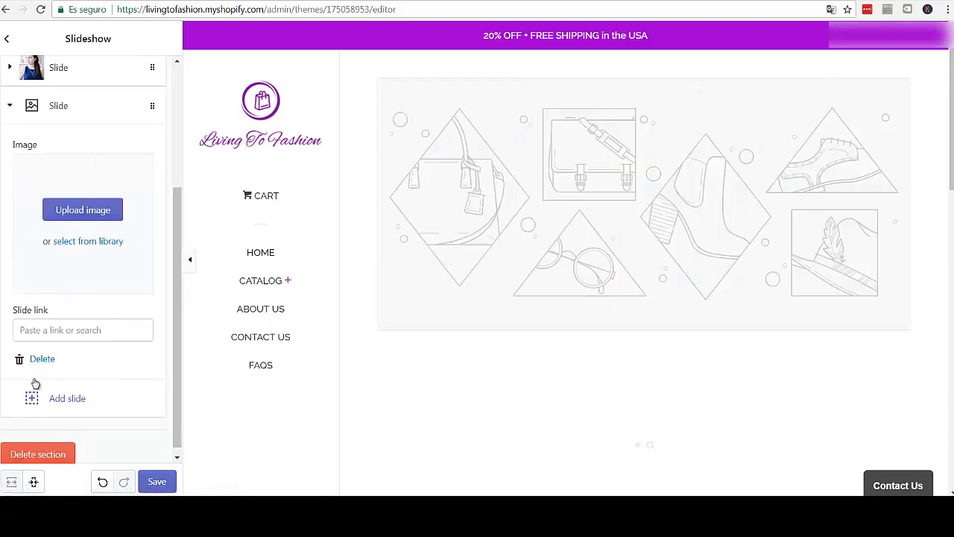
click(126, 365)
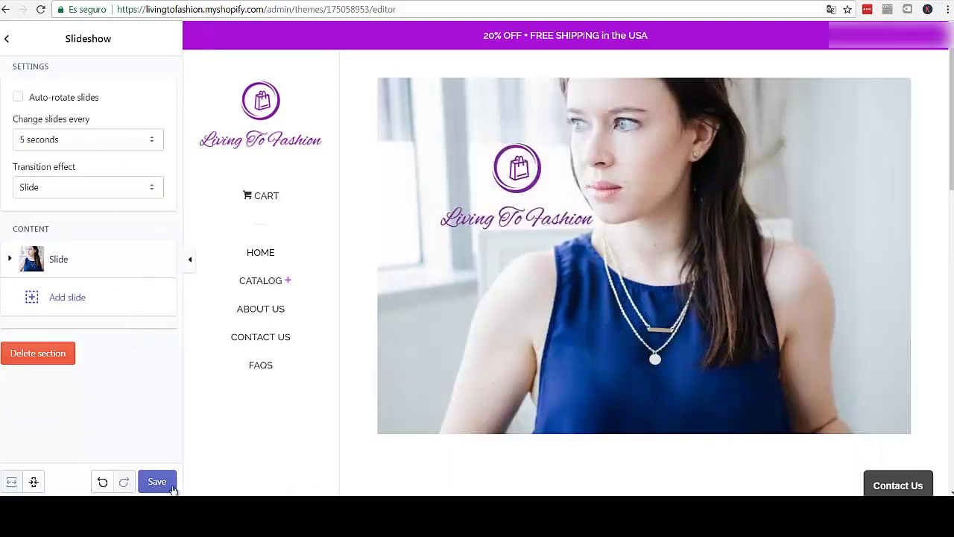
click(171, 488)
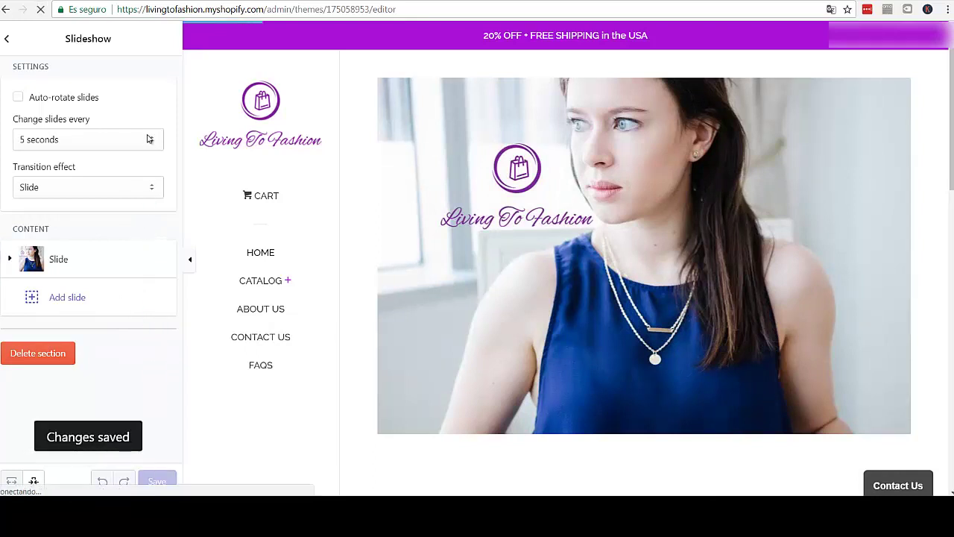
click(9, 41)
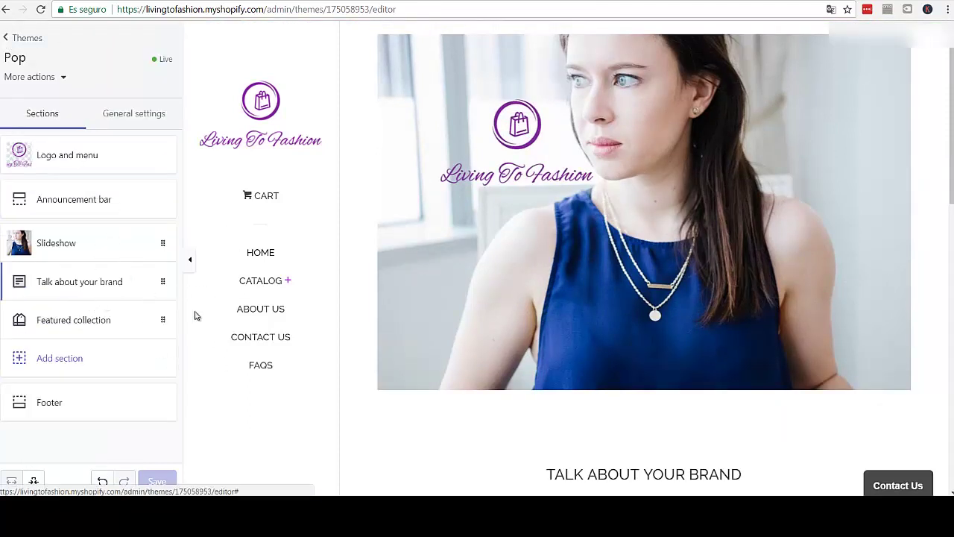
- Open the 'Talk about your brand' rich text section and inspect its text block
scroll(259, 297, down, 1)
scroll(248, 303, down, 4)
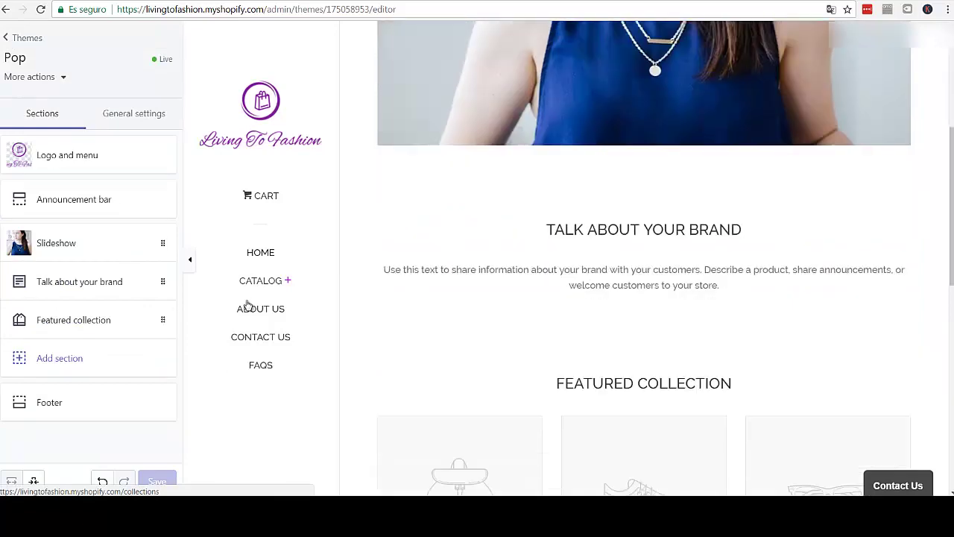
scroll(460, 261, up, 2)
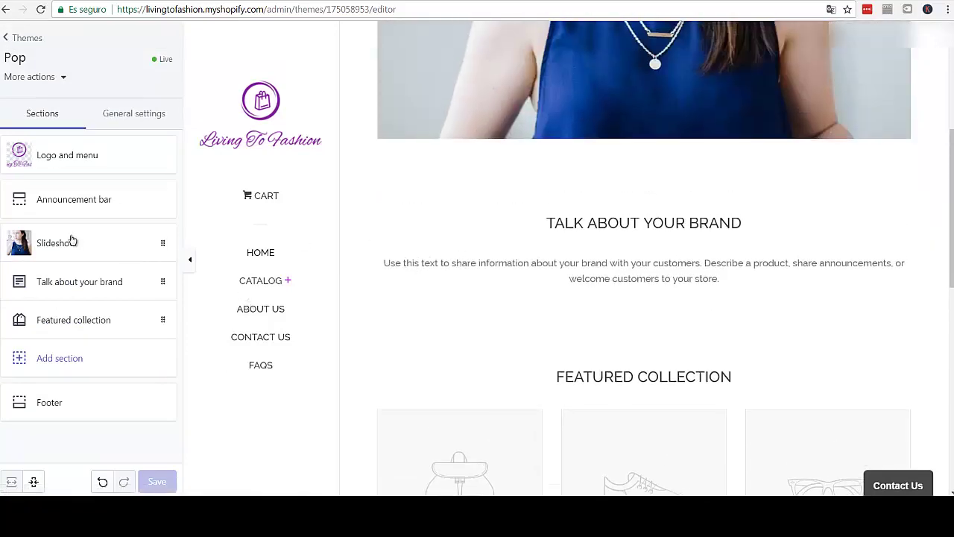
click(94, 283)
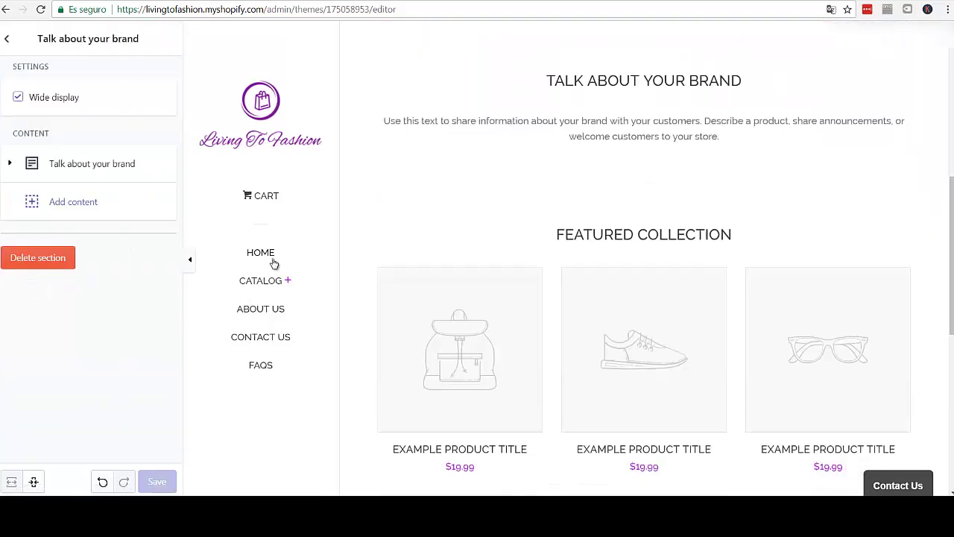
click(64, 170)
click(122, 222)
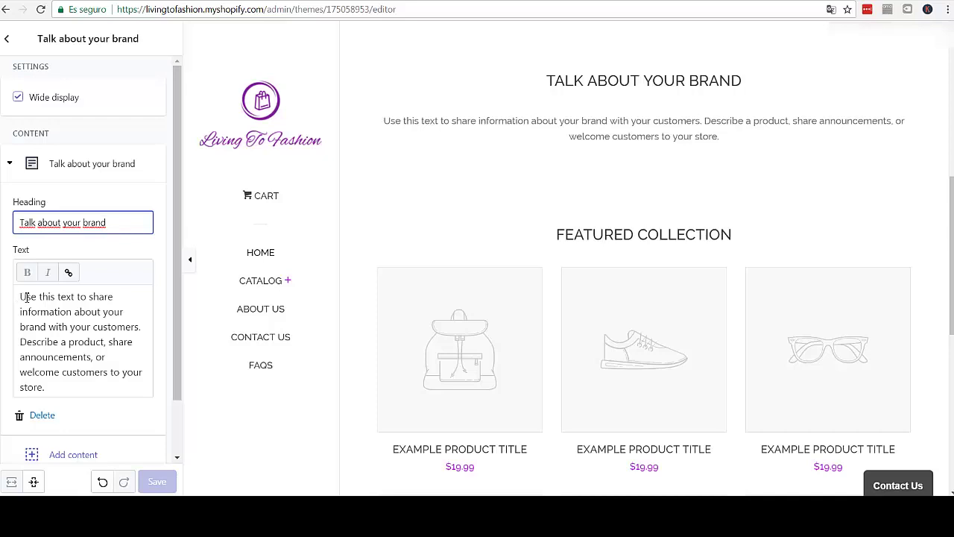
click(27, 297)
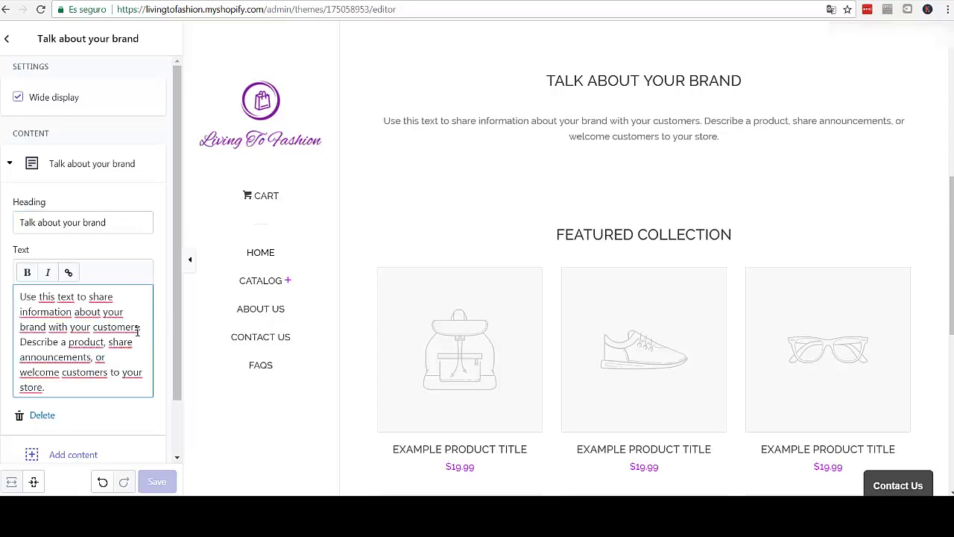
scroll(141, 328, down, 2)
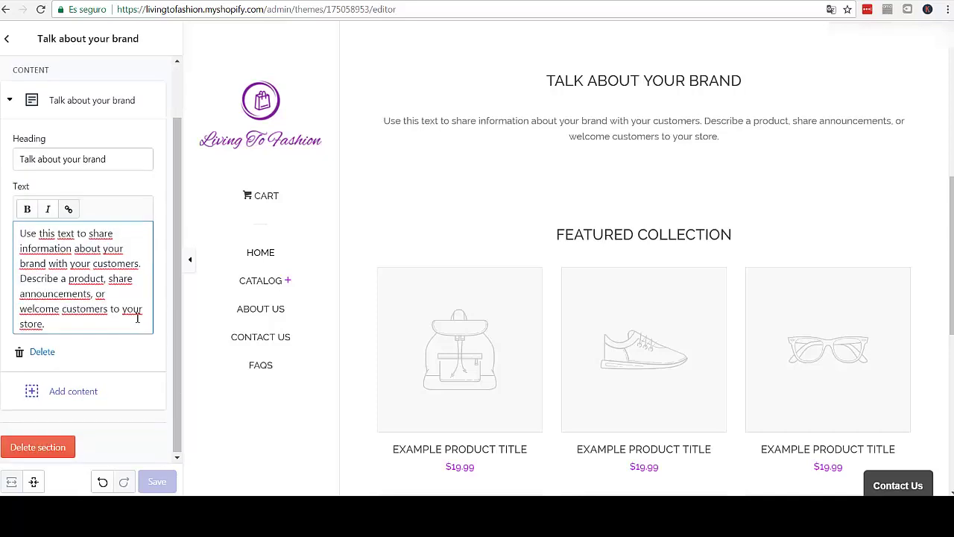
scroll(137, 315, up, 2)
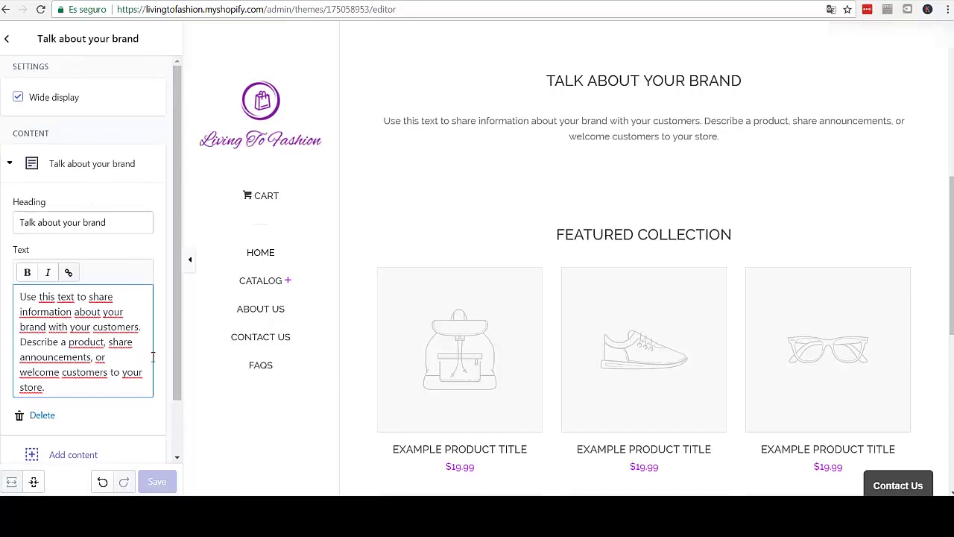
scroll(153, 359, down, 2)
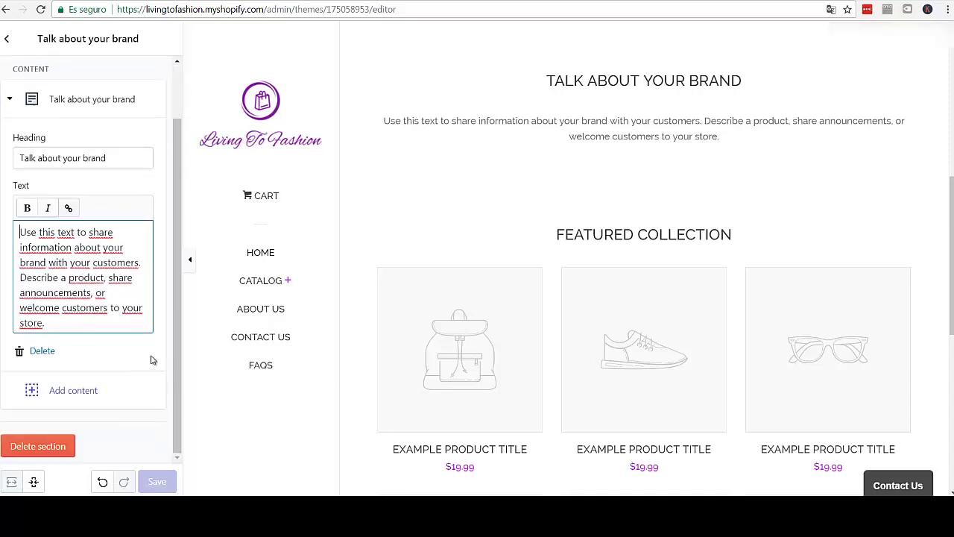
- Delete the text block, turn off Wide display, and delete the Rich text section
click(37, 353)
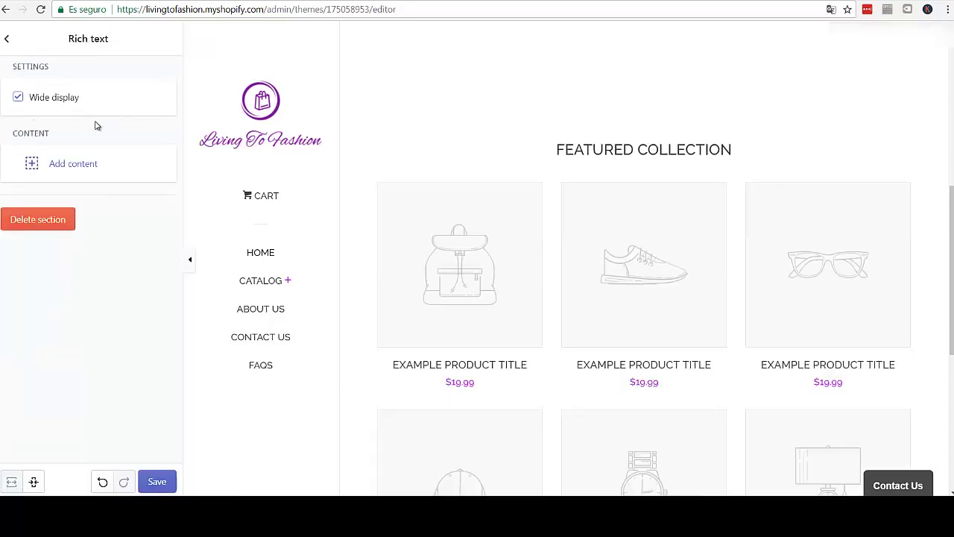
click(18, 98)
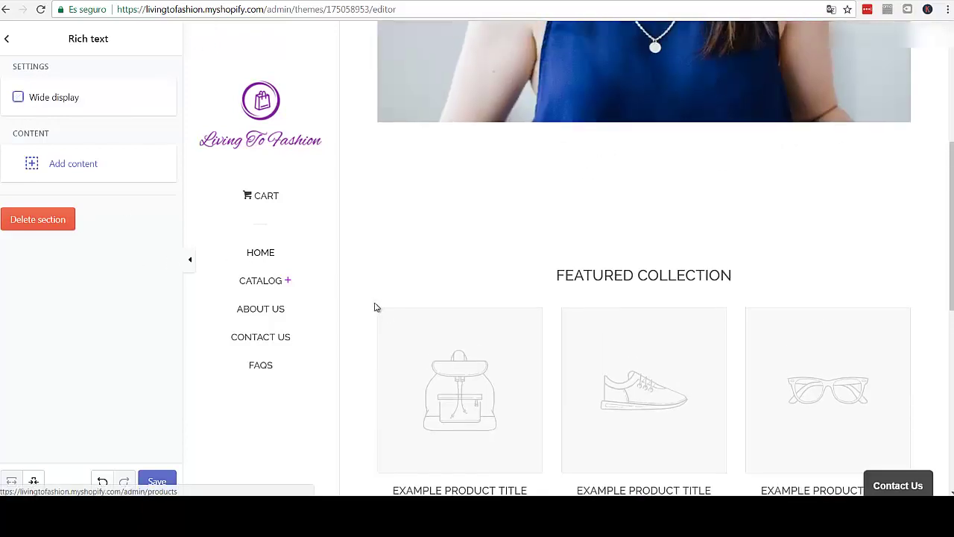
click(27, 221)
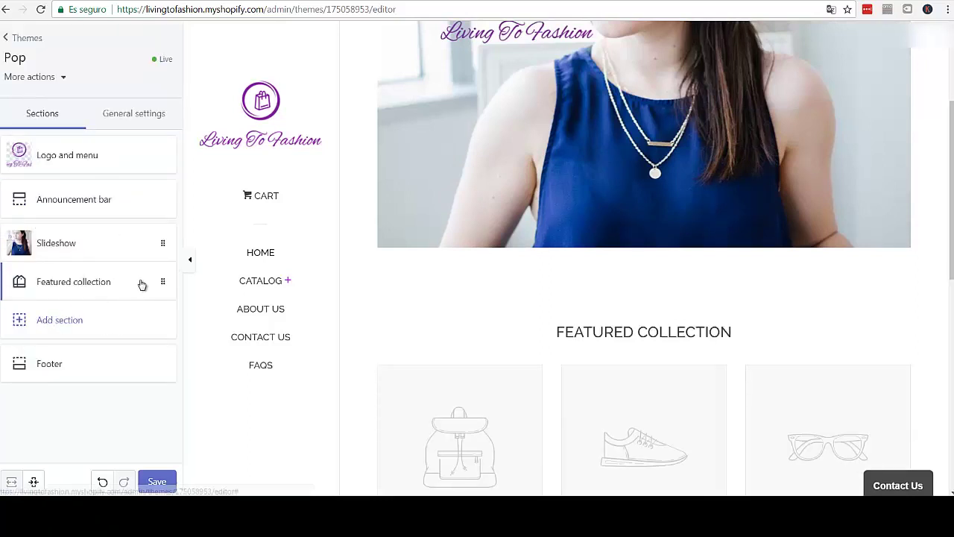
scroll(386, 347, down, 2)
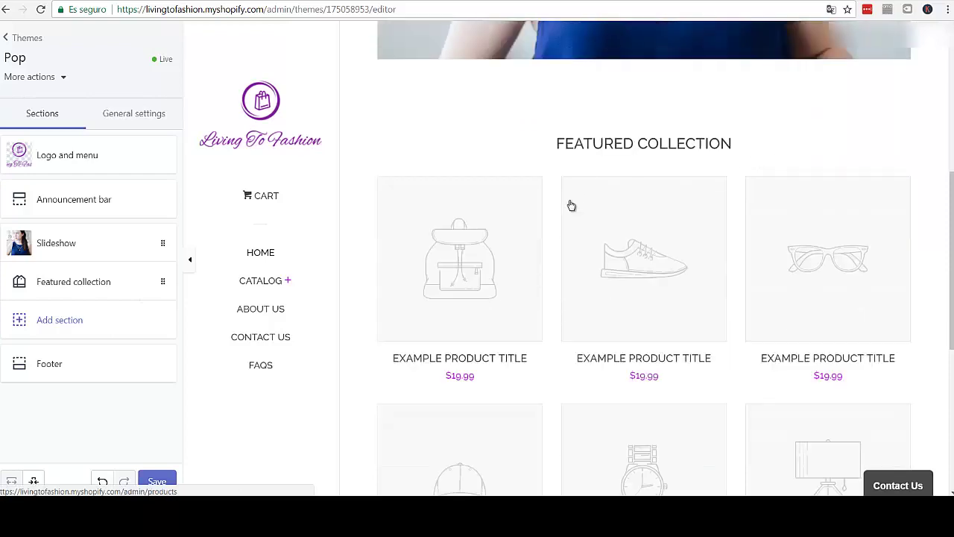
scroll(418, 283, down, 3)
scroll(387, 287, down, 3)
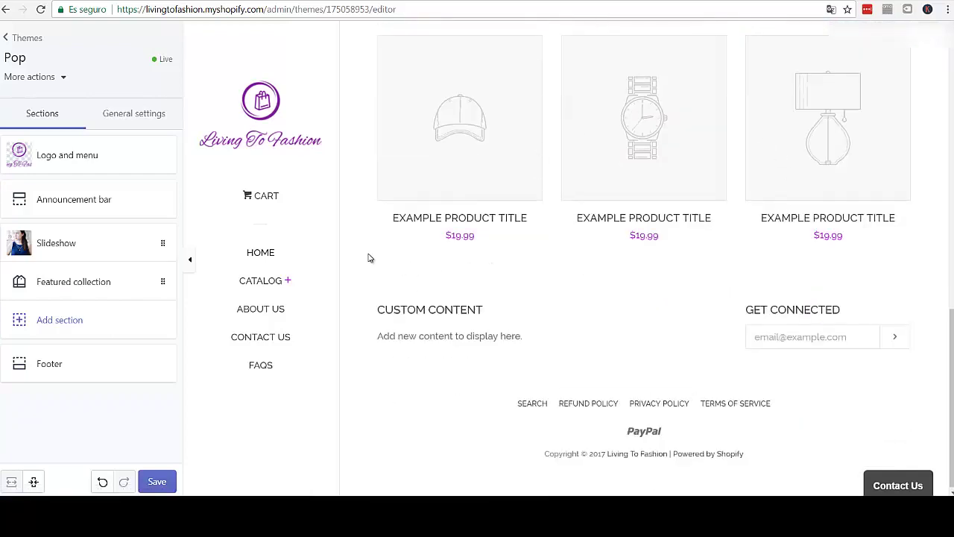
- Change the Featured collection section heading to 'BEST SELLING'
click(97, 283)
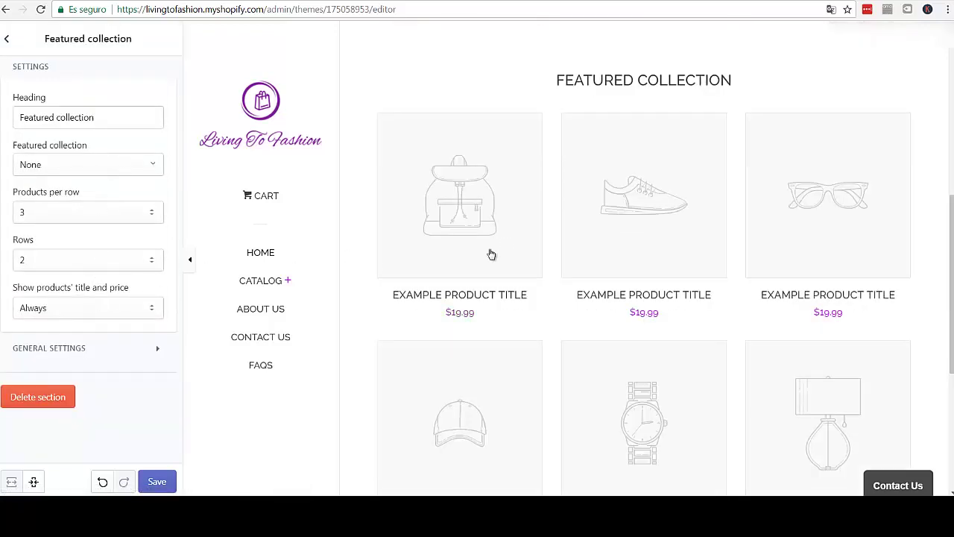
click(130, 120)
drag(130, 117, 3, 119)
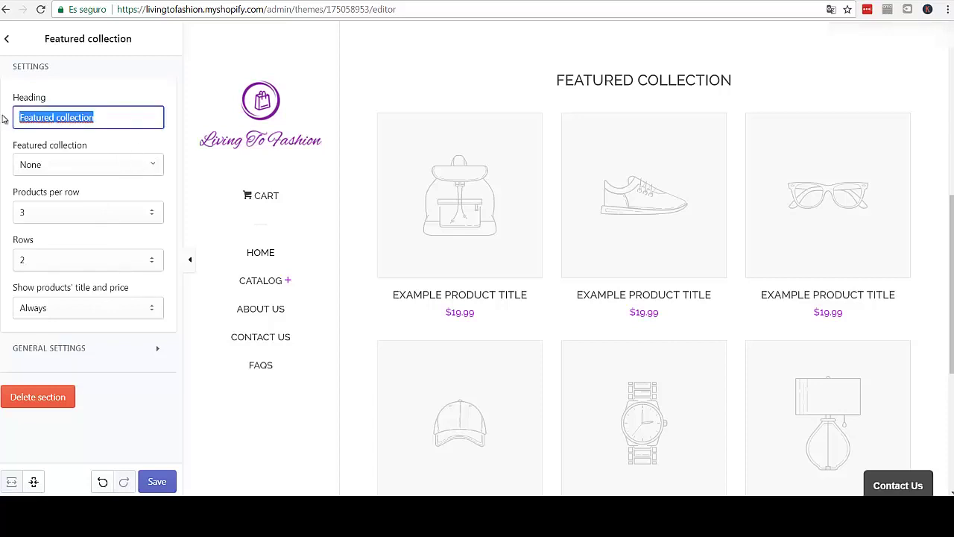
text(BEST)
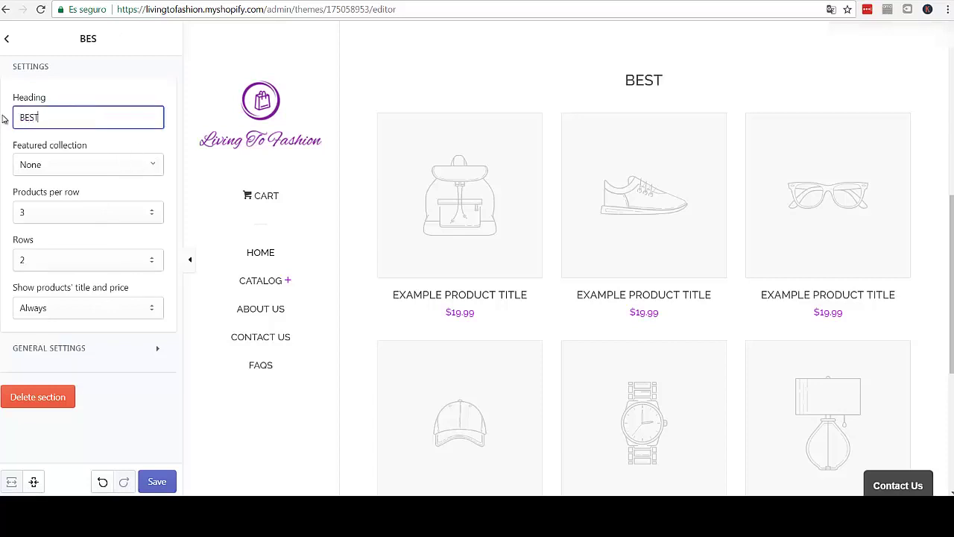
text( SELLING)
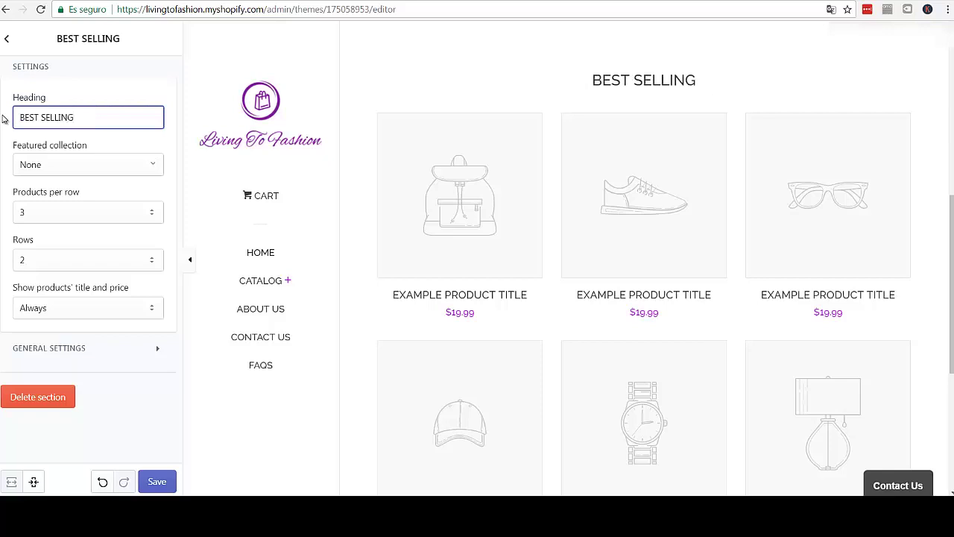
- Choose the Best Selling collection as the featured collection
click(133, 167)
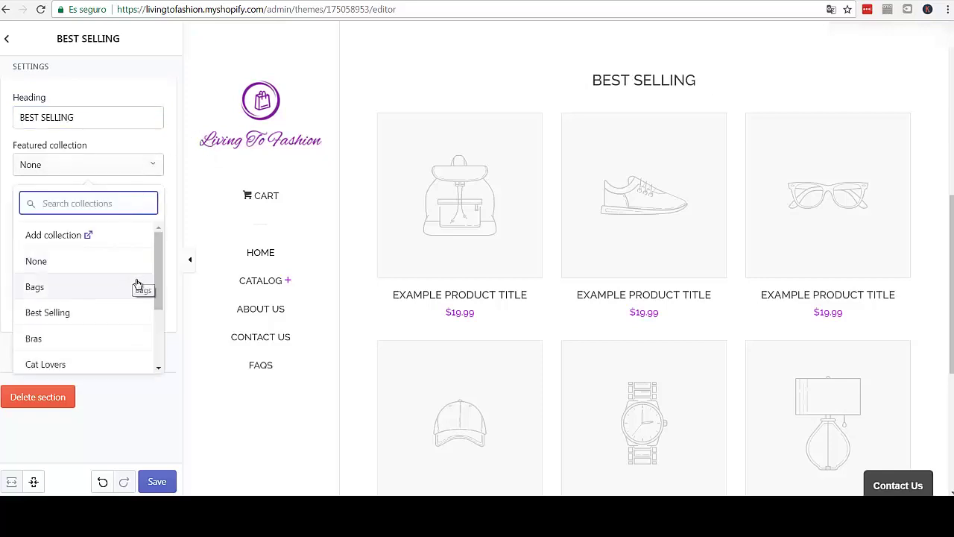
scroll(134, 284, down, 3)
scroll(131, 285, up, 3)
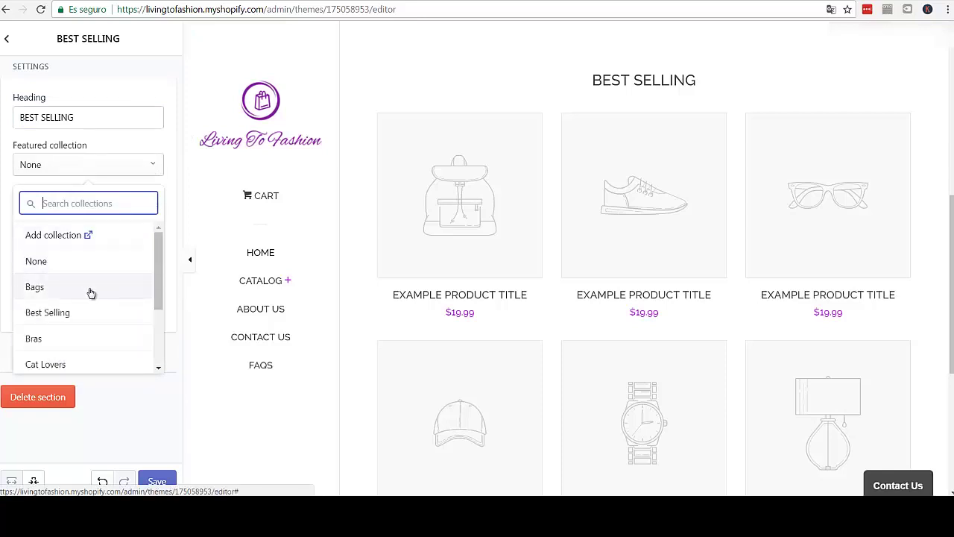
scroll(91, 292, down, 3)
scroll(71, 279, up, 2)
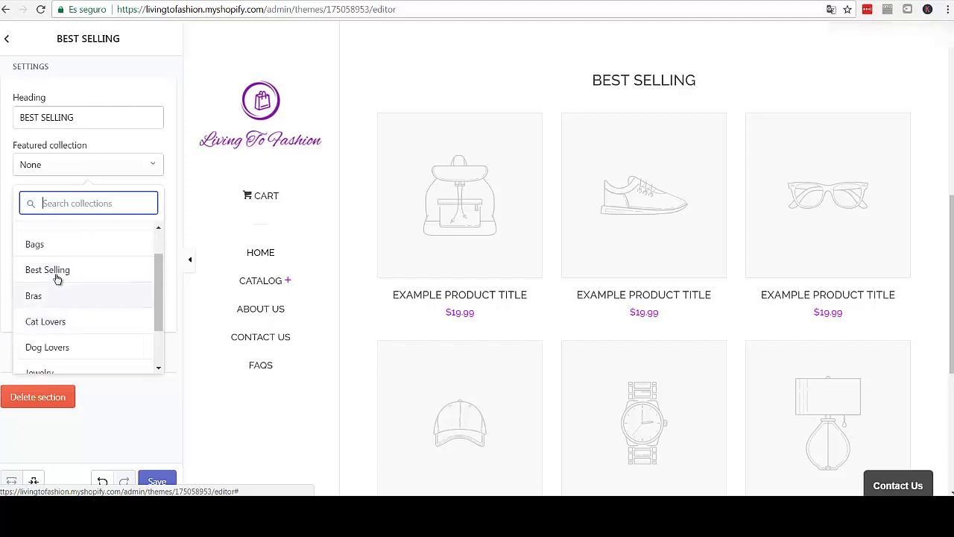
click(58, 277)
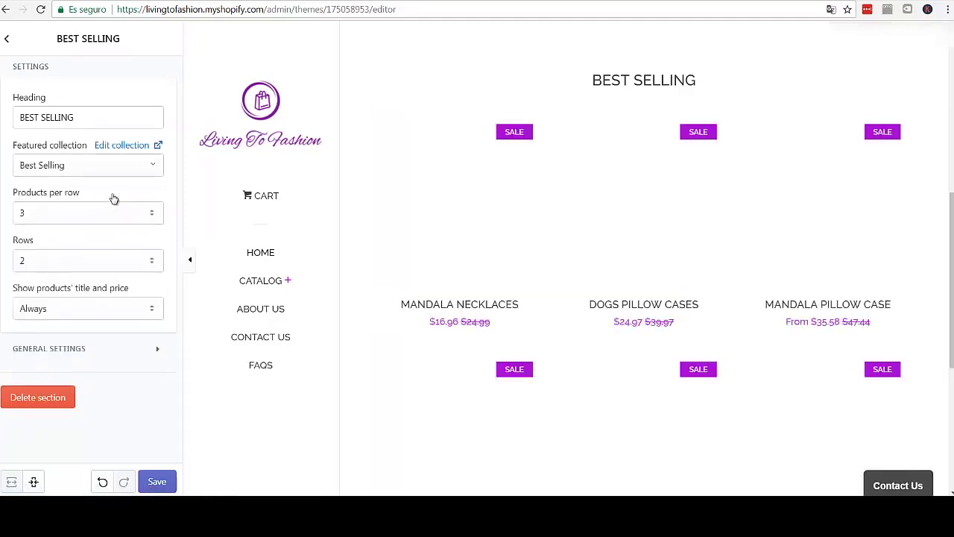
- Set Products per row to 4 and keep Rows at 2
scroll(510, 242, up, 5)
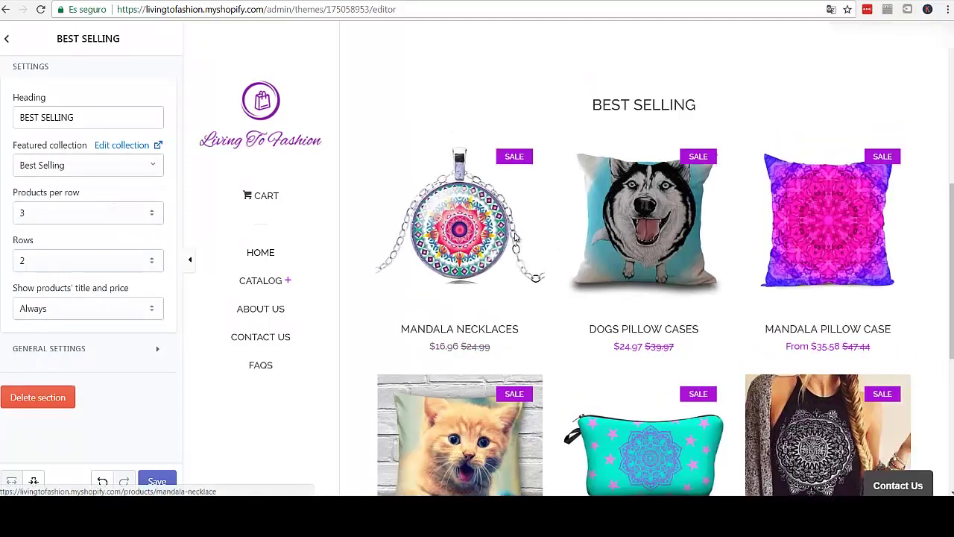
scroll(509, 243, down, 8)
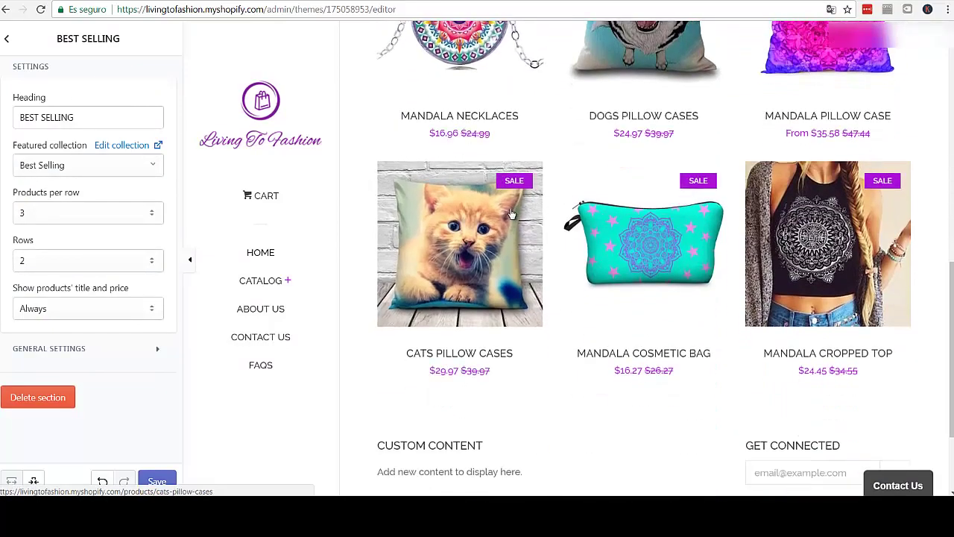
scroll(477, 208, down, 2)
click(149, 214)
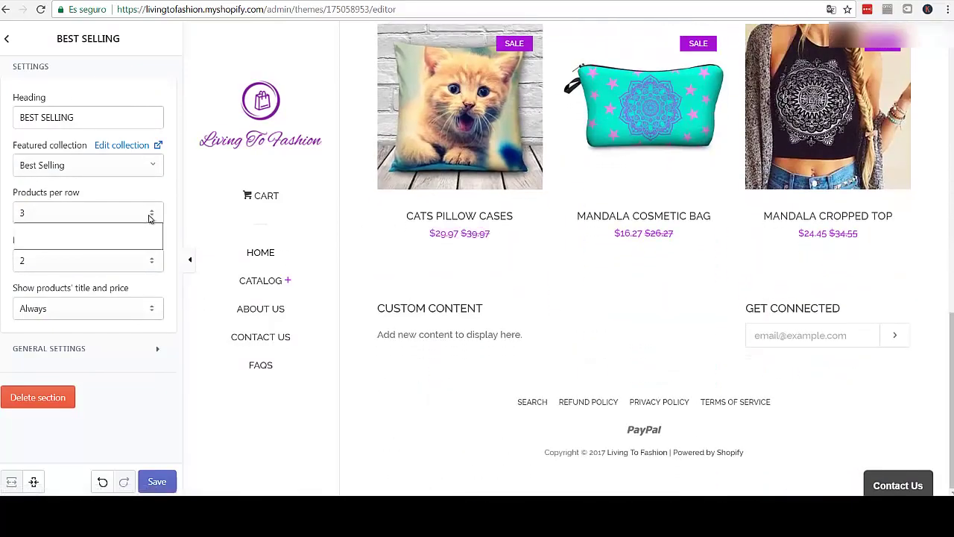
click(142, 243)
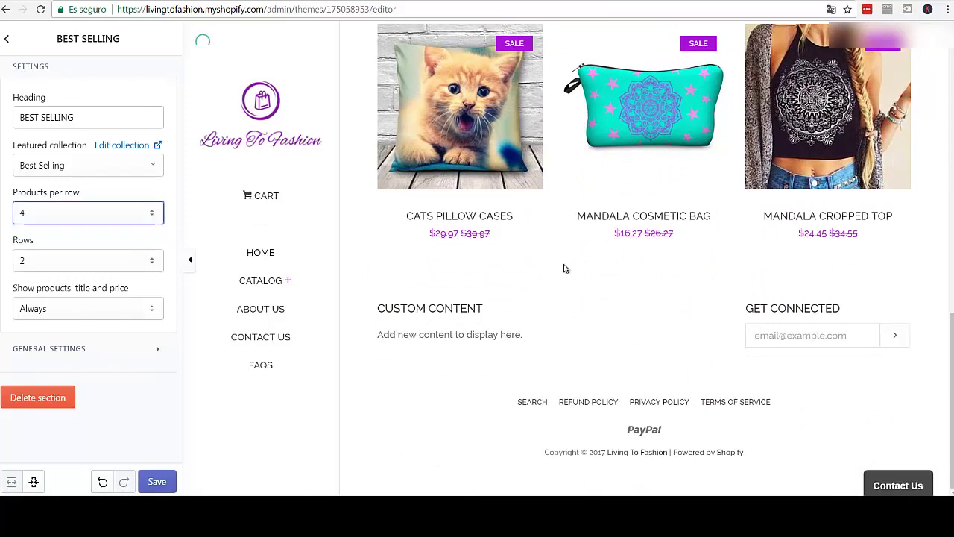
scroll(440, 302, up, 6)
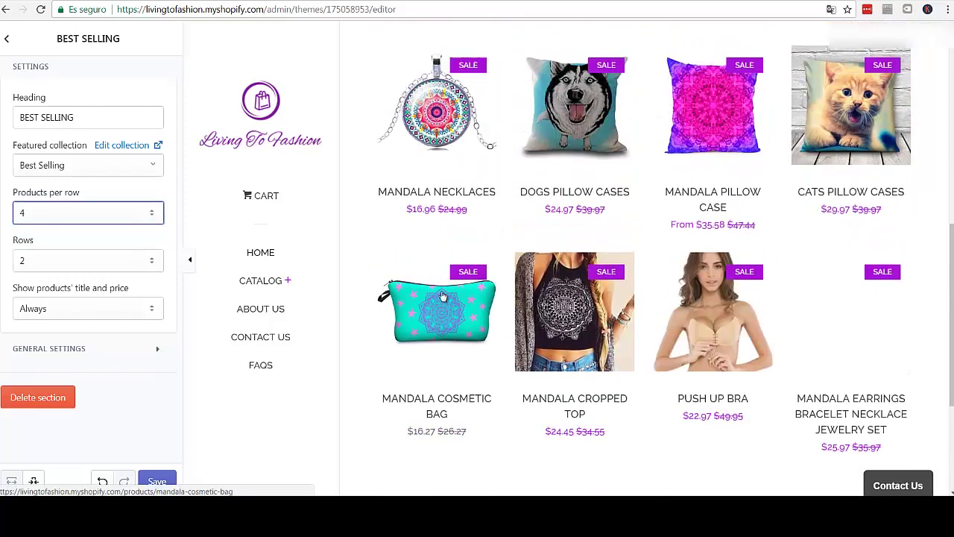
scroll(436, 298, down, 5)
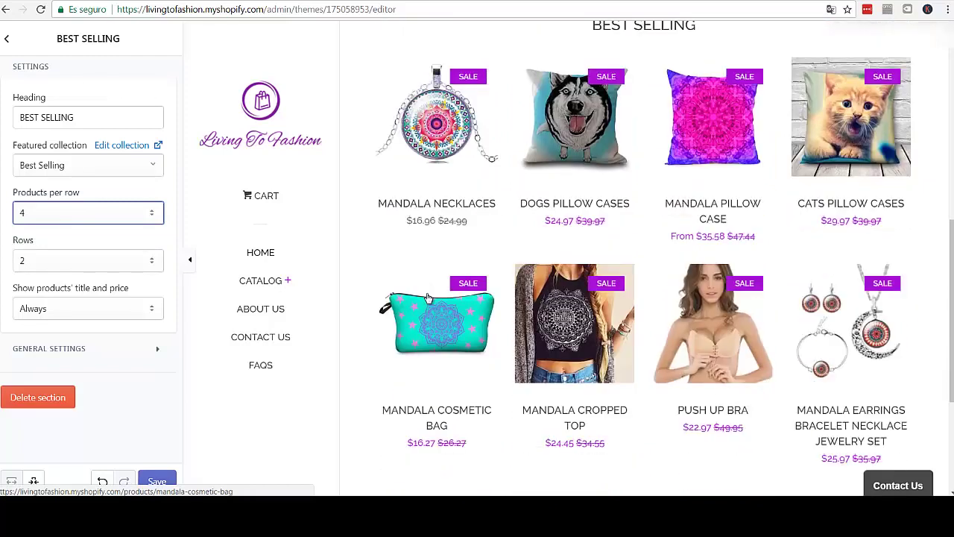
click(114, 263)
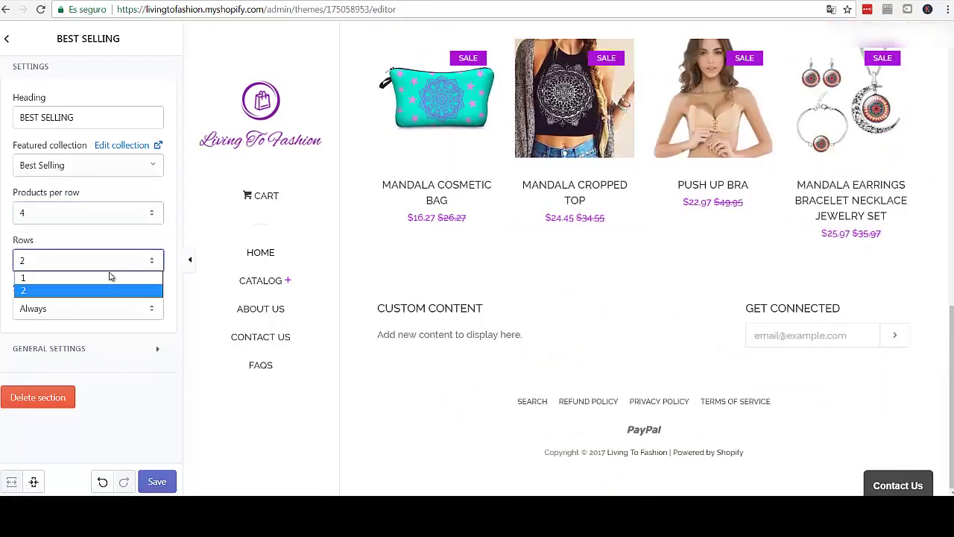
click(129, 291)
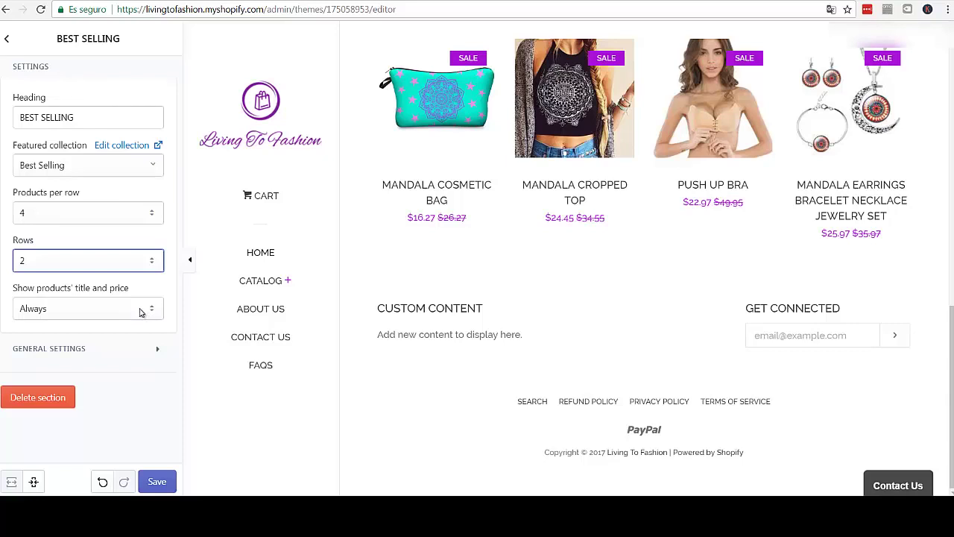
- Show product titles and prices On hover and save the theme
click(139, 311)
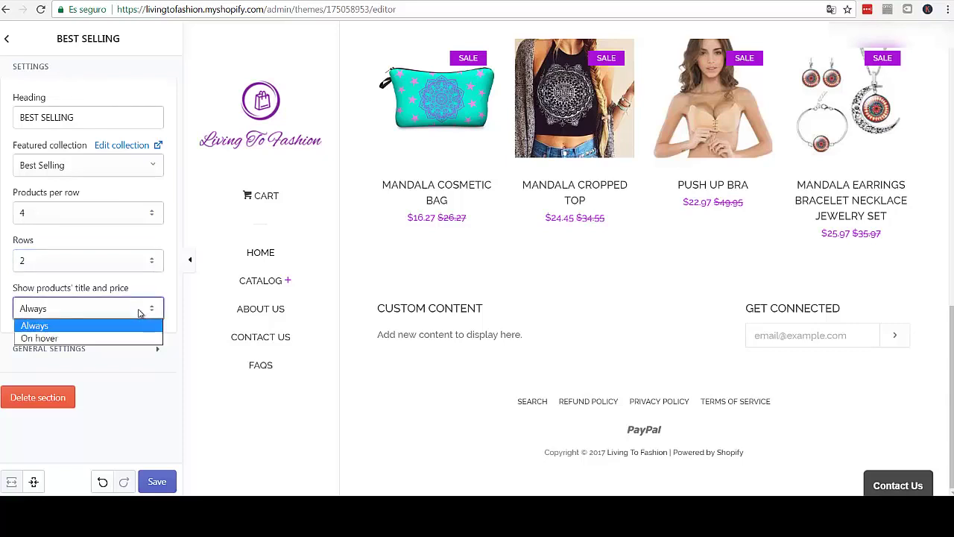
click(86, 340)
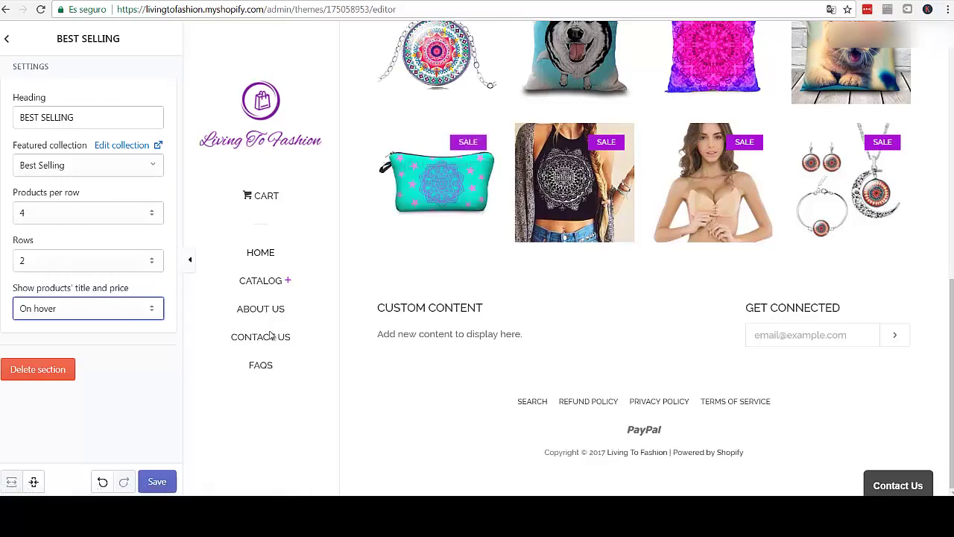
scroll(504, 374, up, 2)
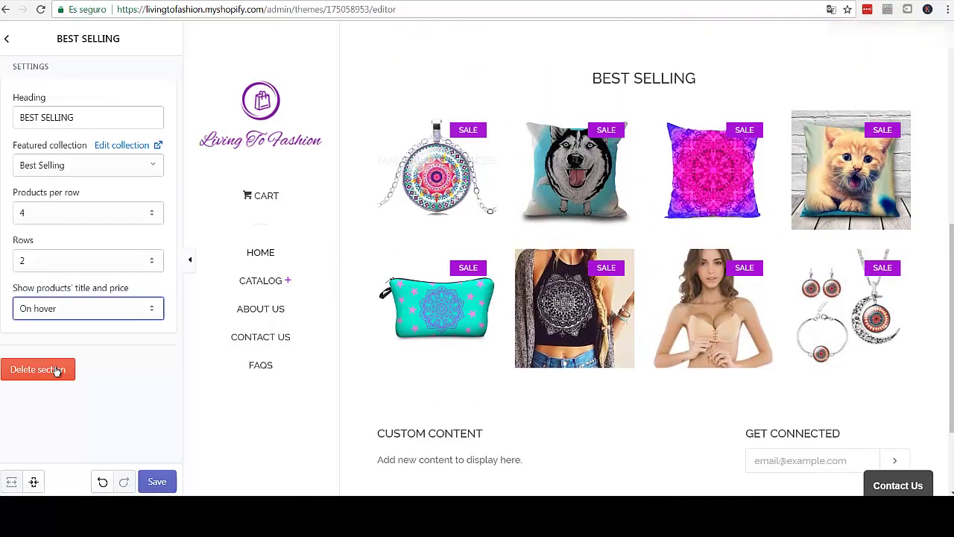
click(157, 481)
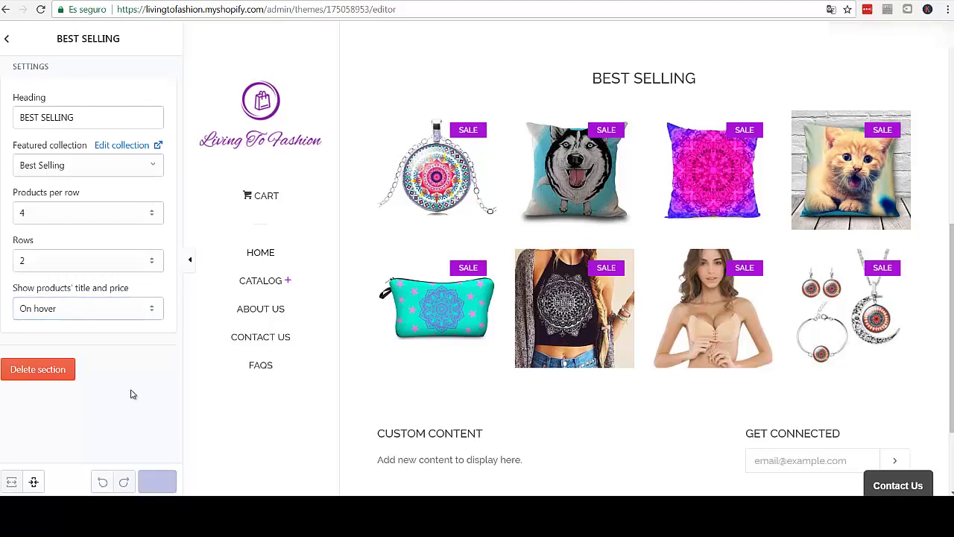
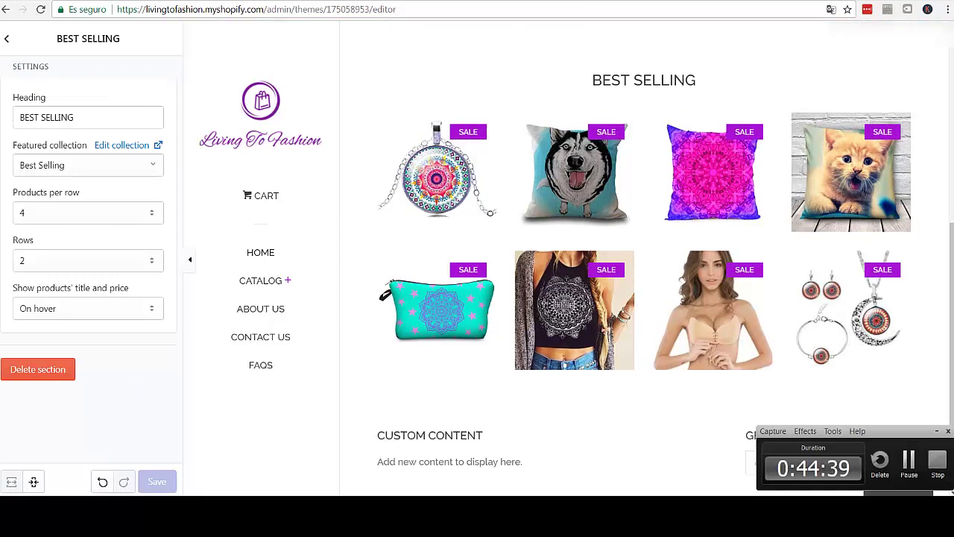
- Open the Footer section's settings and select all of its placeholder body text
click(6, 40)
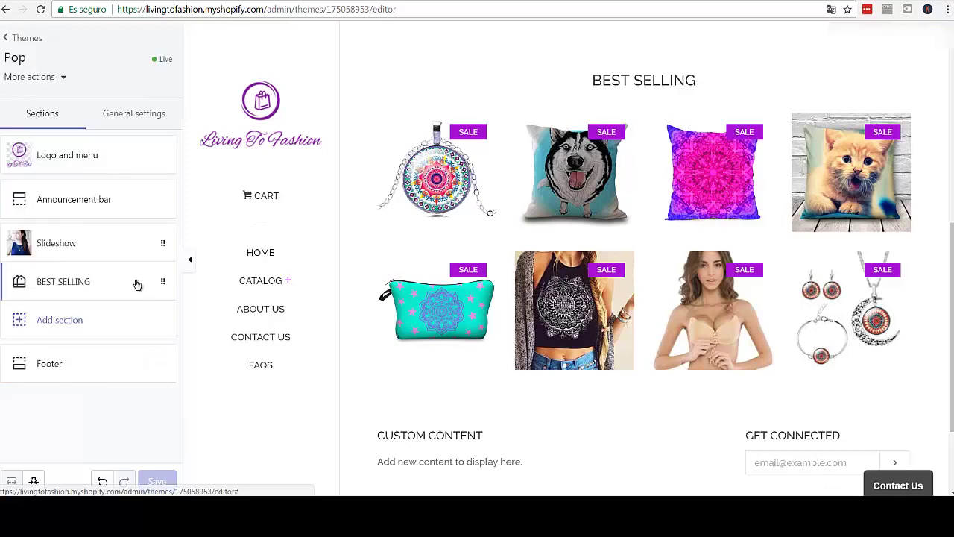
click(54, 367)
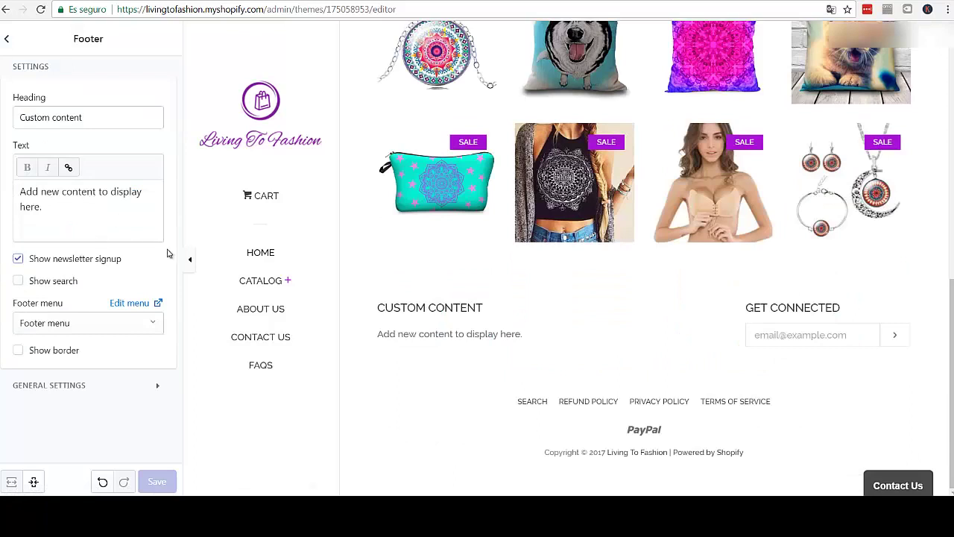
click(70, 211)
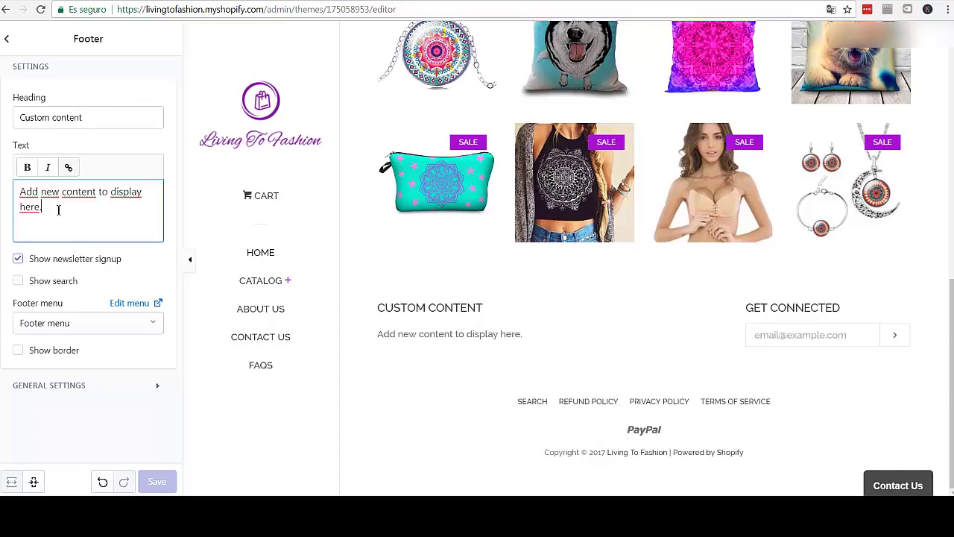
key(ctrl+a)
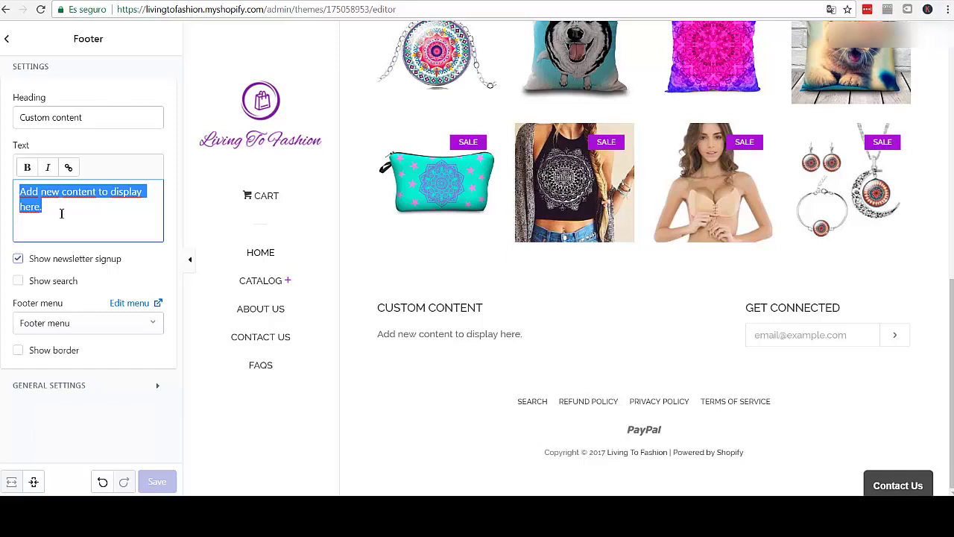
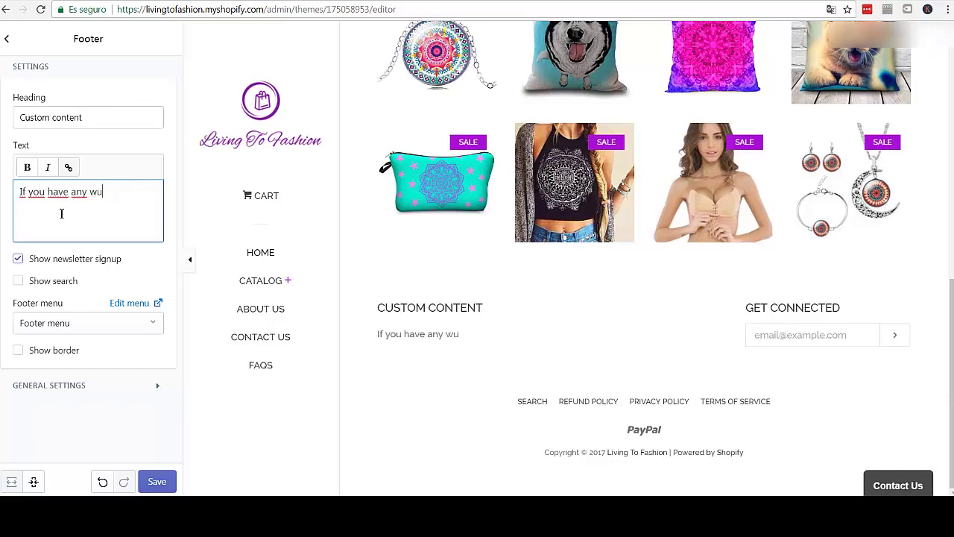
- Write the footer text 'If you have any question about our products, send us an email' plus the store's contact email
key(BackSpace)
key(BackSpace)
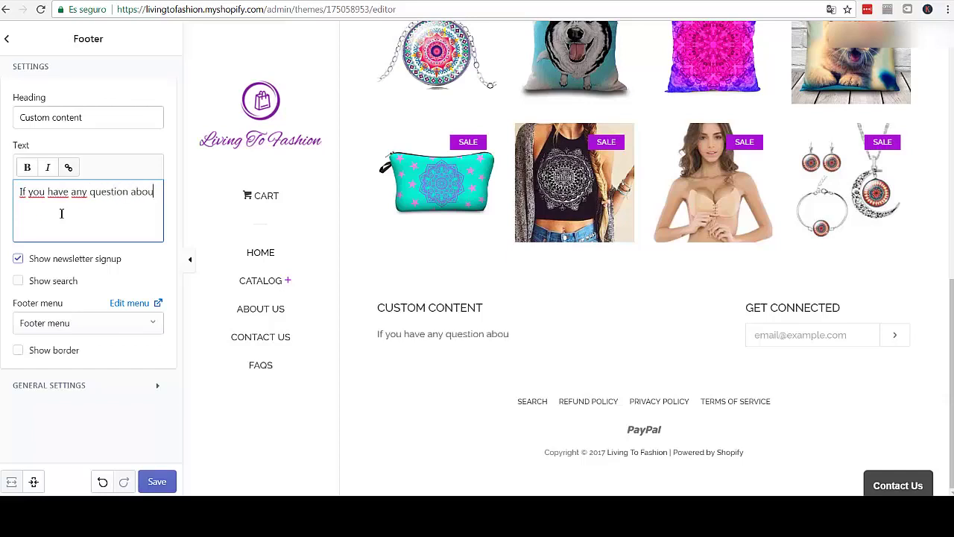
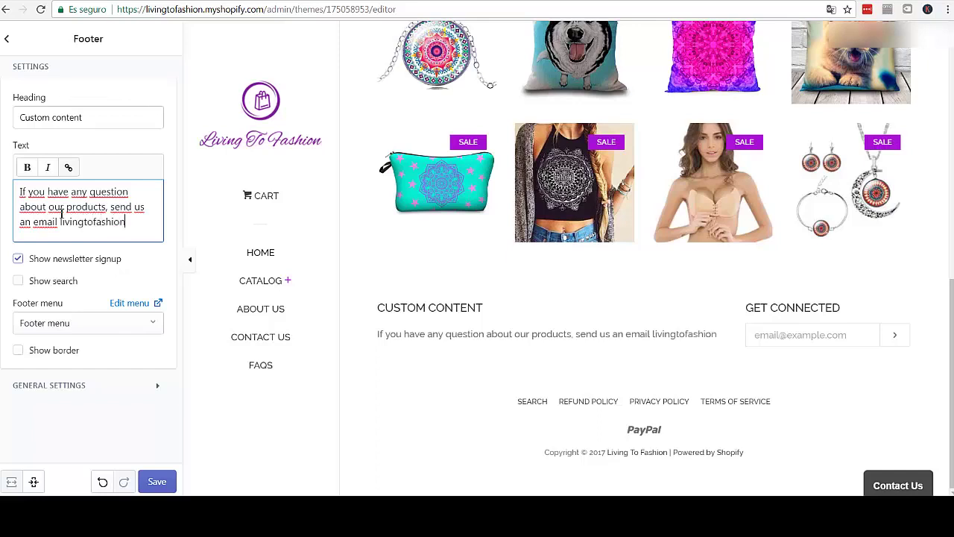
key(BackSpace)
key(BackSpace)
key(BackSpace)
key(BackSpace)
key(BackSpace)
key(BackSpace)
key(BackSpace)
key(BackSpace)
key(BackSpace)
key(BackSpace)
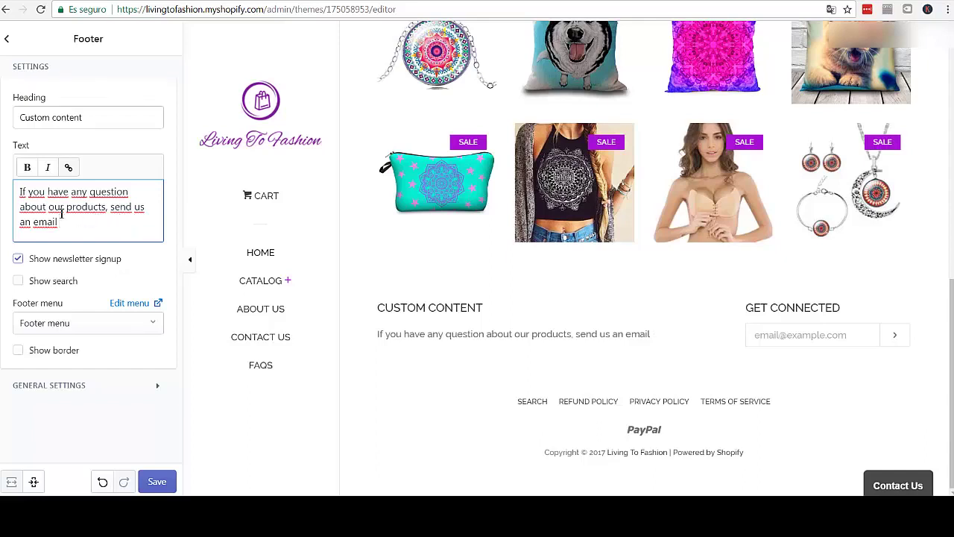
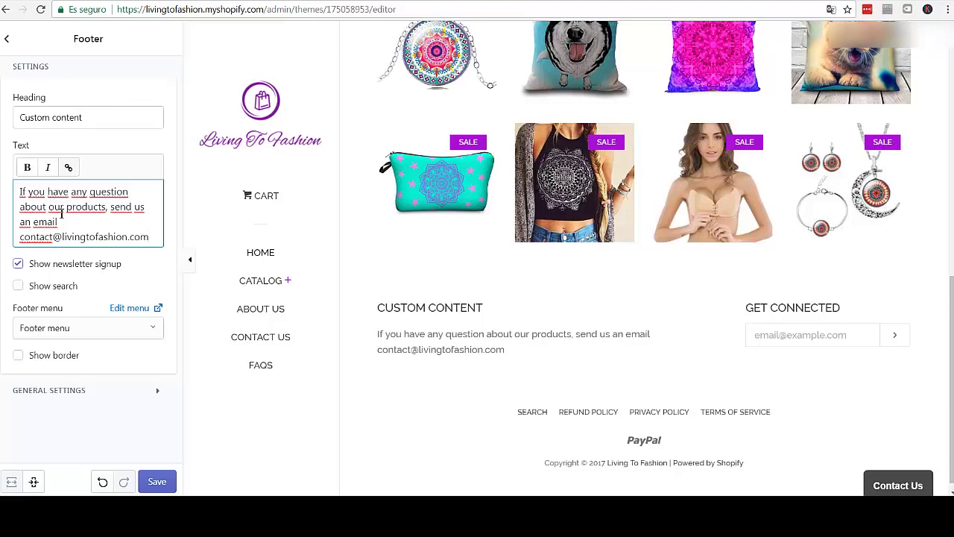
drag(88, 123, 17, 123)
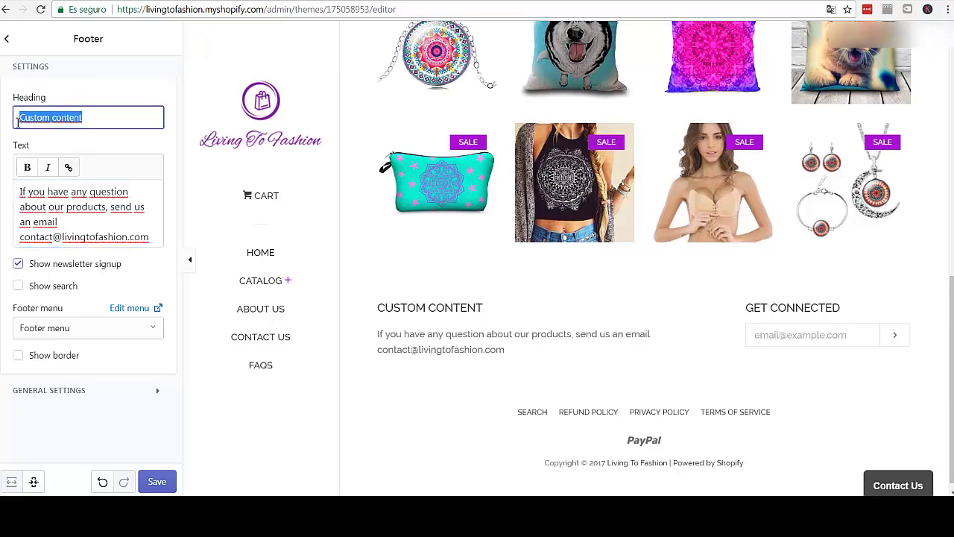
- Change the footer heading from 'Custom content' to 'GET IN TOUCH'
text(G)
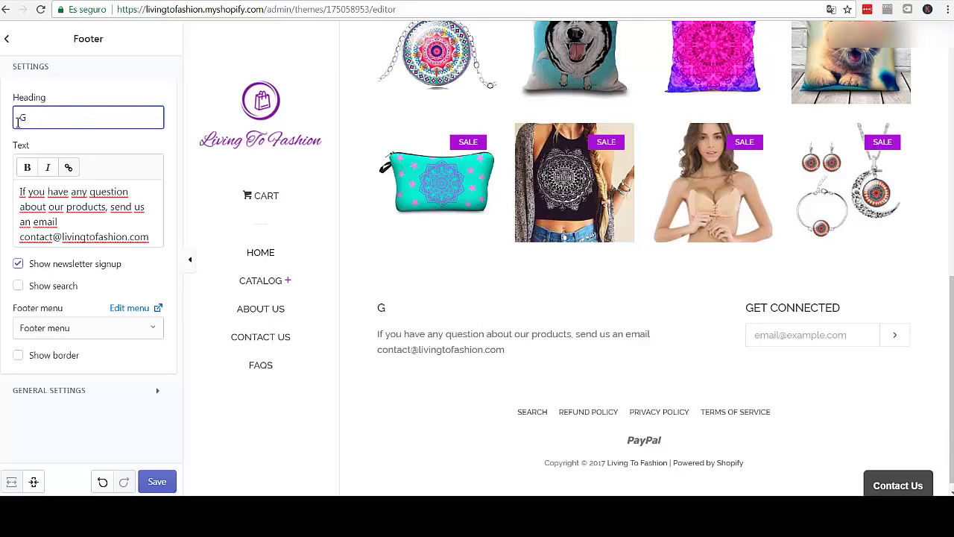
text(ET)
text( IN TO)
text(OUC)
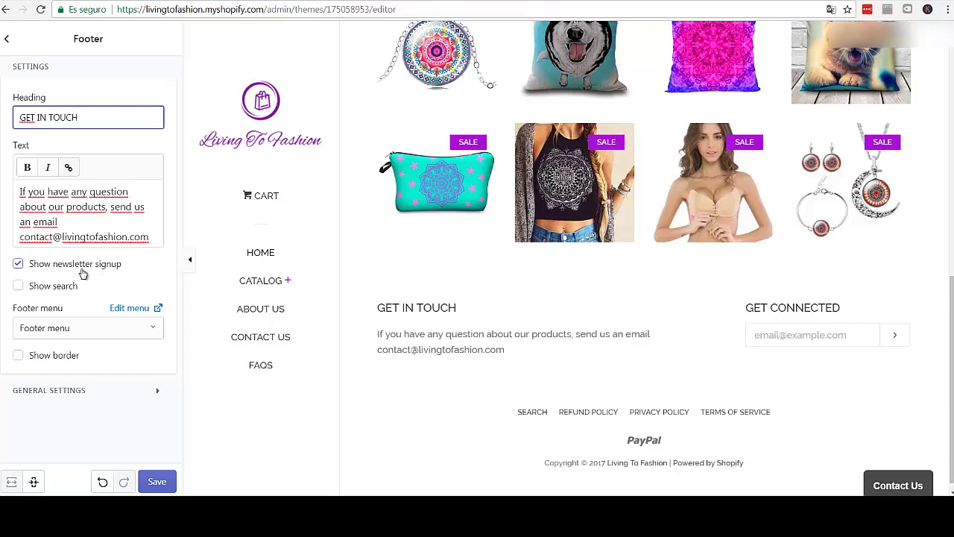
click(895, 335)
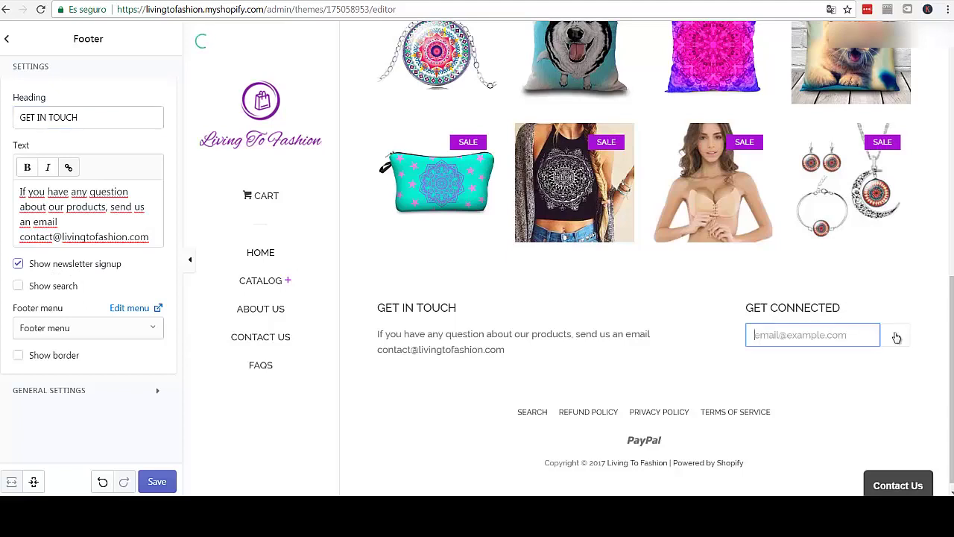
- Enable the footer's product search box and top border line, leaving the menu unchanged, then save
click(19, 286)
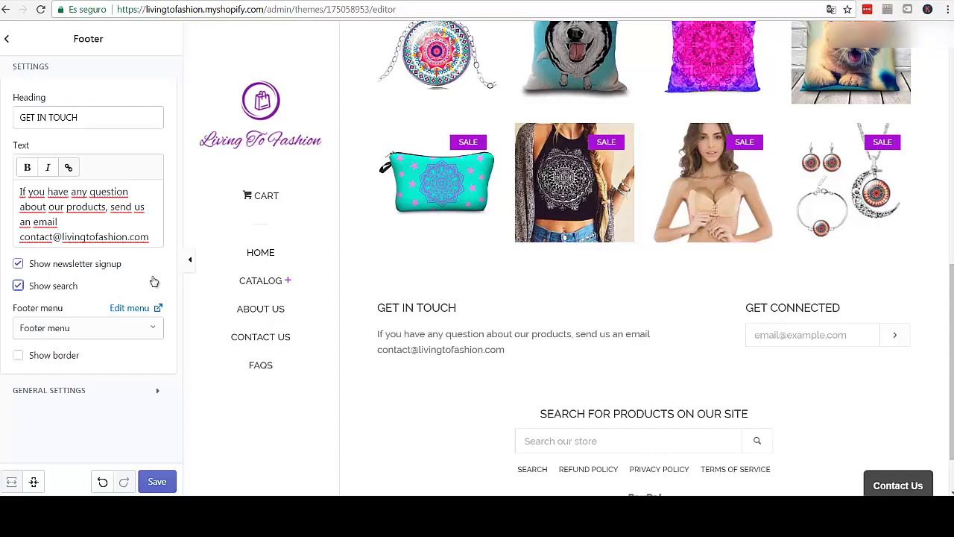
scroll(631, 361, down, 1)
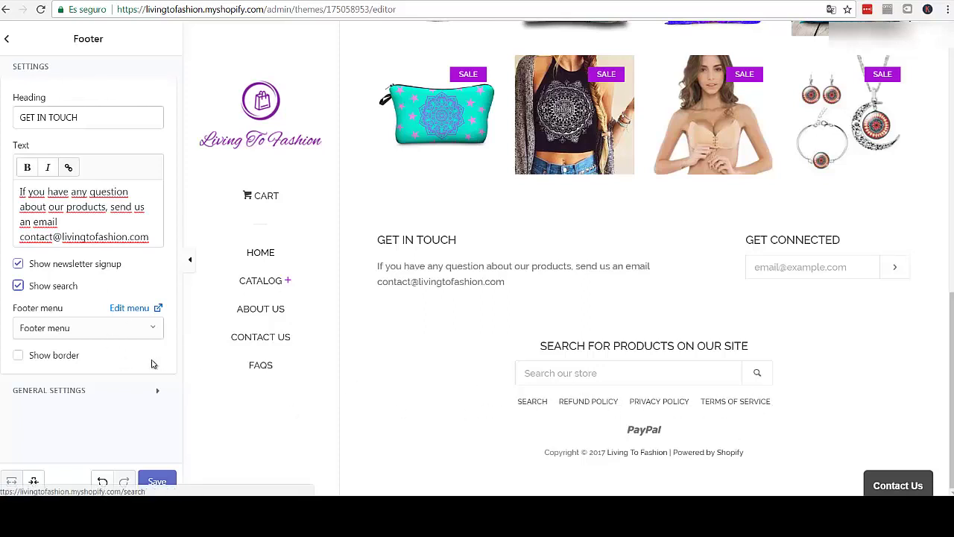
click(140, 333)
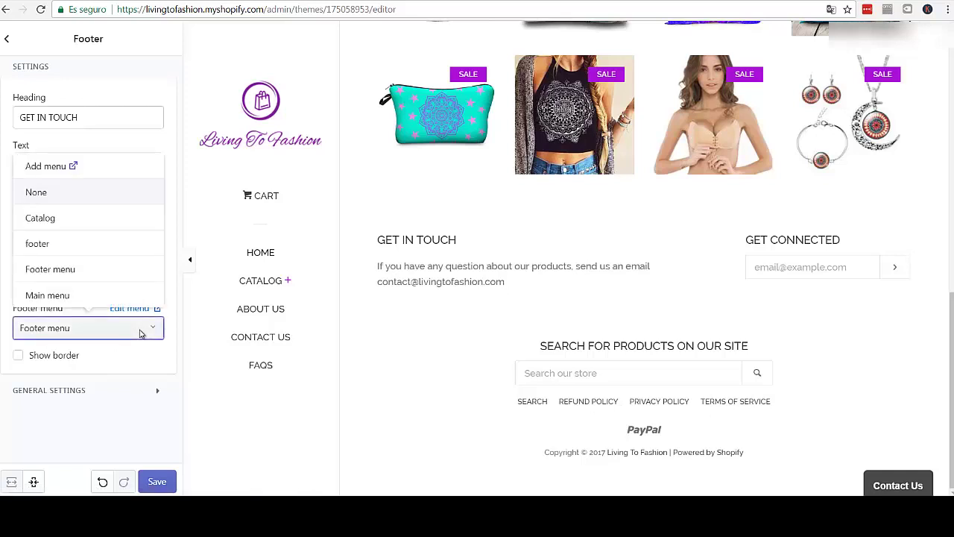
click(88, 378)
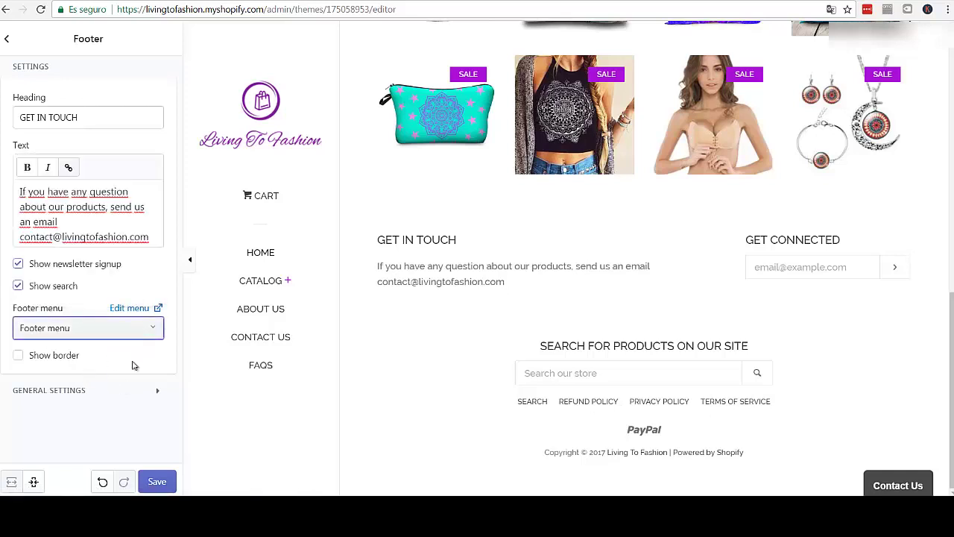
click(19, 357)
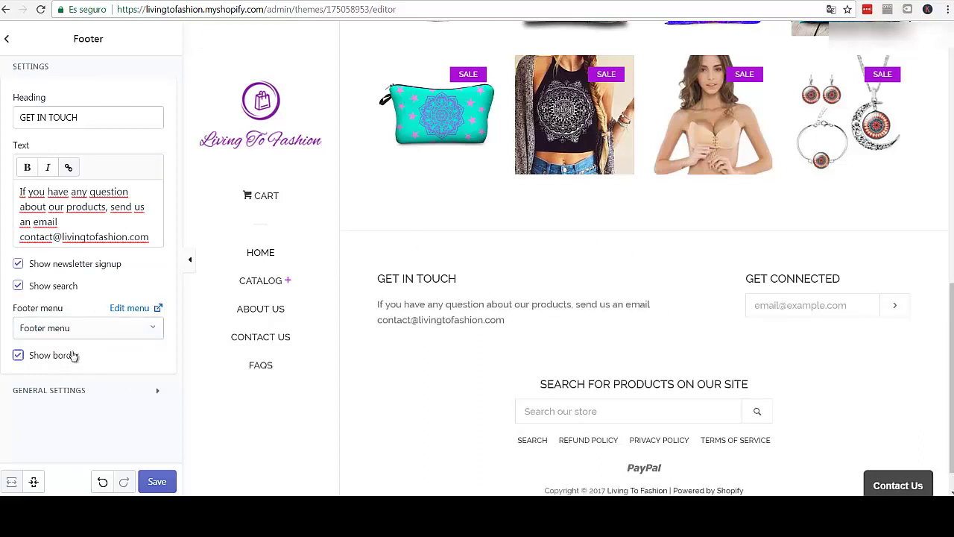
click(158, 484)
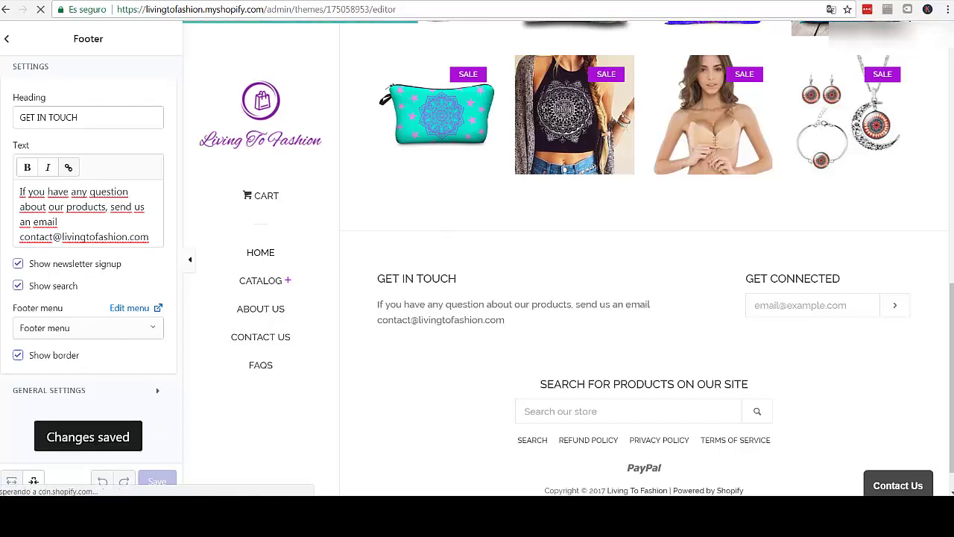
- Operate the lower-right corner of the store preview, then go back to the sections list
click(847, 509)
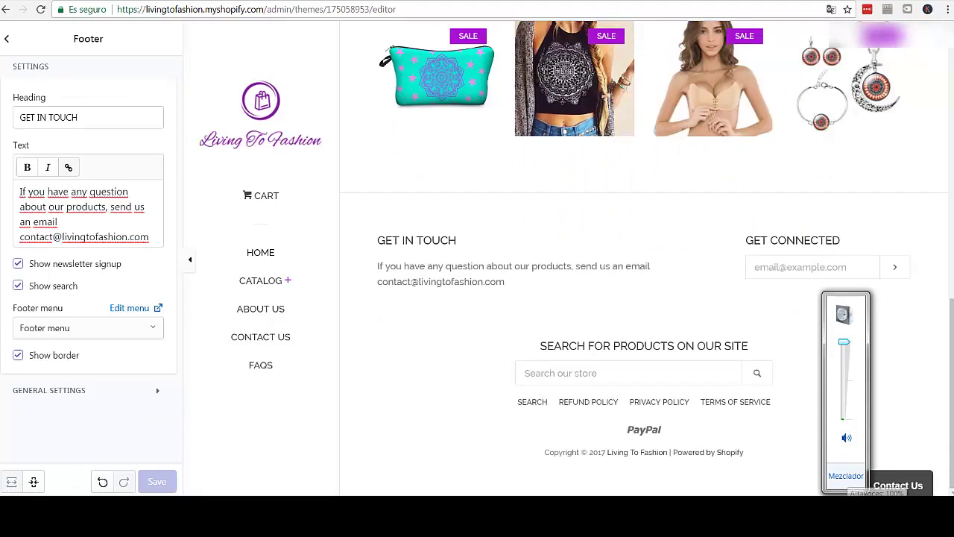
key(Escape)
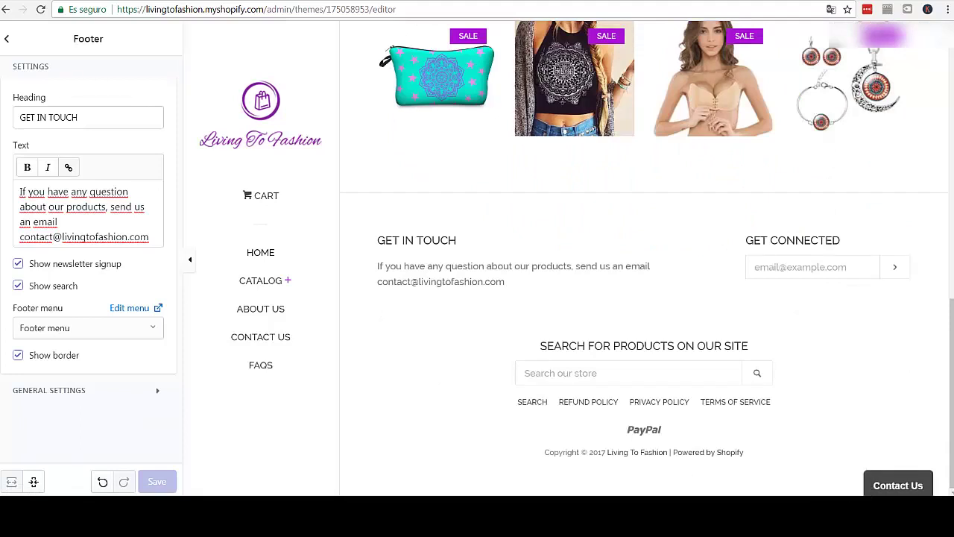
click(851, 515)
click(851, 515)
click(850, 515)
click(851, 439)
click(850, 514)
click(11, 40)
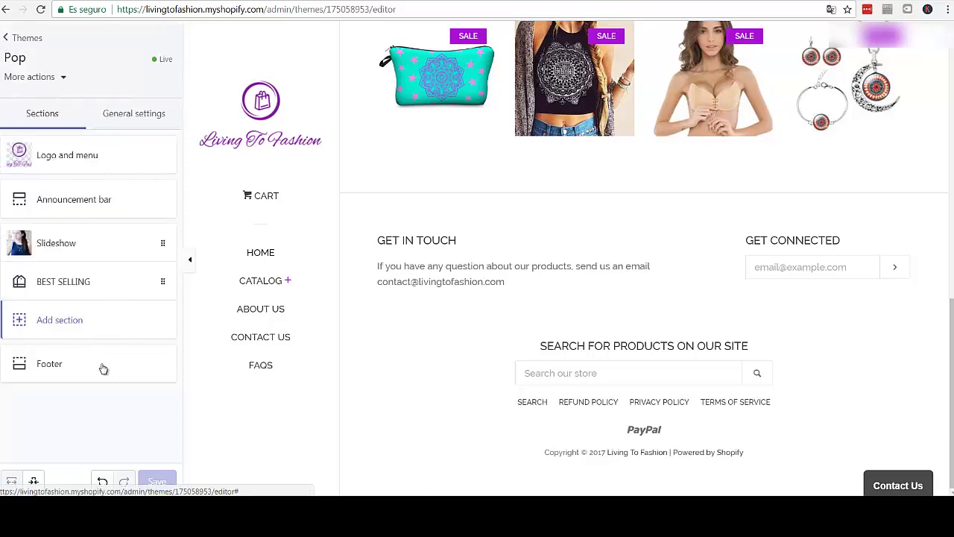
click(33, 482)
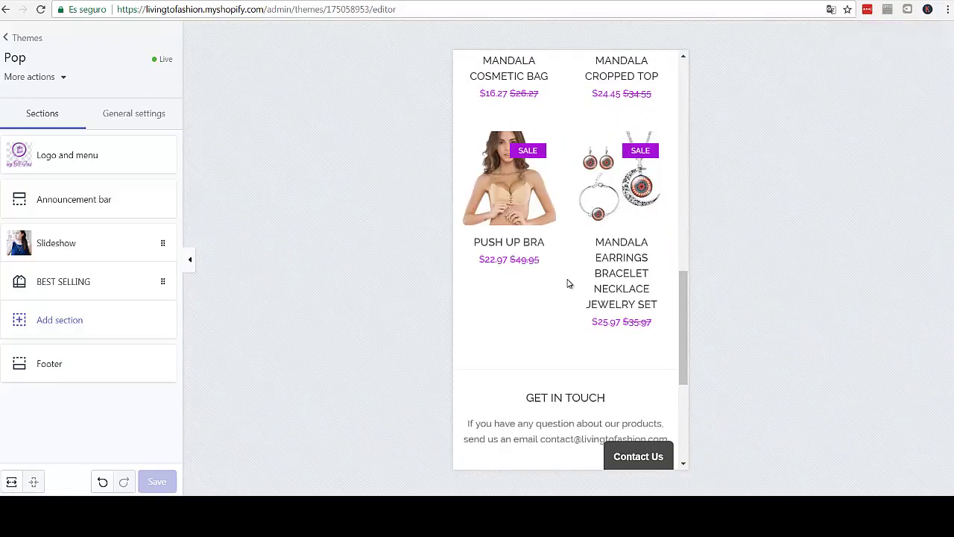
scroll(567, 283, up, 5)
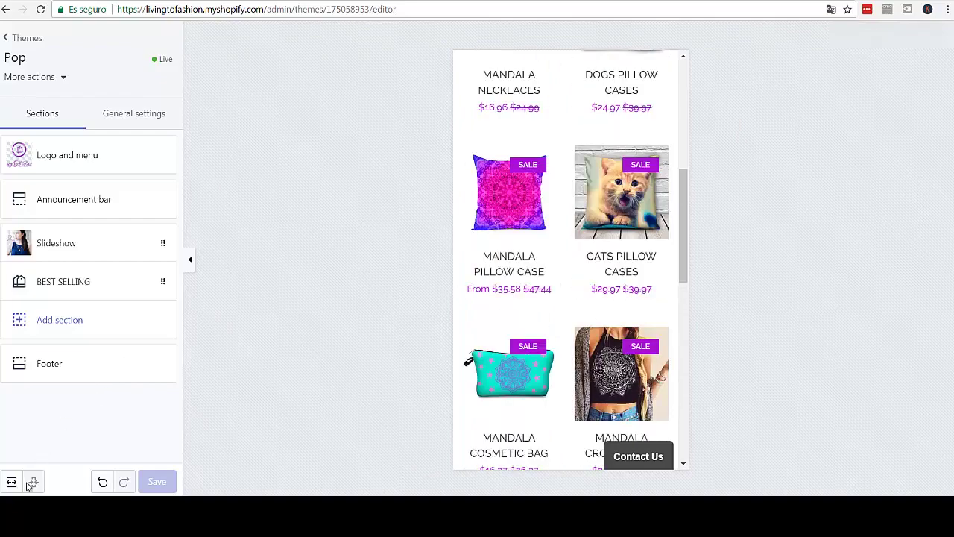
scroll(514, 270, up, 6)
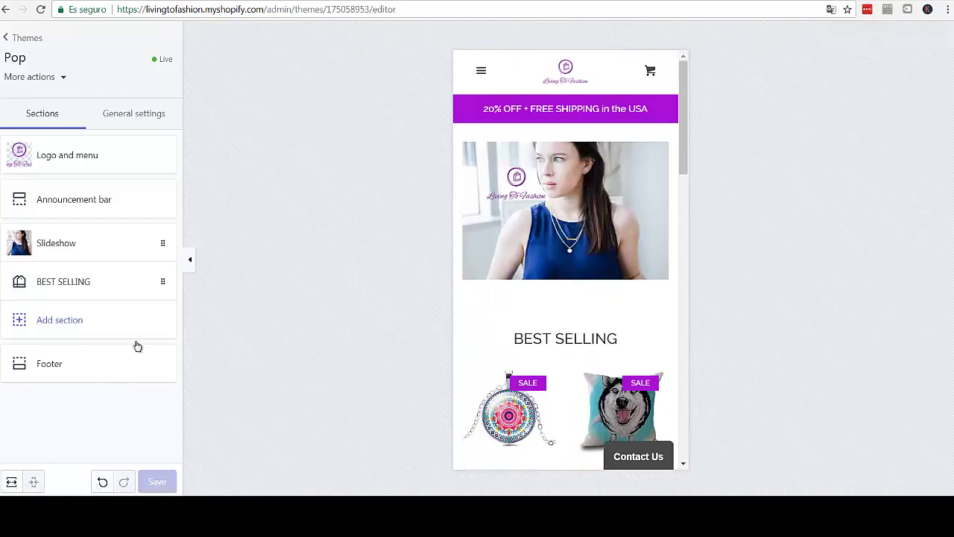
click(482, 71)
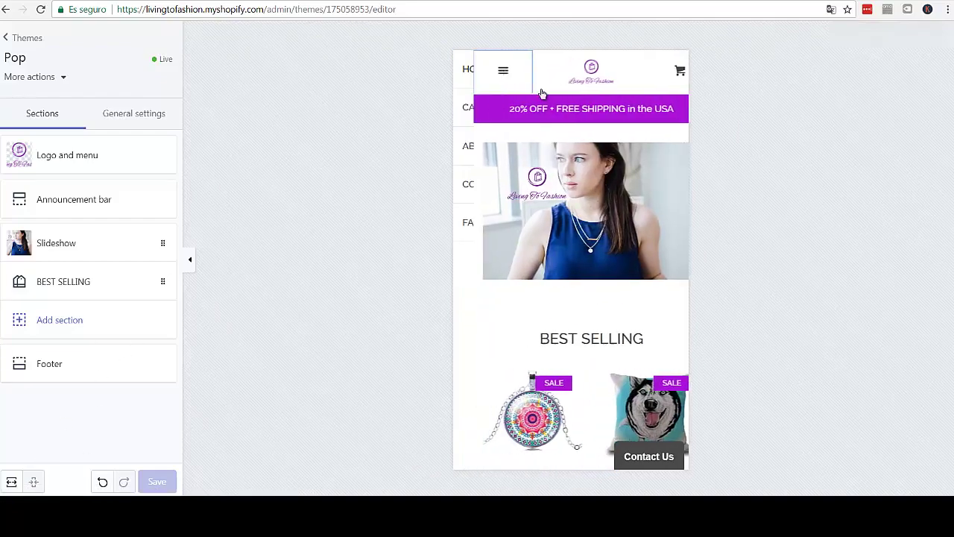
click(522, 110)
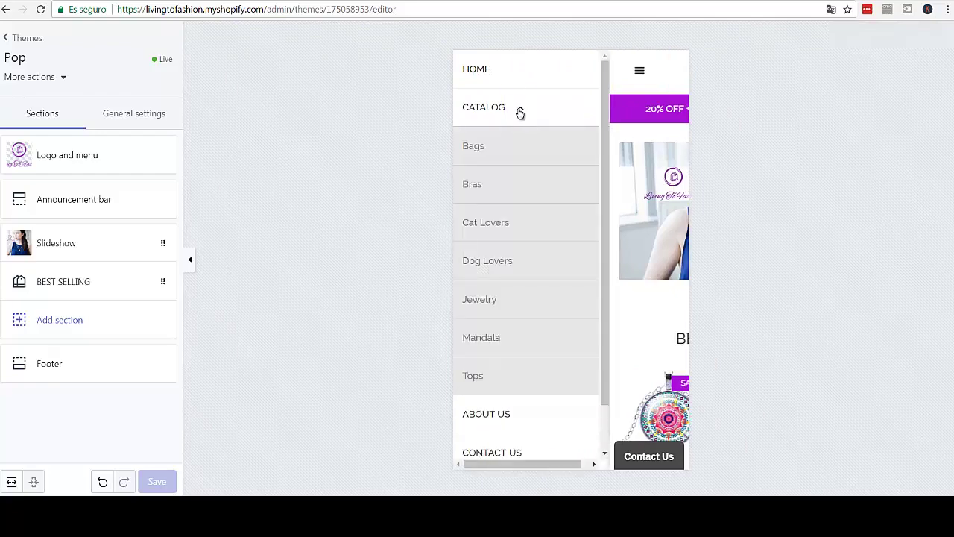
click(521, 112)
click(639, 71)
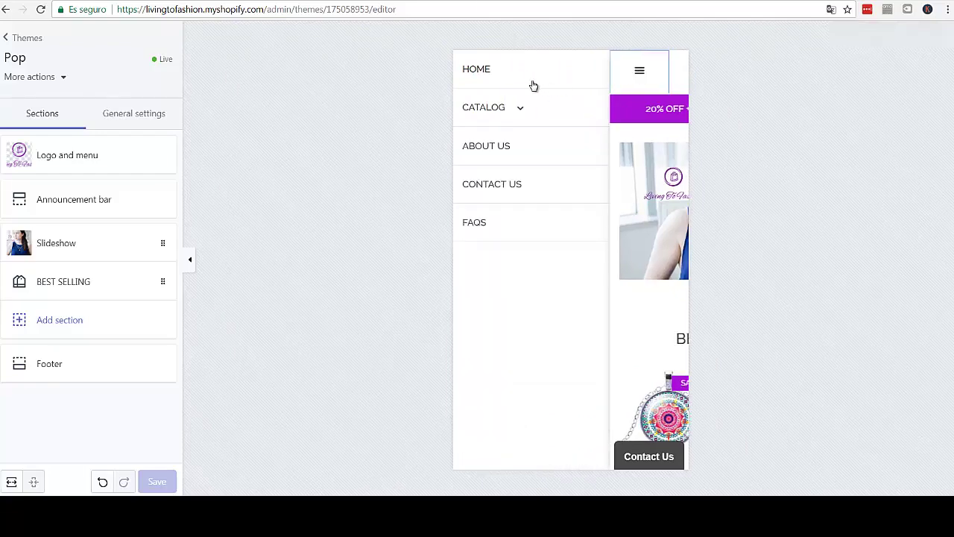
click(9, 485)
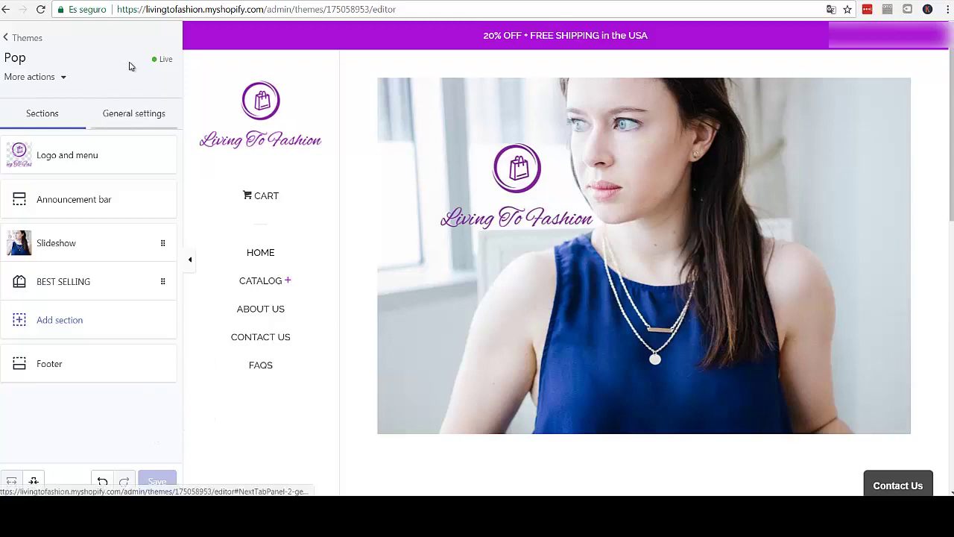
- Exit the editor via '< Themes' to the Themes admin page and open a blank browser tab
click(7, 39)
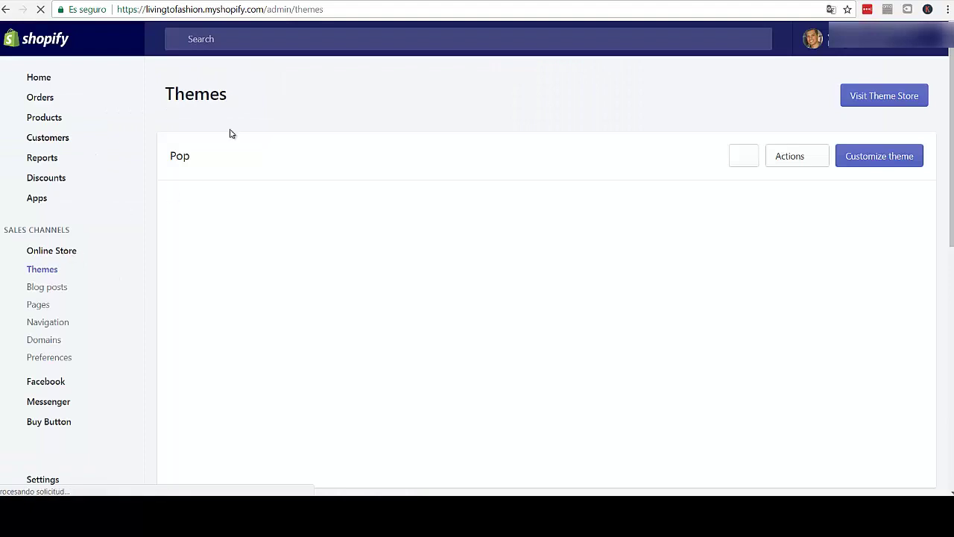
key(ctrl+t)
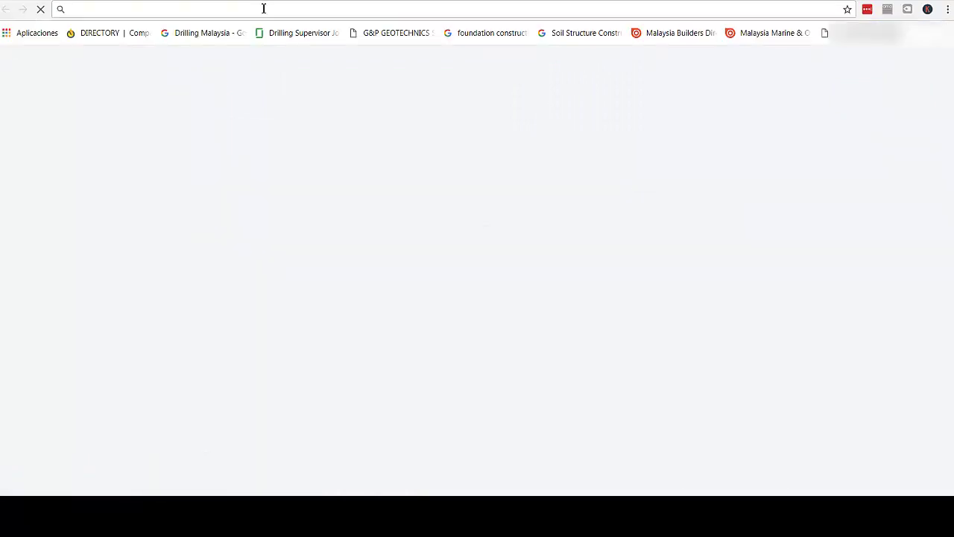
- Load the live store homepage, scroll down to the GET IN TOUCH footer and back, then return to Themes
text(livingtofashion.myshopify.com)
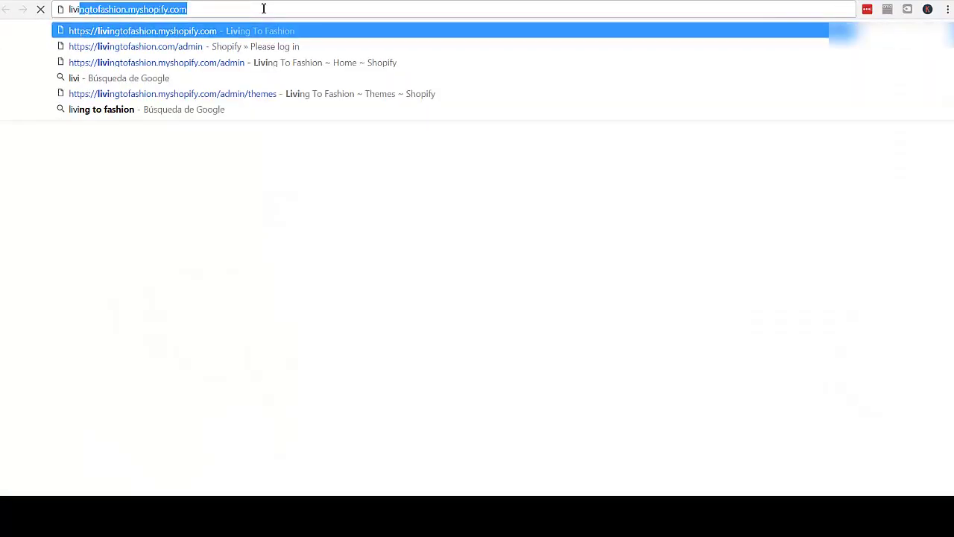
key(Return)
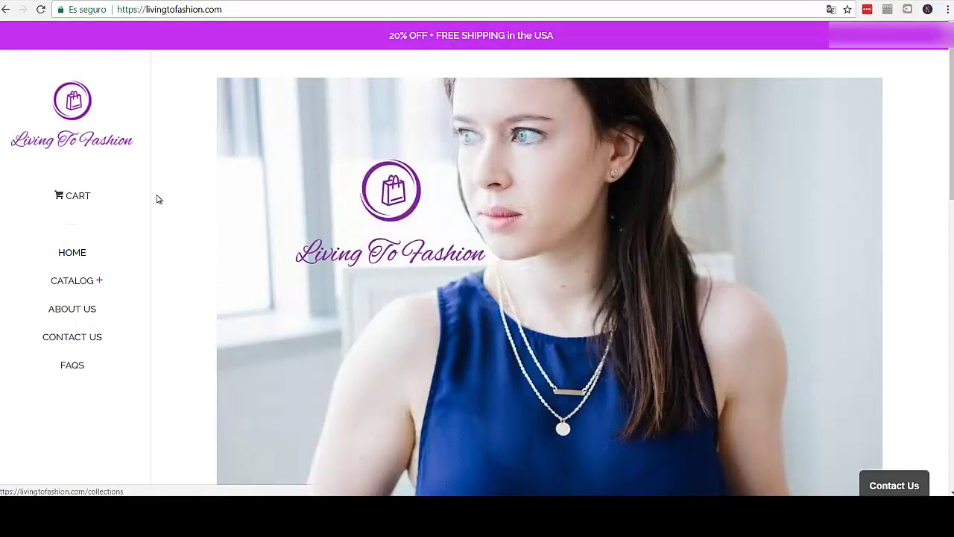
scroll(156, 215, down, 2)
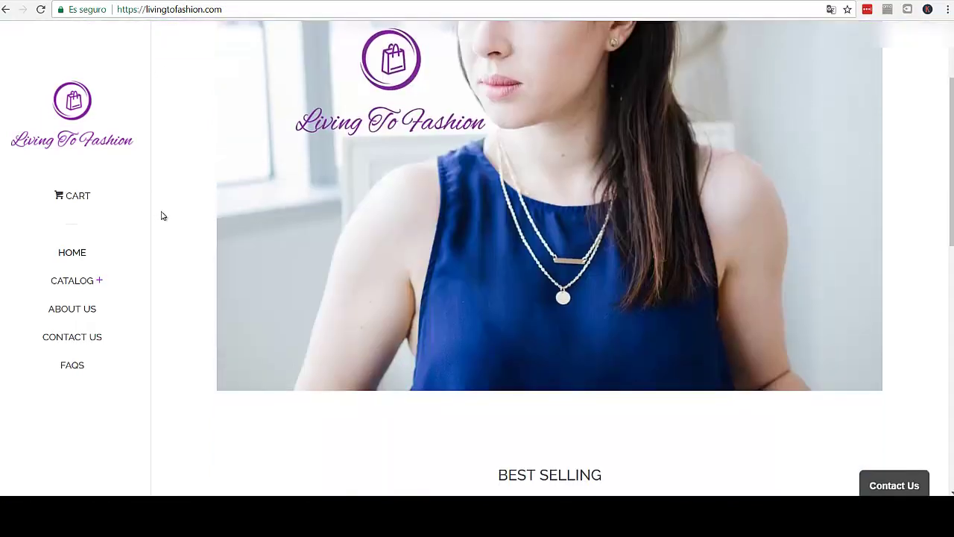
scroll(161, 215, down, 3)
scroll(166, 227, down, 2)
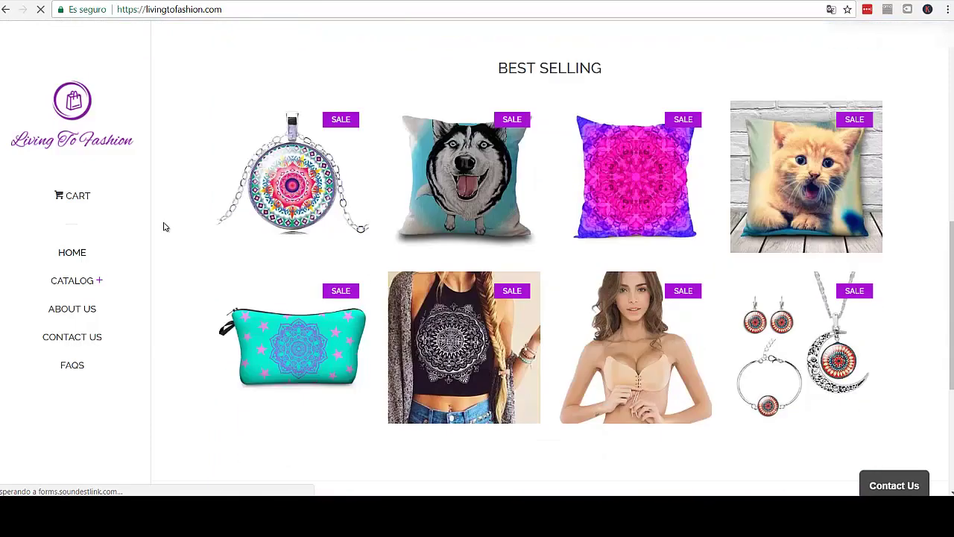
scroll(164, 231, down, 3)
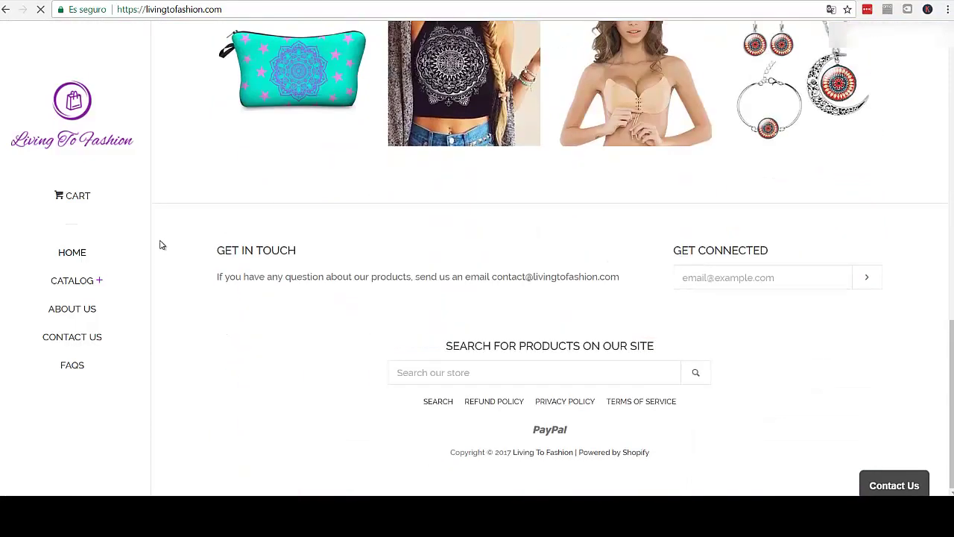
scroll(159, 246, up, 2)
scroll(160, 245, down, 2)
scroll(241, 358, up, 8)
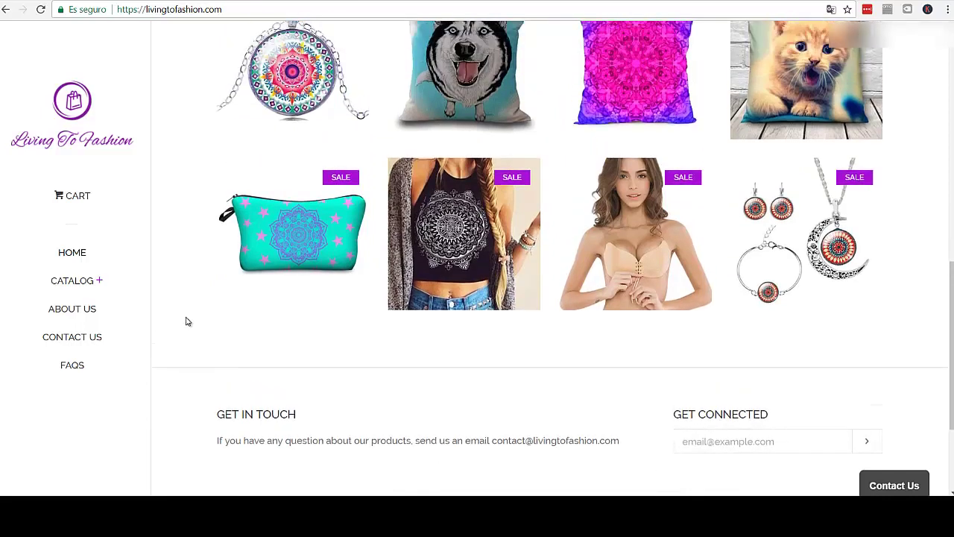
scroll(224, 313, up, 3)
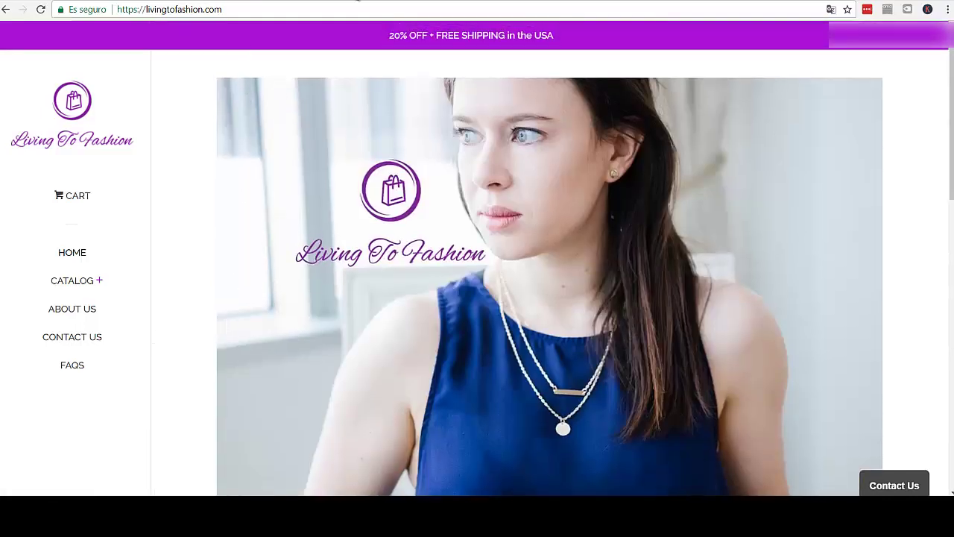
key(alt+Left)
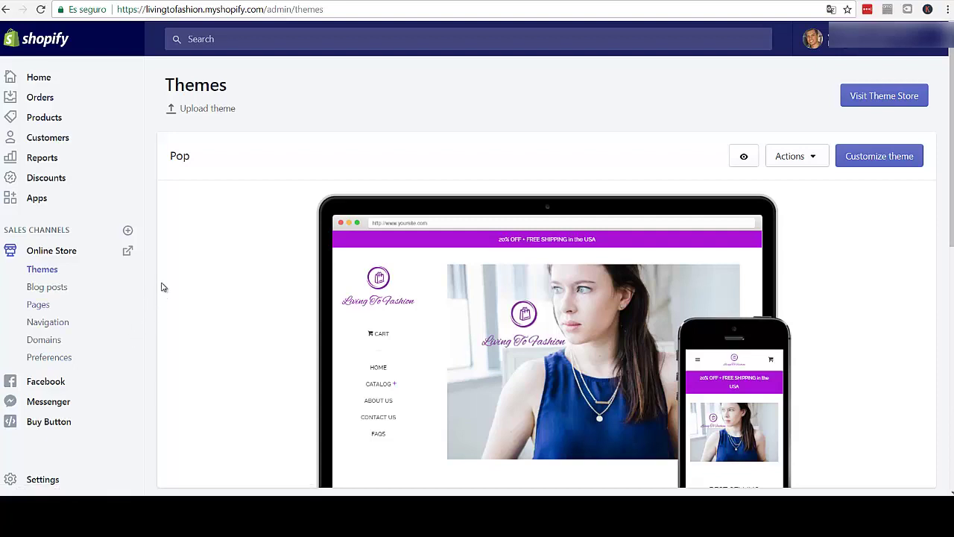
scroll(163, 287, down, 1)
scroll(158, 276, up, 1)
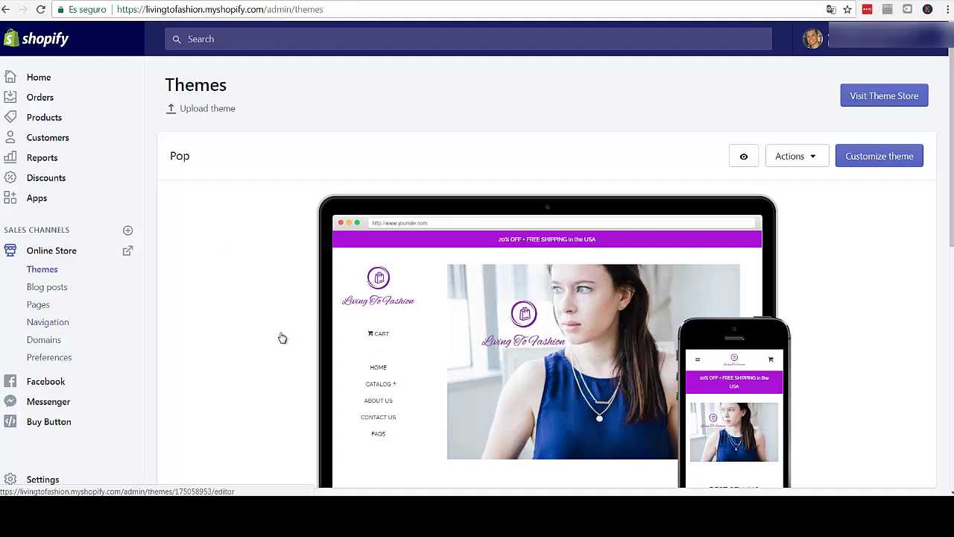
mouse_move(399, 329)
scroll(399, 330, down, 1)
scroll(399, 329, down, 3)
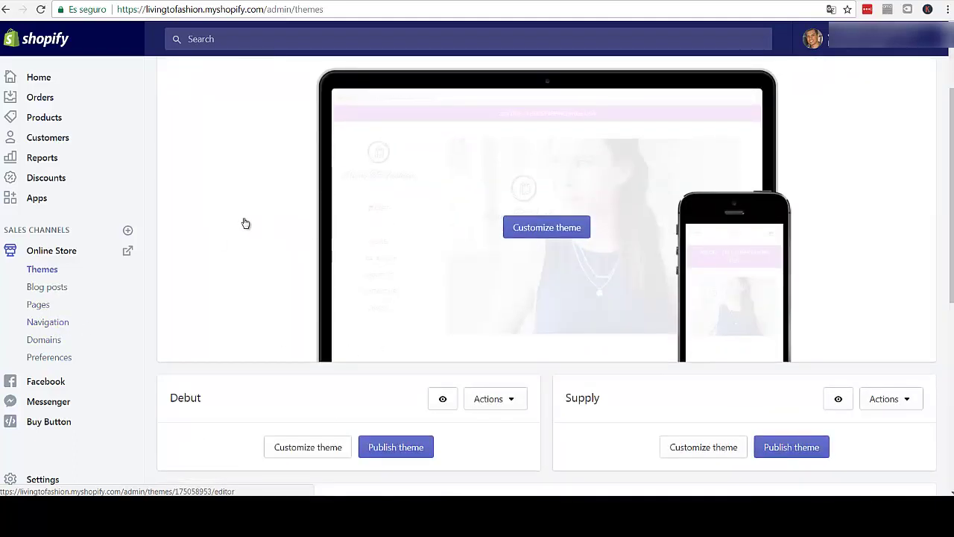
scroll(230, 228, up, 3)
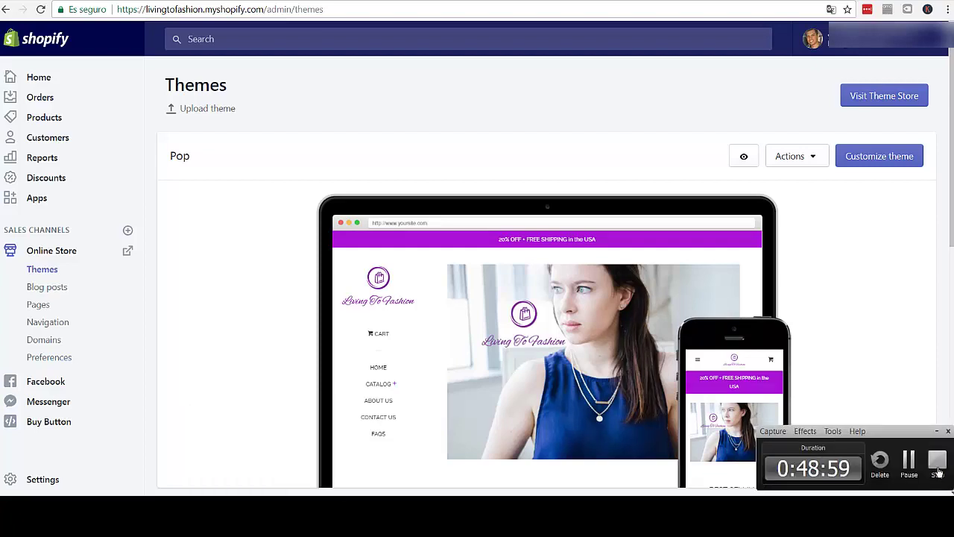
click(938, 464)
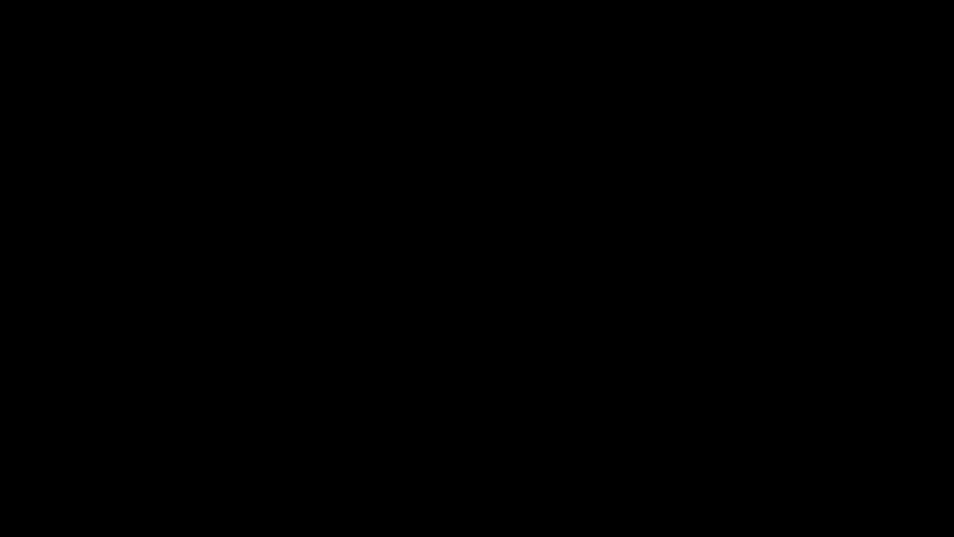